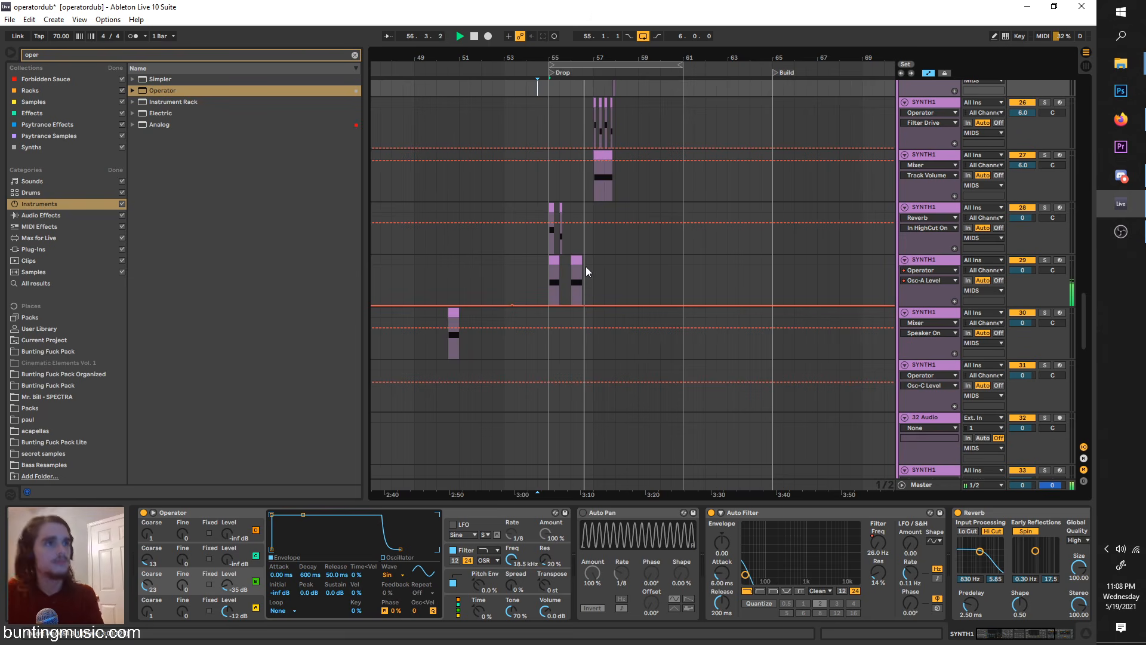
Step: Review the drop's SYNTH1 clips and device chains across the arrangement during playback, and stop playback
{"action": "scroll", "coordinate": [586, 266], "scroll_direction": "up", "scroll_amount": 3}
{"action": "left_click", "coordinate": [582, 273]}
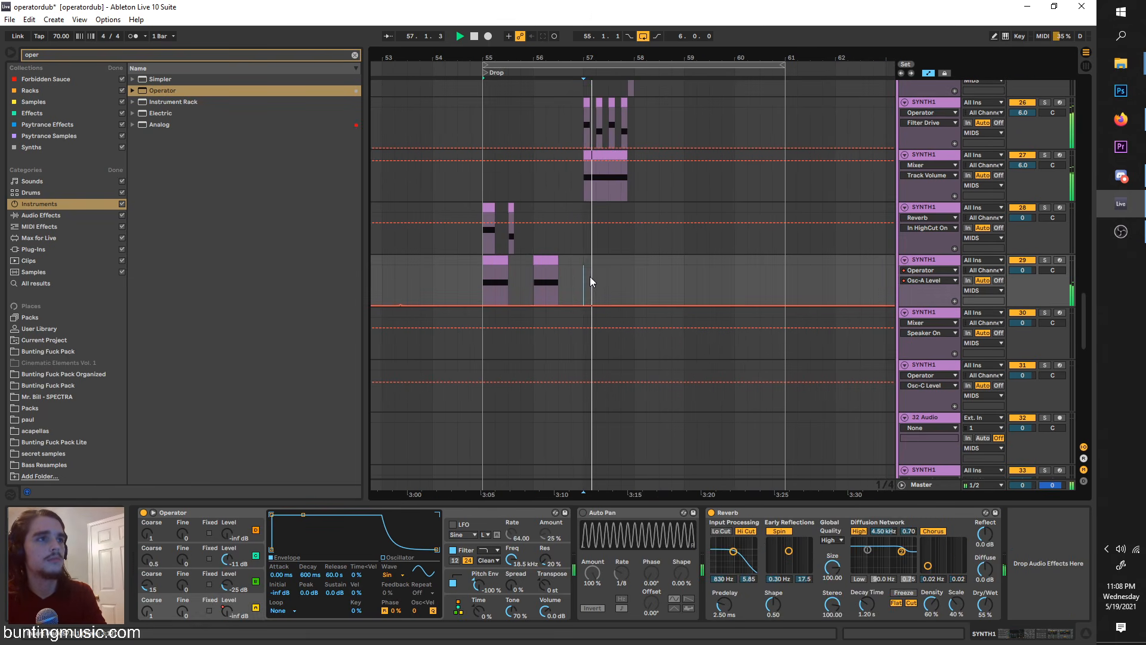
{"action": "scroll", "coordinate": [591, 280], "scroll_direction": "up", "scroll_amount": 2}
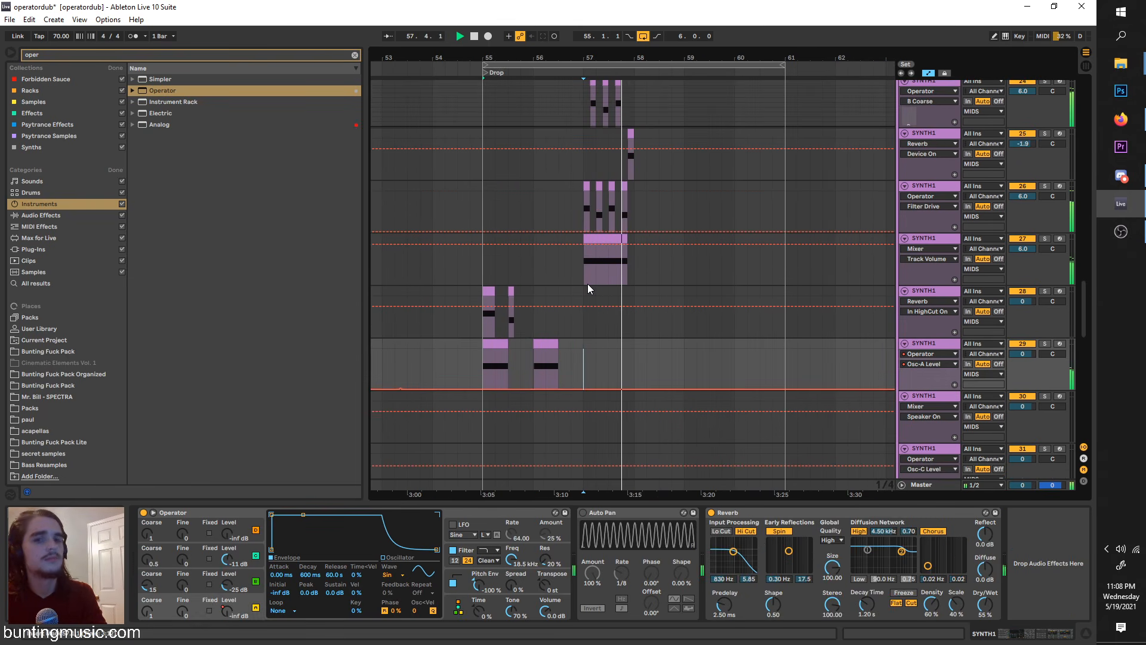
{"action": "scroll", "coordinate": [588, 284], "scroll_direction": "down", "scroll_amount": 3}
{"action": "scroll", "coordinate": [599, 283], "scroll_direction": "up", "scroll_amount": 3}
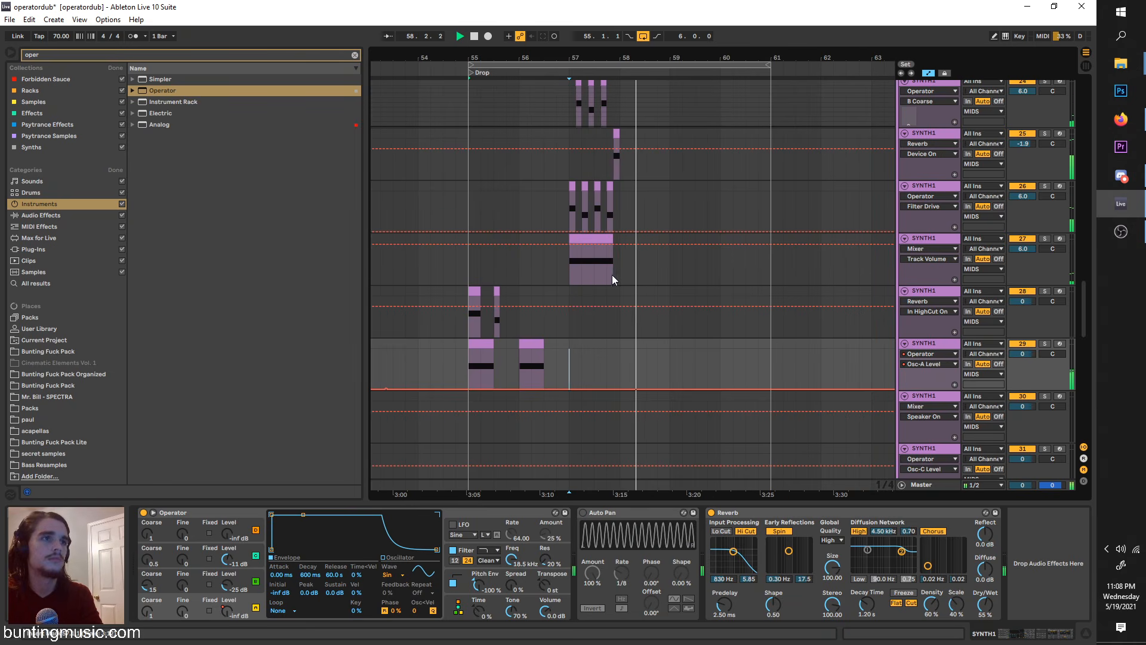
{"action": "left_click", "coordinate": [617, 275]}
{"action": "scroll", "coordinate": [617, 276], "scroll_direction": "down", "scroll_amount": 3}
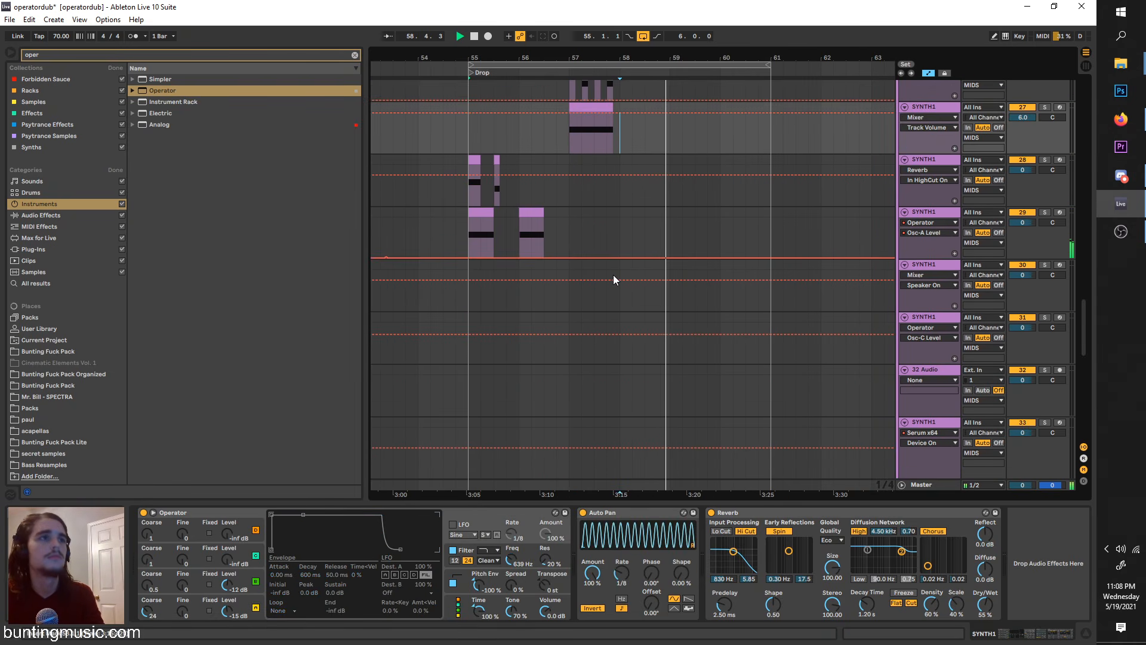
{"action": "scroll", "coordinate": [633, 274], "scroll_direction": "up", "scroll_amount": 12}
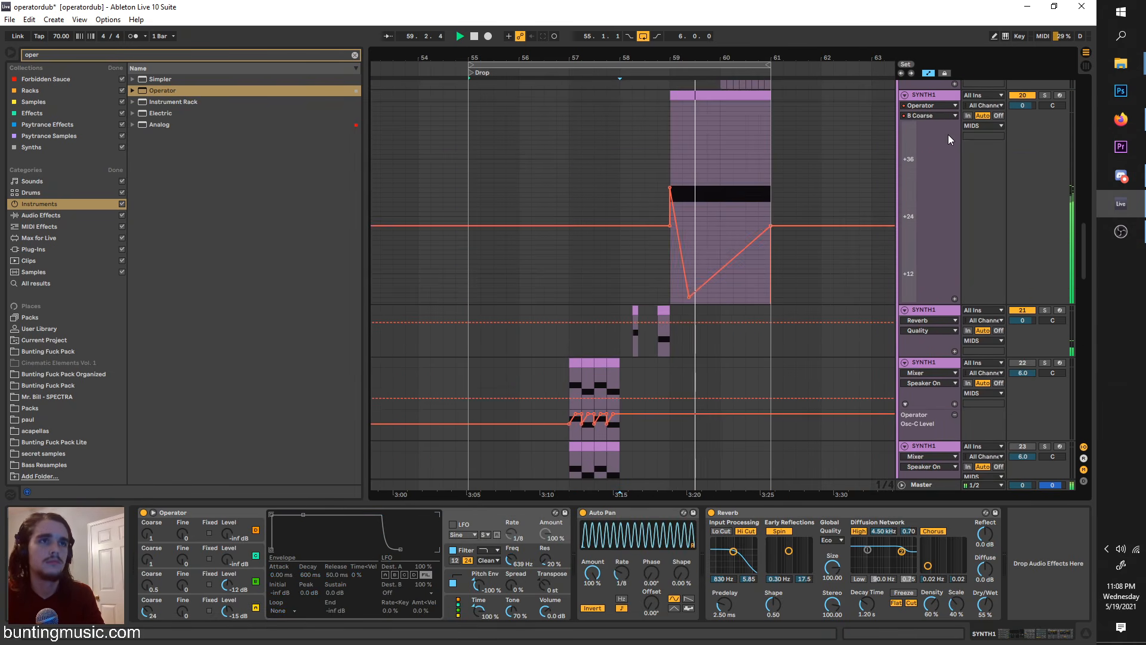
{"action": "scroll", "coordinate": [948, 135], "scroll_direction": "up", "scroll_amount": 2}
{"action": "left_click", "coordinate": [626, 202]}
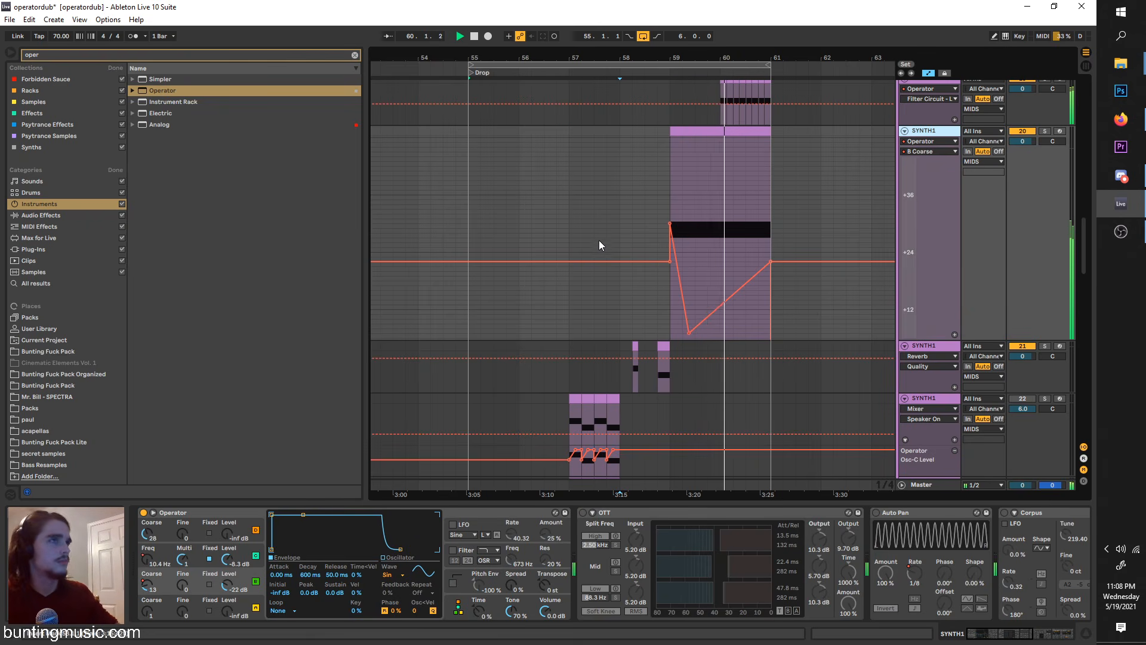
{"action": "scroll", "coordinate": [602, 242], "scroll_direction": "up", "scroll_amount": 6}
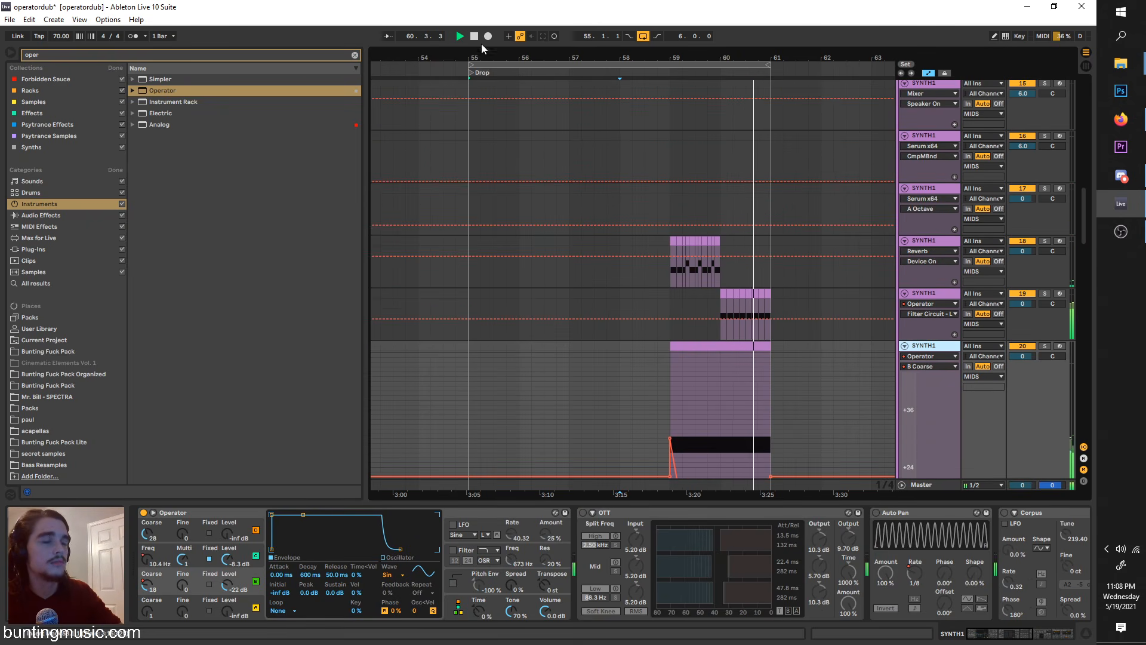
{"action": "left_click", "coordinate": [475, 37]}
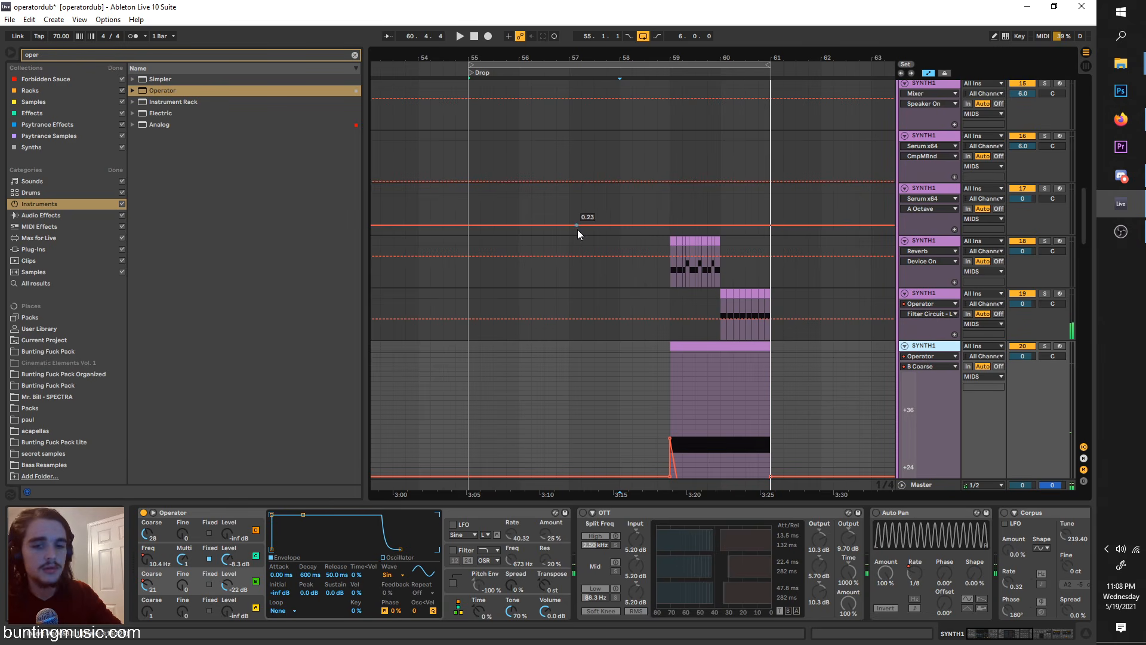
{"action": "scroll", "coordinate": [562, 224], "scroll_direction": "down", "scroll_amount": 3}
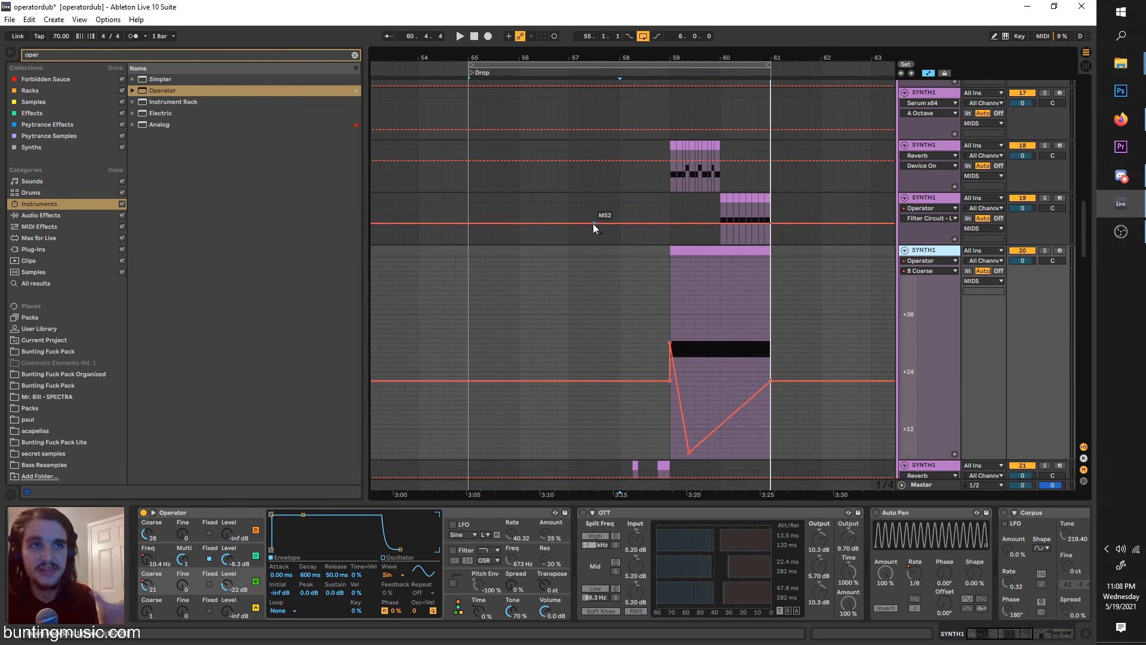
Step: Switch to the Firefox window, look through the sample packs and racks on the buntingmusic.com shop page, and return to Ableton Live
{"action": "left_click", "coordinate": [1117, 121]}
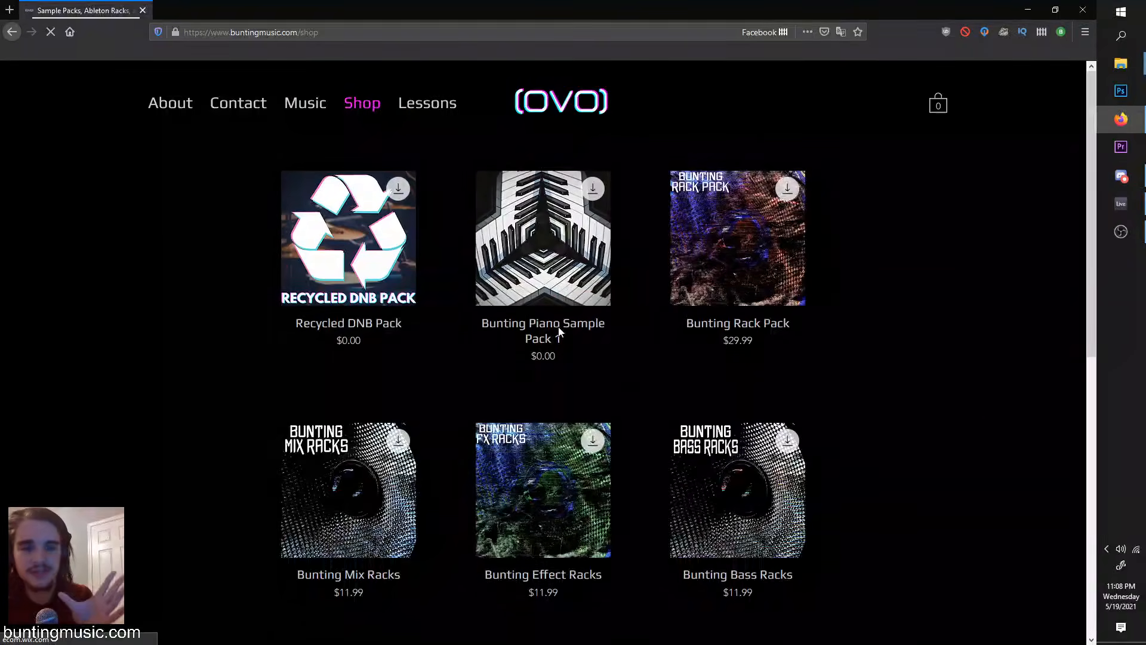
{"action": "scroll", "coordinate": [523, 293], "scroll_direction": "down", "scroll_amount": 5}
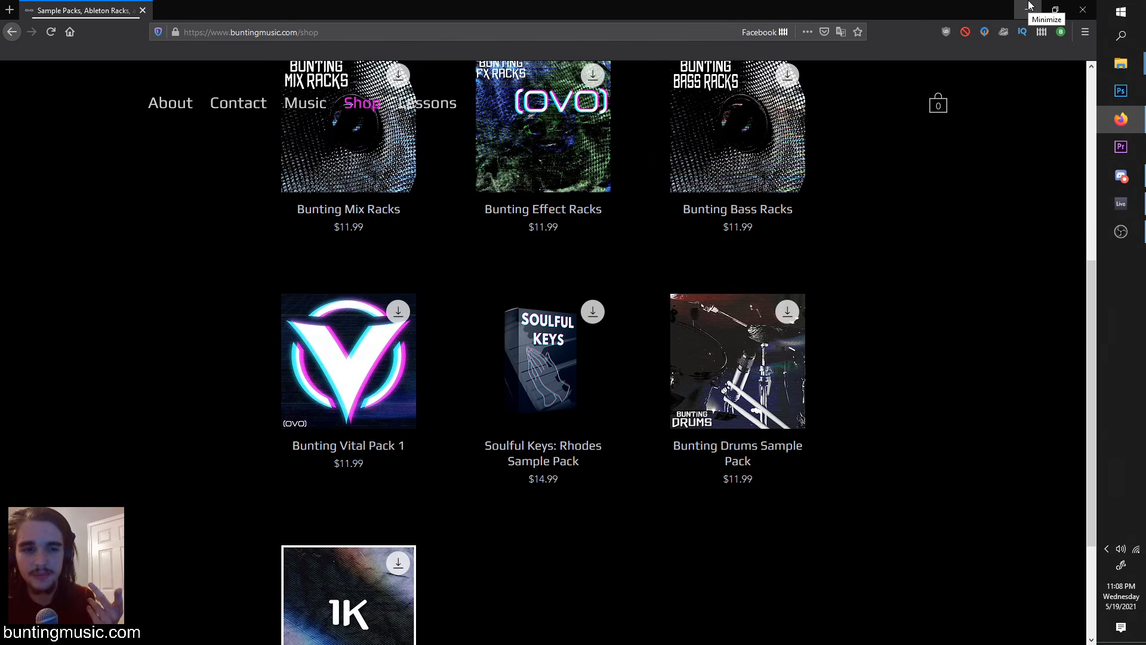
{"action": "left_click", "coordinate": [1029, 6]}
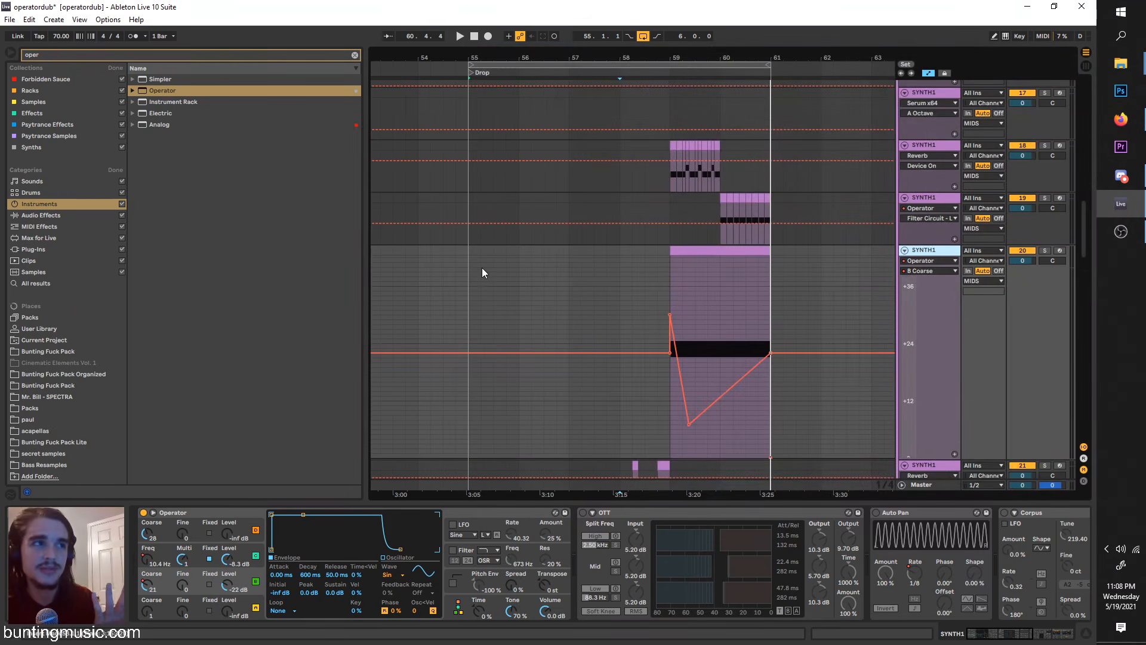
Step: Solo SYNTH1 track 30 and play its clip starting at 50.3, ahead of the drop
{"action": "scroll", "coordinate": [484, 402], "scroll_direction": "down", "scroll_amount": 6}
{"action": "scroll", "coordinate": [463, 382], "scroll_direction": "left", "scroll_amount": 3}
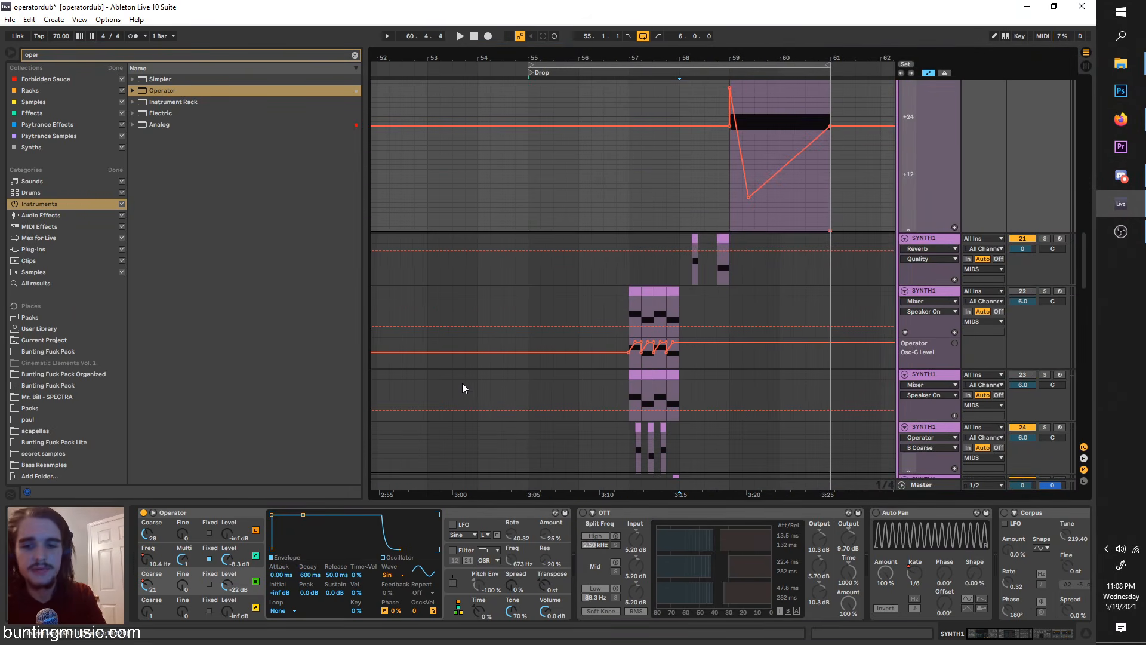
{"action": "scroll", "coordinate": [467, 385], "scroll_direction": "left", "scroll_amount": 3}
{"action": "scroll", "coordinate": [467, 385], "scroll_direction": "down", "scroll_amount": 10}
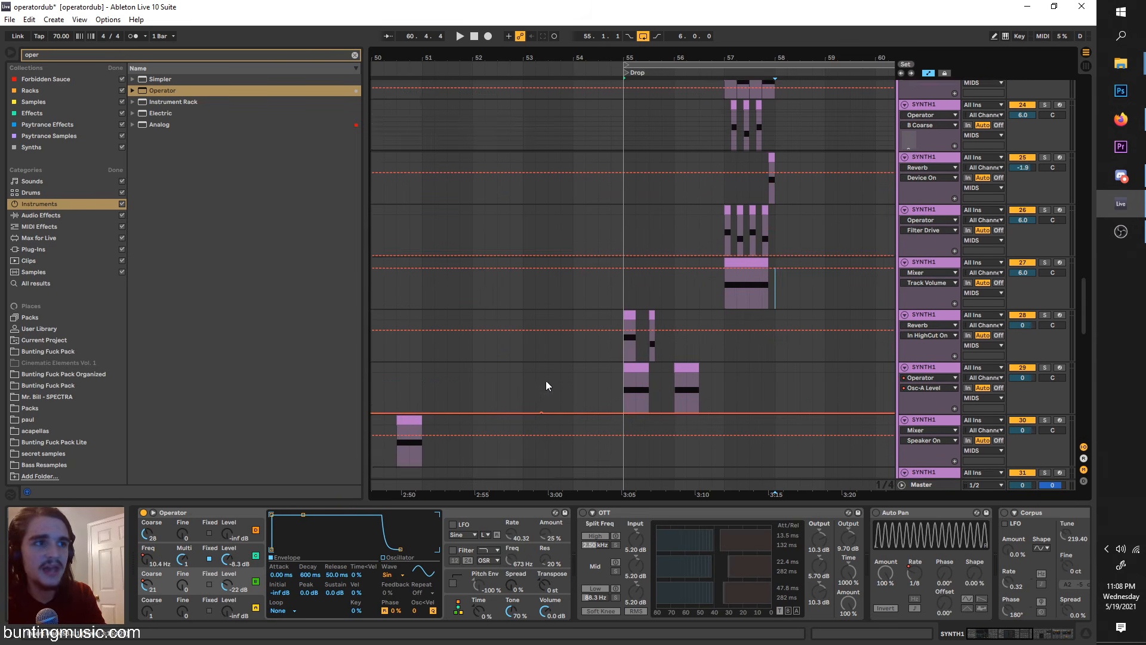
{"action": "scroll", "coordinate": [436, 376], "scroll_direction": "left", "scroll_amount": 2}
{"action": "left_click", "coordinate": [479, 360]}
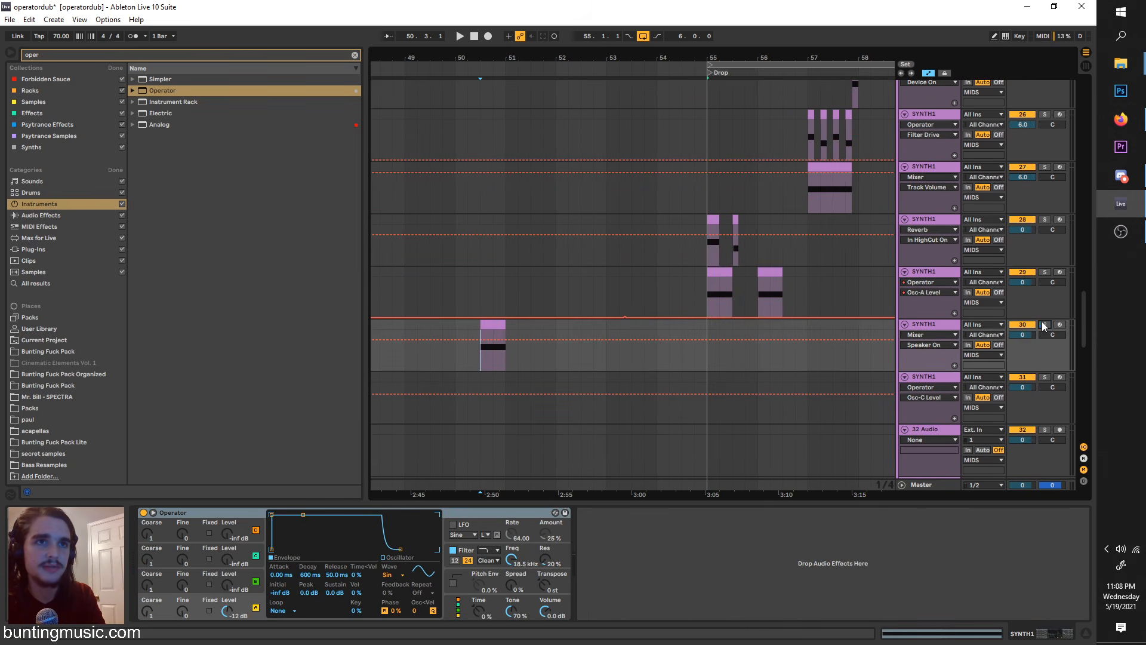
{"action": "left_click", "coordinate": [1043, 326]}
{"action": "key", "text": "space"}
{"action": "scroll", "coordinate": [440, 335], "scroll_direction": "up", "scroll_amount": 3, "text": "ctrl"}
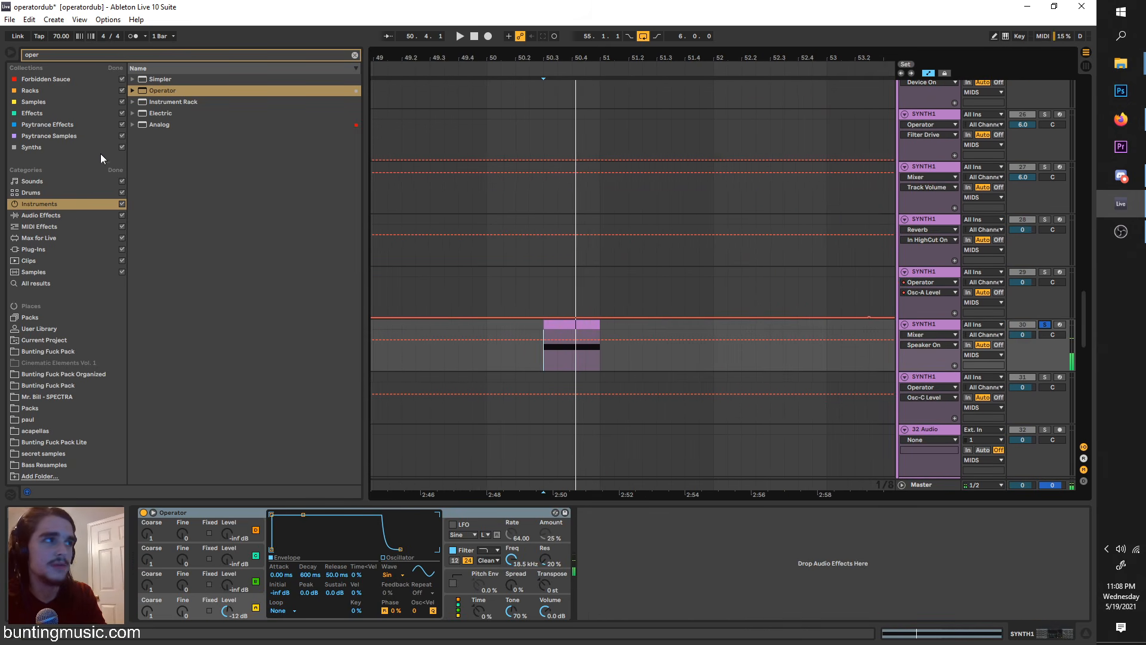
Step: Clear the browser search and load the Operator instrument onto the soloed track 30
{"action": "left_click", "coordinate": [354, 55]}
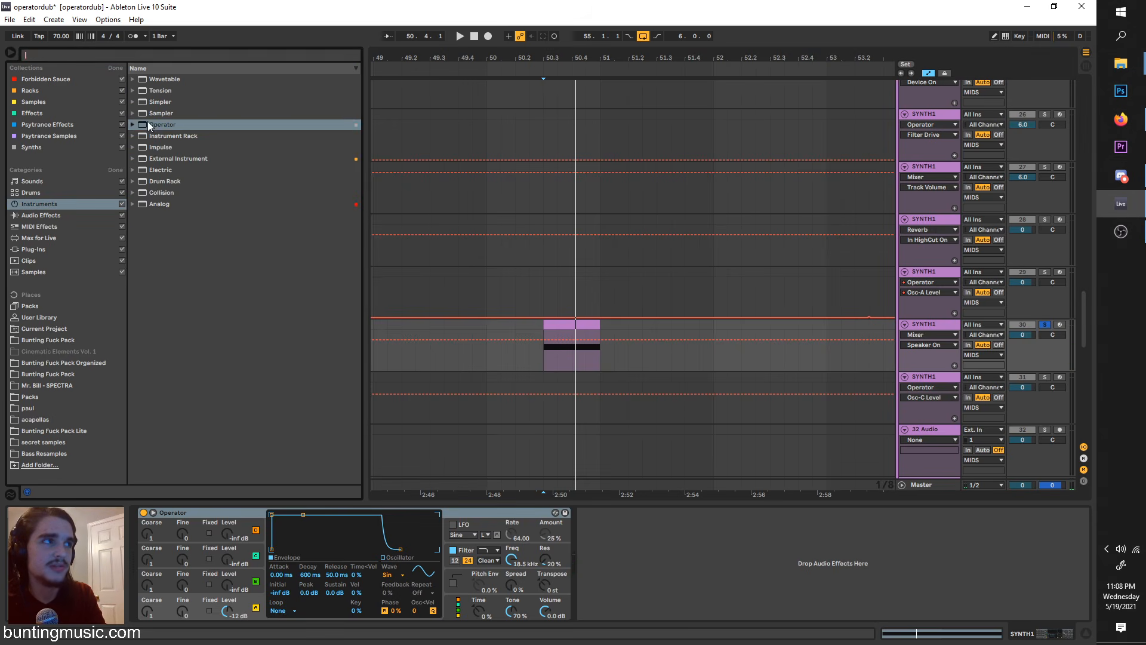
{"action": "left_click_drag", "start_coordinate": [148, 122], "coordinate": [234, 519]}
{"action": "scroll", "coordinate": [515, 345], "scroll_direction": "up", "scroll_amount": 3, "text": "ctrl"}
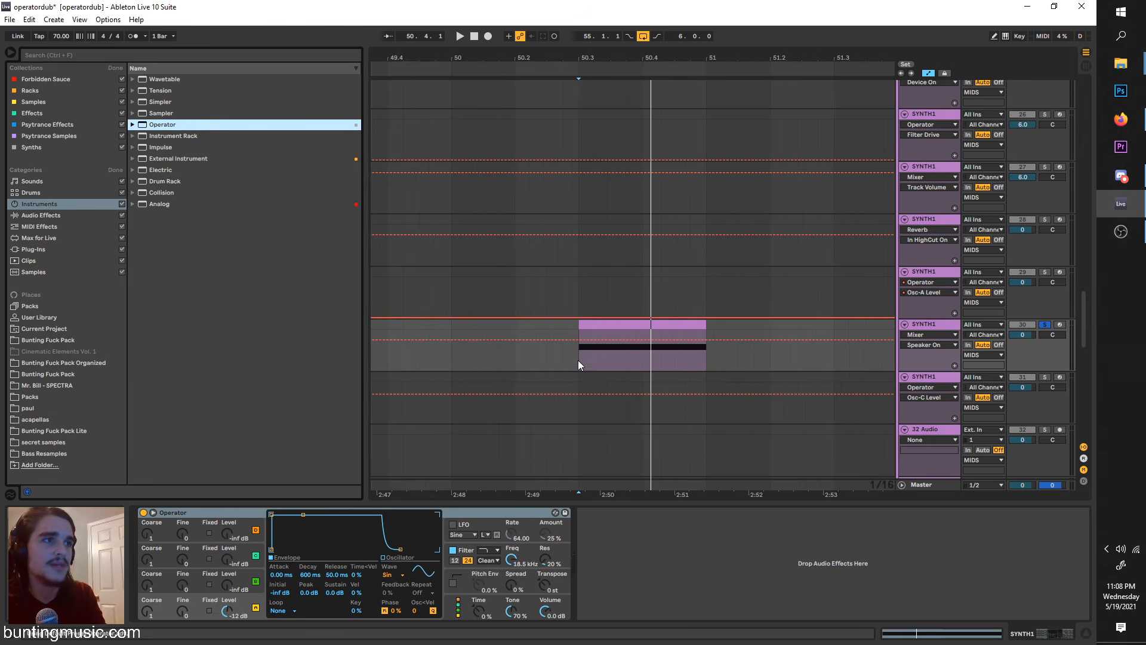
Step: Loop the clip on track 30 from 50.3.1 for a length of 0.2.0 and audition it
{"action": "left_click_drag", "start_coordinate": [578, 360], "coordinate": [705, 325]}
{"action": "key", "text": "ctrl+l"}
{"action": "key", "text": "ctrl+l"}
{"action": "key", "text": "space"}
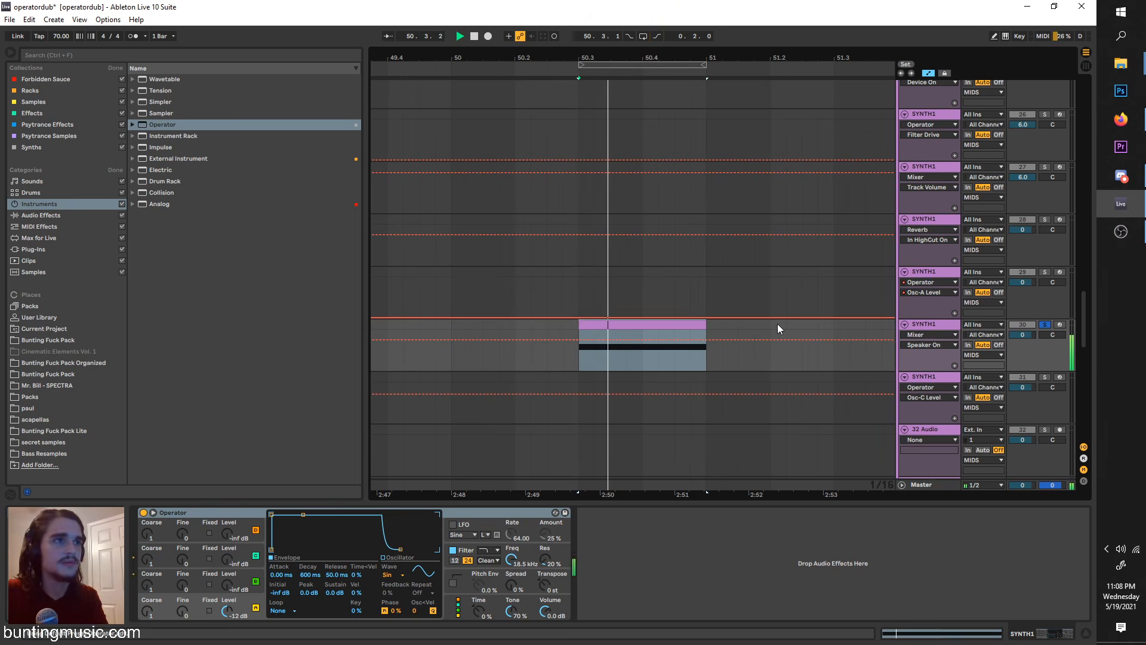
{"action": "left_click", "coordinate": [929, 272]}
{"action": "left_click", "coordinate": [934, 326]}
{"action": "key", "text": "ctrl+l"}
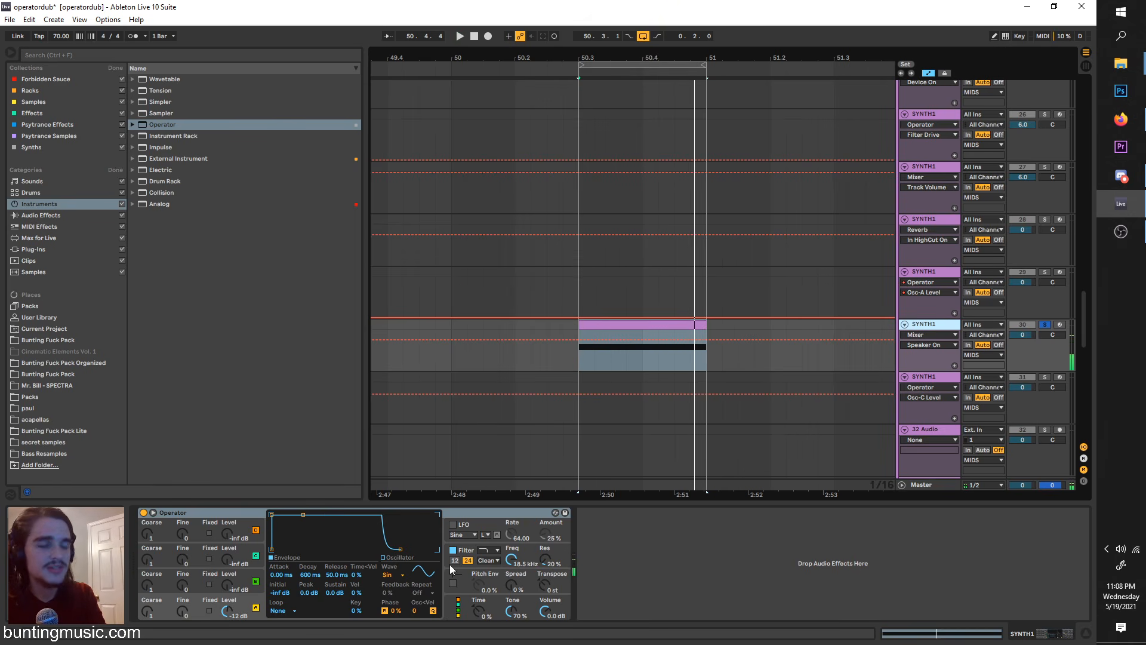
Step: Raise Operator's oscillator levels to -15 dB for B, -20 dB for C and -15 dB for D while auditioning the loop
{"action": "left_click", "coordinate": [233, 592]}
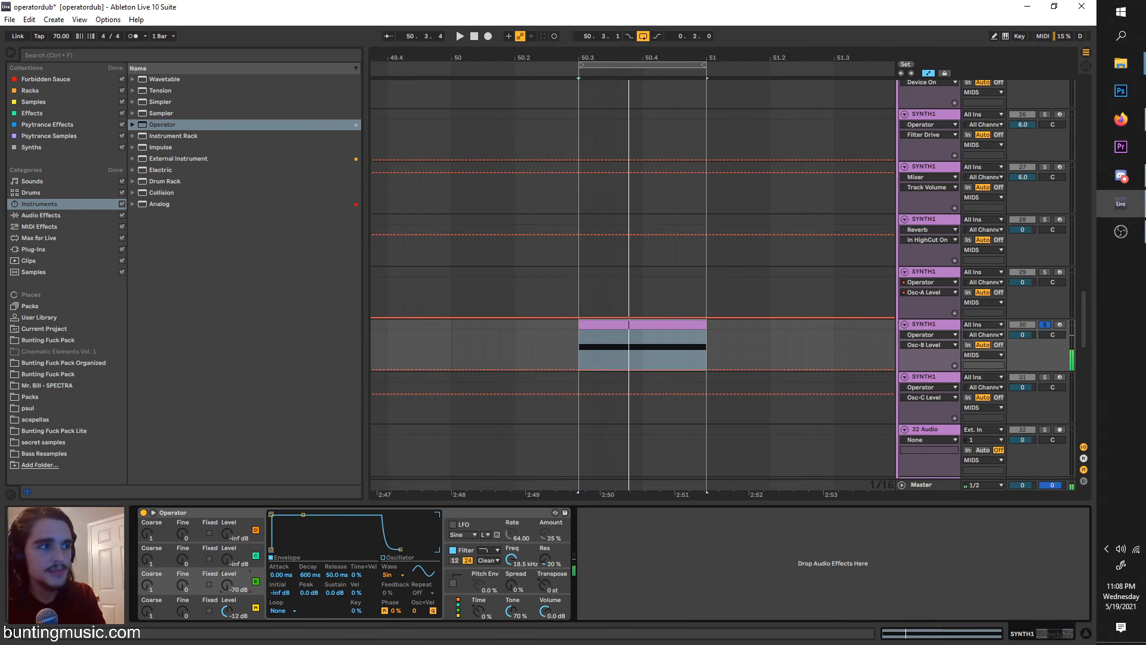
{"action": "key", "text": "space"}
{"action": "left_click_drag", "start_coordinate": [231, 585], "coordinate": [229, 501]}
{"action": "key", "text": "space"}
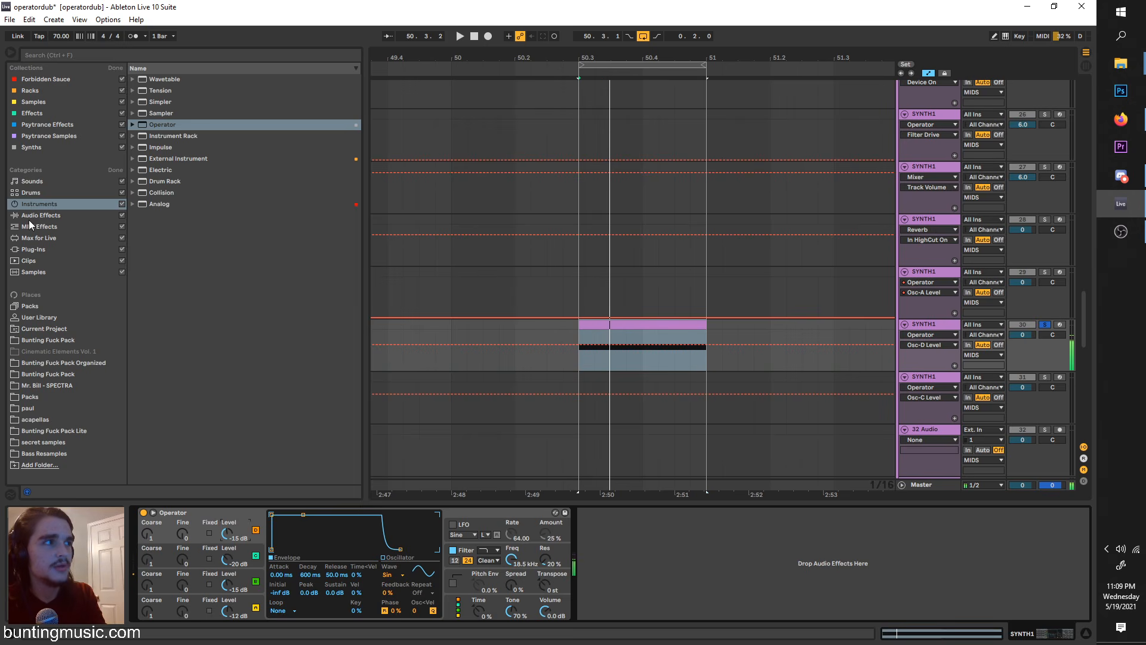
Step: Search the audio effects for "aut", add Auto Pan after Operator on track 30 and play the loop
{"action": "left_click", "coordinate": [30, 216]}
{"action": "left_click", "coordinate": [128, 55]}
{"action": "type", "text": "aut"}
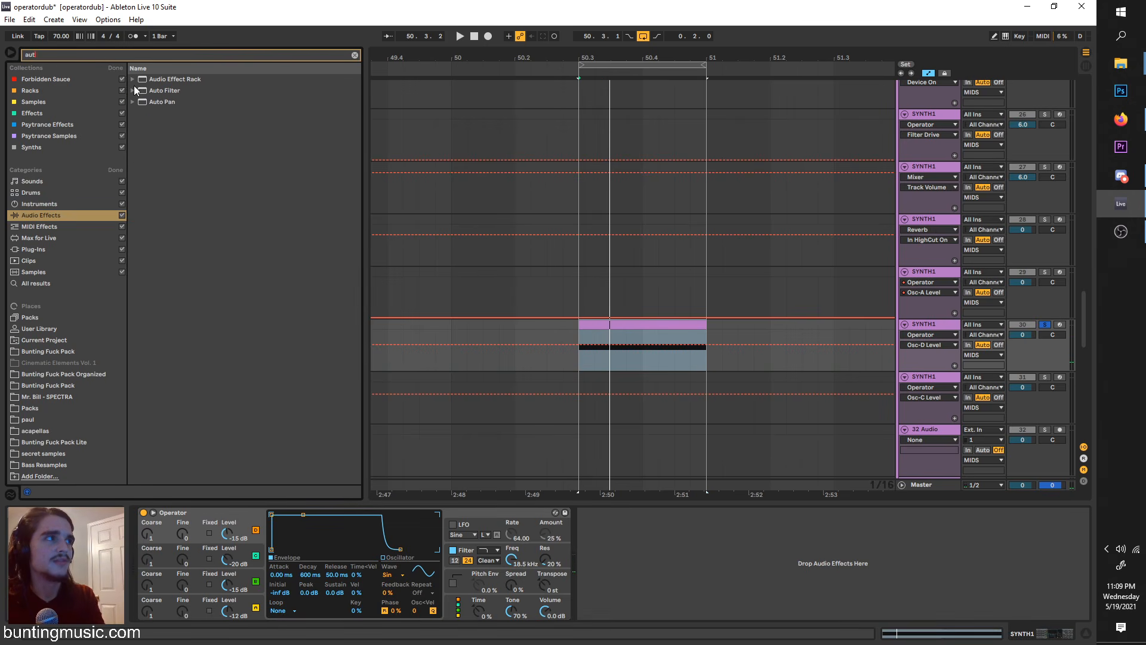
{"action": "left_click", "coordinate": [145, 102]}
{"action": "left_click_drag", "start_coordinate": [632, 618], "coordinate": [632, 617]}
{"action": "key", "text": "space"}
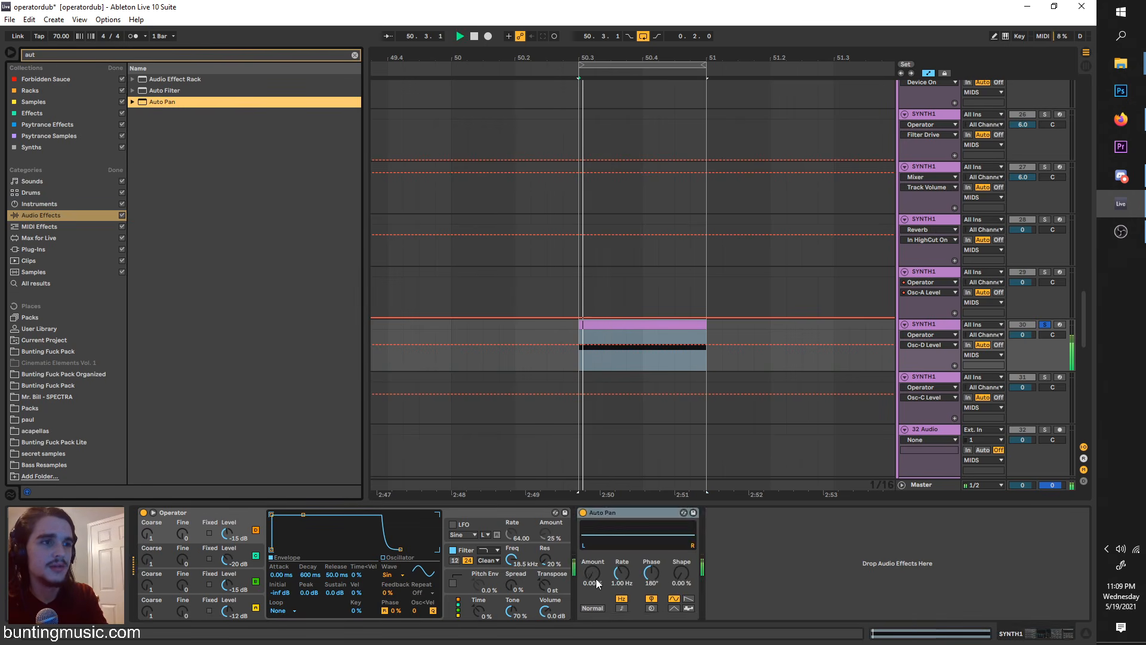
Step: Set Auto Pan to 100% amount, 0° phase and a synced 1/8 rate, with the waveform inverted
{"action": "left_click_drag", "start_coordinate": [652, 573], "coordinate": [639, 587]}
{"action": "left_click", "coordinate": [624, 607]}
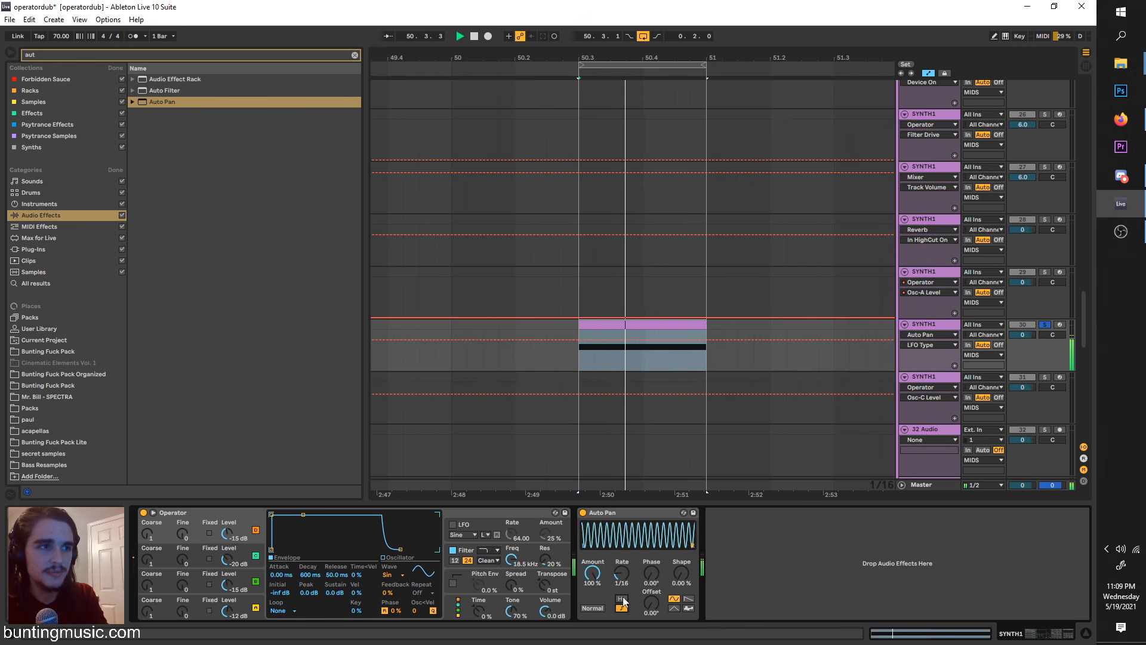
{"action": "left_click_drag", "start_coordinate": [622, 572], "coordinate": [621, 577]}
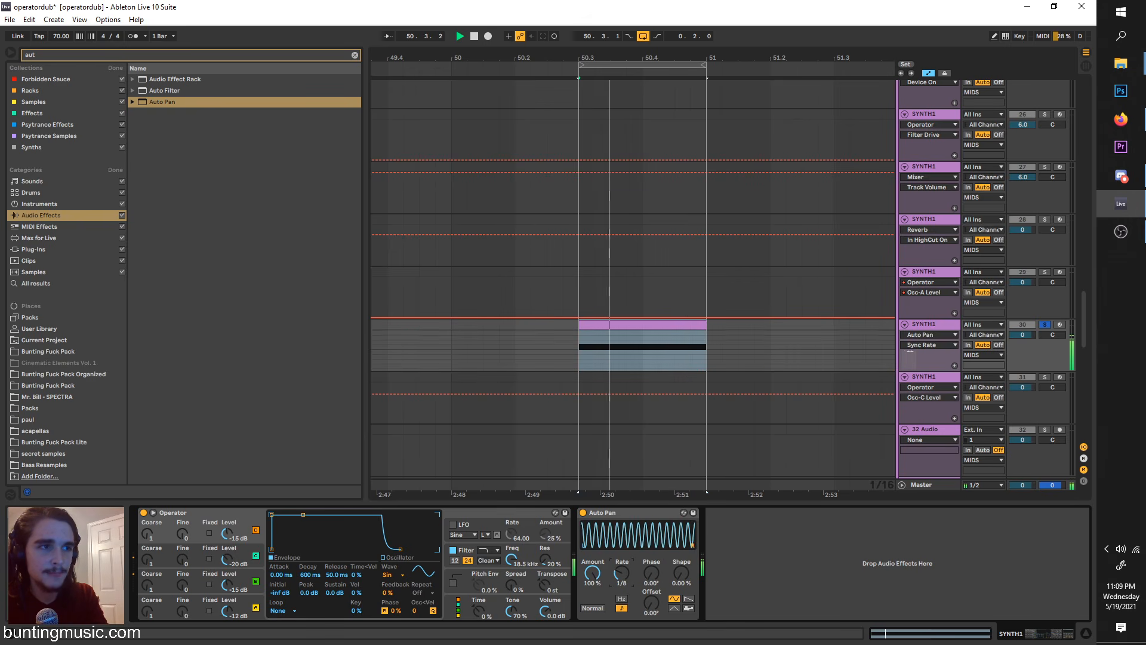
{"action": "left_click", "coordinate": [593, 608]}
Step: Search the audio effects for "rev" and add Reverb after Auto Pan
{"action": "left_click", "coordinate": [65, 54]}
{"action": "type", "text": "rev"}
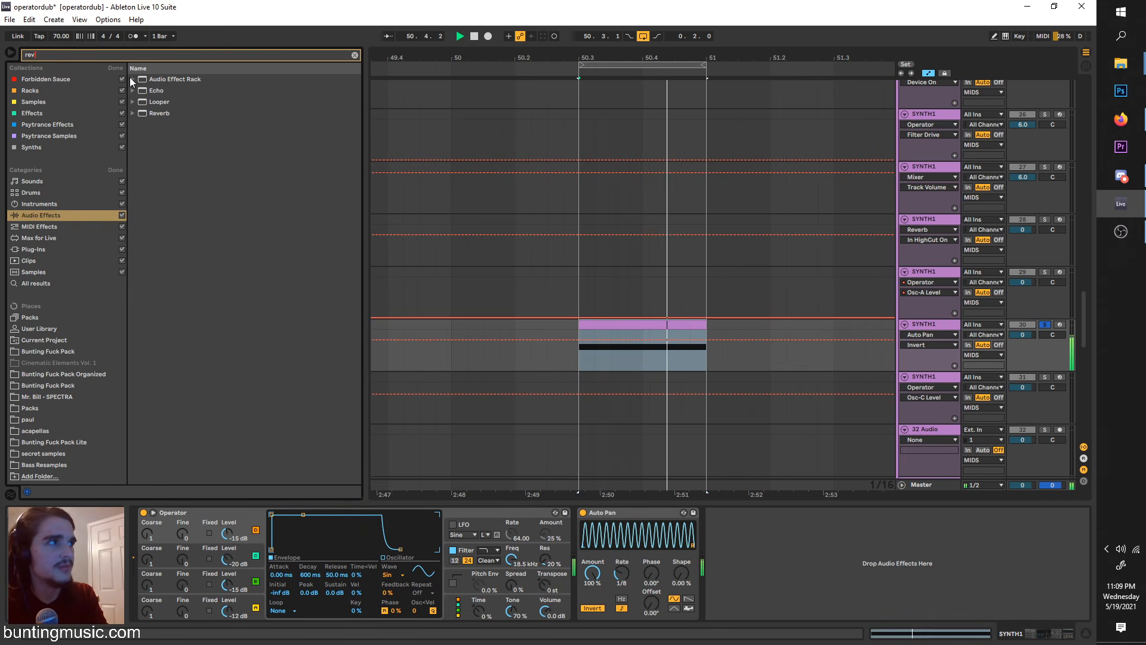
{"action": "double_click", "coordinate": [146, 114]}
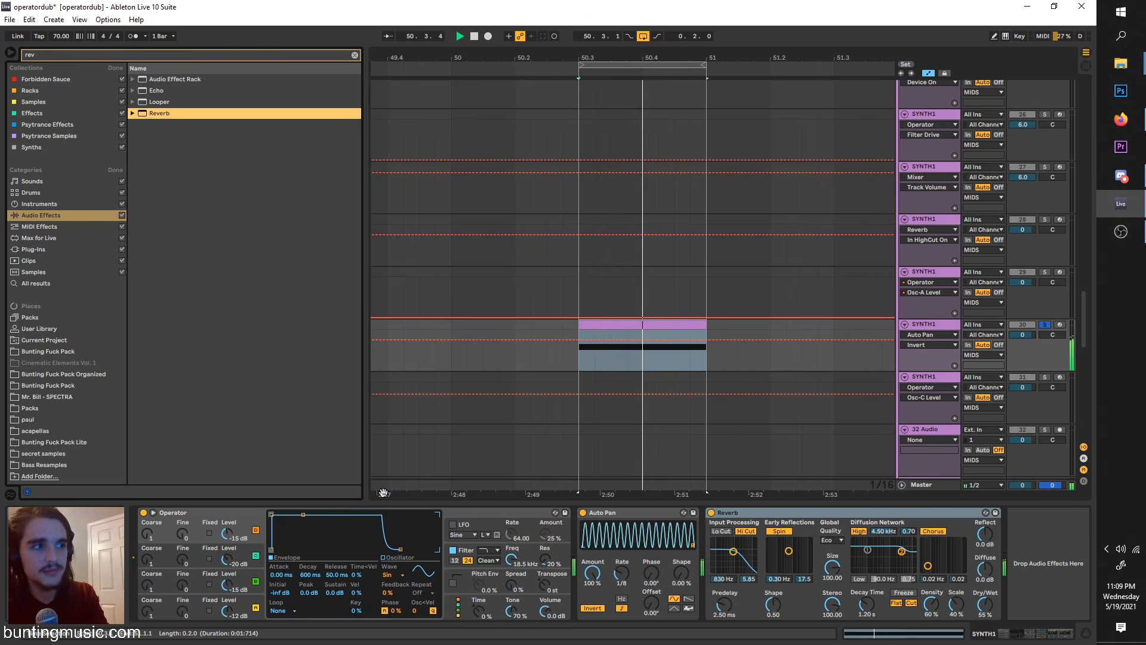
Step: Lower Operator's oscillator levels to -18 dB for B, -34 dB for C and -22 dB for D while auditioning the loop
{"action": "left_click_drag", "start_coordinate": [226, 559], "coordinate": [226, 571]}
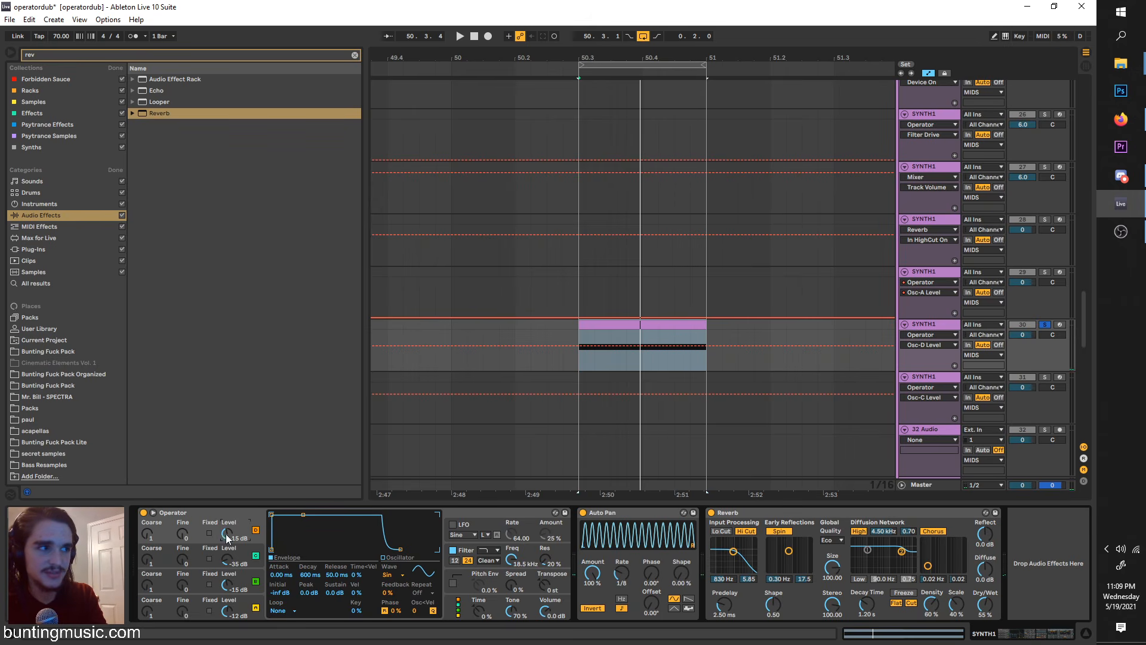
{"action": "key", "text": "space"}
{"action": "mouse_move", "coordinate": [228, 560]}
{"action": "left_mouse_down"}
{"action": "mouse_move", "coordinate": [228, 591]}
{"action": "mouse_move", "coordinate": [226, 539]}
{"action": "left_mouse_up"}
{"action": "key", "text": "space"}
Step: Set oscillator B's level to -19 dB and oscillator C's level to -26 dB while auditioning the loop
{"action": "key", "text": "space"}
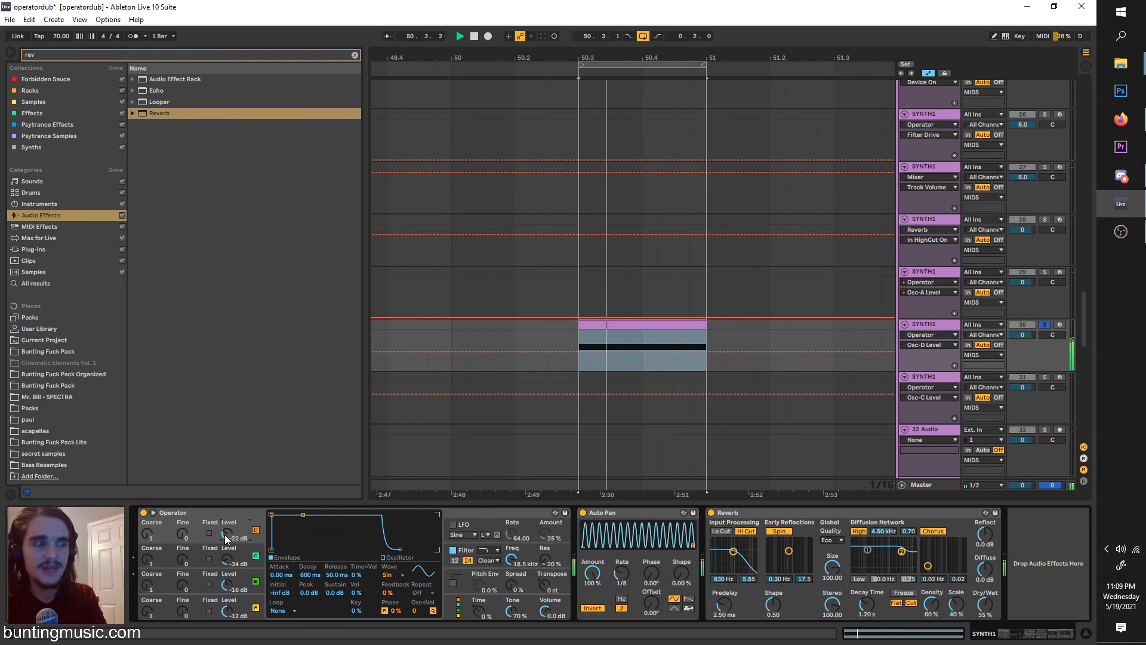
{"action": "key", "text": "space"}
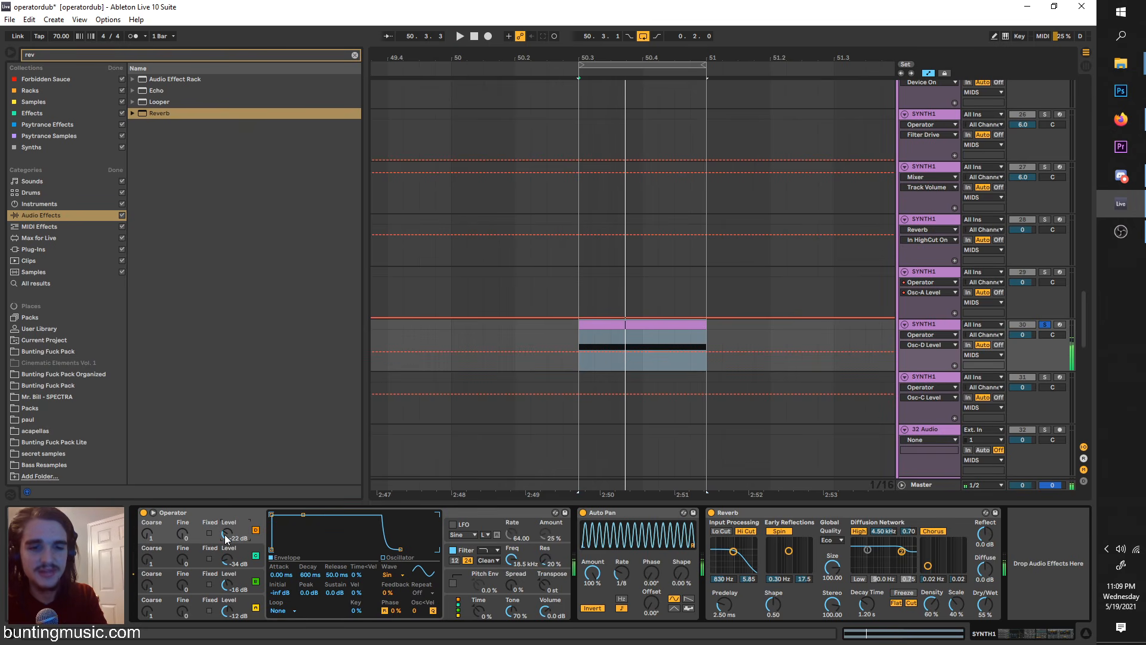
{"action": "left_click", "coordinate": [227, 580]}
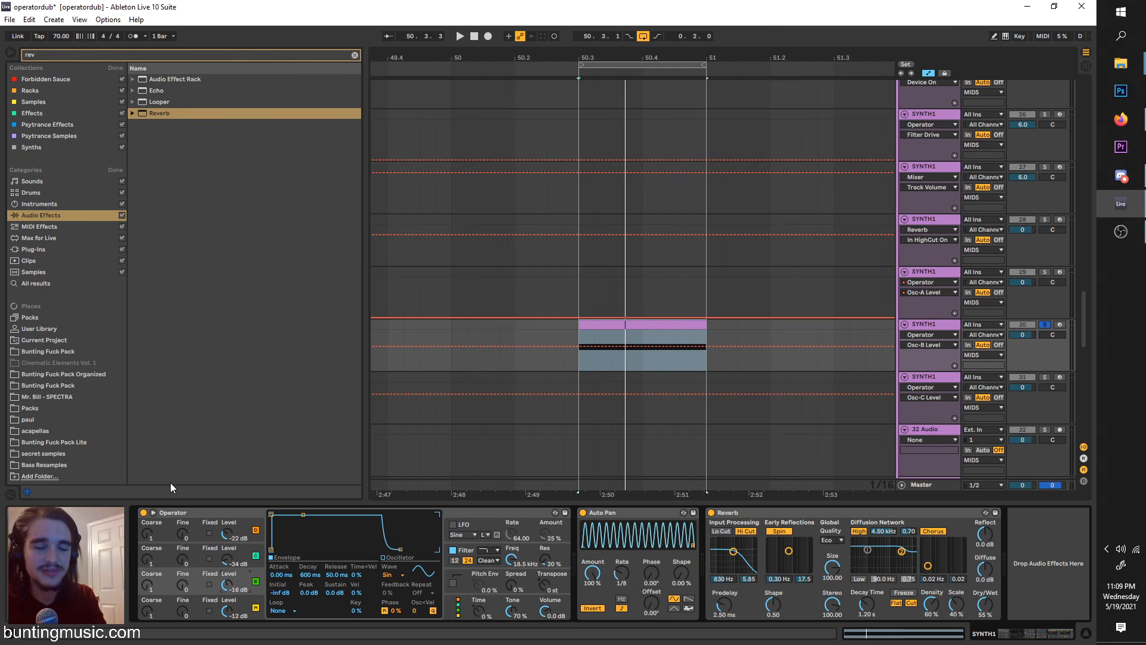
{"action": "key", "text": "space"}
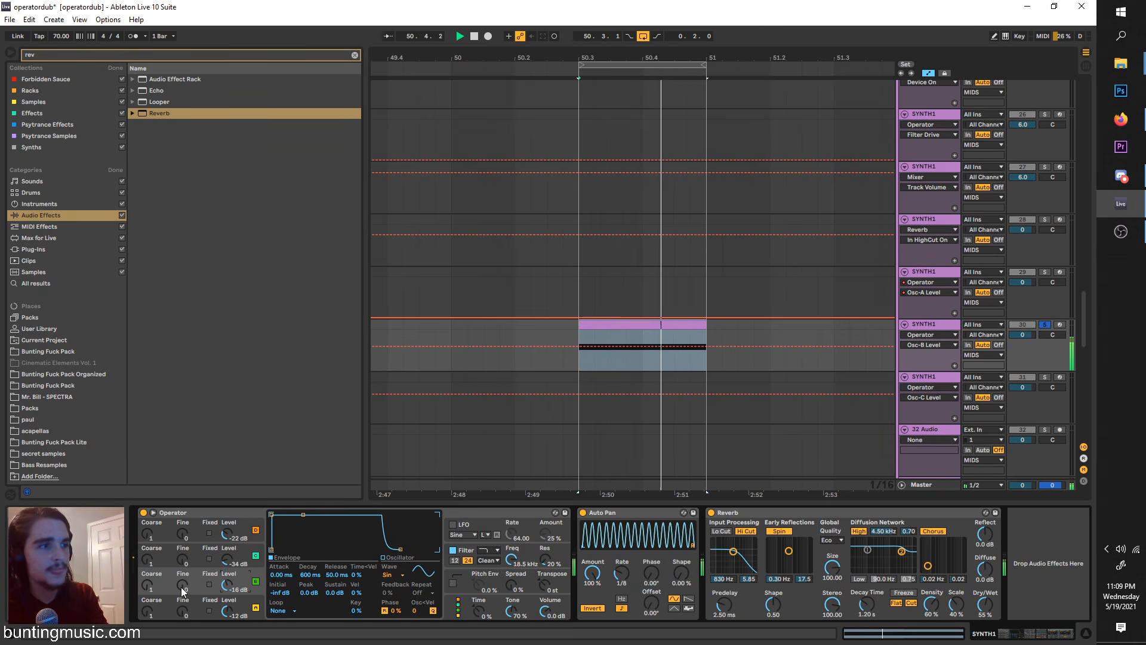
{"action": "key", "text": "space"}
{"action": "left_click_drag", "start_coordinate": [226, 584], "coordinate": [222, 551]}
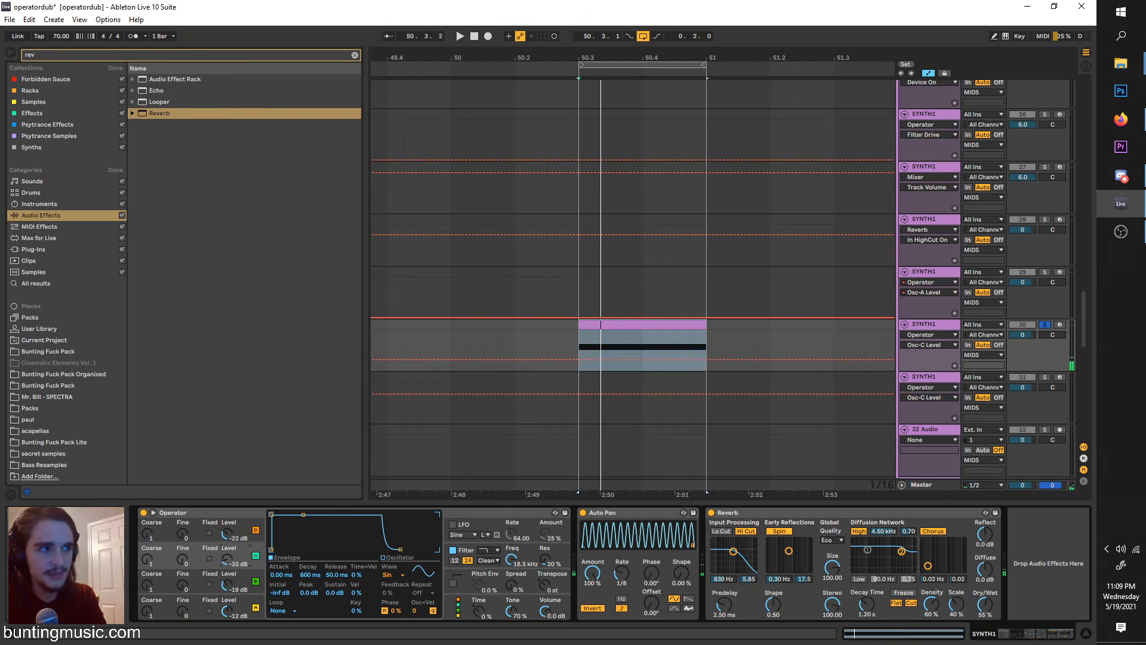
Step: Set the coarse tuning to 4 on oscillator B, 0.5 on C and 8 on D while auditioning the loop
{"action": "key", "text": "space"}
{"action": "left_click", "coordinate": [149, 586]}
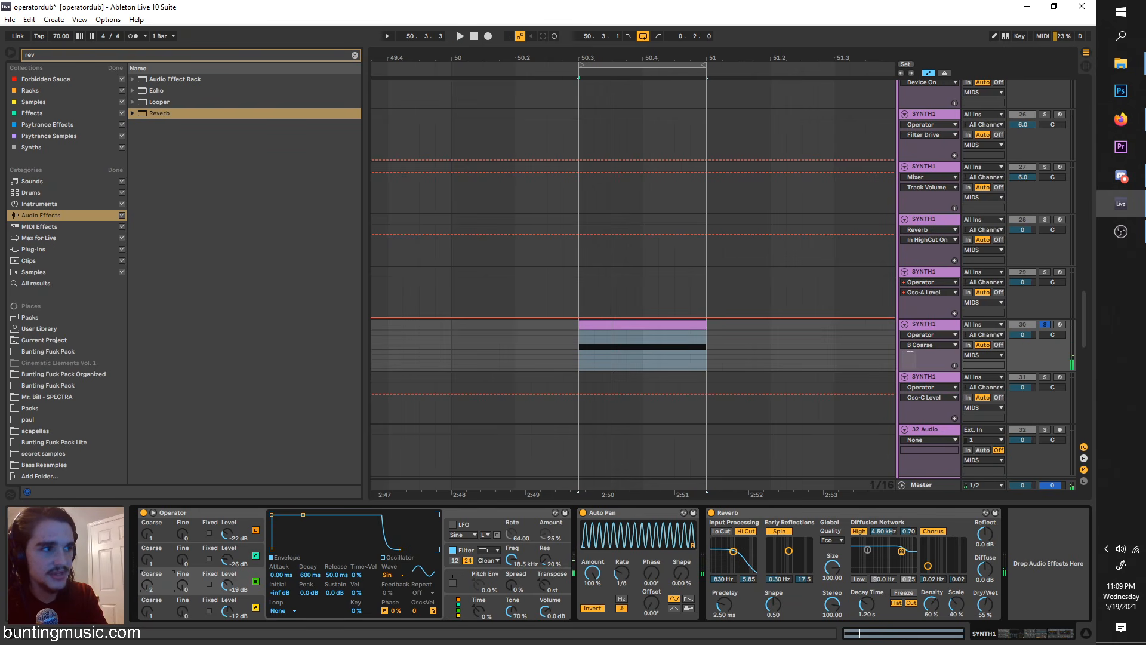
{"action": "key", "text": "space"}
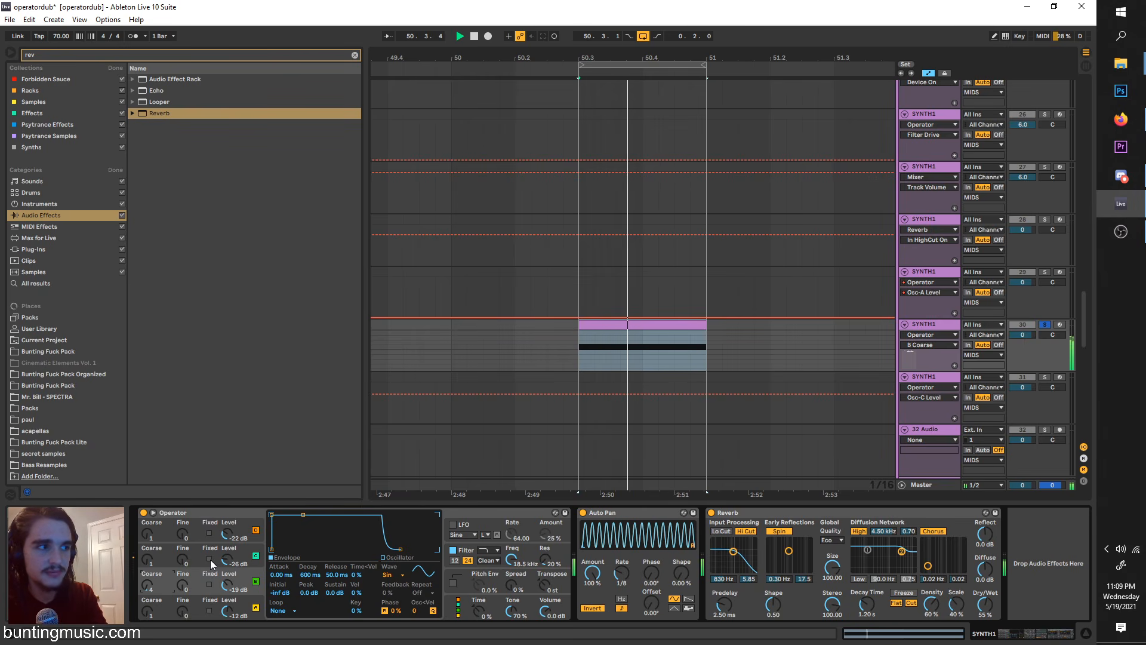
{"action": "left_click_drag", "start_coordinate": [147, 559], "coordinate": [147, 567]}
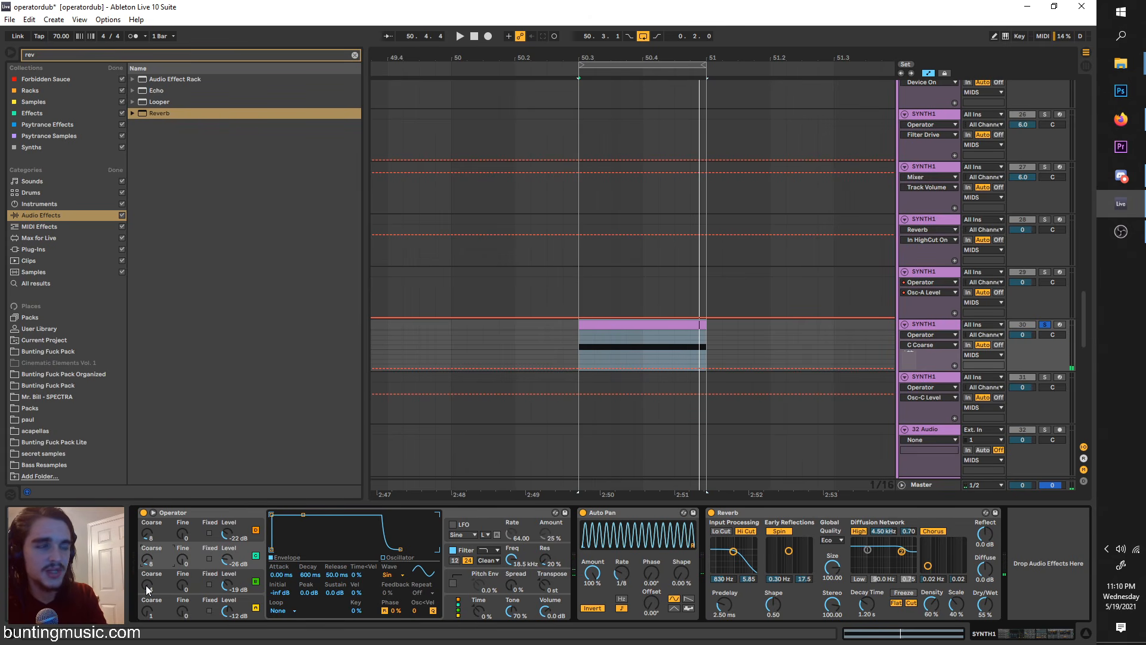
{"action": "mouse_move", "coordinate": [147, 589]}
{"action": "left_mouse_down"}
{"action": "mouse_move", "coordinate": [151, 599]}
{"action": "mouse_move", "coordinate": [148, 568]}
{"action": "mouse_move", "coordinate": [149, 588]}
{"action": "left_mouse_up"}
{"action": "key", "text": "space"}
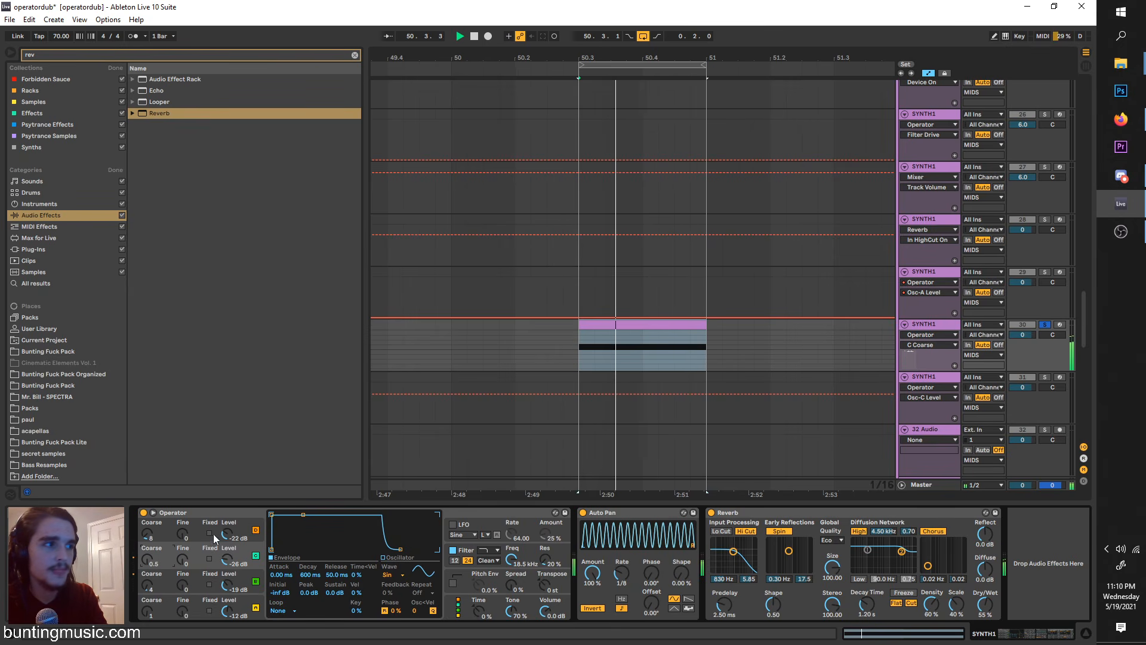
Step: Silence oscillator D and set its coarse to 7, and give oscillator B coarse 21, fine 0 and a -26 dB level
{"action": "double_click", "coordinate": [225, 533]}
{"action": "left_click_drag", "start_coordinate": [150, 534], "coordinate": [151, 537]}
{"action": "left_click_drag", "start_coordinate": [149, 585], "coordinate": [149, 546]}
{"action": "left_click_drag", "start_coordinate": [226, 586], "coordinate": [226, 596]}
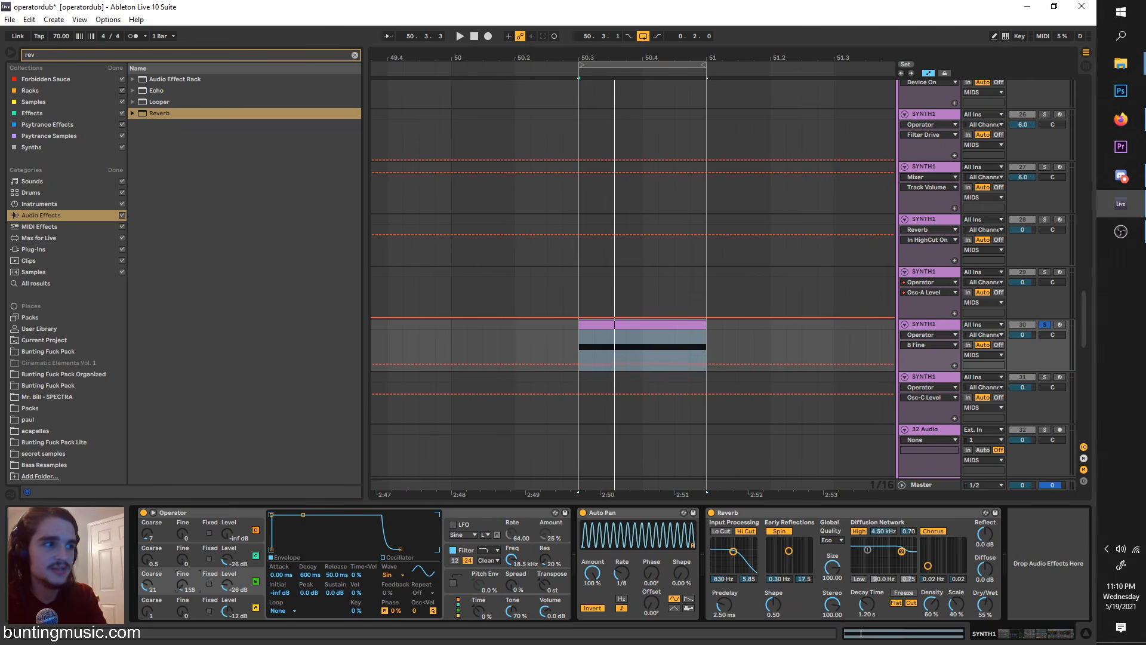
{"action": "key", "text": "space"}
{"action": "left_click_drag", "start_coordinate": [182, 585], "coordinate": [182, 604]}
{"action": "key", "text": "space"}
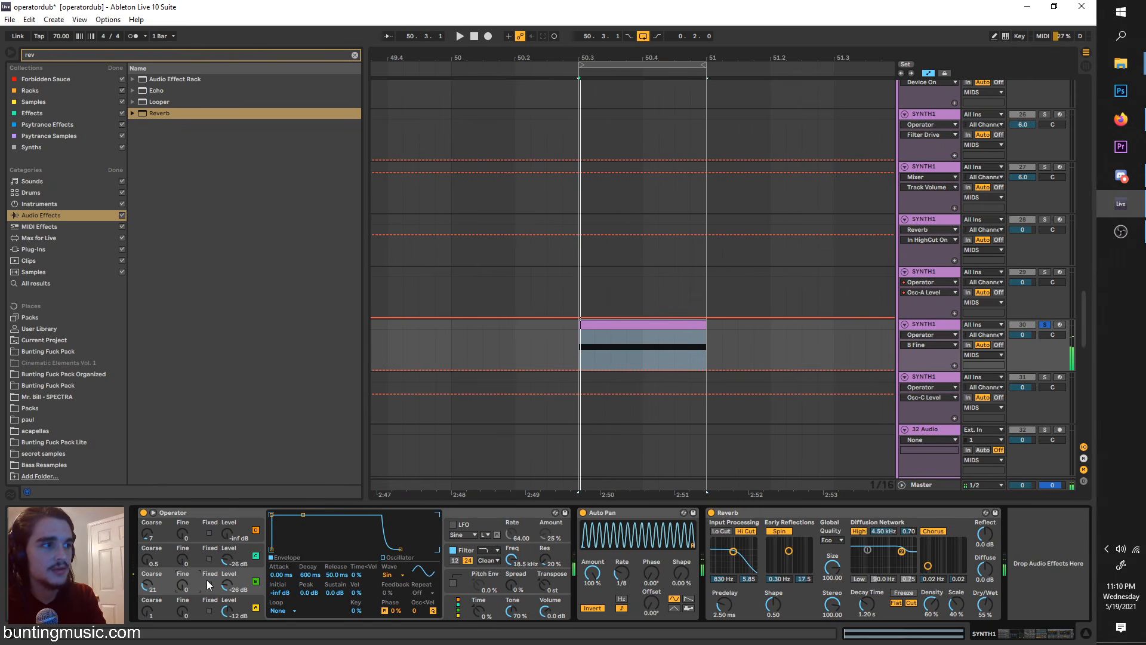
Step: Try a fixed frequency on oscillator B while auditioning the loop, and switch it back to ratio tuning
{"action": "left_click", "coordinate": [209, 584]}
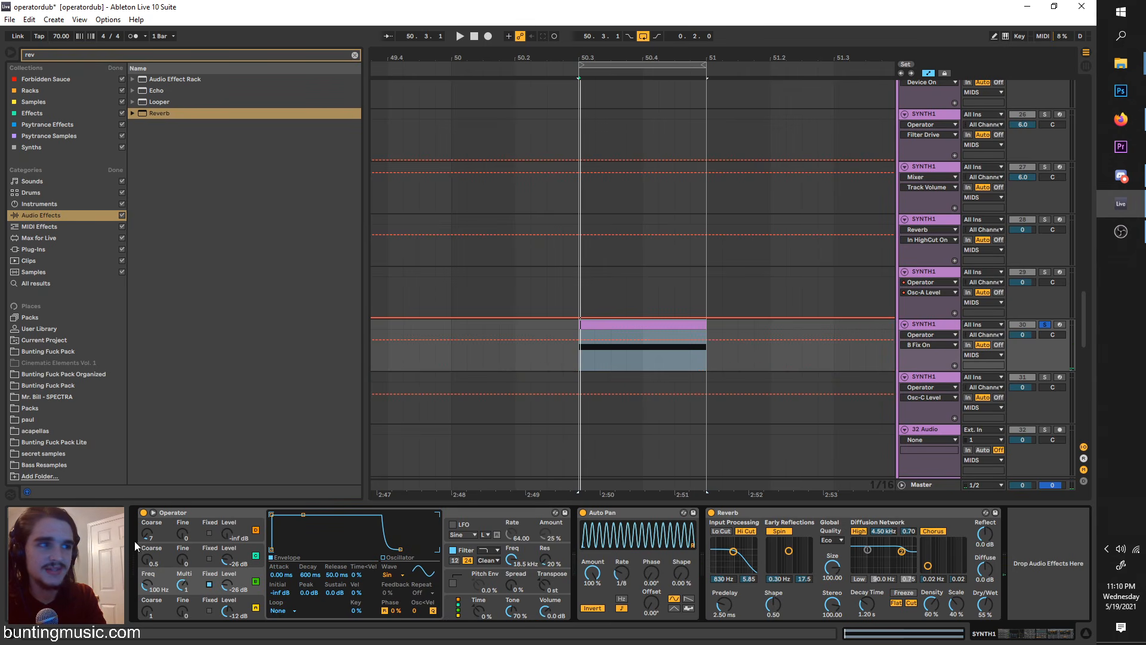
{"action": "key", "text": "space"}
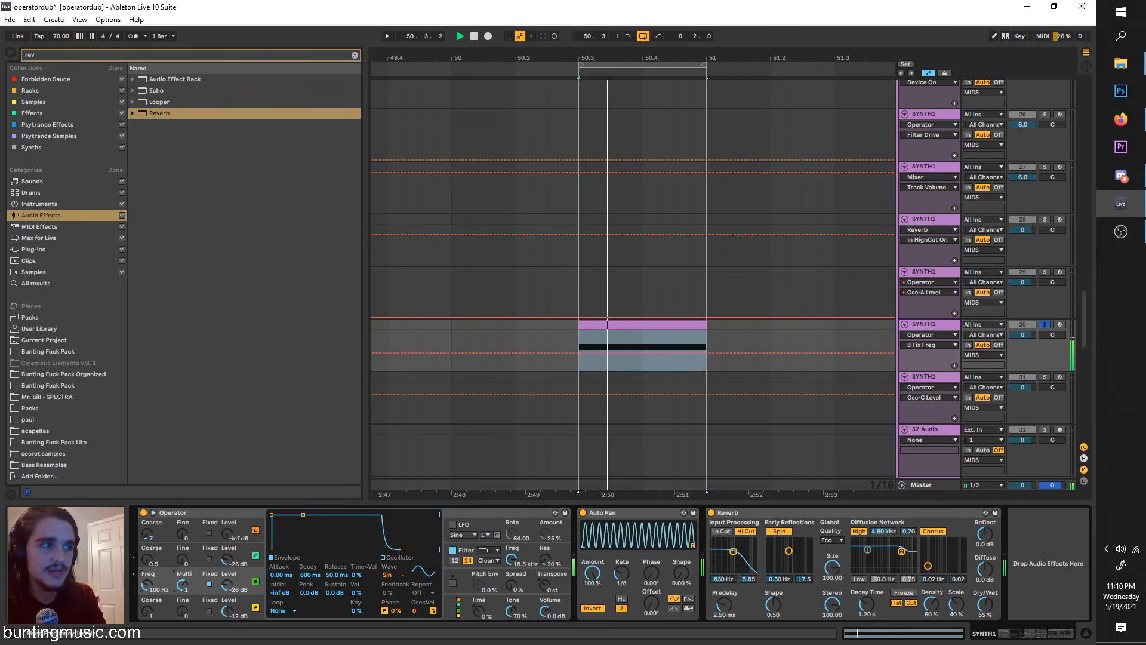
{"action": "left_click_drag", "start_coordinate": [147, 585], "coordinate": [146, 560]}
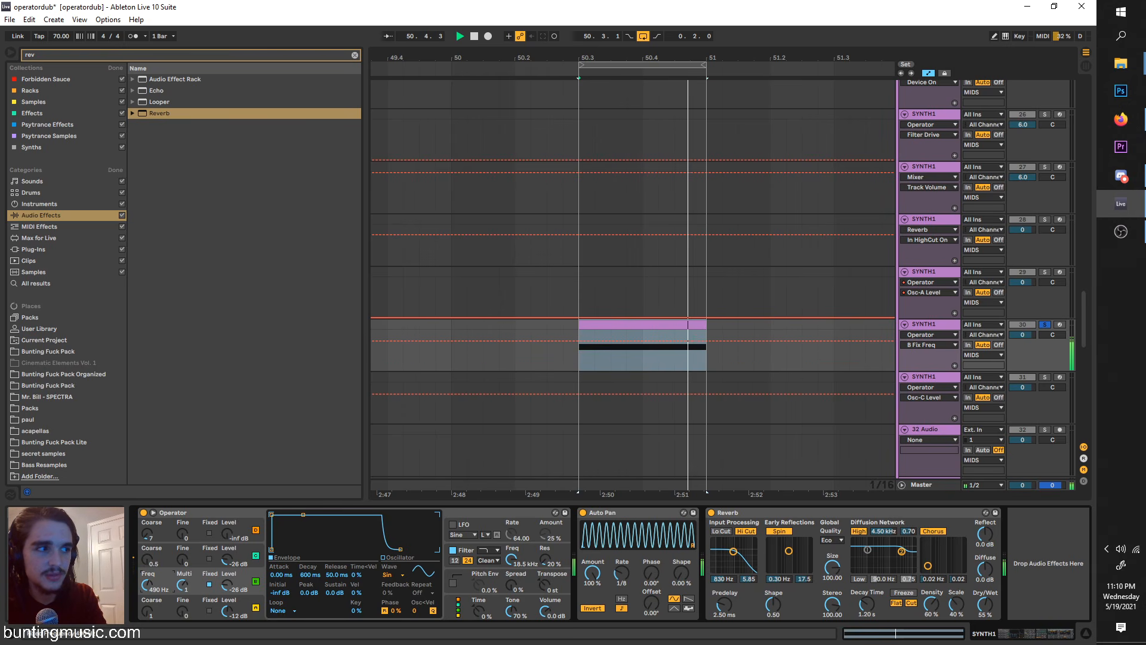
{"action": "left_click", "coordinate": [209, 584]}
{"action": "key", "text": "space"}
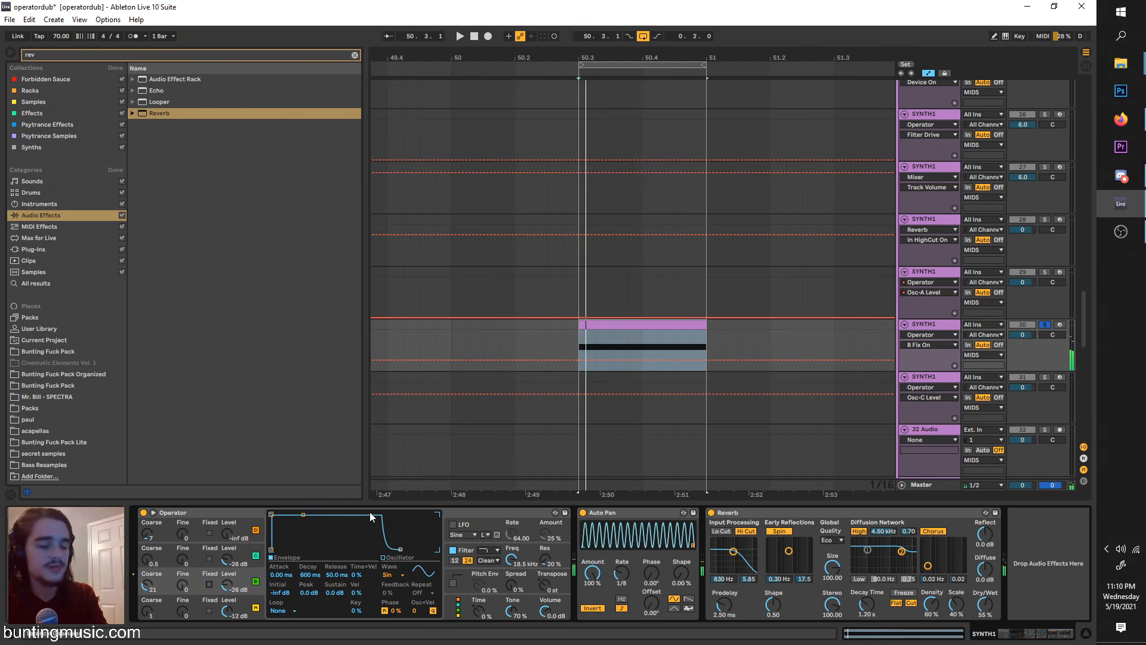
Step: Switch Operator to the algorithm with all four oscillators in parallel and audition oscillator B's contribution
{"action": "left_click", "coordinate": [246, 576]}
{"action": "left_click", "coordinate": [246, 604]}
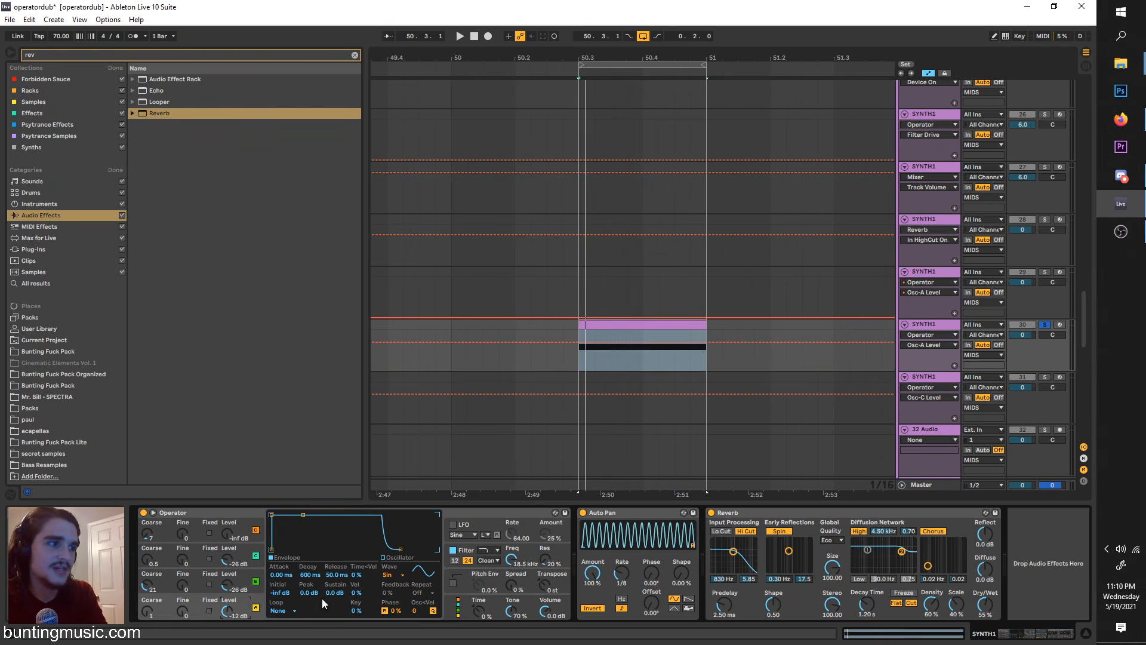
{"action": "left_click", "coordinate": [459, 613]}
{"action": "key", "text": "space"}
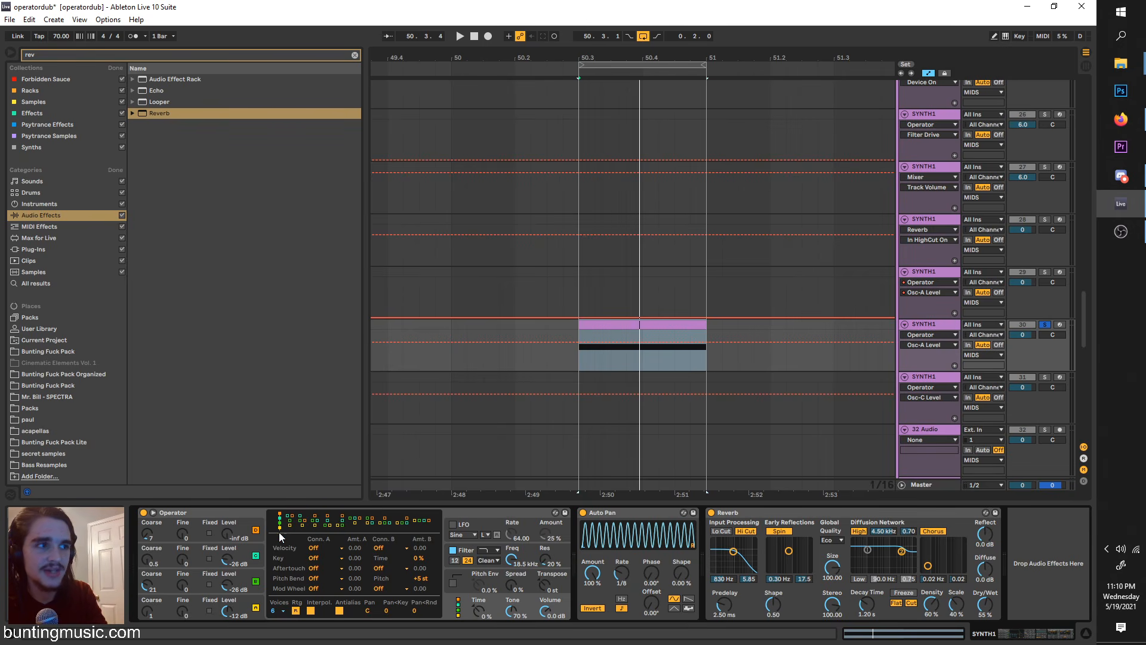
{"action": "left_click", "coordinate": [292, 524]}
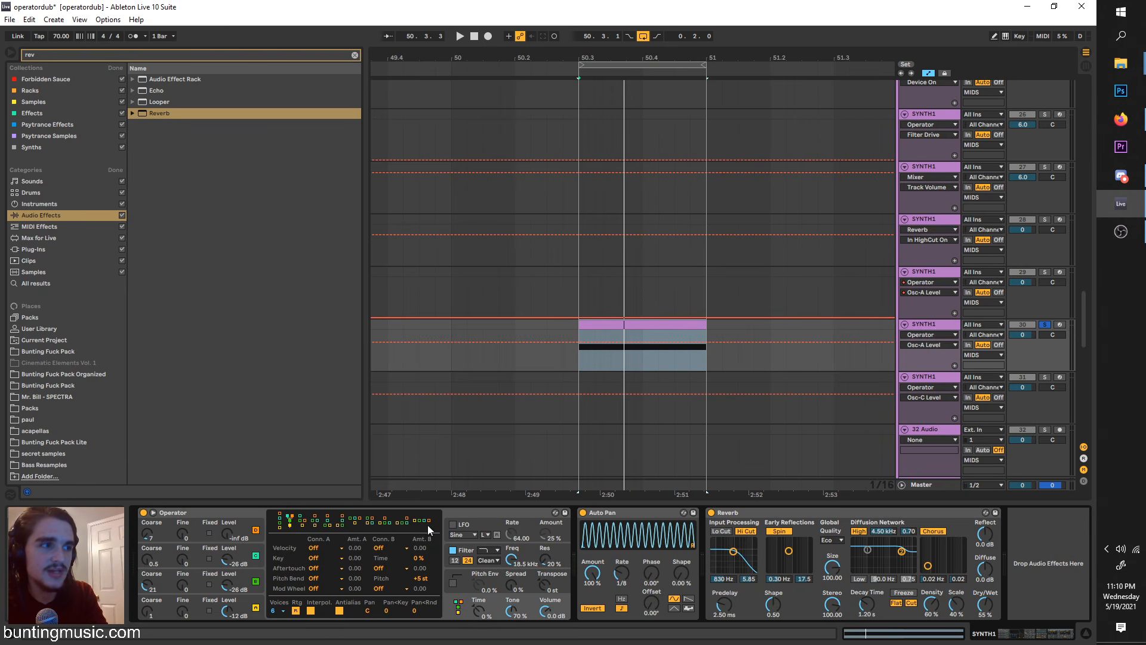
{"action": "left_click", "coordinate": [245, 588]}
{"action": "key", "text": "space"}
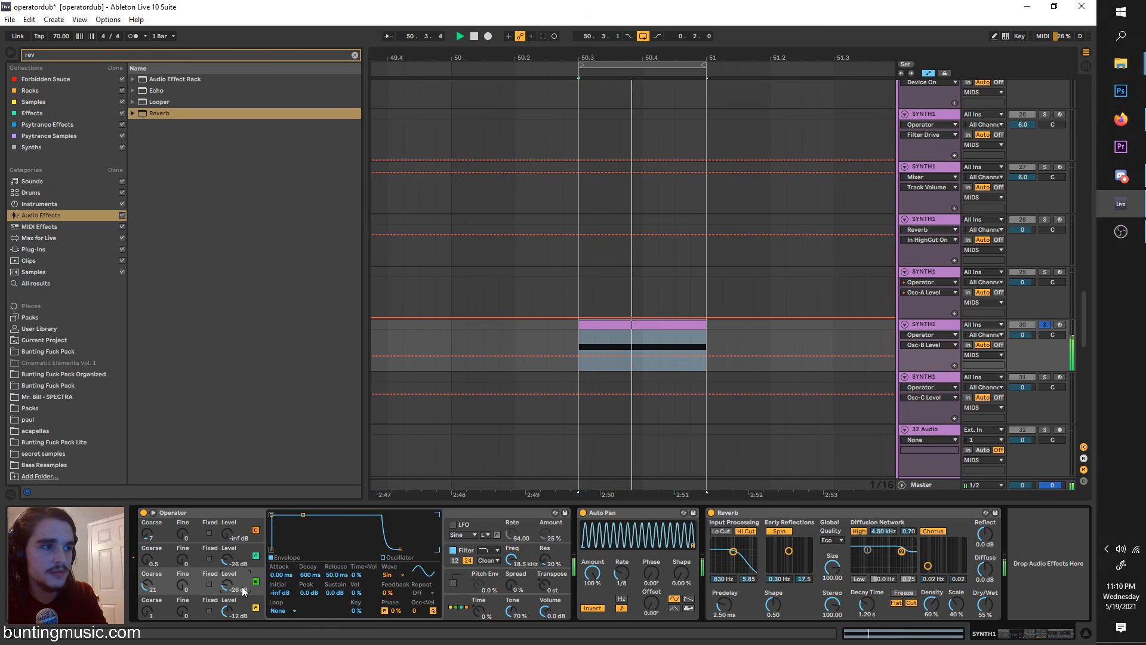
Step: Try coarse tunings of 34 on oscillator B, 8 on oscillator A and 35 on oscillator C
{"action": "left_click_drag", "start_coordinate": [149, 591], "coordinate": [149, 555]}
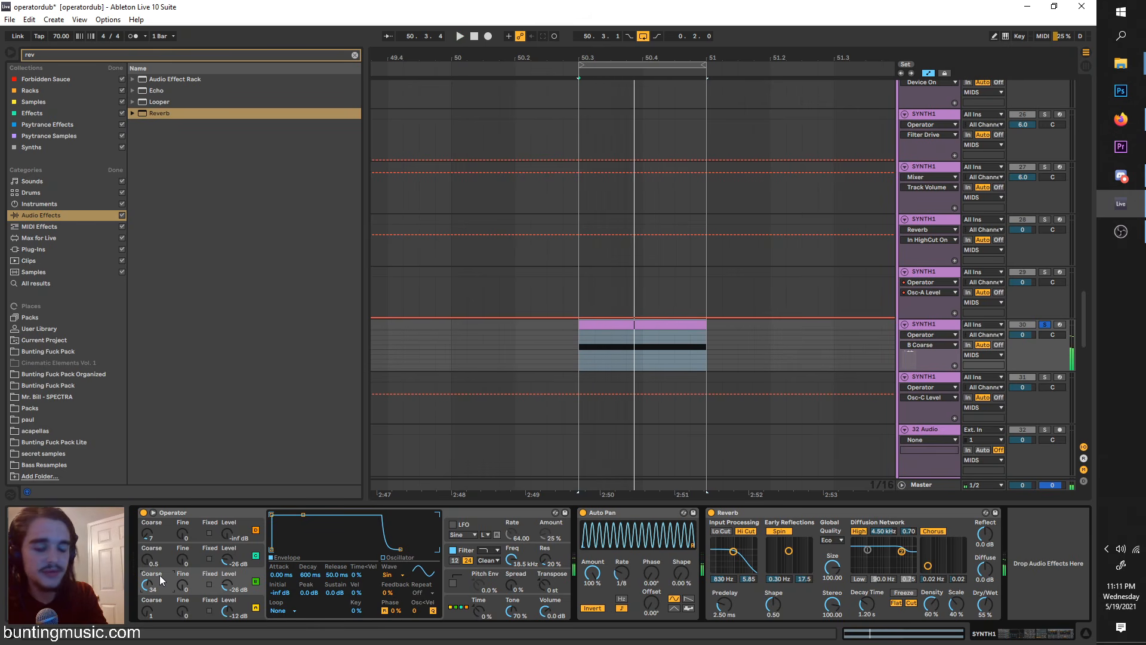
{"action": "left_click_drag", "start_coordinate": [146, 610], "coordinate": [146, 604]}
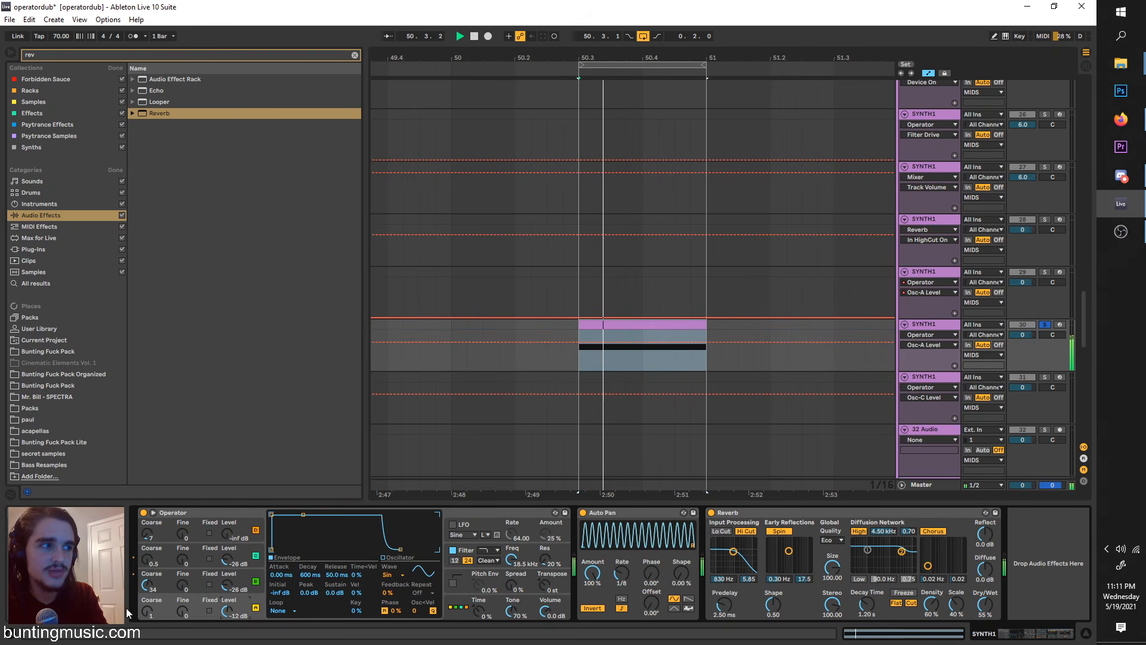
{"action": "left_click_drag", "start_coordinate": [146, 559], "coordinate": [147, 526]}
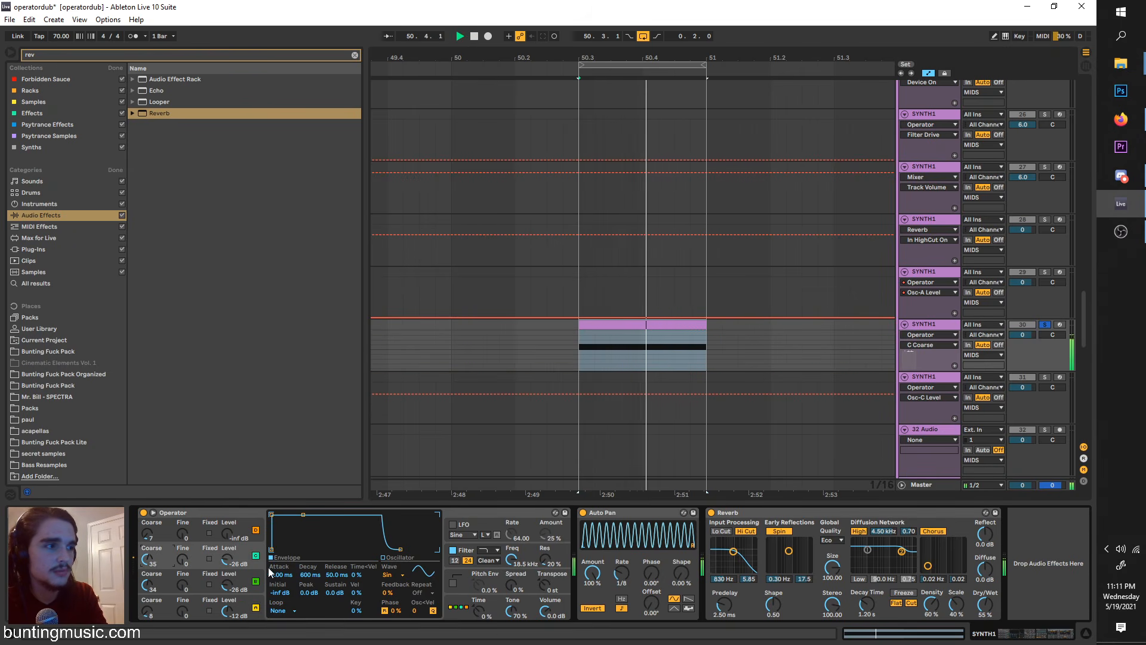
Step: Return the coarse tuning of oscillators C and A to the default of 1 and set oscillator B's coarse to 25
{"action": "key", "text": "space"}
{"action": "right_click", "coordinate": [148, 560]}
{"action": "left_click", "coordinate": [188, 592]}
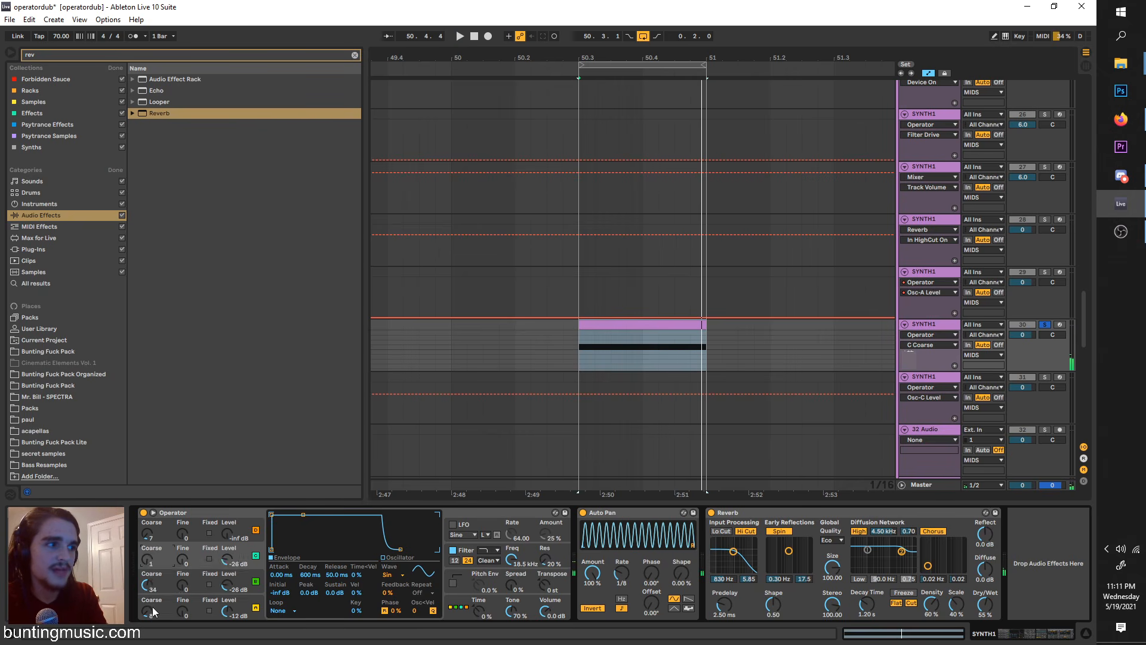
{"action": "right_click", "coordinate": [148, 606]}
{"action": "left_click", "coordinate": [179, 577]}
{"action": "key", "text": "space"}
{"action": "left_click_drag", "start_coordinate": [150, 591], "coordinate": [149, 603]}
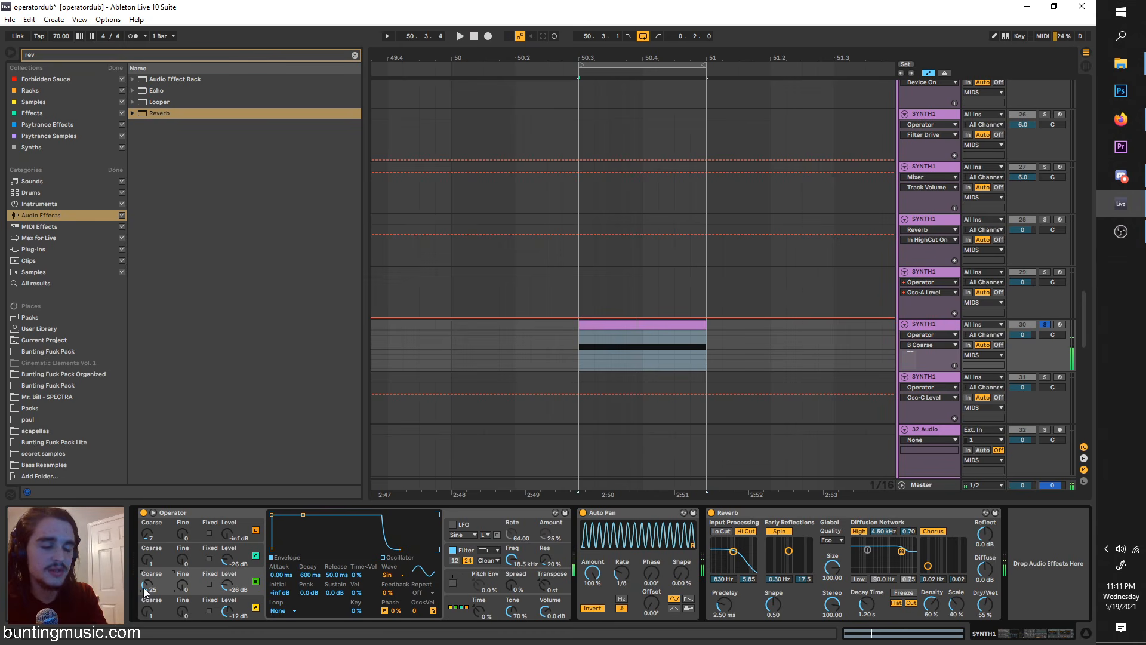
Step: Restore Operator's fully stacked serial algorithm and display oscillator A's settings
{"action": "left_click", "coordinate": [460, 609]}
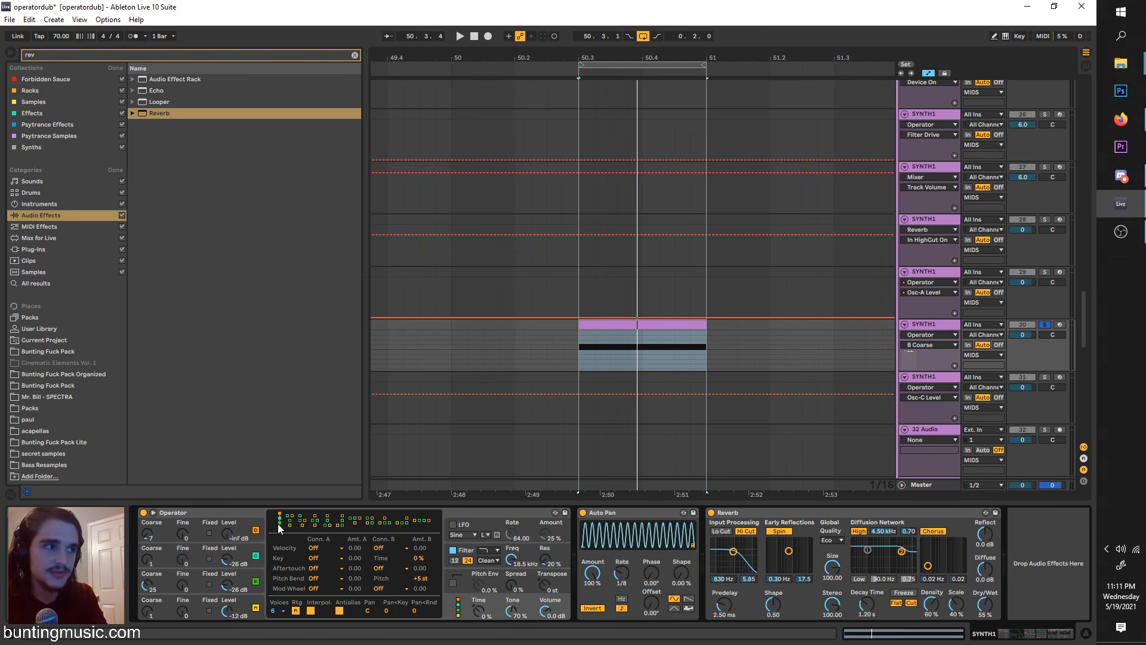
{"action": "left_click", "coordinate": [250, 609]}
{"action": "left_click", "coordinate": [459, 607]}
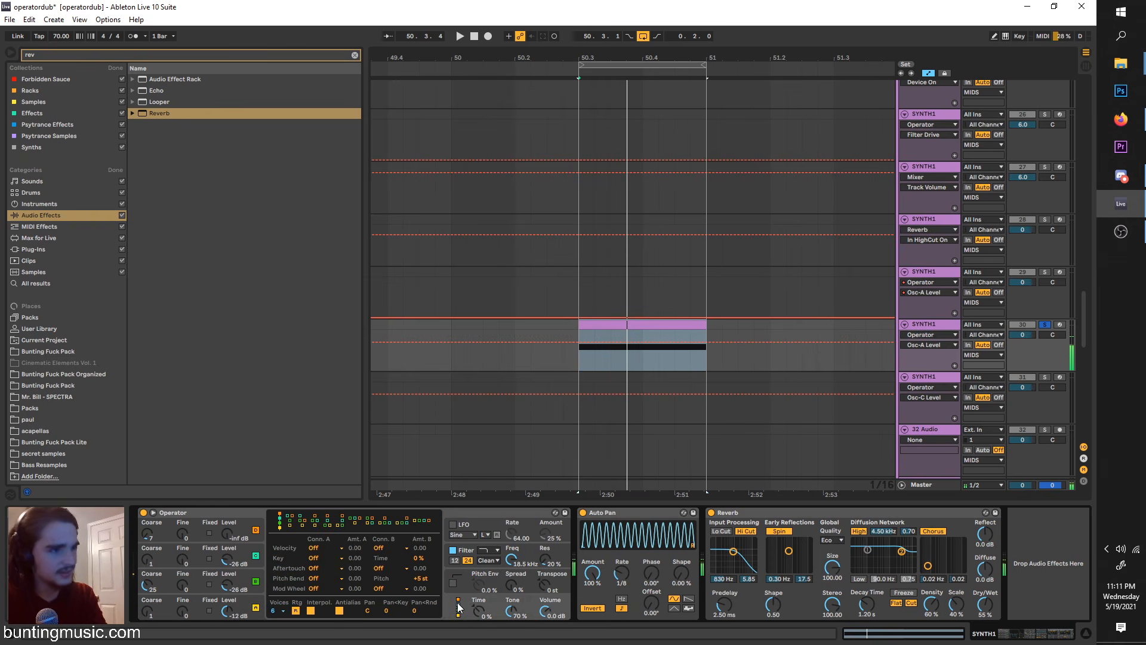
{"action": "left_click", "coordinate": [244, 609]}
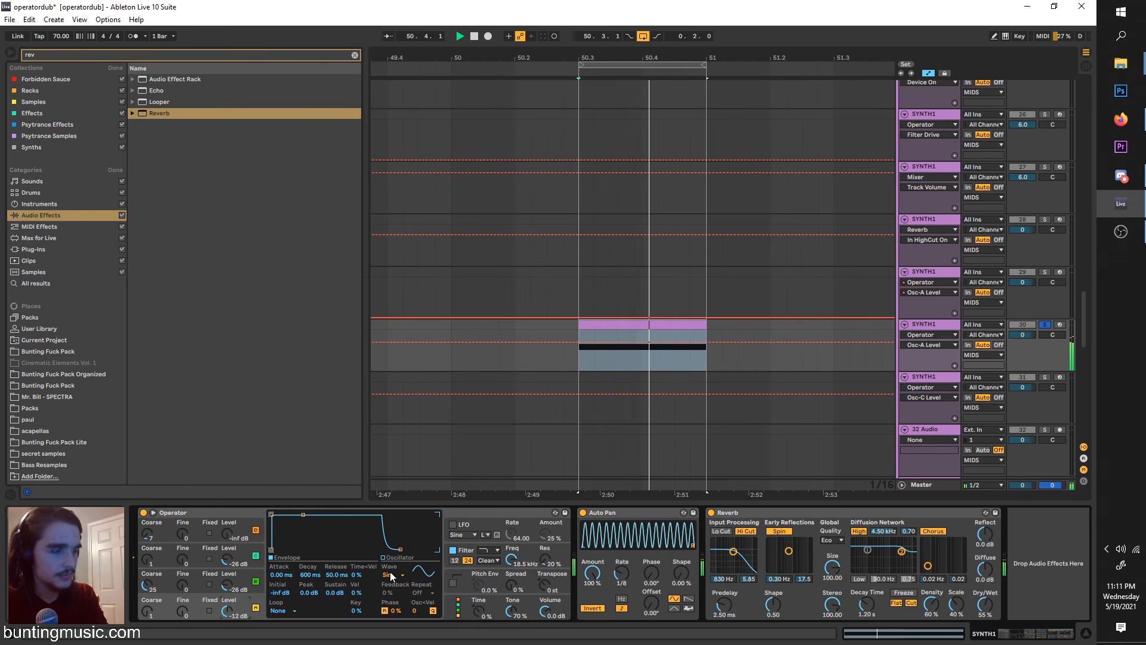
Step: Show oscillator A's harmonics editor, silence oscillators B and C, and play the loop
{"action": "left_click", "coordinate": [389, 559]}
{"action": "double_click", "coordinate": [225, 585]}
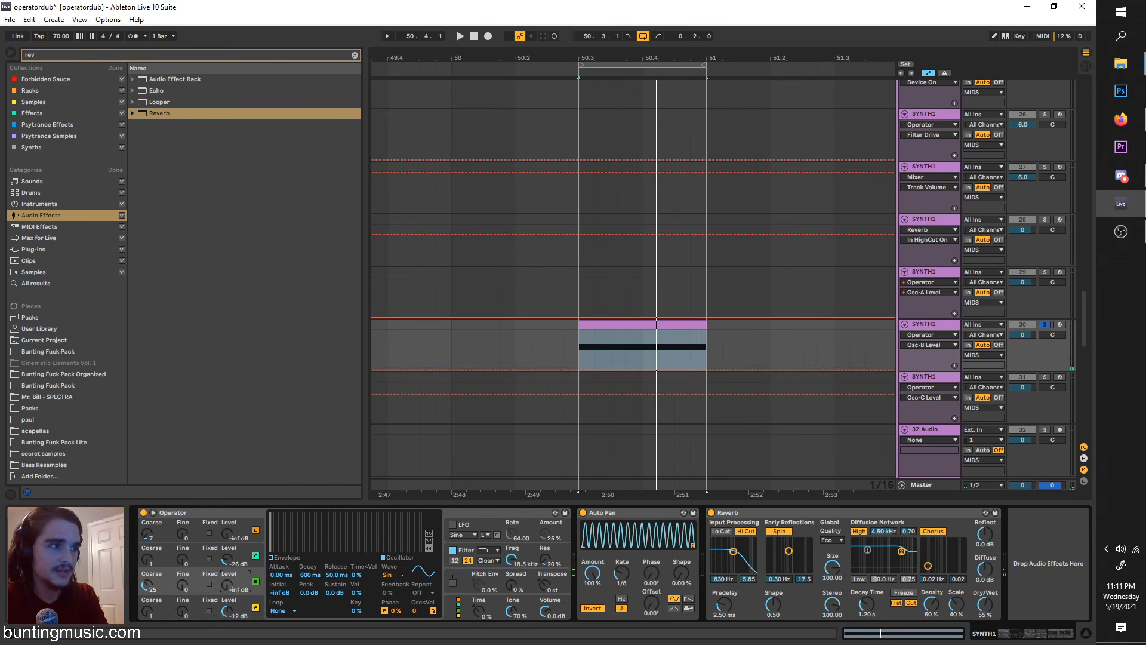
{"action": "double_click", "coordinate": [227, 561]}
{"action": "key", "text": "space"}
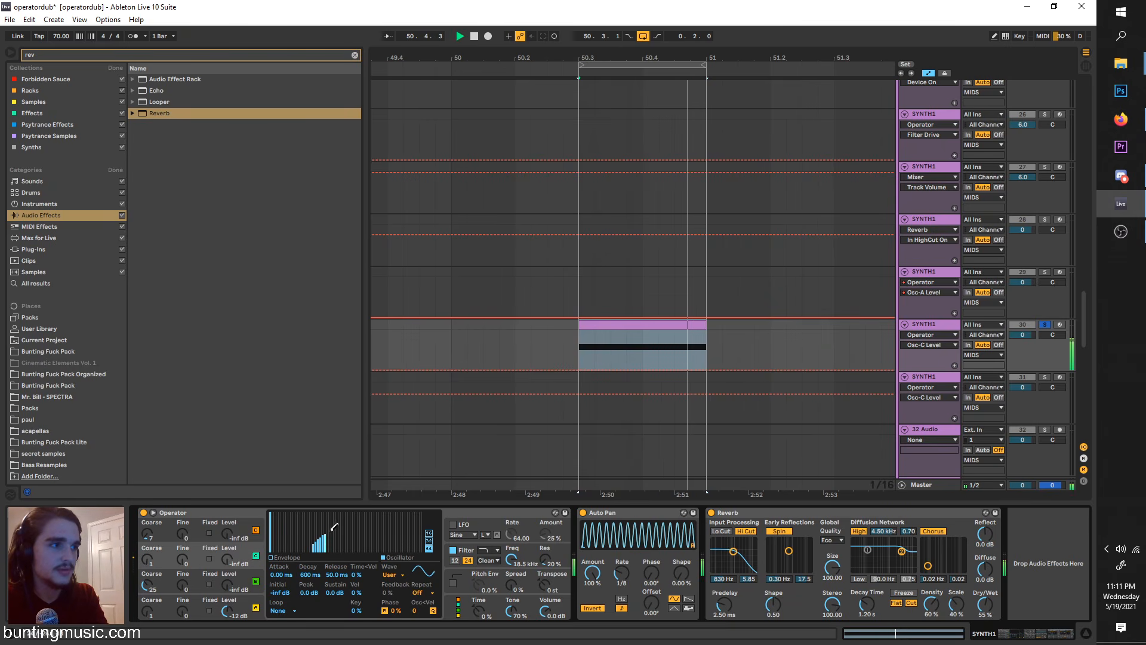
Step: Draw full-height harmonics across most of oscillator A's spectrum and clear them again
{"action": "mouse_move", "coordinate": [323, 540]}
{"action": "left_mouse_down"}
{"action": "mouse_move", "coordinate": [368, 546]}
{"action": "mouse_move", "coordinate": [300, 505]}
{"action": "mouse_move", "coordinate": [404, 508]}
{"action": "left_mouse_up"}
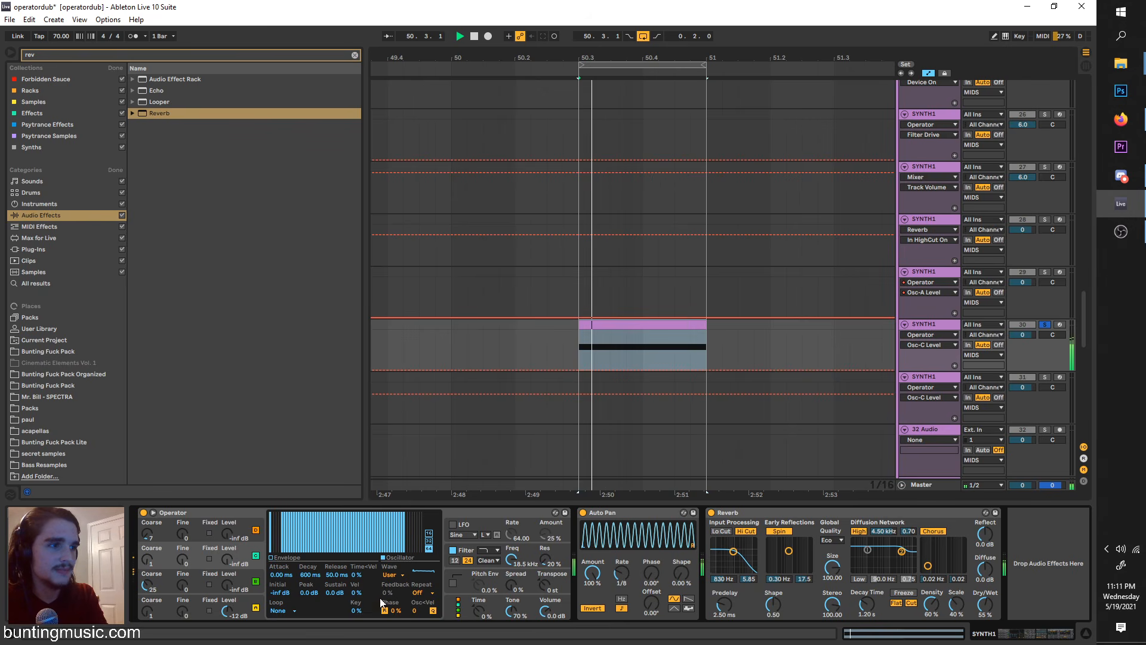
{"action": "key", "text": "space"}
{"action": "mouse_move", "coordinate": [412, 550]}
{"action": "left_mouse_down"}
{"action": "mouse_move", "coordinate": [339, 588]}
{"action": "mouse_move", "coordinate": [270, 598]}
{"action": "left_mouse_up"}
{"action": "left_click", "coordinate": [244, 611]}
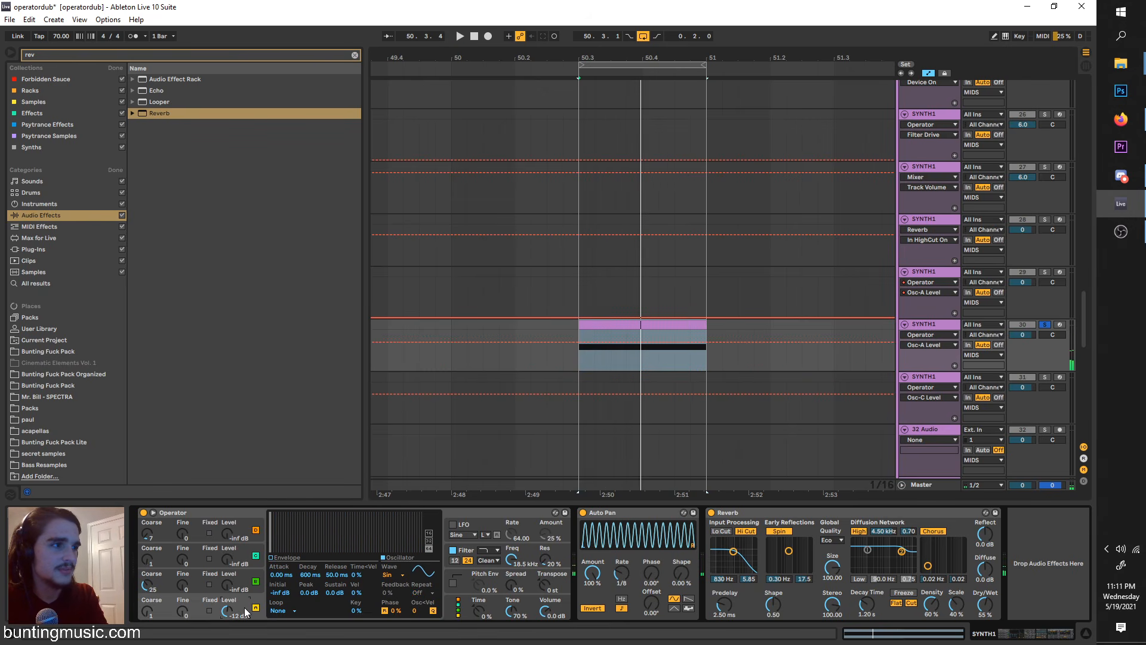
Step: Draw a rising group of mid-range harmonics and a few single partials on oscillator A, and erase them all except the fundamental
{"action": "key", "text": "space"}
{"action": "left_click_drag", "start_coordinate": [310, 536], "coordinate": [383, 514]}
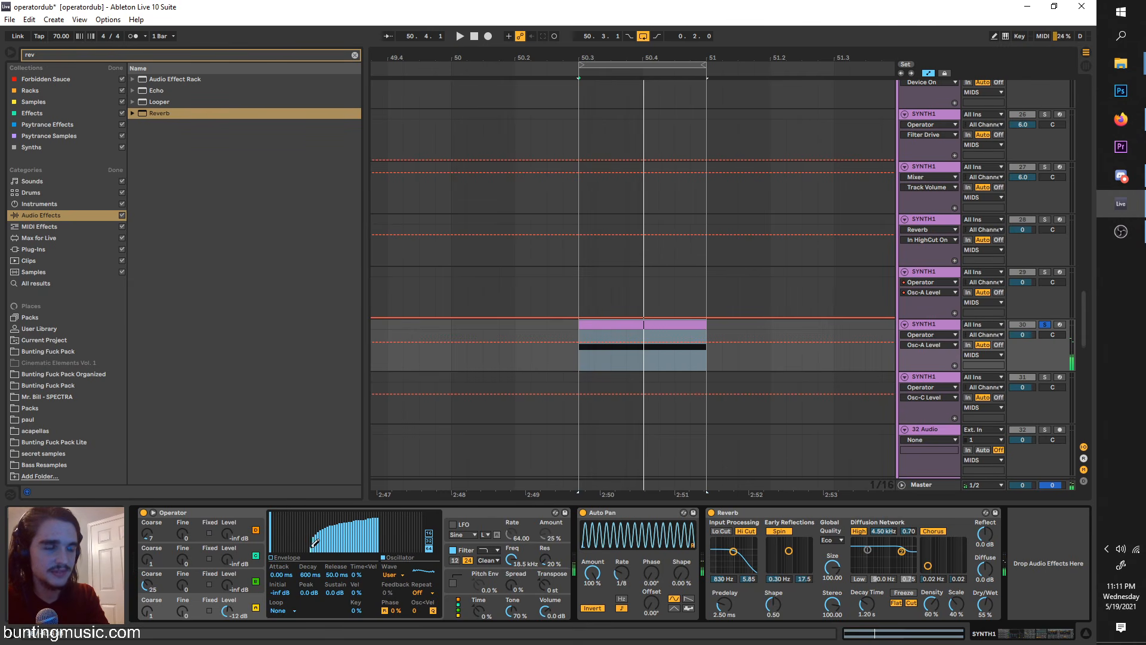
{"action": "mouse_move", "coordinate": [312, 546]}
{"action": "left_mouse_down"}
{"action": "mouse_move", "coordinate": [384, 557]}
{"action": "mouse_move", "coordinate": [370, 526]}
{"action": "mouse_move", "coordinate": [294, 552]}
{"action": "mouse_move", "coordinate": [314, 525]}
{"action": "left_mouse_up"}
{"action": "key", "text": "space"}
{"action": "left_click", "coordinate": [291, 535]}
{"action": "left_click", "coordinate": [296, 528]}
{"action": "left_click", "coordinate": [380, 523]}
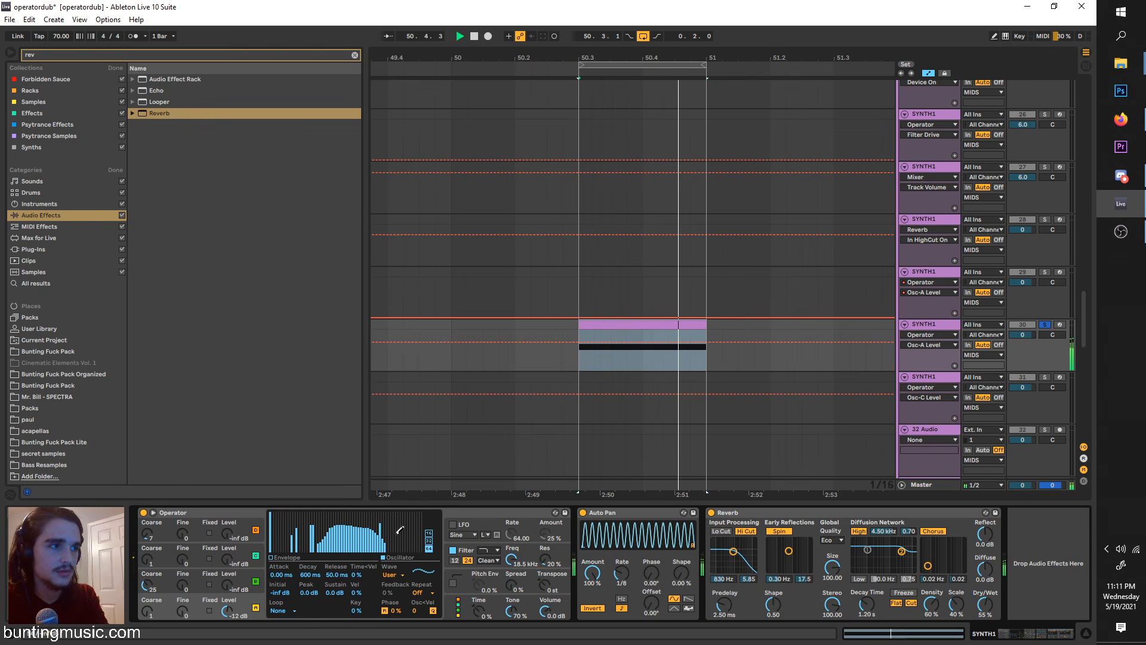
{"action": "left_click_drag", "start_coordinate": [391, 554], "coordinate": [278, 556]}
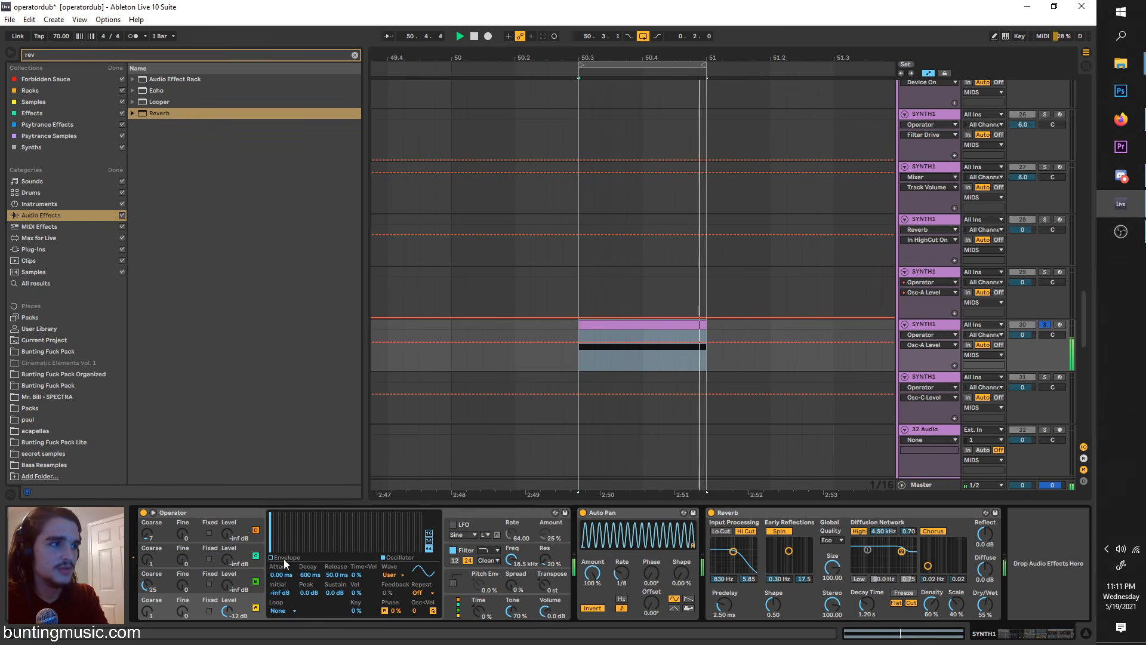
Step: Reduce oscillator A's harmonics editor to 16 partials and audition drawn partials, leaving only the fundamental
{"action": "key", "text": "space"}
{"action": "left_click", "coordinate": [428, 541]}
{"action": "left_click", "coordinate": [429, 532]}
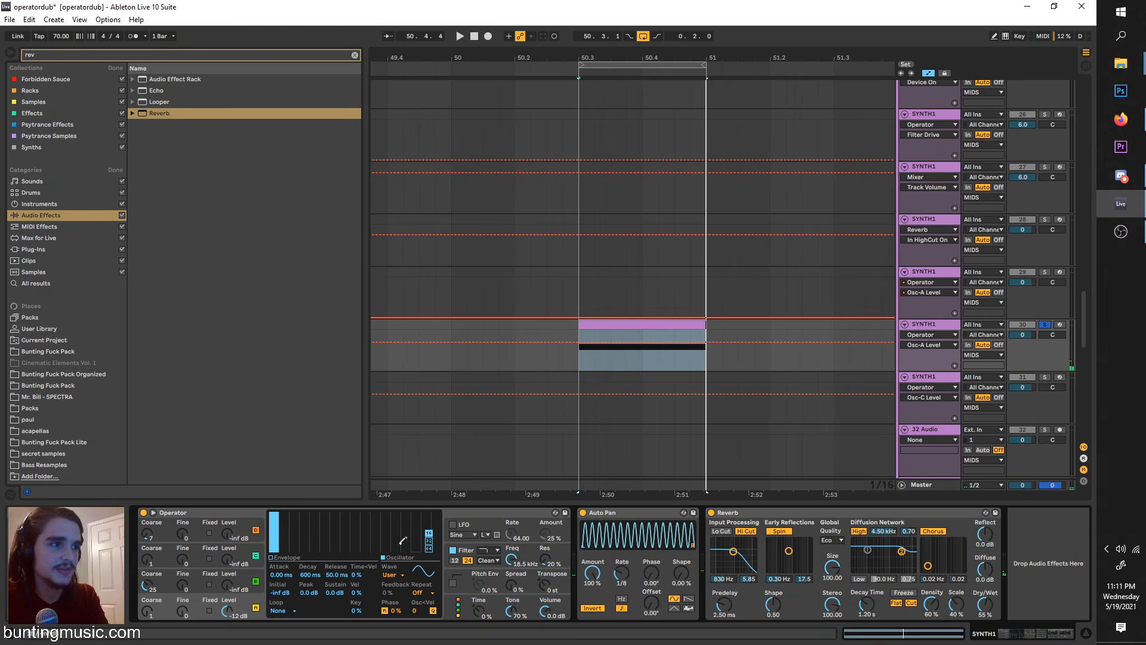
{"action": "key", "text": "space"}
{"action": "mouse_move", "coordinate": [362, 532]}
{"action": "left_mouse_down"}
{"action": "mouse_move", "coordinate": [380, 532]}
{"action": "mouse_move", "coordinate": [396, 555]}
{"action": "mouse_move", "coordinate": [343, 568]}
{"action": "mouse_move", "coordinate": [342, 580]}
{"action": "left_mouse_up"}
{"action": "left_click", "coordinate": [398, 520]}
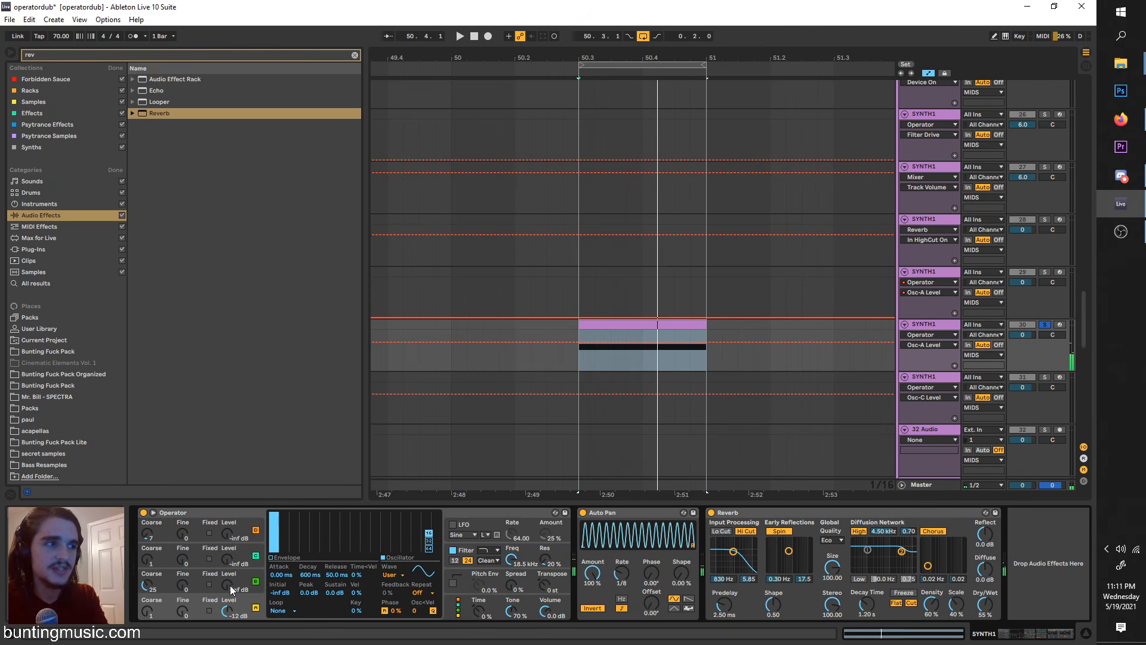
Step: Raise oscillator B's level to -28 dB and set its coarse tuning to 11 while auditioning the loop
{"action": "left_click_drag", "start_coordinate": [229, 590], "coordinate": [229, 585]}
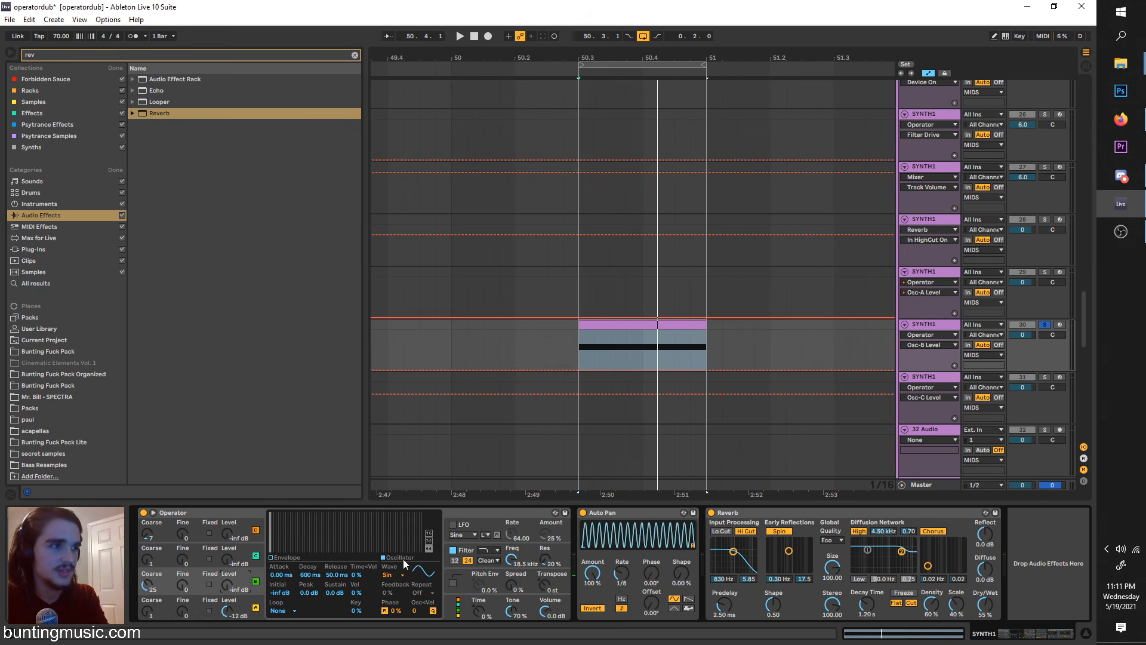
{"action": "left_click", "coordinate": [460, 556]}
{"action": "key", "text": "space"}
Step: Sweep Operator's filter frequency down to about 92 Hz while auditioning the loop, and set it to 384 Hz with 75% resonance
{"action": "key", "text": "space"}
{"action": "left_click", "coordinate": [240, 600]}
{"action": "key", "text": "space"}
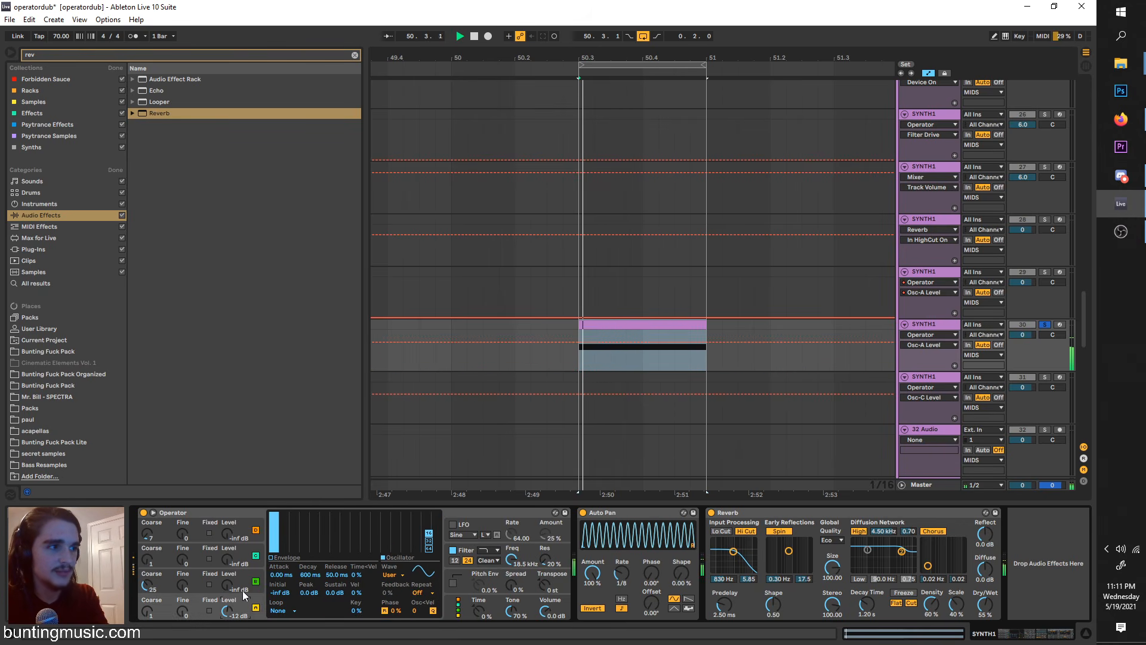
{"action": "left_click_drag", "start_coordinate": [230, 588], "coordinate": [230, 572]}
{"action": "left_click_drag", "start_coordinate": [146, 587], "coordinate": [146, 614]}
{"action": "left_click", "coordinate": [460, 557]}
{"action": "key", "text": "space"}
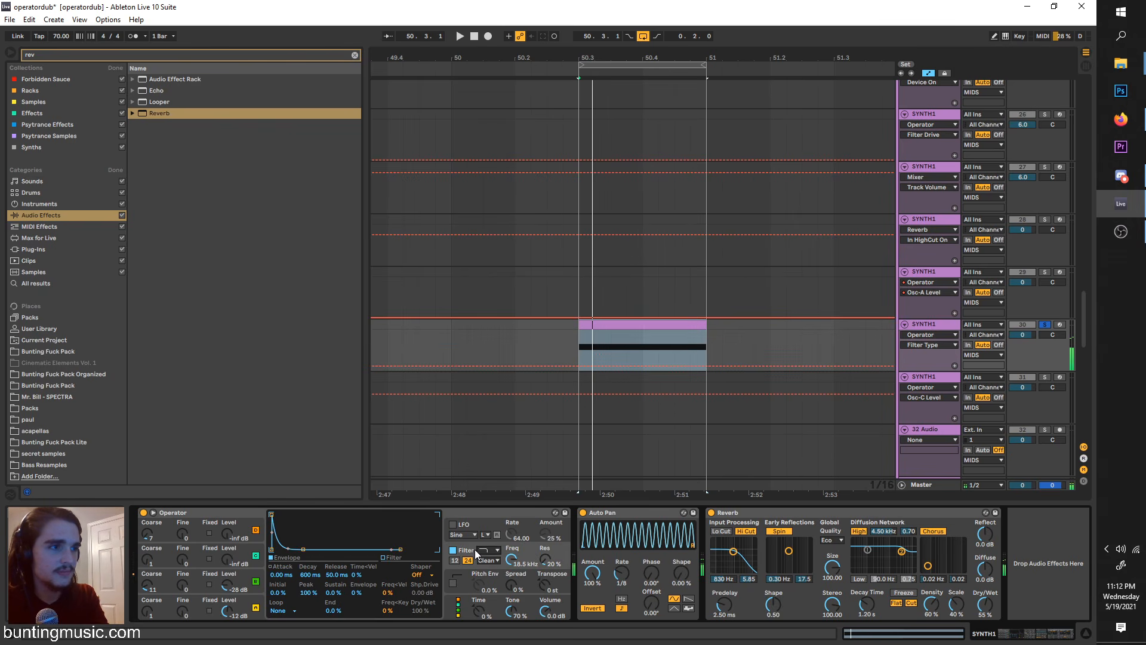
{"action": "key", "text": "space"}
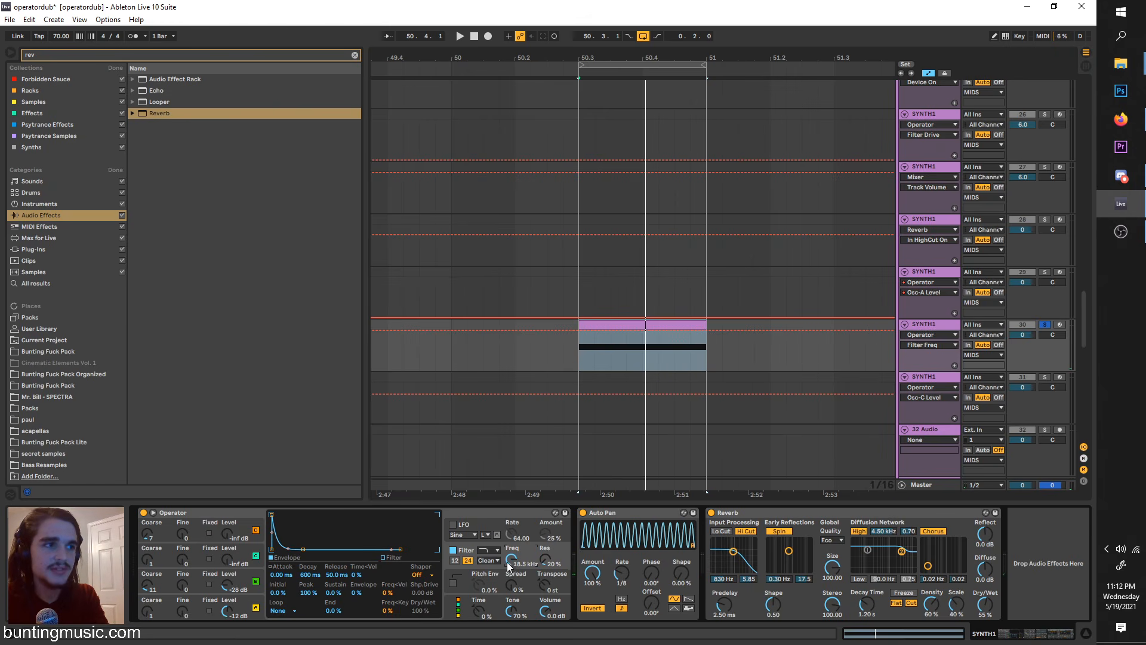
{"action": "key", "text": "space"}
{"action": "left_click_drag", "start_coordinate": [513, 561], "coordinate": [513, 640]}
{"action": "key", "text": "space"}
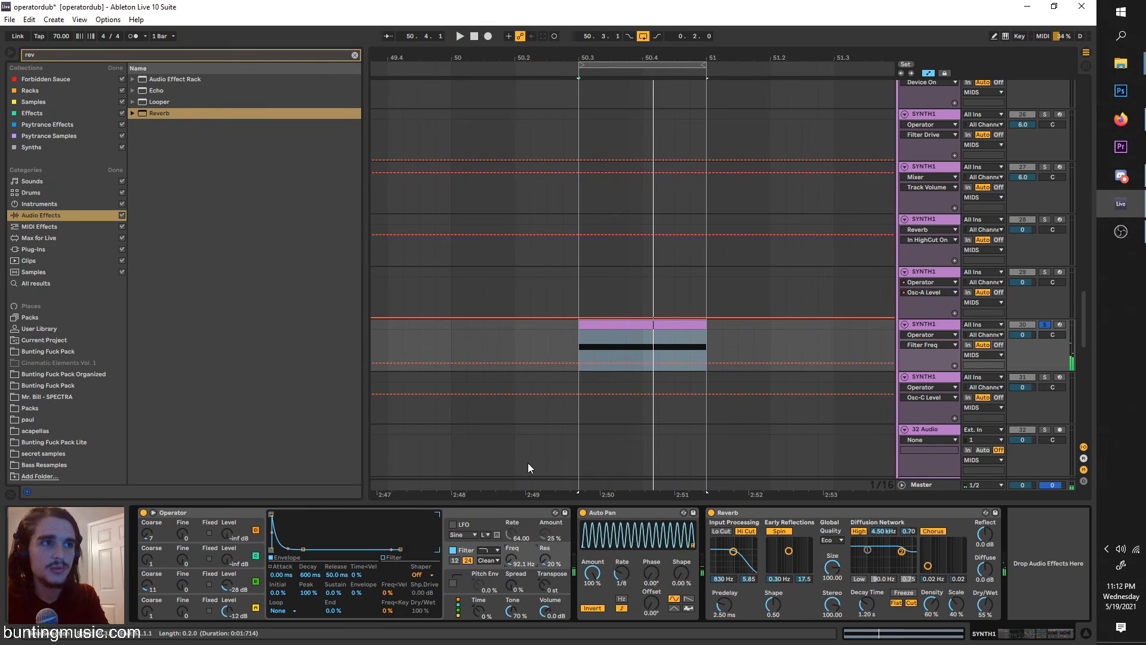
{"action": "key", "text": "space"}
{"action": "left_click_drag", "start_coordinate": [541, 564], "coordinate": [511, 551]}
{"action": "key", "text": "space"}
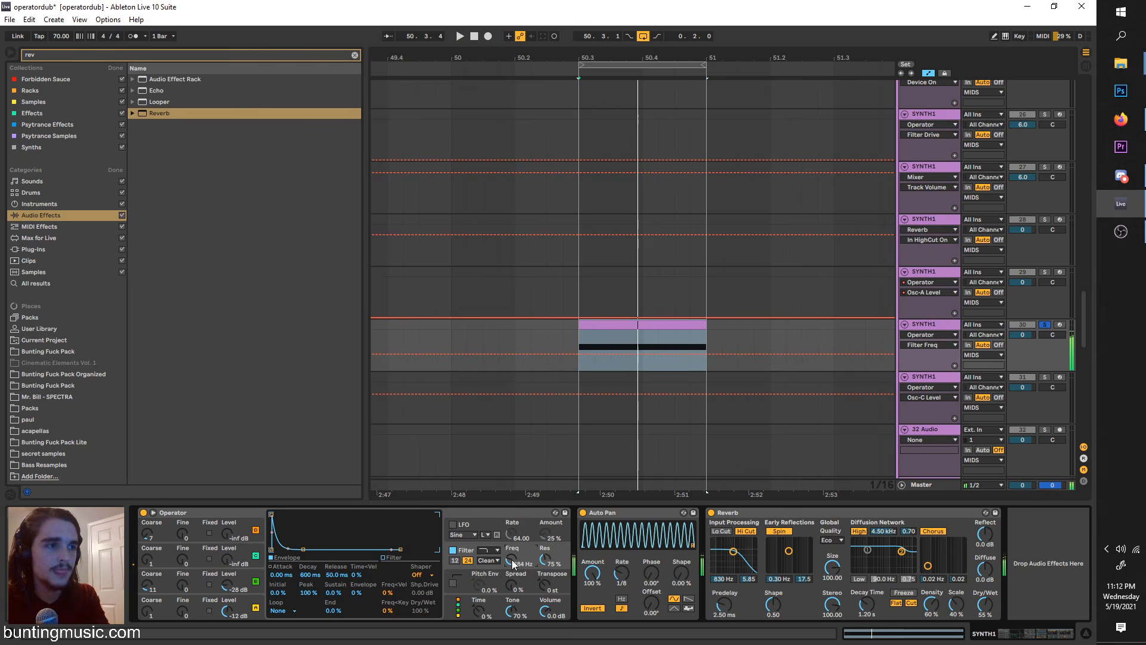
Step: Audition the band-pass and notch filter types, and return to low-pass with the frequency at 329 Hz and resonance at 29%
{"action": "left_click", "coordinate": [493, 577]}
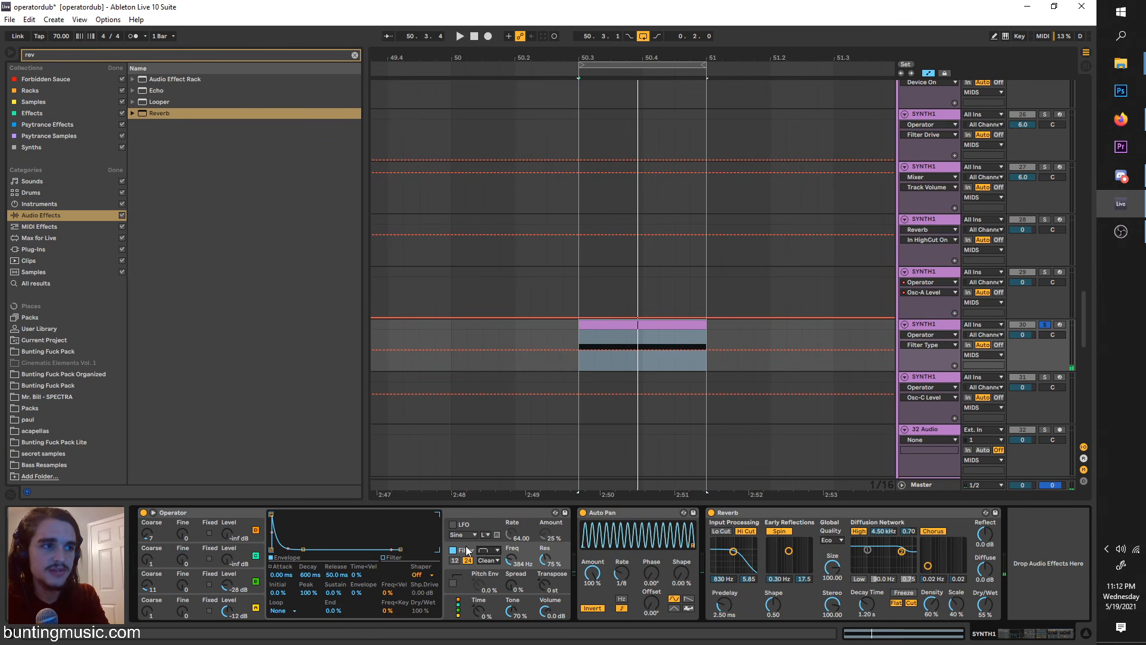
{"action": "left_click", "coordinate": [395, 557]}
{"action": "key", "text": "space"}
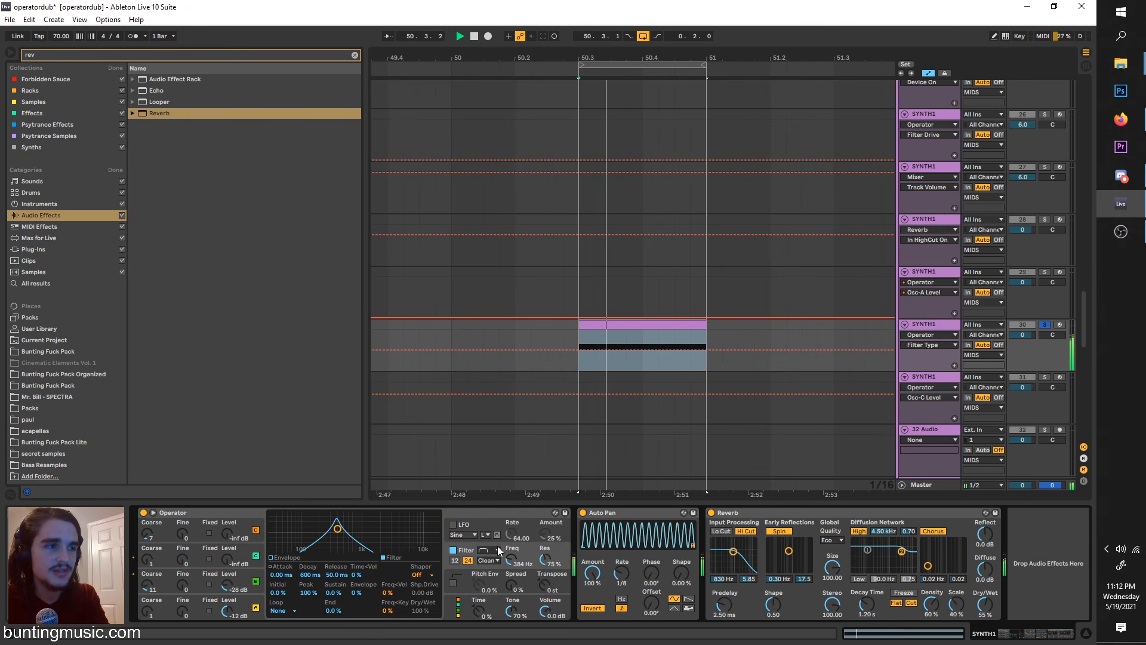
{"action": "key", "text": "space"}
{"action": "left_click", "coordinate": [495, 549]}
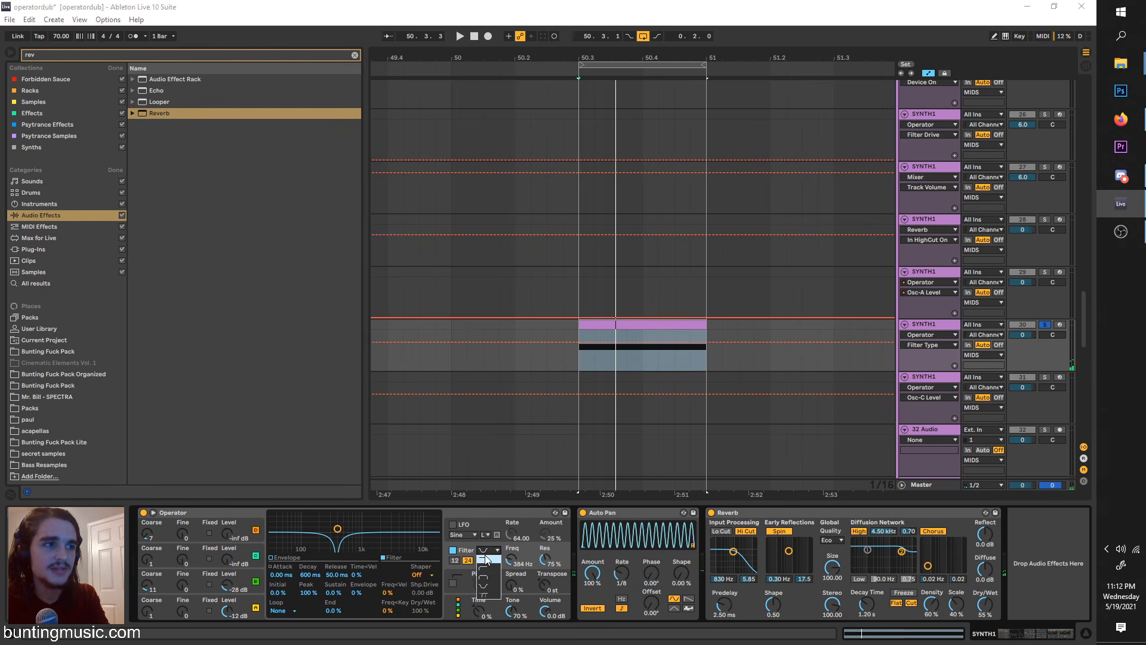
{"action": "left_click", "coordinate": [487, 559]}
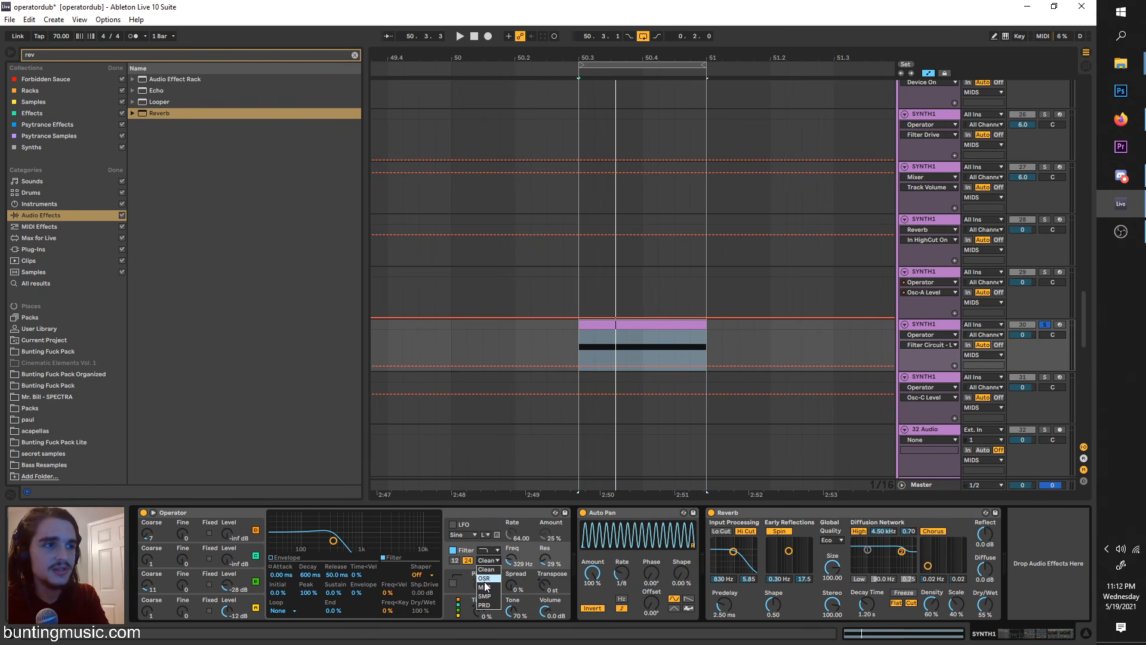
Step: Compare the OSR and MS2 filter circuits during playback and settle on OSR
{"action": "key", "text": "space"}
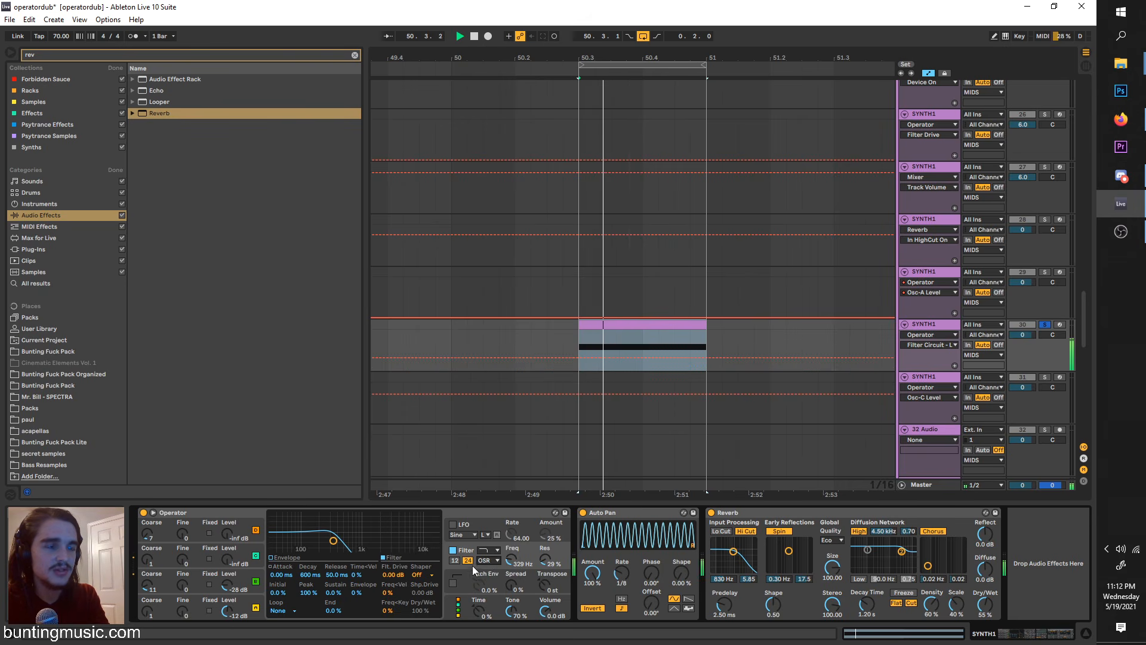
{"action": "left_click", "coordinate": [490, 587]}
{"action": "left_click", "coordinate": [485, 561]}
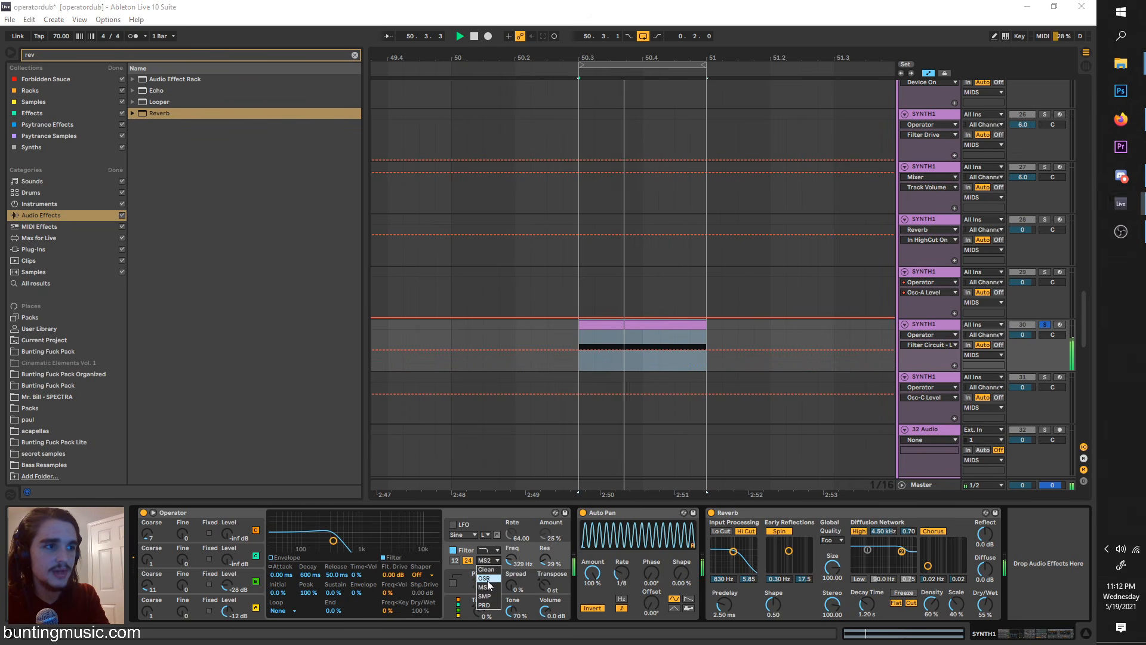
{"action": "left_click", "coordinate": [488, 580]}
Step: Raise the filter drive to 24 dB and switch the filter circuit to PRD
{"action": "left_click", "coordinate": [394, 574]}
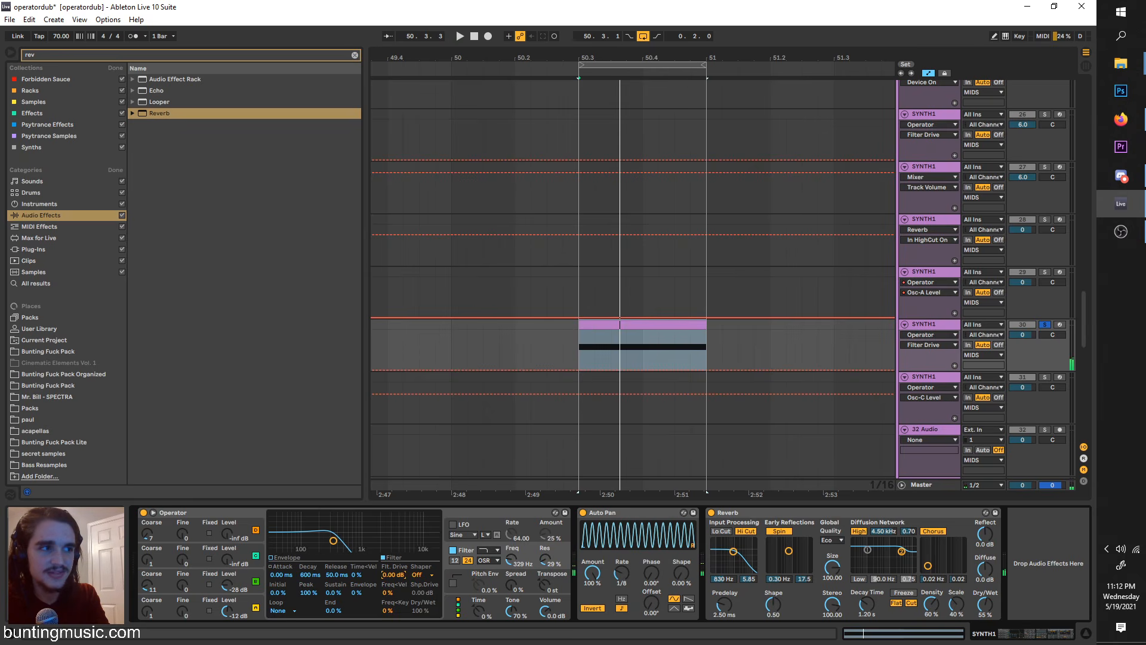
{"action": "key", "text": "space"}
{"action": "left_click_drag", "start_coordinate": [394, 574], "coordinate": [394, 514]}
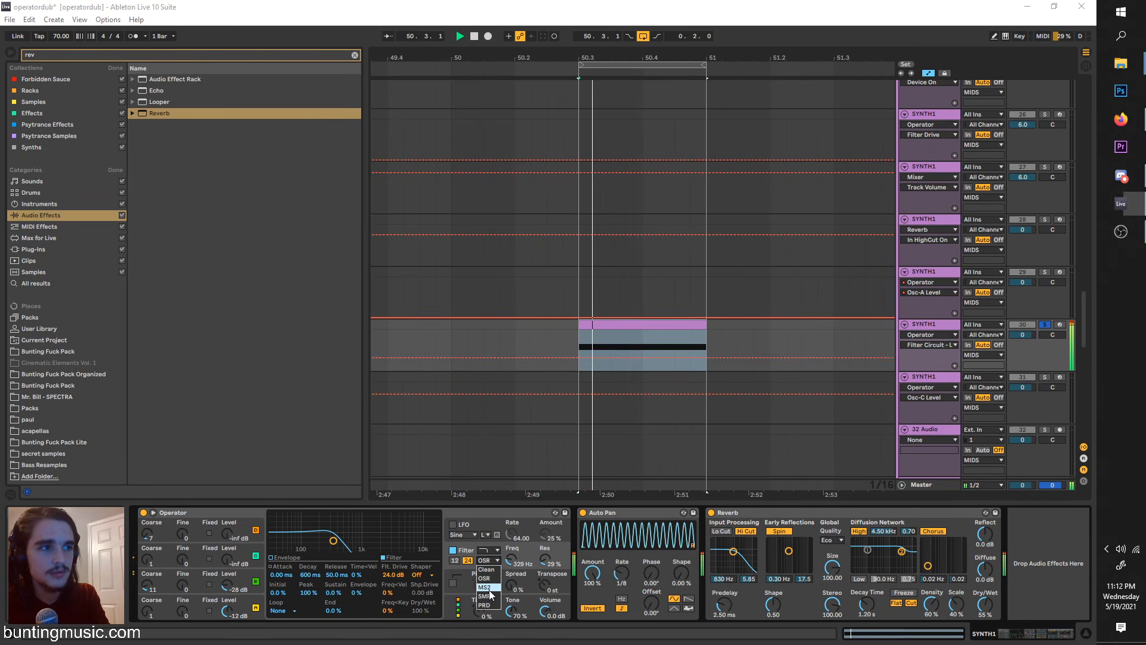
{"action": "left_click", "coordinate": [490, 560]}
{"action": "left_click", "coordinate": [485, 604]}
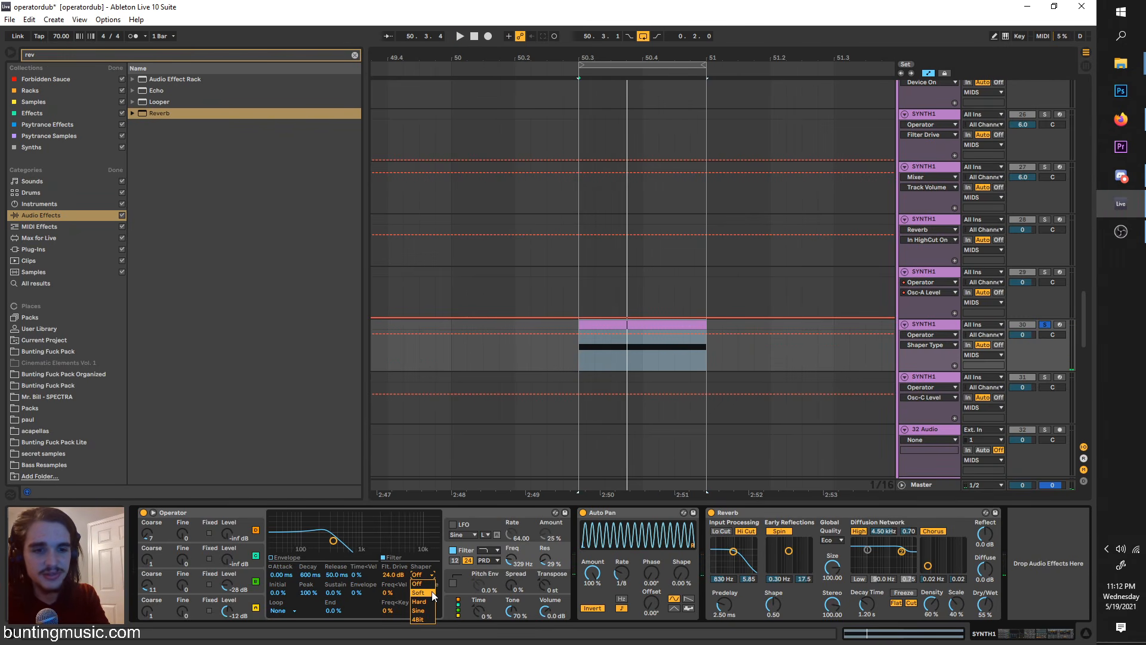
Step: Audition the Soft, Hard, Sine and 4Bit filter shapers in turn, ending on 4Bit
{"action": "left_click", "coordinate": [432, 591]}
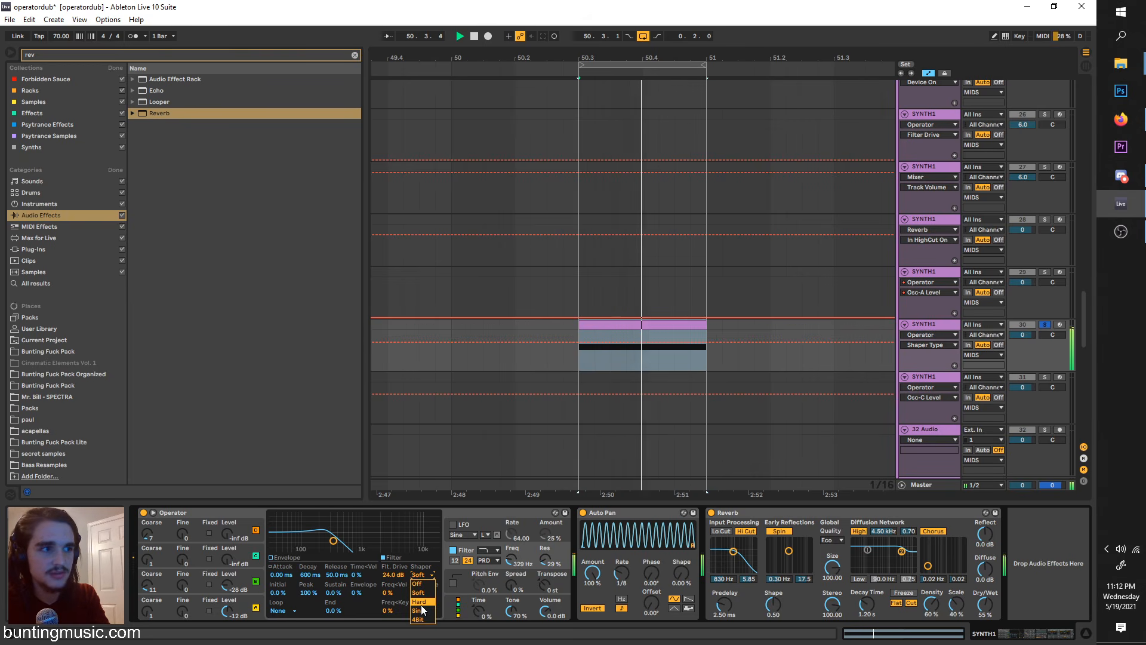
{"action": "left_click", "coordinate": [420, 602]}
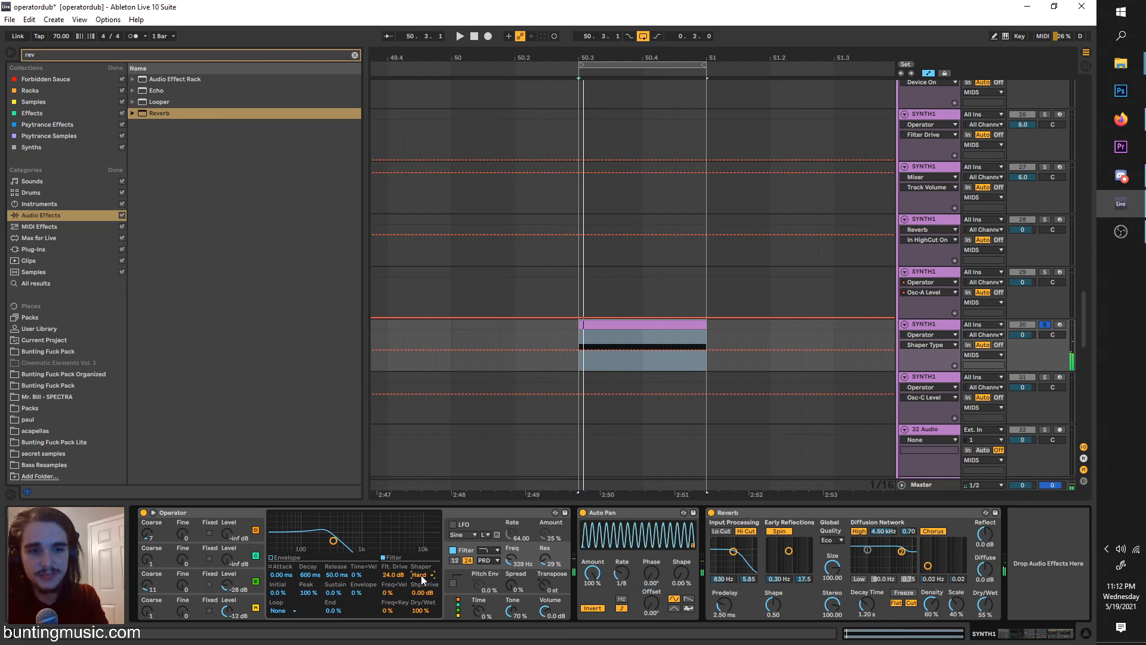
{"action": "left_click", "coordinate": [421, 575]}
{"action": "left_click", "coordinate": [424, 607]}
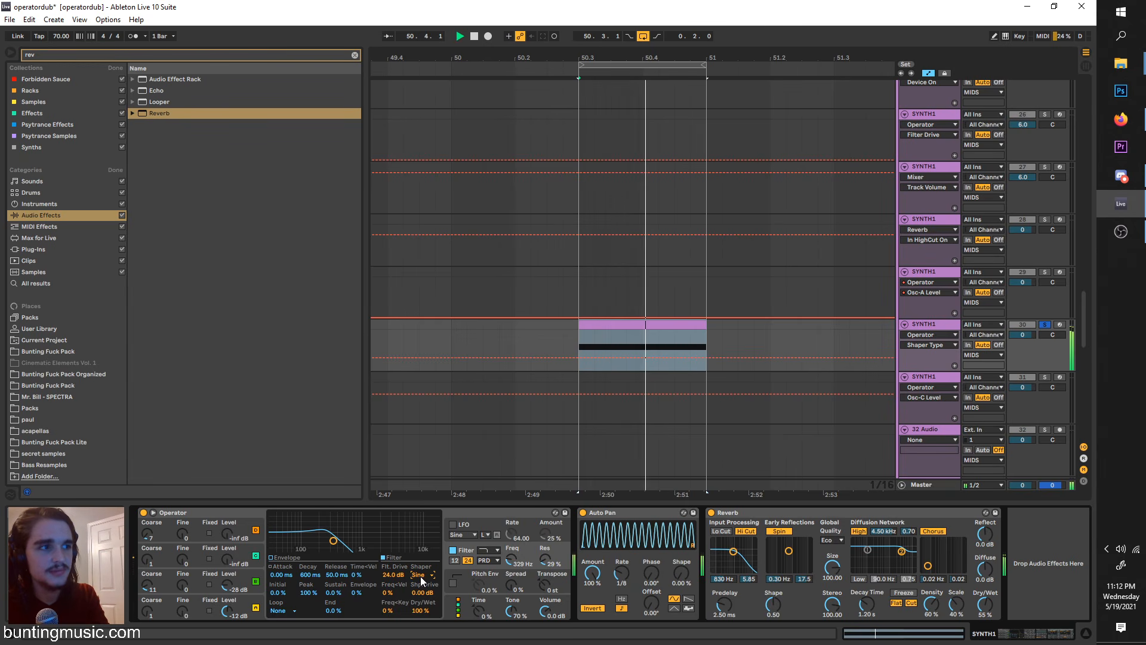
{"action": "left_click", "coordinate": [420, 575]}
{"action": "left_click", "coordinate": [431, 616]}
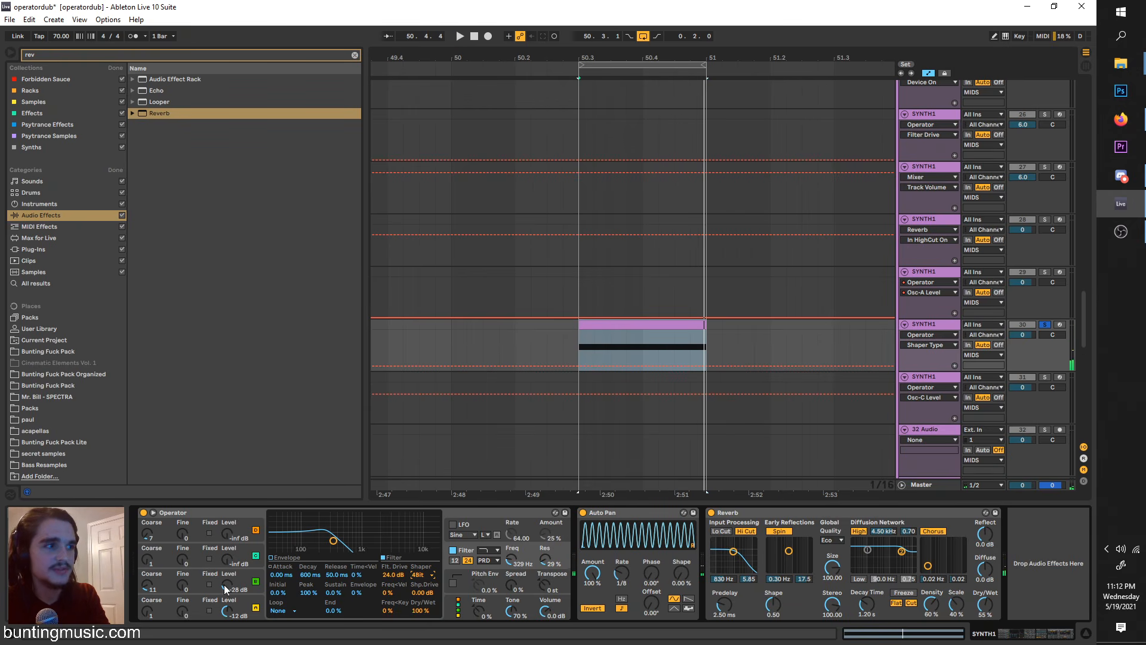
Step: Set oscillator B to -18 dB with coarse tuning 6, and oscillator C to -16 dB with coarse tuning 0.5
{"action": "left_click", "coordinate": [455, 605]}
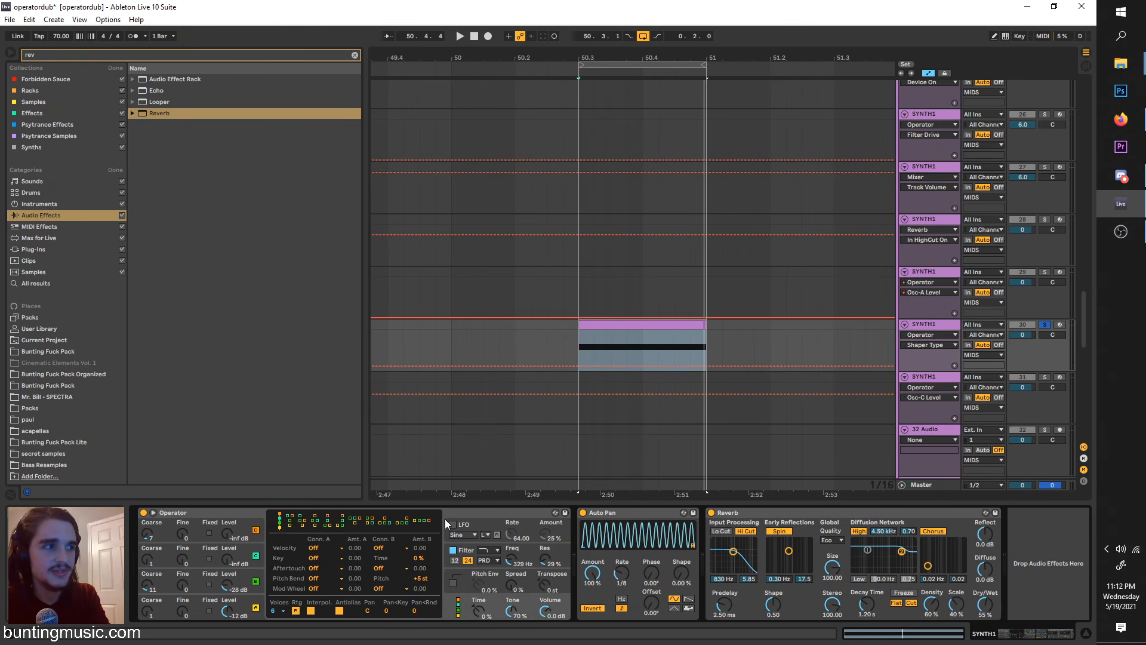
{"action": "key", "text": "space"}
{"action": "left_click_drag", "start_coordinate": [230, 588], "coordinate": [230, 576]}
{"action": "left_click_drag", "start_coordinate": [150, 583], "coordinate": [152, 589]}
{"action": "left_click_drag", "start_coordinate": [228, 560], "coordinate": [228, 532]}
{"action": "left_click_drag", "start_coordinate": [148, 560], "coordinate": [148, 565]}
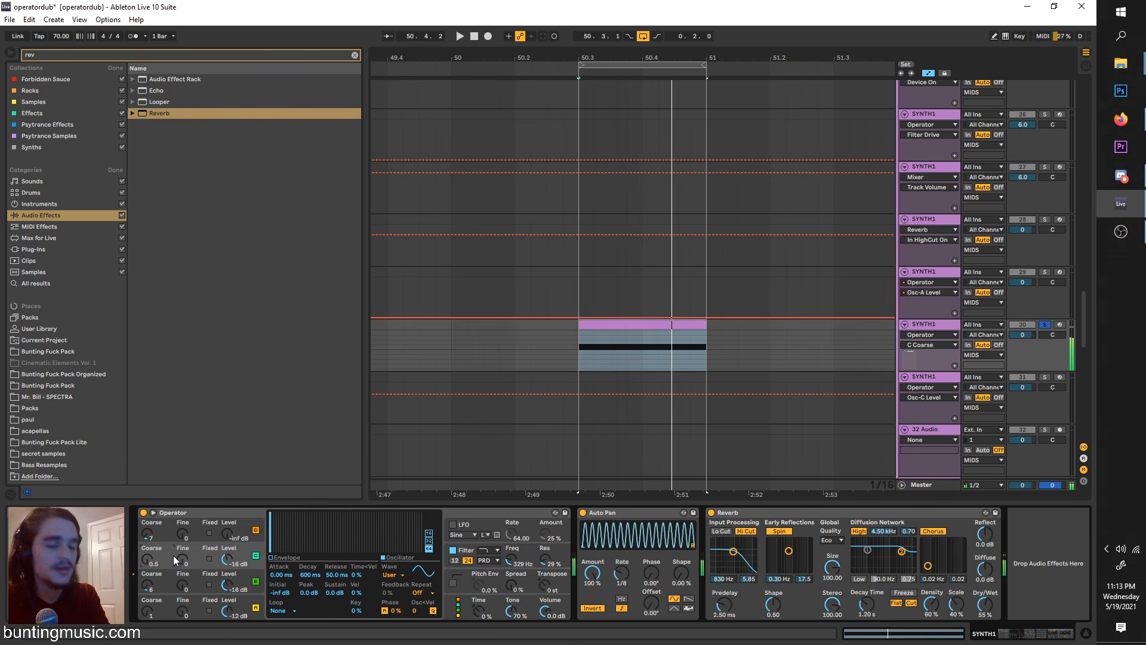
Step: Draw a rising band of upper harmonics on oscillator C and raise oscillator D's level to -5.7 dB
{"action": "left_click", "coordinate": [255, 555]}
{"action": "left_click", "coordinate": [256, 555]}
{"action": "left_click", "coordinate": [238, 589]}
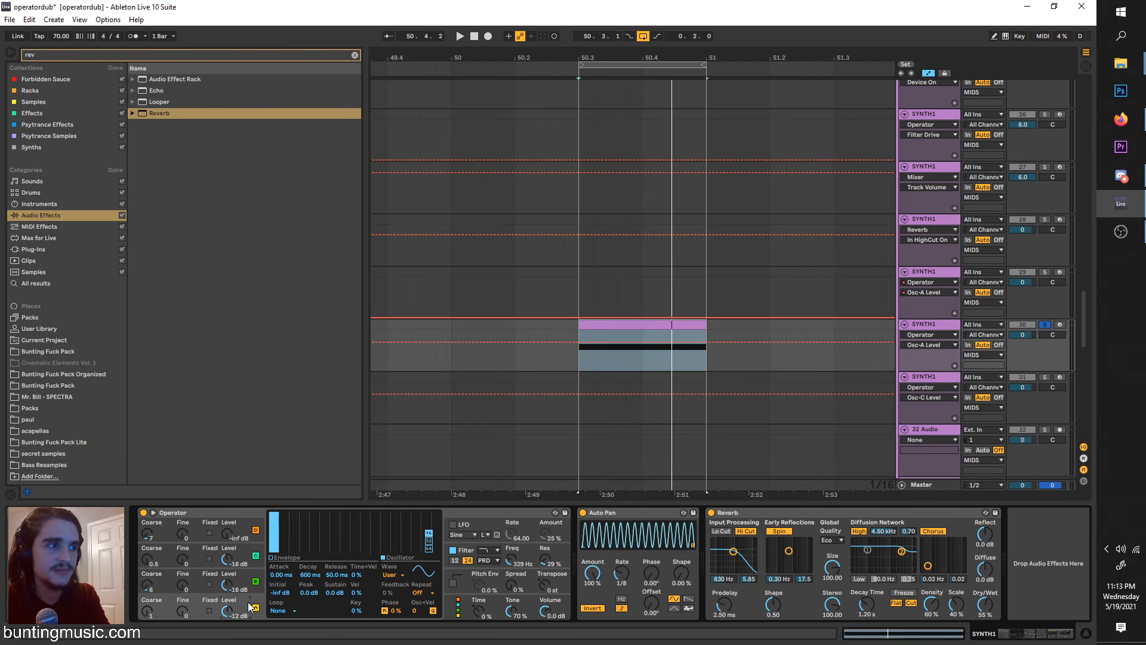
{"action": "key", "text": "space"}
{"action": "left_click_drag", "start_coordinate": [317, 528], "coordinate": [419, 515]}
{"action": "left_click", "coordinate": [241, 558]}
{"action": "left_click", "coordinate": [165, 532]}
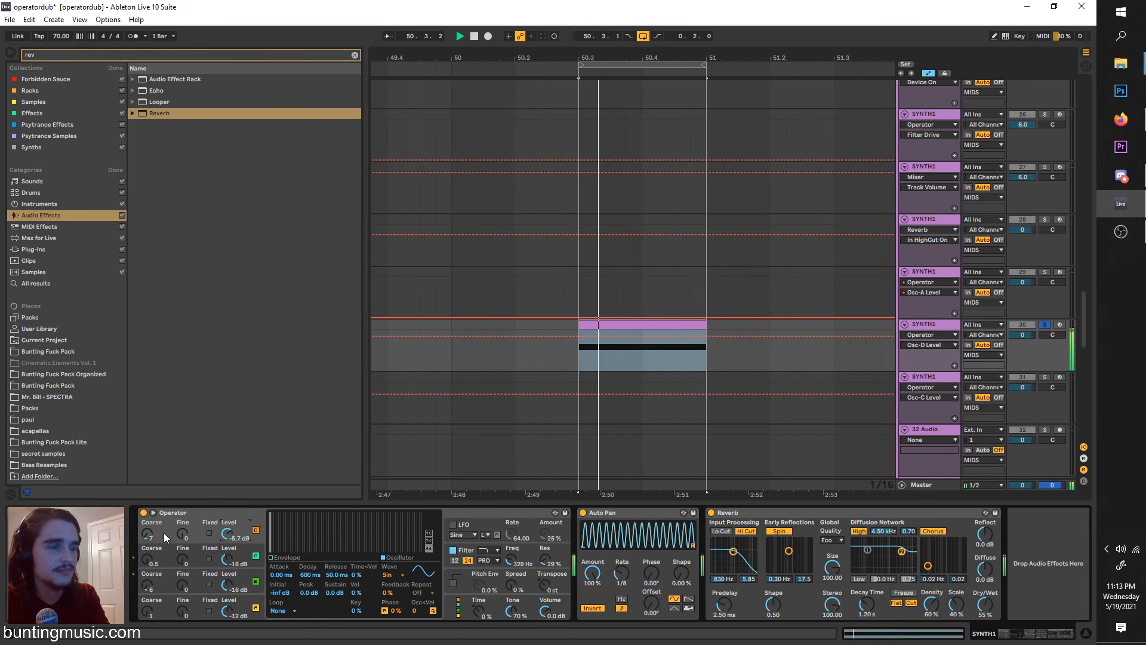
Step: Review oscillators C, B and A, and lower the filter frequency to 298 Hz
{"action": "left_click", "coordinate": [225, 559]}
{"action": "left_click", "coordinate": [235, 585]}
{"action": "left_click", "coordinate": [245, 611]}
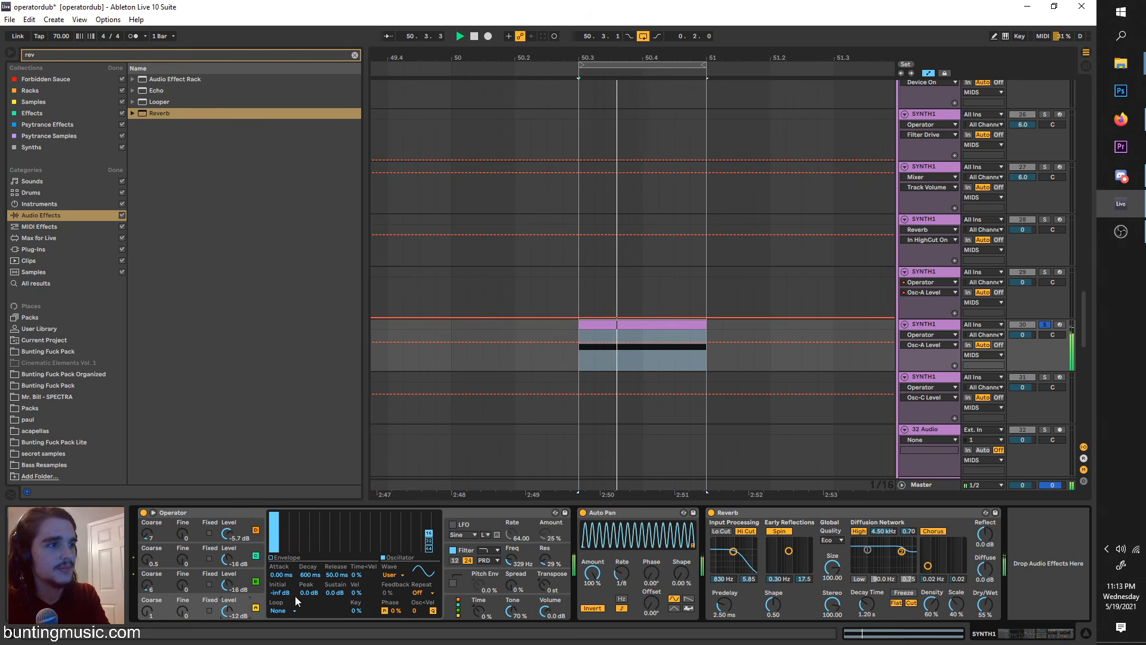
{"action": "left_click", "coordinate": [468, 550]}
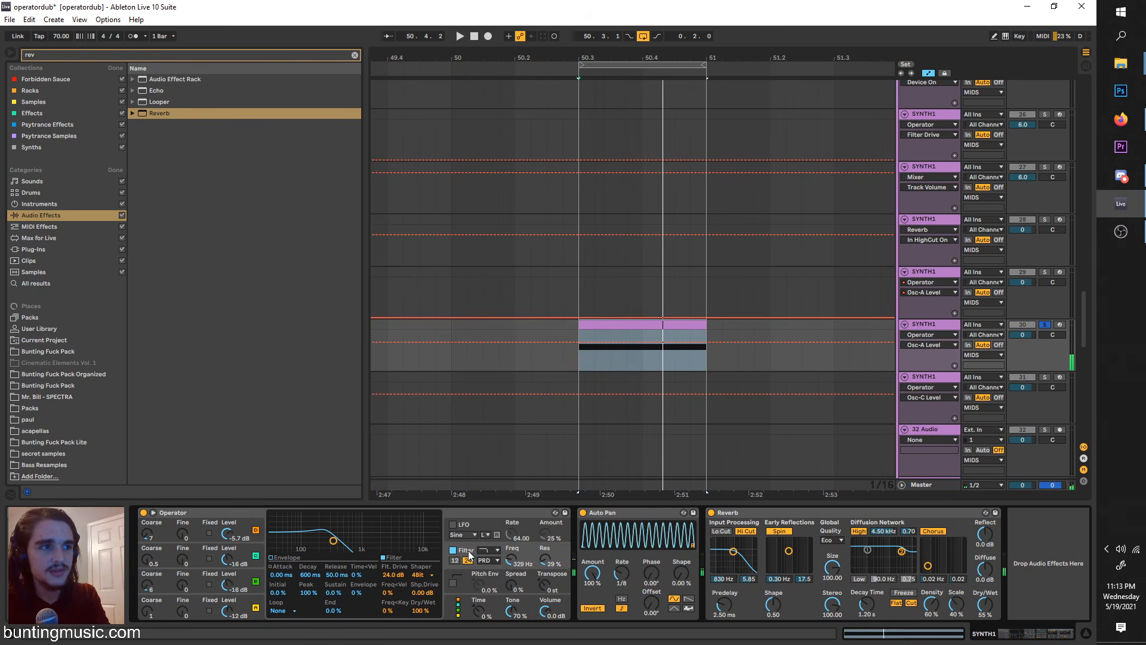
{"action": "left_click_drag", "start_coordinate": [511, 561], "coordinate": [511, 563]}
Step: Audition the Saw D, Saw 4 and Noise White waveforms on oscillator A
{"action": "left_click", "coordinate": [222, 606]}
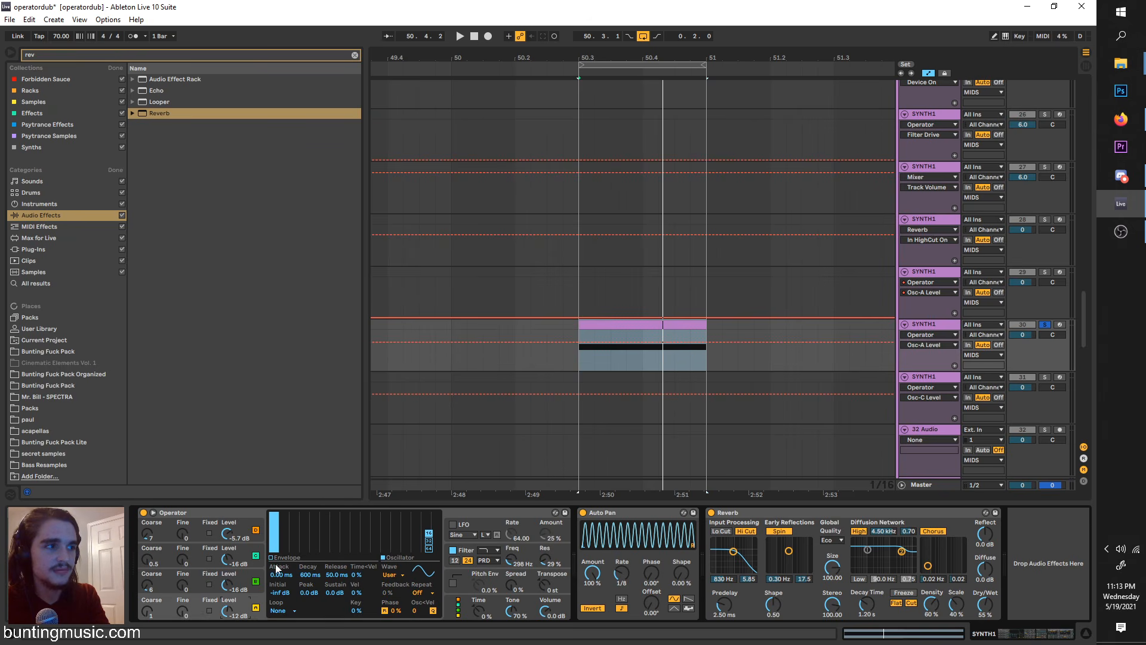
{"action": "left_click", "coordinate": [401, 576]}
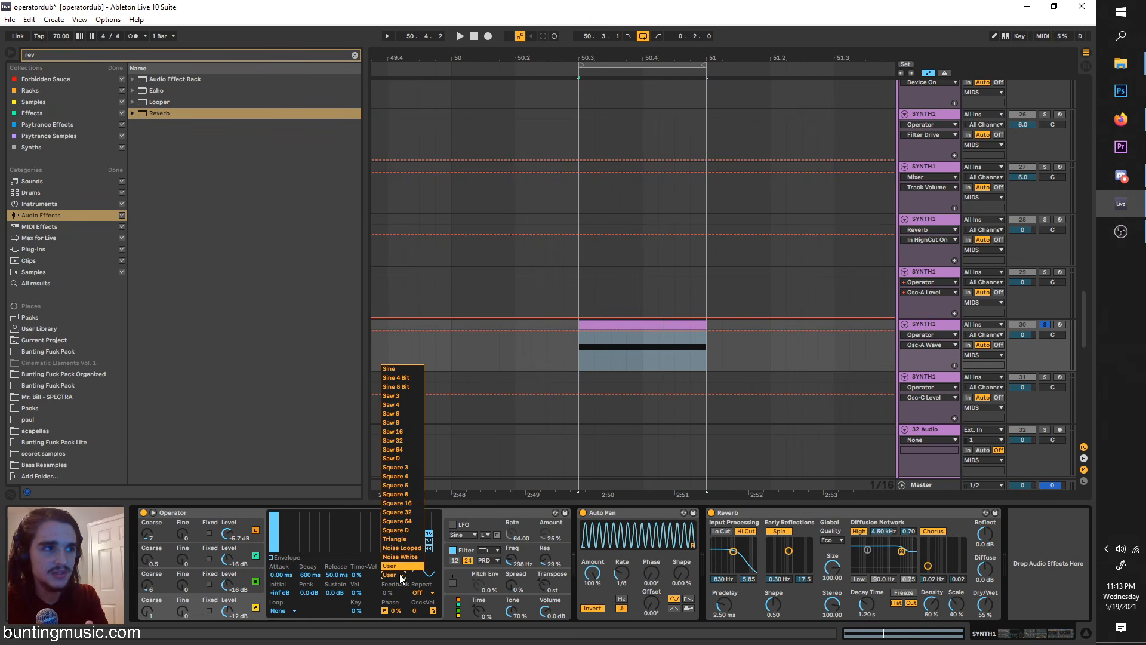
{"action": "left_click", "coordinate": [398, 461]}
{"action": "key", "text": "space"}
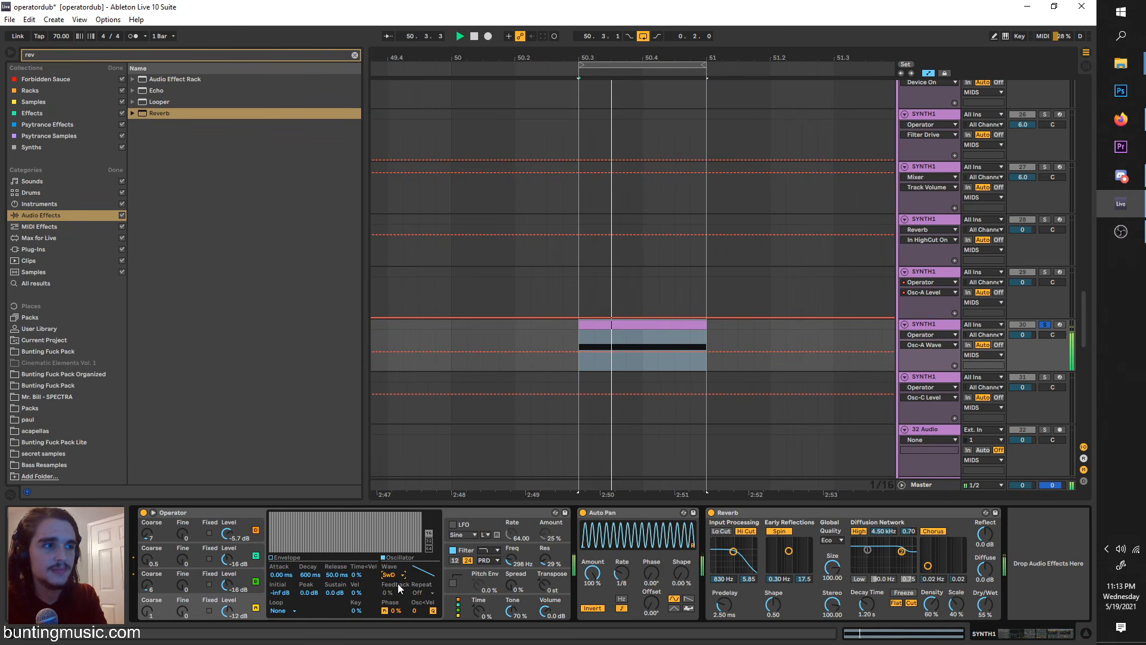
{"action": "left_click", "coordinate": [396, 575]}
{"action": "left_click", "coordinate": [399, 403]}
{"action": "left_click", "coordinate": [399, 574]}
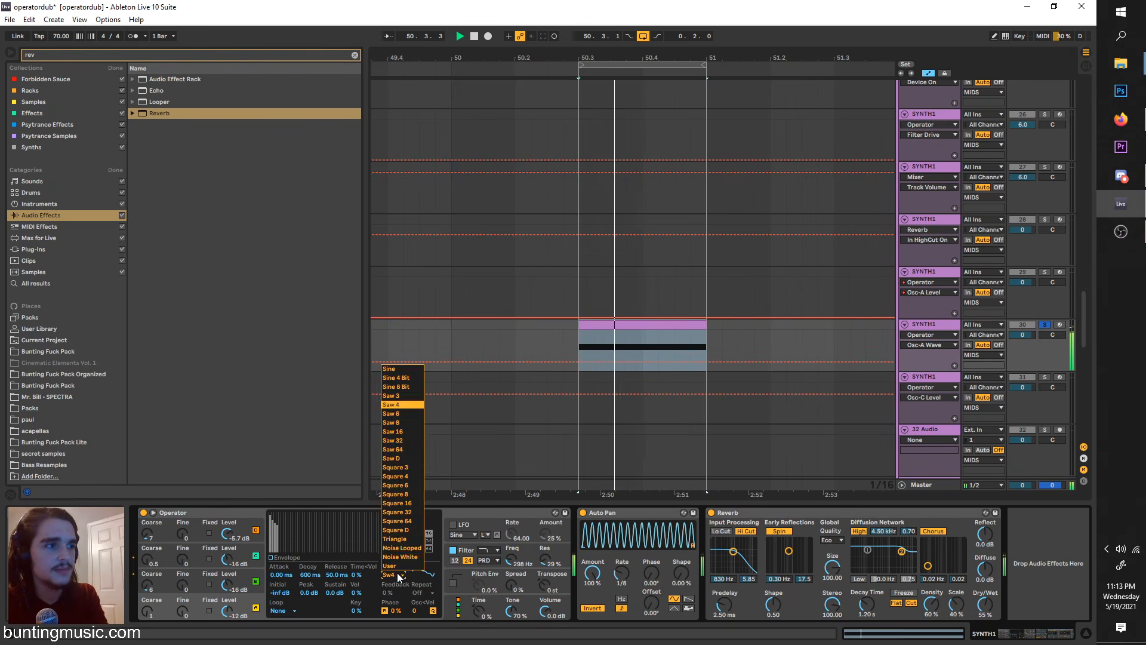
{"action": "left_click", "coordinate": [404, 565]}
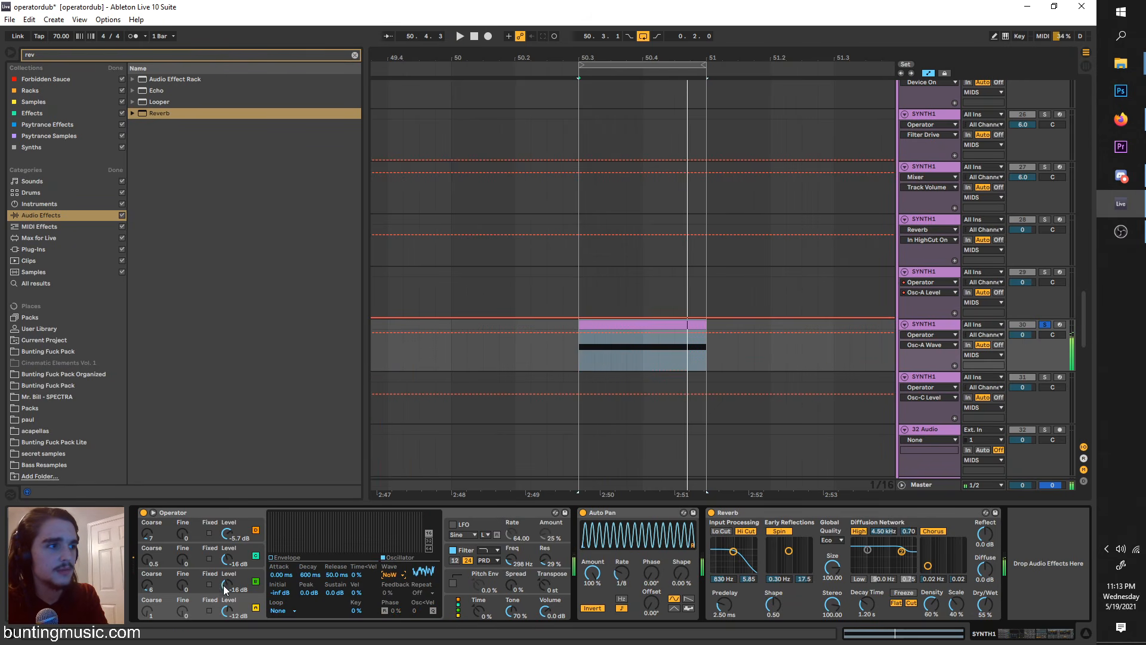
Step: Return oscillators B, C and D to -inf dB, and reset the filter to 0 dB drive, shaper Off and 18.5 kHz
{"action": "double_click", "coordinate": [230, 535]}
{"action": "left_click", "coordinate": [469, 552]}
{"action": "key", "text": "space"}
{"action": "left_click", "coordinate": [424, 575]}
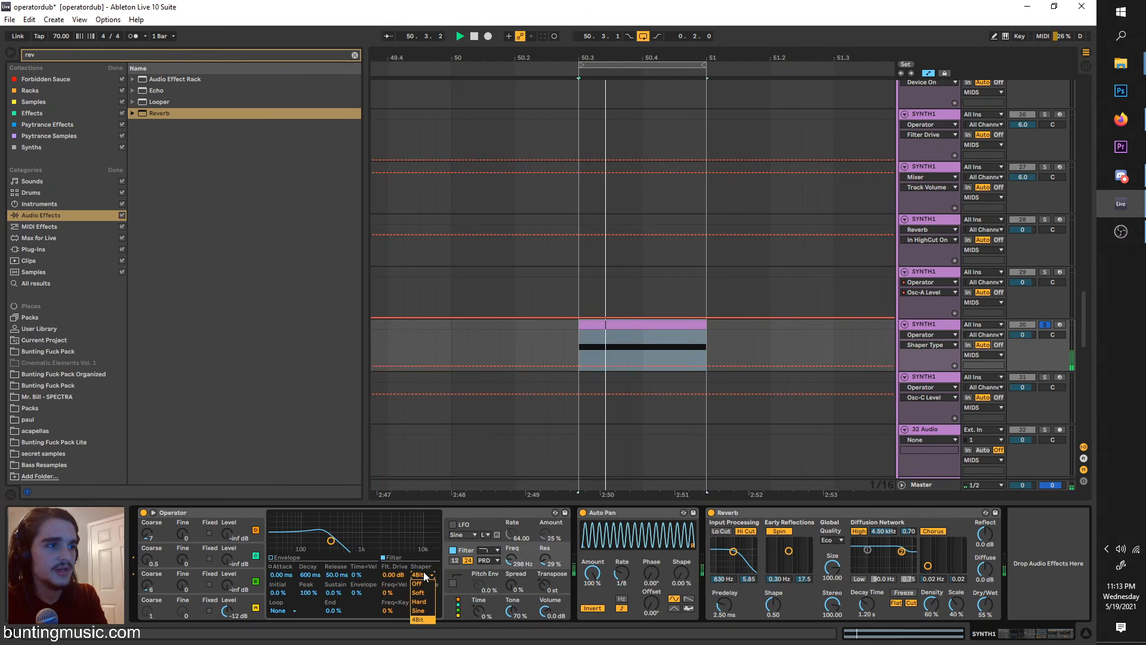
{"action": "left_click", "coordinate": [423, 584]}
{"action": "key", "text": "space"}
{"action": "key", "text": "space"}
{"action": "double_click", "coordinate": [512, 559]}
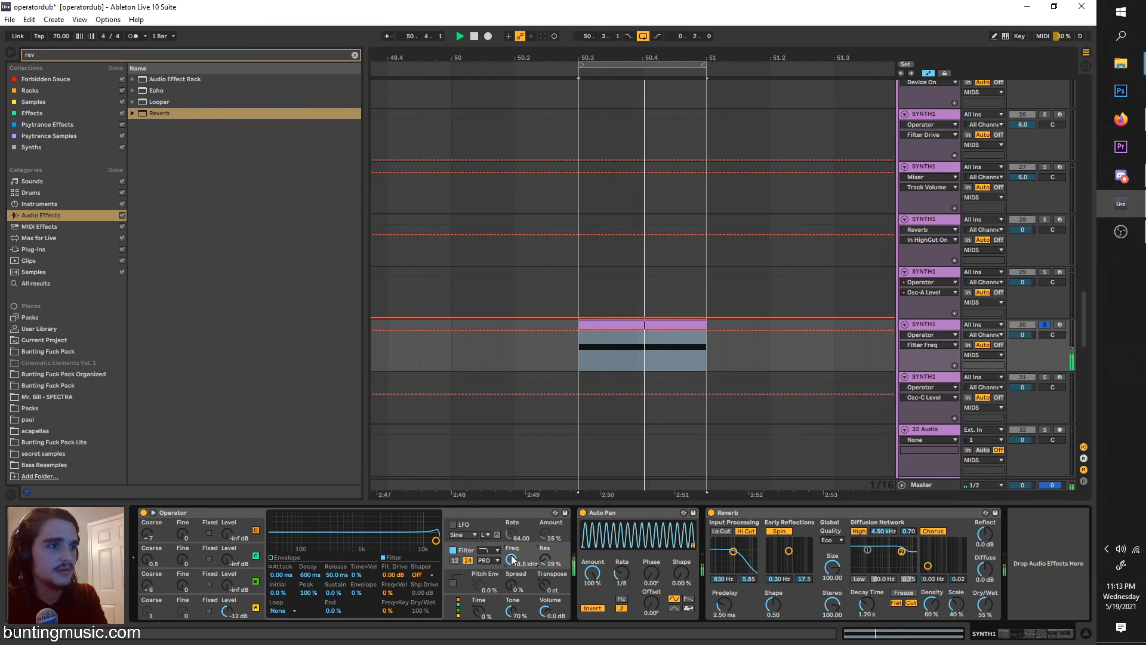
Step: Audition Saw 3, a fuller Saw and Sine 8 Bit as oscillator A's waveform during looped playback
{"action": "left_click", "coordinate": [241, 614]}
{"action": "key", "text": "space"}
{"action": "left_click", "coordinate": [394, 575]}
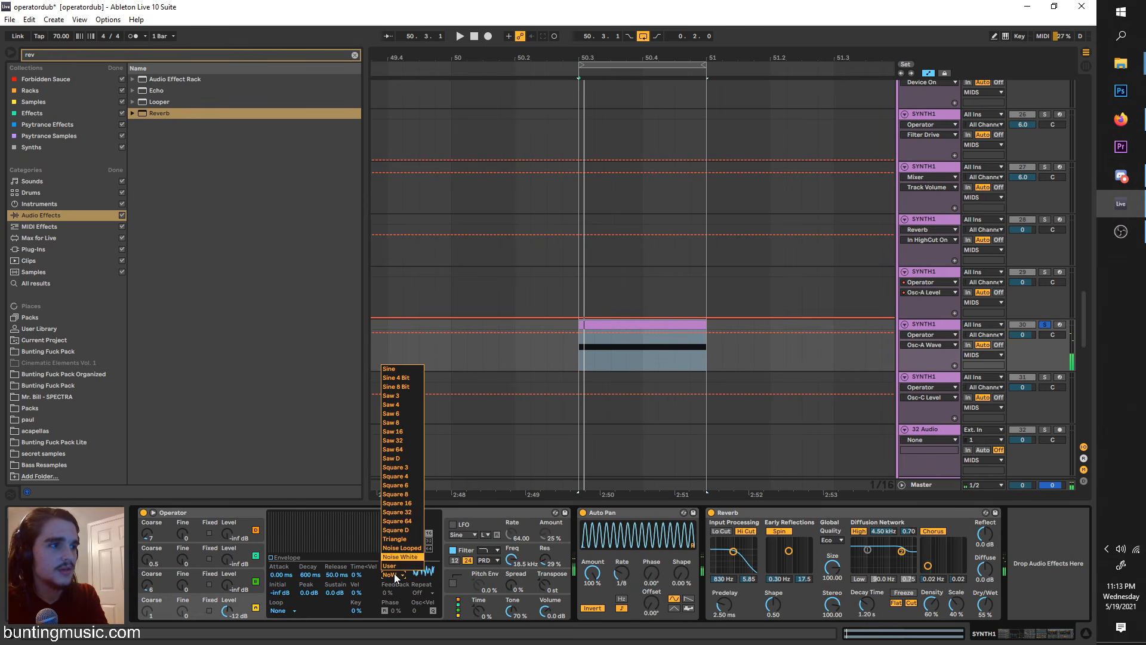
{"action": "left_click", "coordinate": [399, 404]}
{"action": "key", "text": "space"}
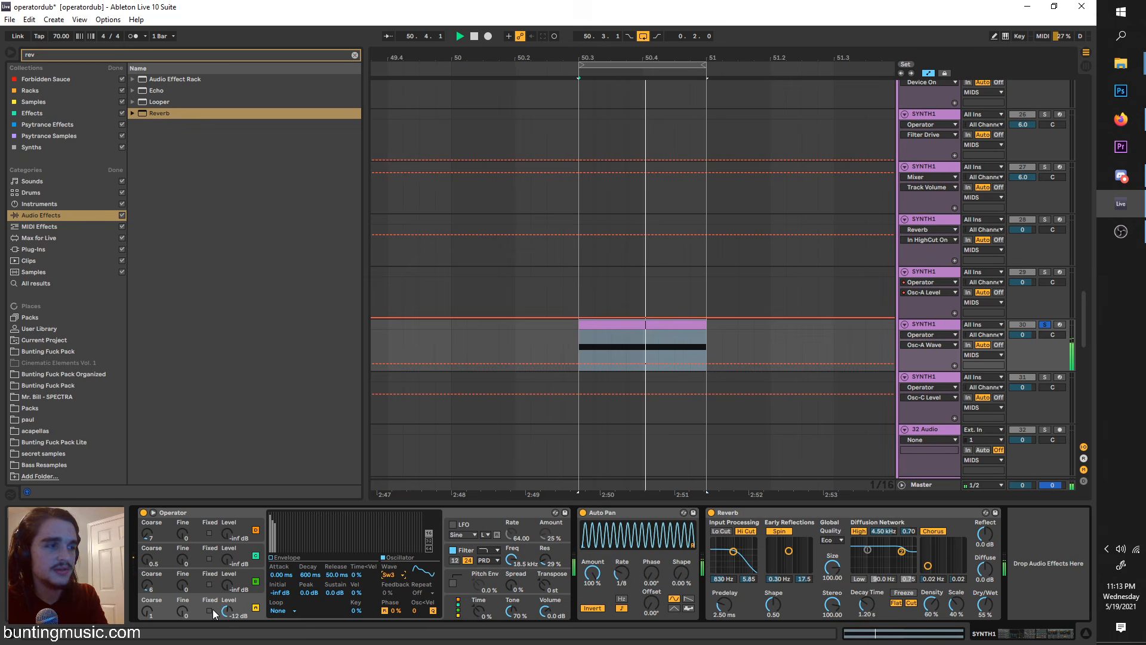
{"action": "left_click", "coordinate": [391, 575]}
{"action": "left_click", "coordinate": [413, 434]}
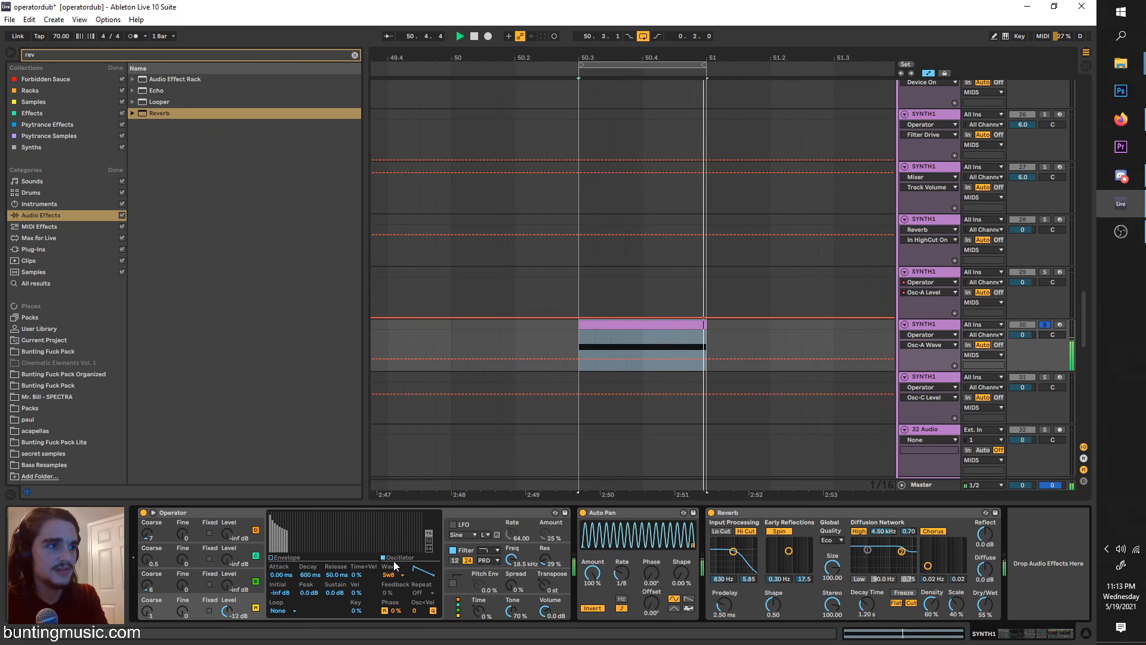
{"action": "left_click", "coordinate": [399, 575]}
{"action": "left_click", "coordinate": [397, 388]}
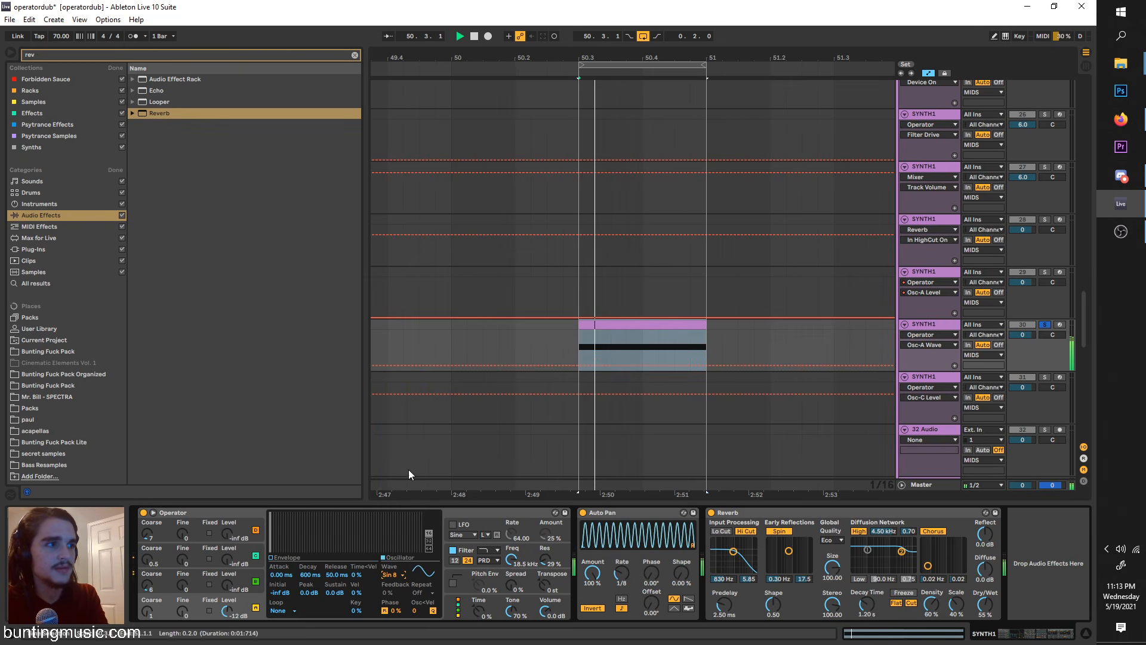
Step: Audition Triangle, a Square variant and User on oscillator A, ending on the Square 3 waveform
{"action": "left_click", "coordinate": [396, 574]}
{"action": "left_click", "coordinate": [400, 540]}
{"action": "left_click", "coordinate": [398, 575]}
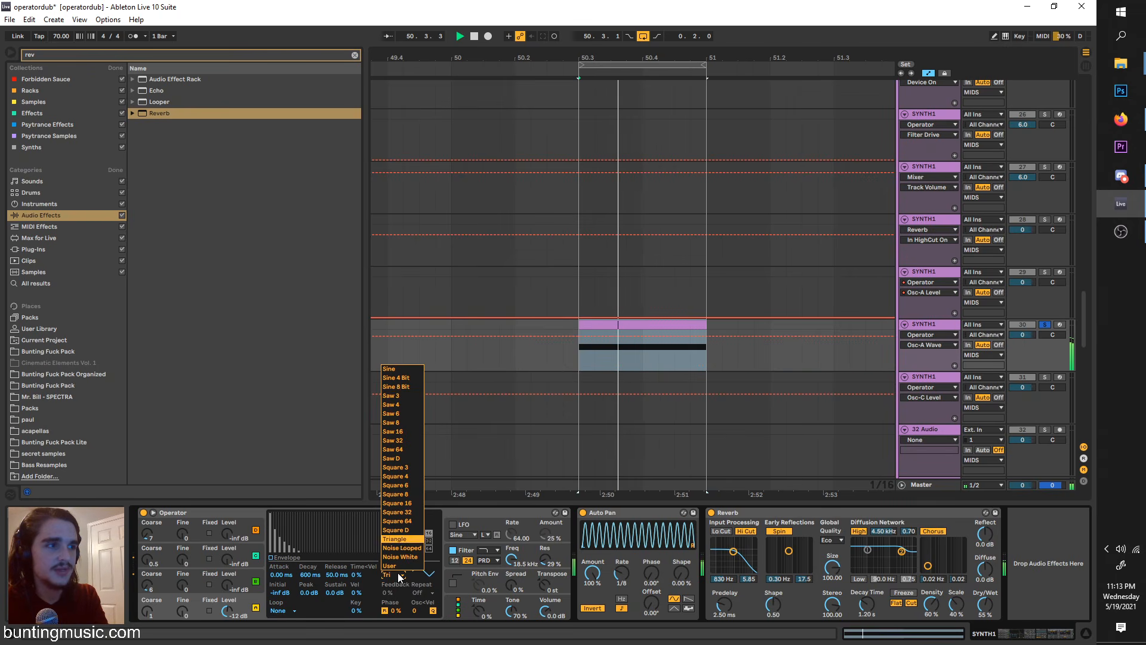
{"action": "left_click", "coordinate": [399, 513]}
{"action": "left_click", "coordinate": [398, 574]}
{"action": "left_click", "coordinate": [397, 566]}
{"action": "left_click", "coordinate": [398, 573]}
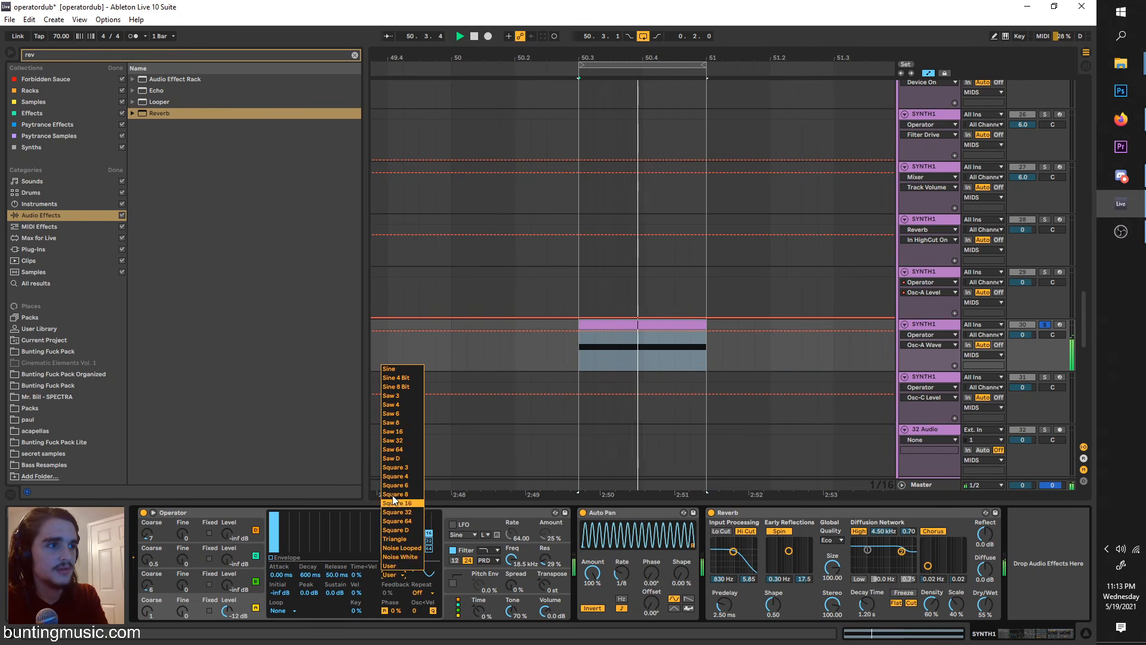
{"action": "left_click", "coordinate": [394, 463]}
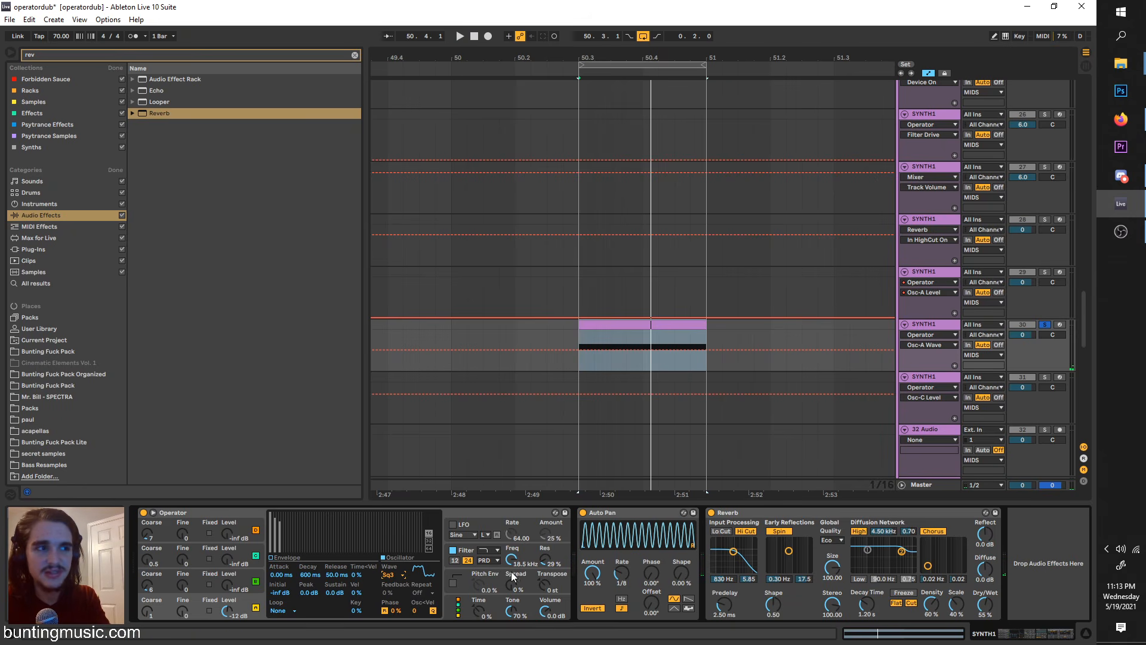
Step: Enable Operator's LFO with a rate of 113.90 and an amount of 39 %
{"action": "left_click", "coordinate": [454, 580]}
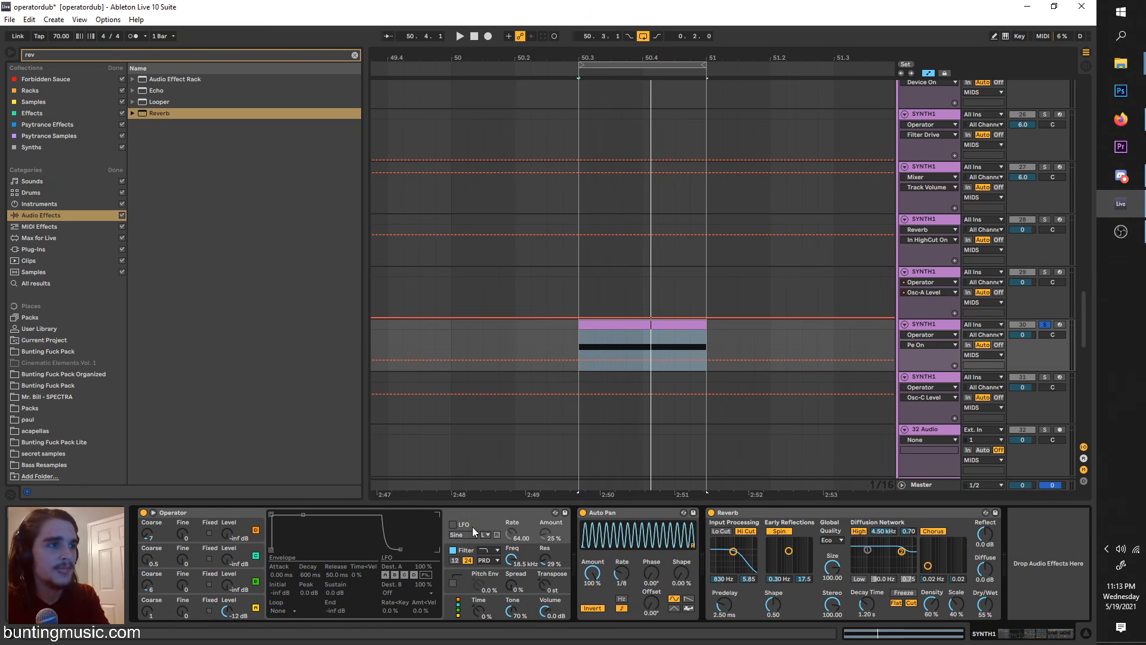
{"action": "left_click", "coordinate": [452, 524]}
{"action": "key", "text": "space"}
{"action": "mouse_move", "coordinate": [540, 534]}
{"action": "left_mouse_down"}
{"action": "mouse_move", "coordinate": [512, 514]}
{"action": "mouse_move", "coordinate": [545, 525]}
{"action": "left_mouse_up"}
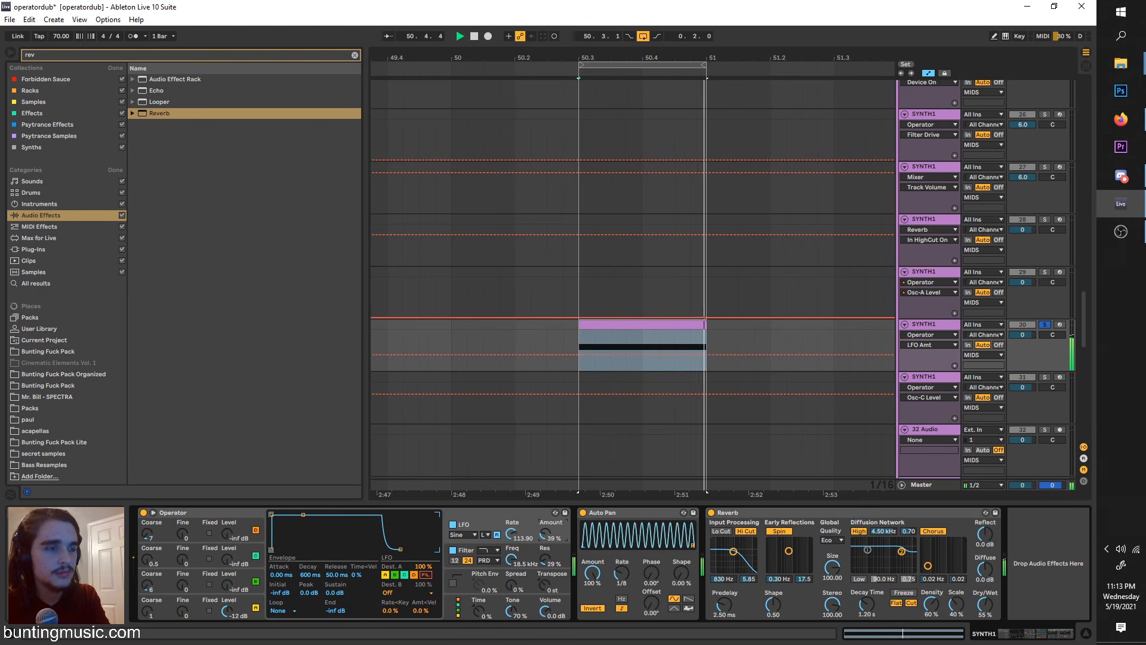
Step: Raise oscillator B's level to -21 dB, clear its band of drawn harmonics and set its coarse tuning to 7
{"action": "left_click_drag", "start_coordinate": [227, 587], "coordinate": [227, 576]}
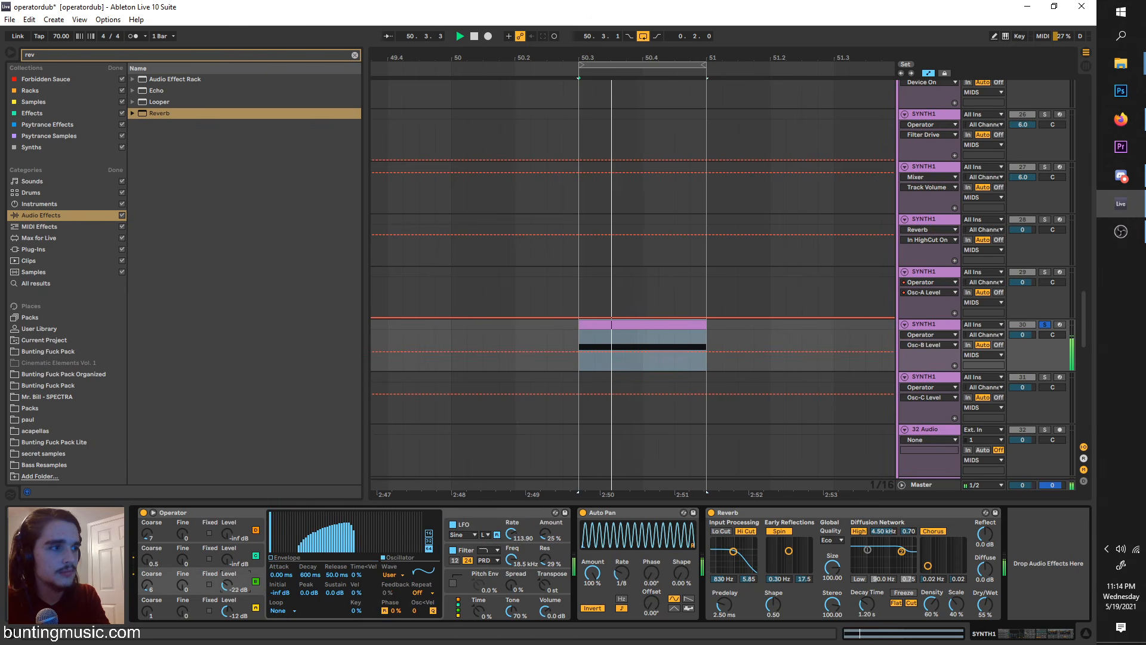
{"action": "left_click_drag", "start_coordinate": [296, 552], "coordinate": [362, 559]}
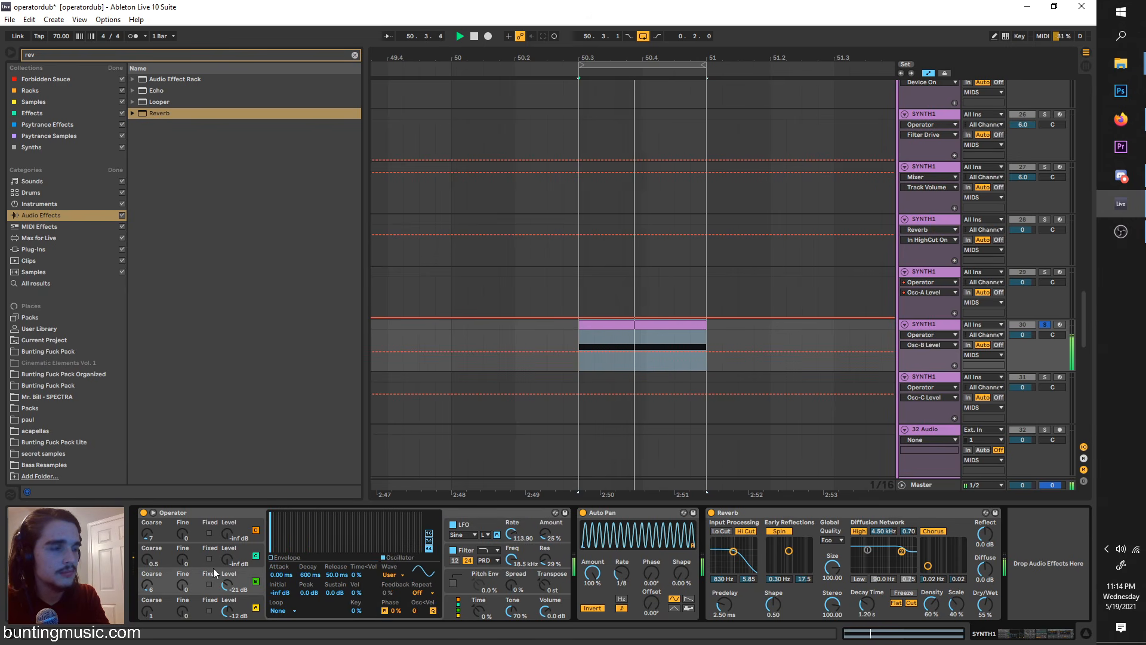
{"action": "left_click", "coordinate": [151, 585]}
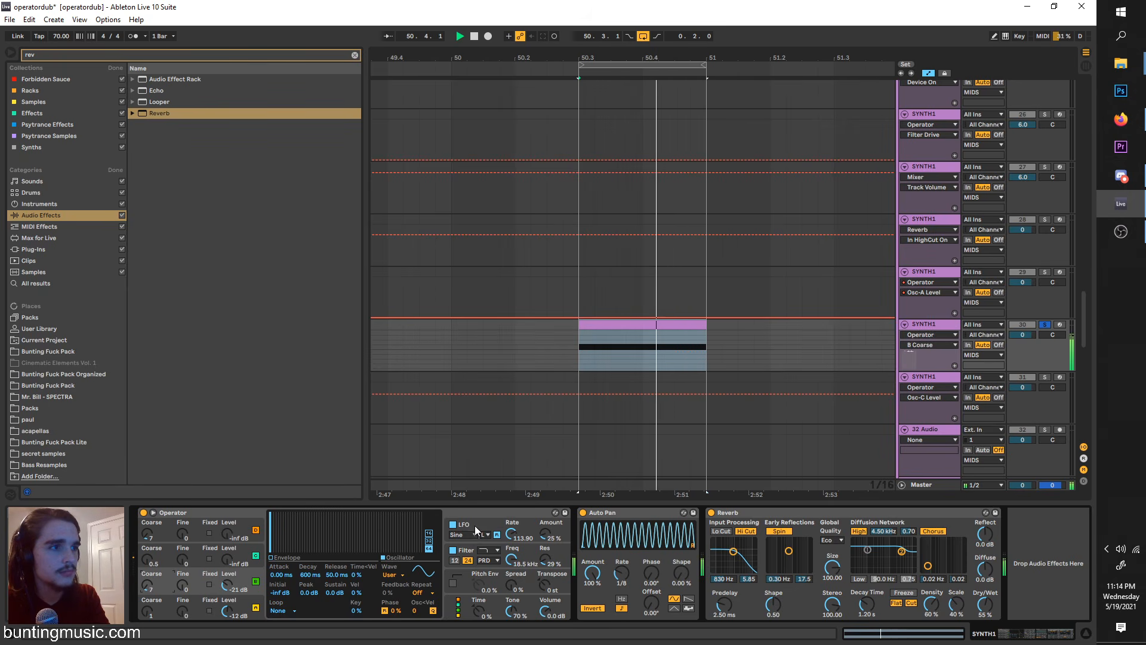
Step: Compare the sound with the LFO off and on, and lower the LFO rate to 78.62
{"action": "left_click", "coordinate": [458, 527]}
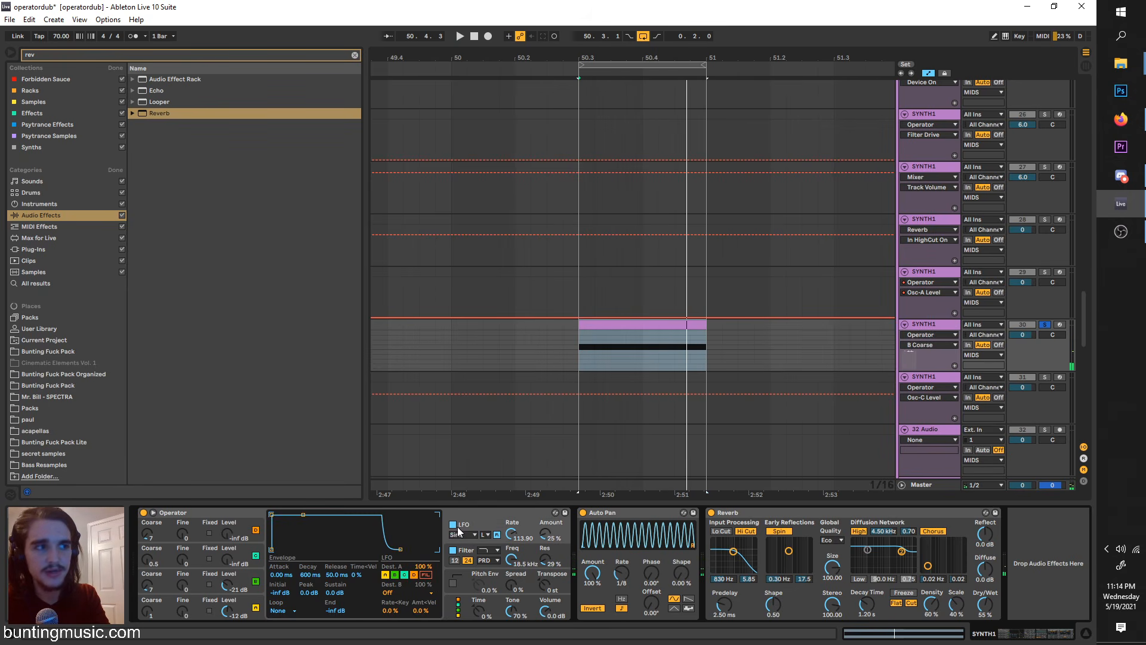
{"action": "left_click", "coordinate": [453, 525]}
{"action": "left_click", "coordinate": [454, 526]}
{"action": "key", "text": "space"}
{"action": "left_click_drag", "start_coordinate": [510, 533], "coordinate": [511, 552]}
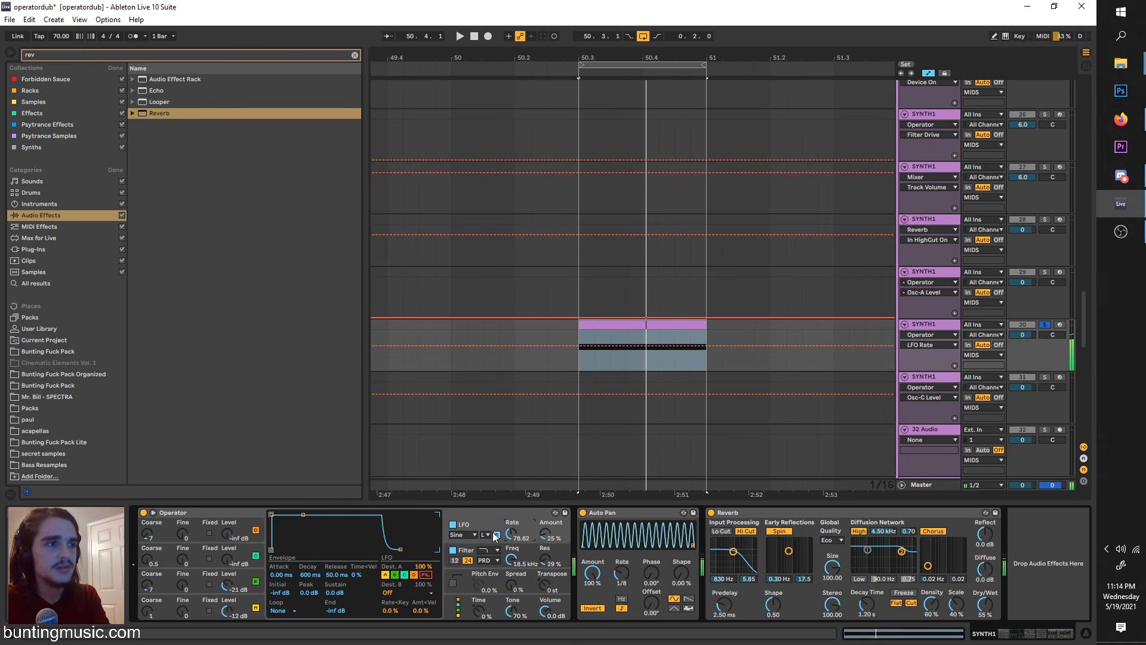
Step: Try different oscillator destinations for the LFO and leave it modulating only the filter
{"action": "left_click", "coordinate": [407, 577]}
{"action": "key", "text": "space"}
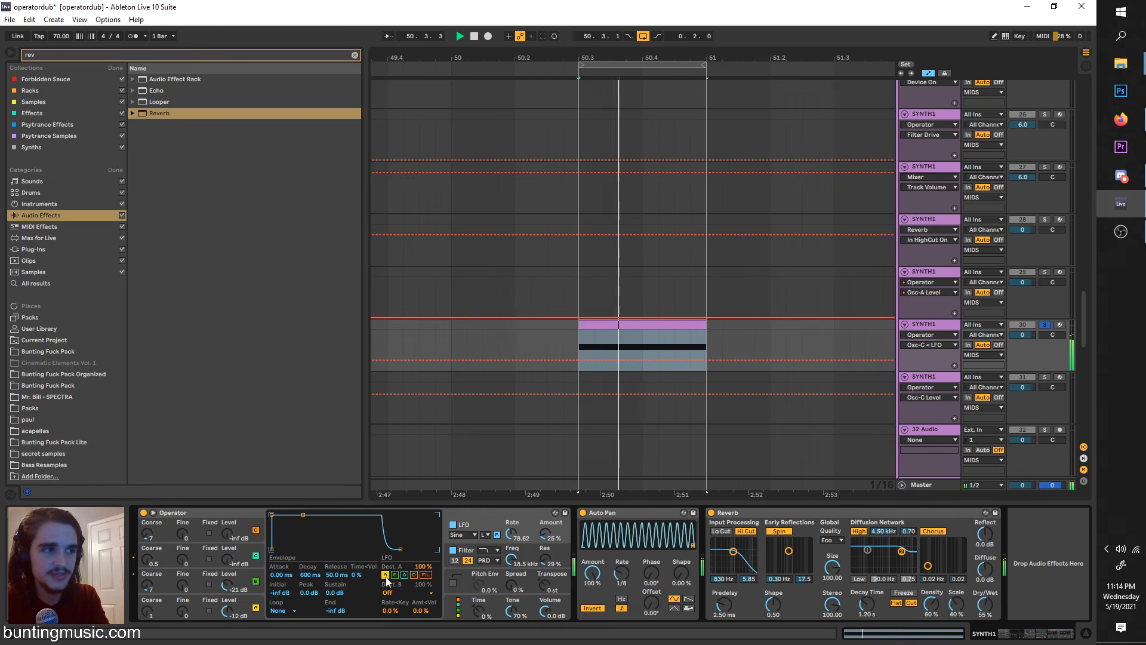
{"action": "left_click", "coordinate": [405, 575]}
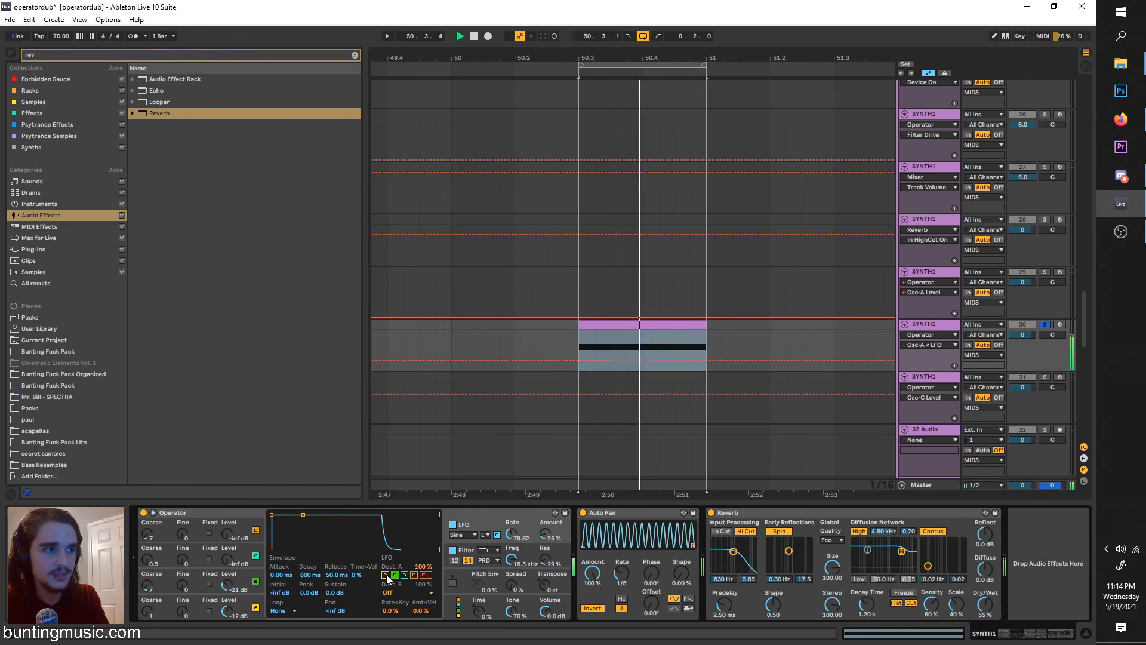
{"action": "key", "text": "space"}
{"action": "left_click", "coordinate": [414, 575]}
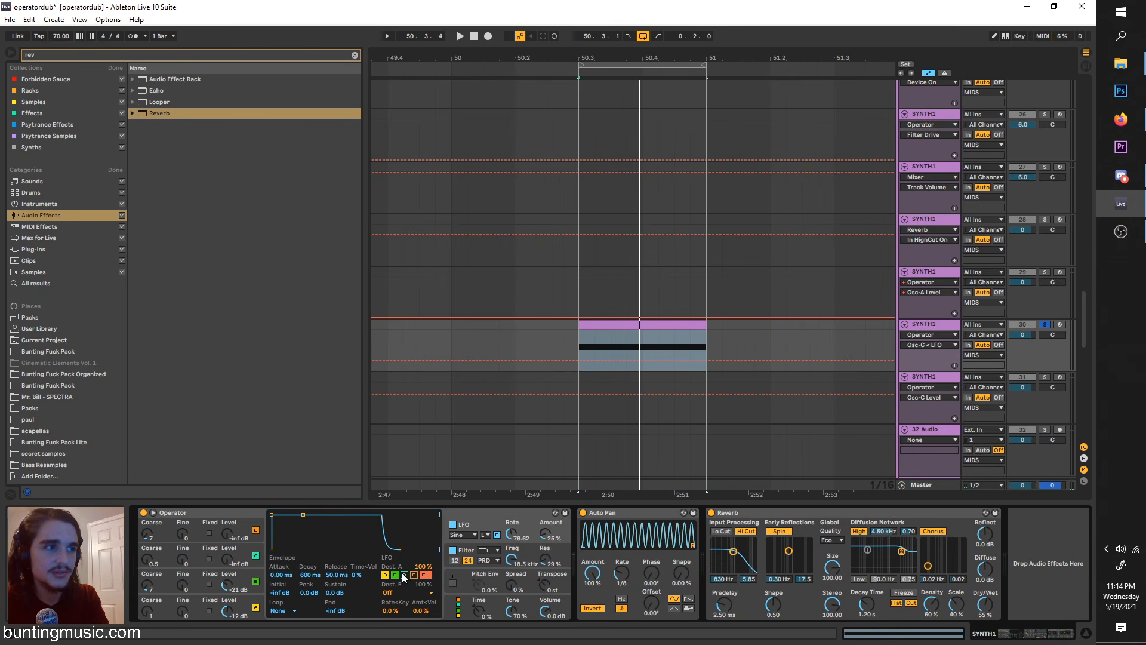
{"action": "key", "text": "space"}
Step: Set the filter frequency to 784 Hz and the LFO to 100 % amount with a rate of 77.61
{"action": "left_click_drag", "start_coordinate": [510, 560], "coordinate": [510, 591]}
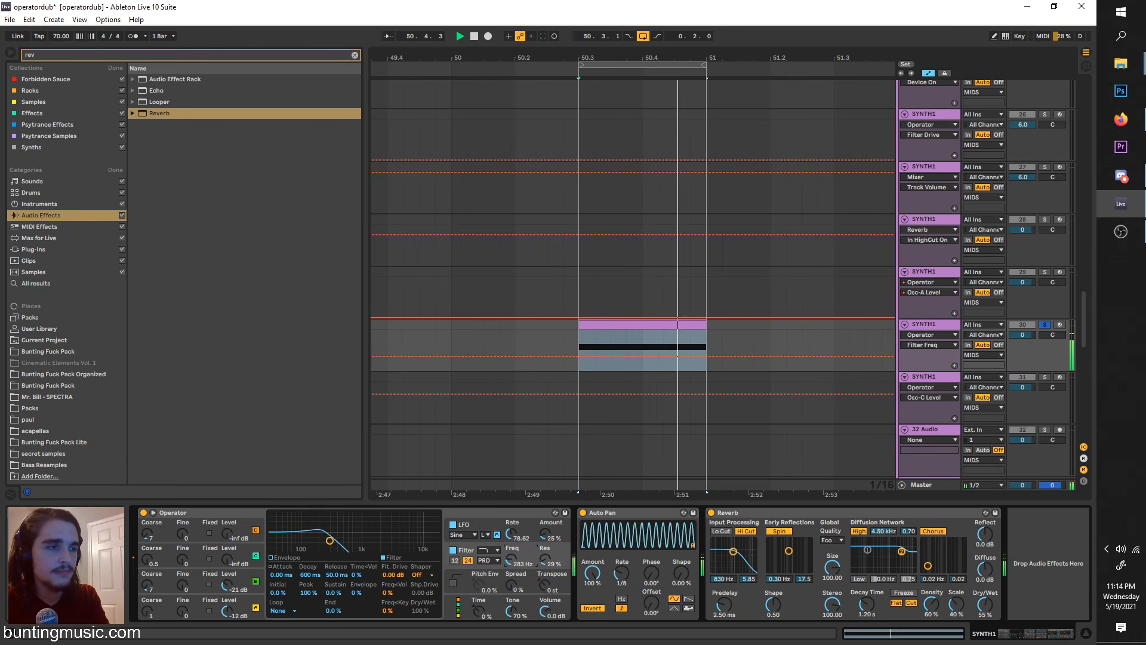
{"action": "left_click_drag", "start_coordinate": [509, 536], "coordinate": [542, 489]}
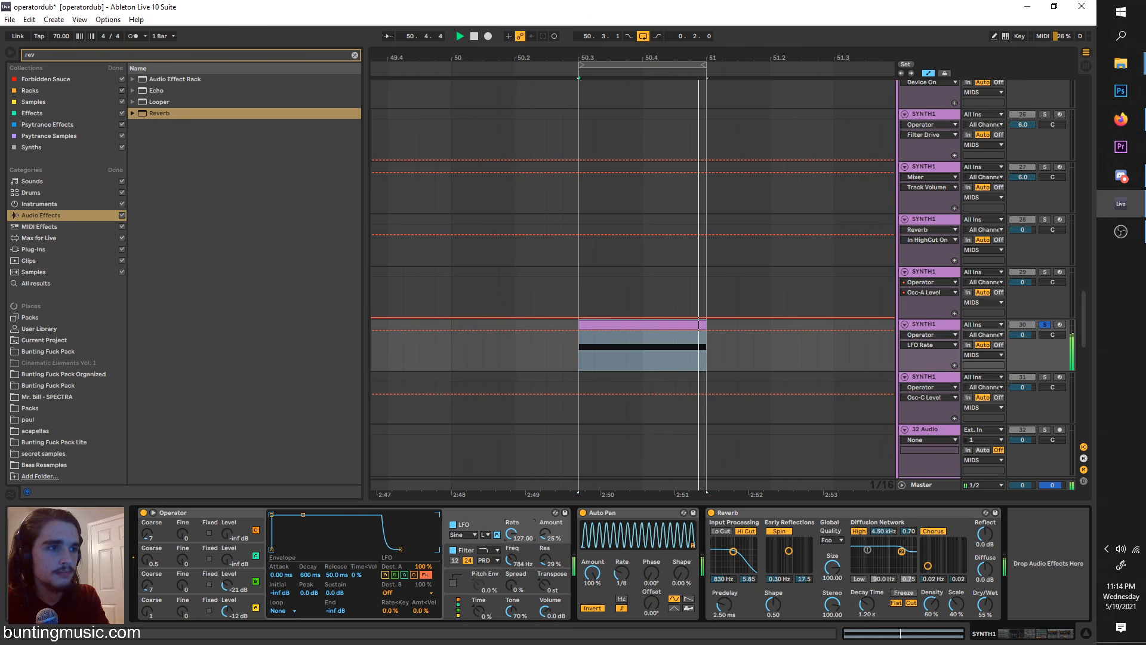
{"action": "mouse_move", "coordinate": [508, 539]}
{"action": "left_mouse_down"}
{"action": "mouse_move", "coordinate": [508, 566]}
{"action": "mouse_move", "coordinate": [509, 534]}
{"action": "left_mouse_up"}
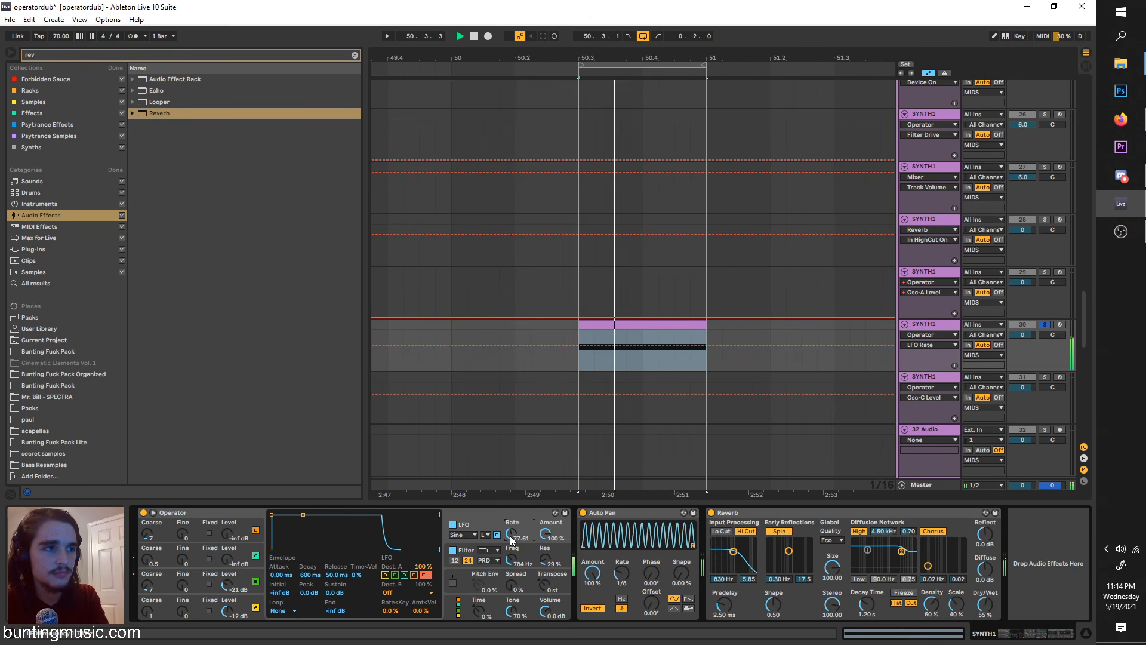
Step: Audition changes to the LFO rate and amount, settling on a rate of 76.40 and 100 % with the Sine shape
{"action": "key", "text": "space"}
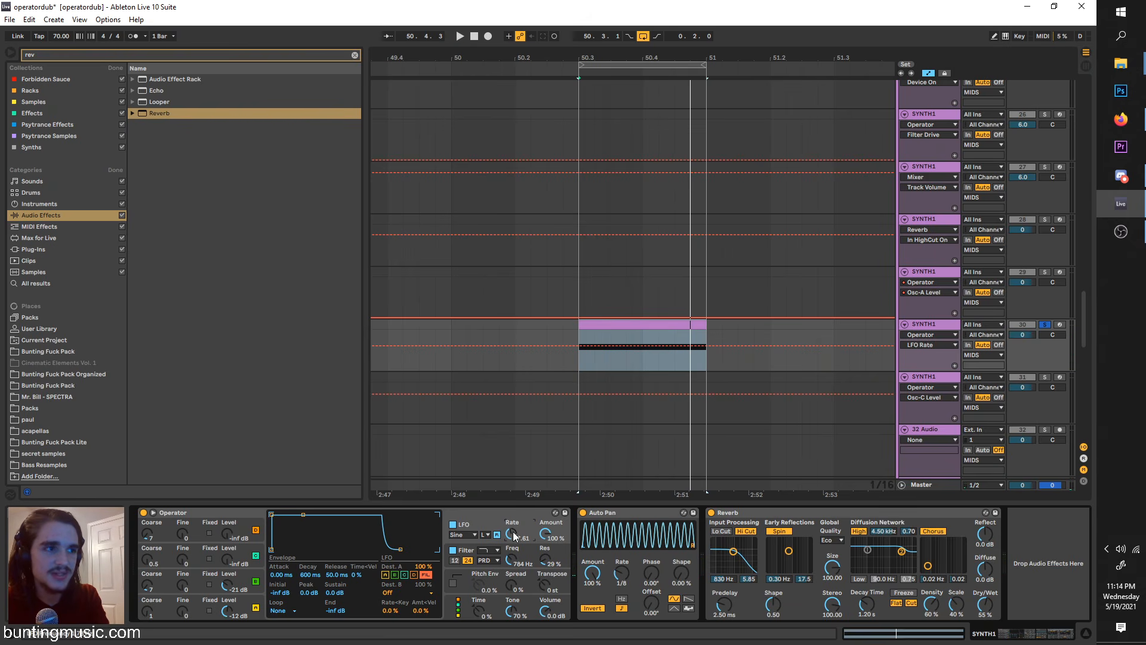
{"action": "key", "text": "space"}
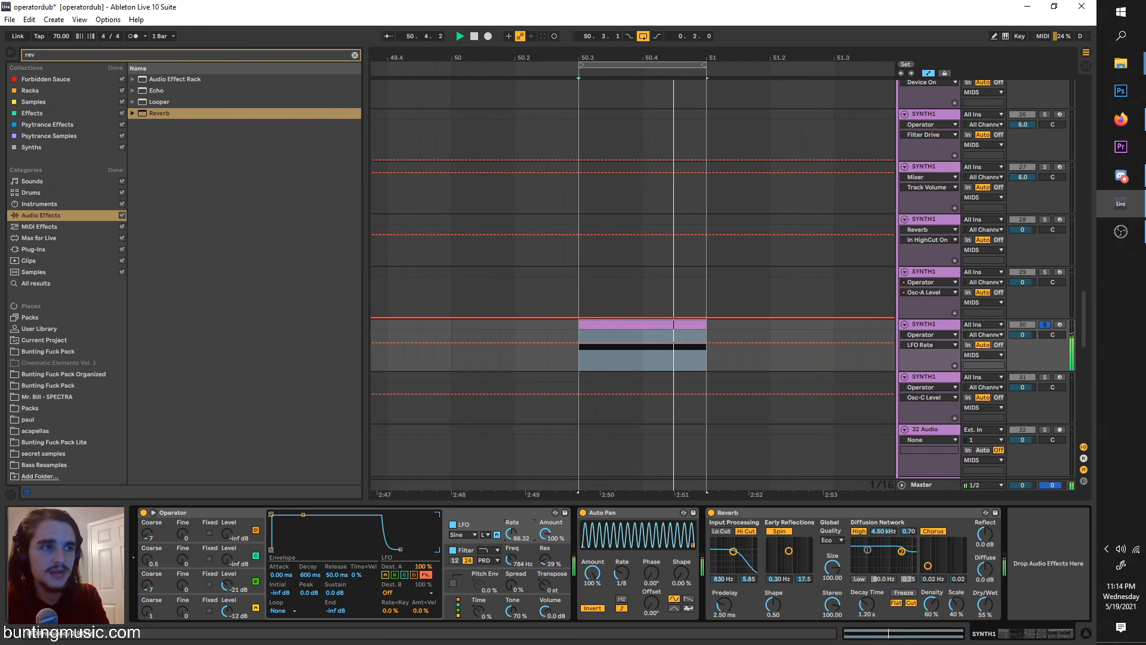
{"action": "key", "text": "space"}
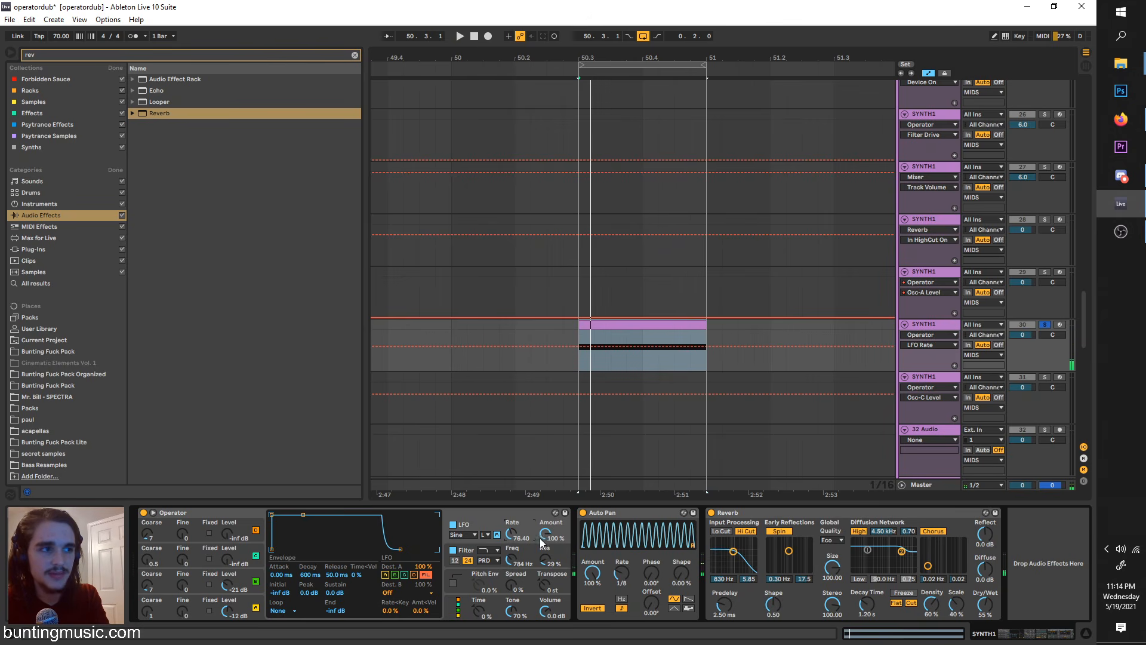
{"action": "key", "text": "space"}
{"action": "left_click_drag", "start_coordinate": [548, 540], "coordinate": [548, 609]}
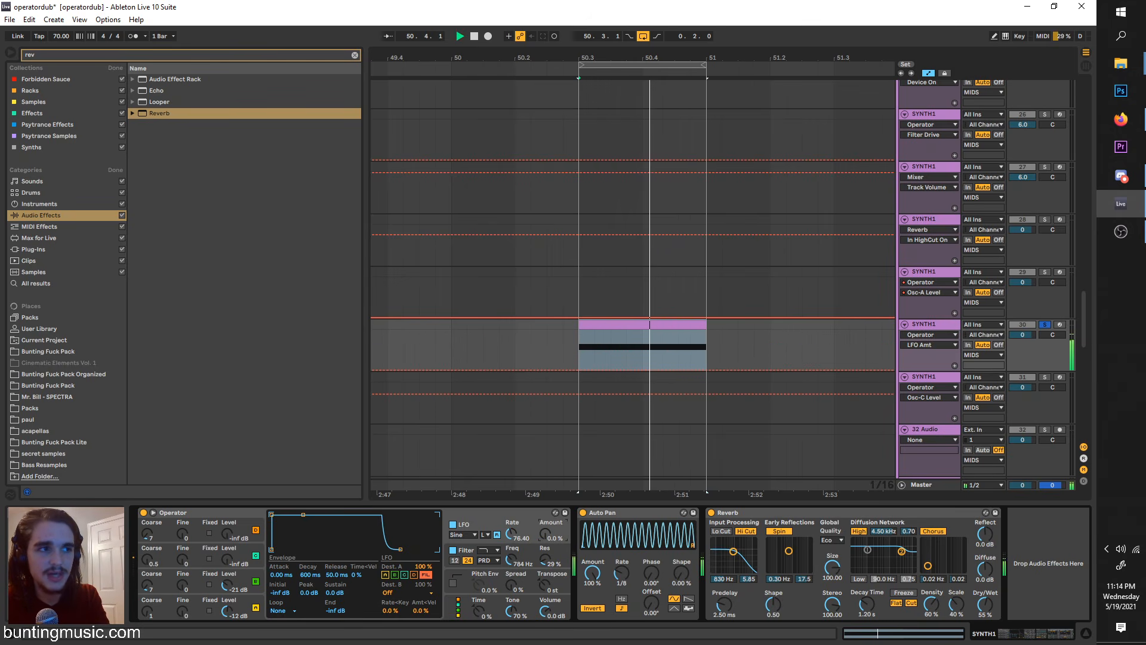
{"action": "key", "text": "space"}
{"action": "left_click", "coordinate": [468, 534]}
{"action": "left_click", "coordinate": [467, 534]}
{"action": "key", "text": "space"}
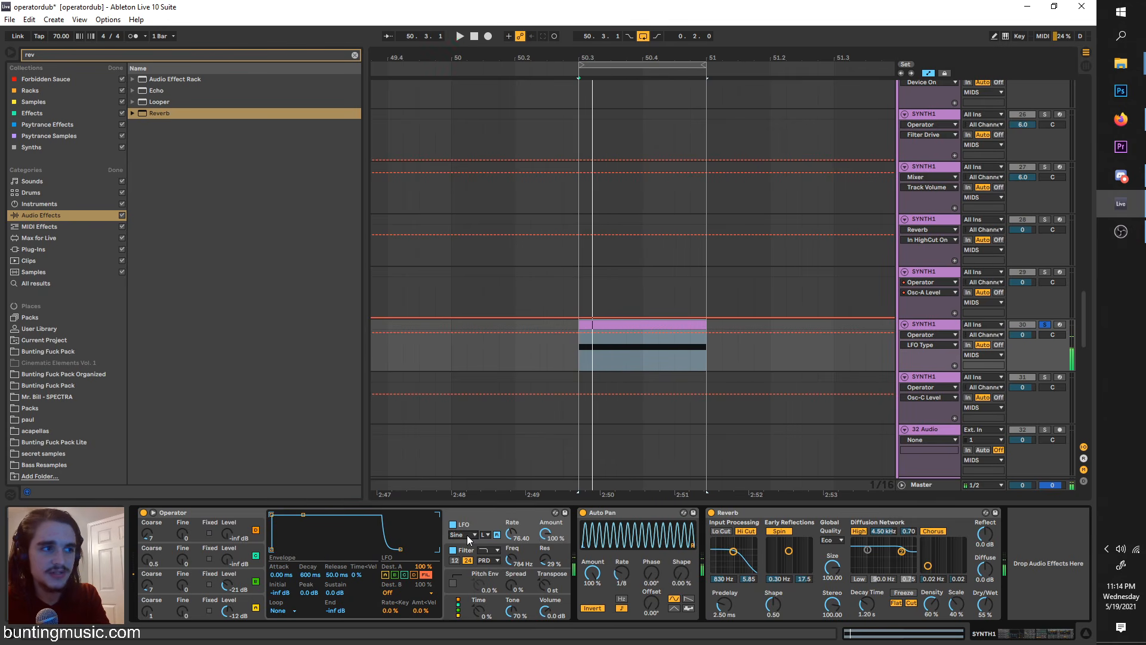
Step: Turn off Auto Pan, switch oscillator A's waveform to Sine and audition the result
{"action": "left_click", "coordinate": [583, 513]}
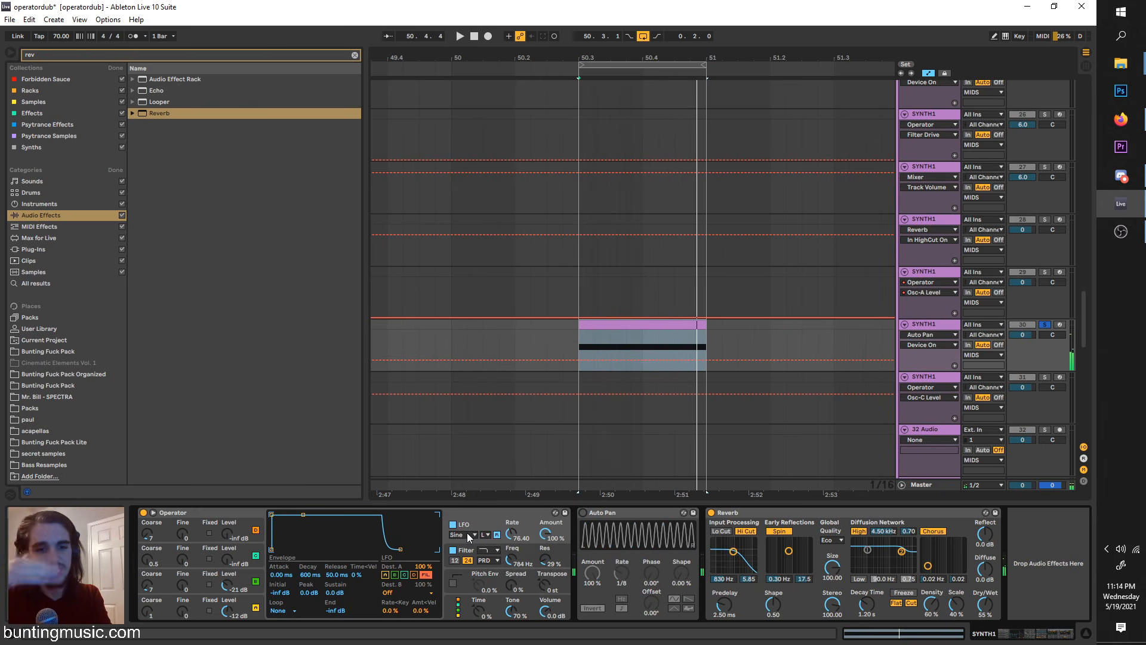
{"action": "left_click", "coordinate": [249, 612]}
{"action": "left_click", "coordinate": [403, 578]}
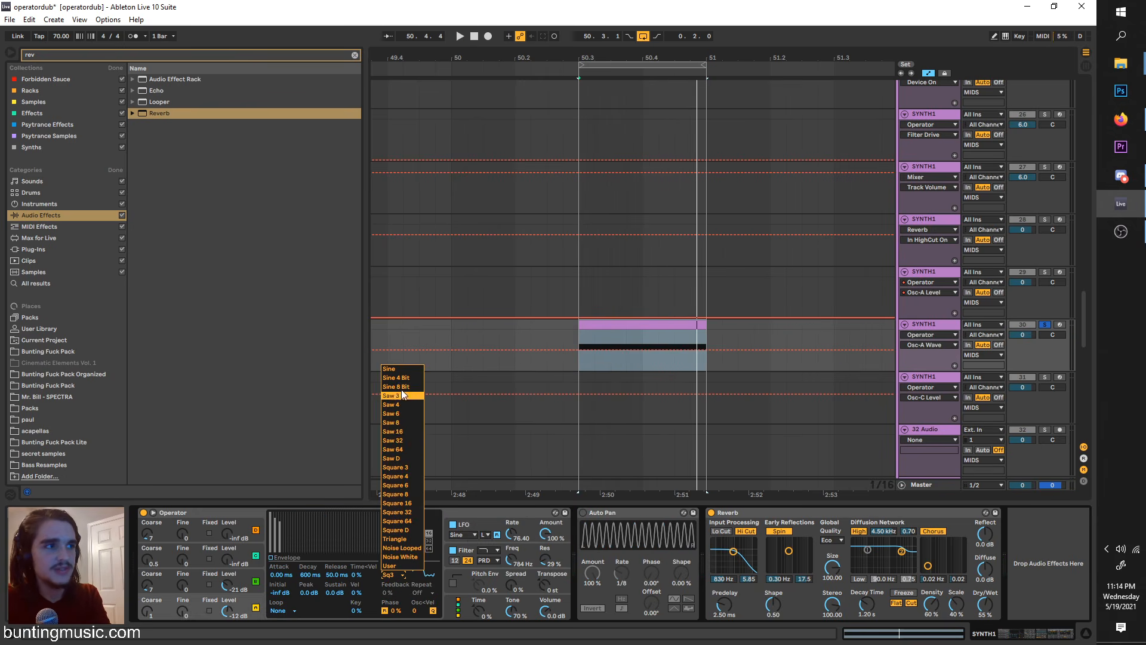
{"action": "left_click", "coordinate": [399, 371]}
{"action": "key", "text": "space"}
{"action": "left_click", "coordinate": [478, 526]}
{"action": "key", "text": "space"}
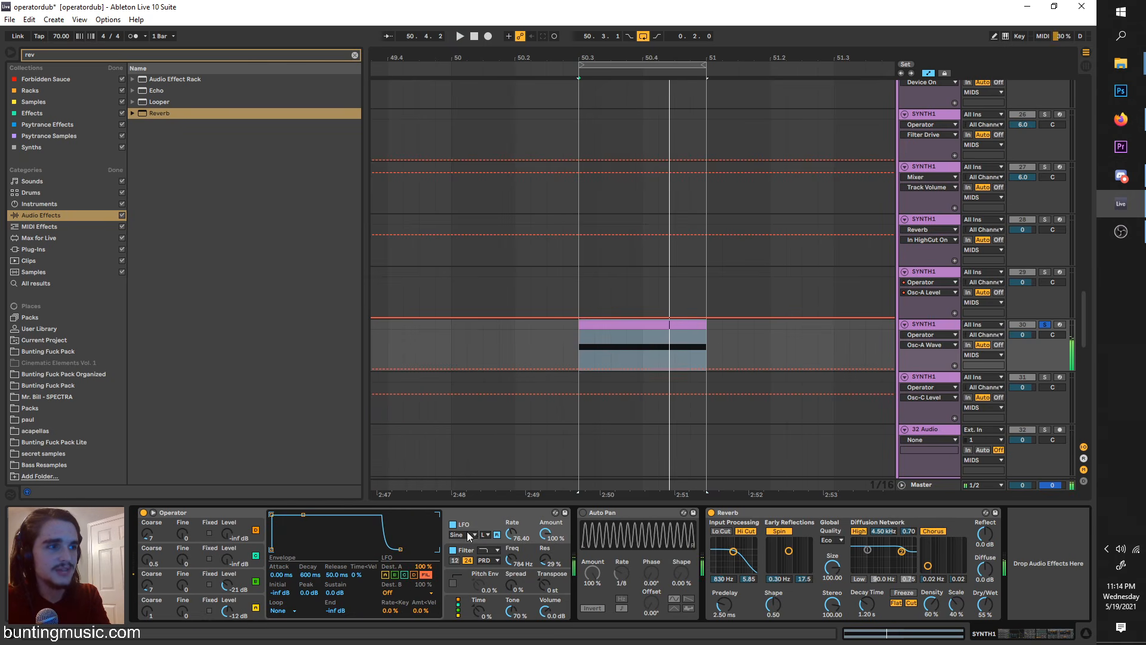
Step: Audition the Square, Triangle, SwUp and SwDown LFO shapes, with the LFO rate at 97.77
{"action": "left_click", "coordinate": [467, 533]}
{"action": "left_click", "coordinate": [465, 553]}
{"action": "key", "text": "space"}
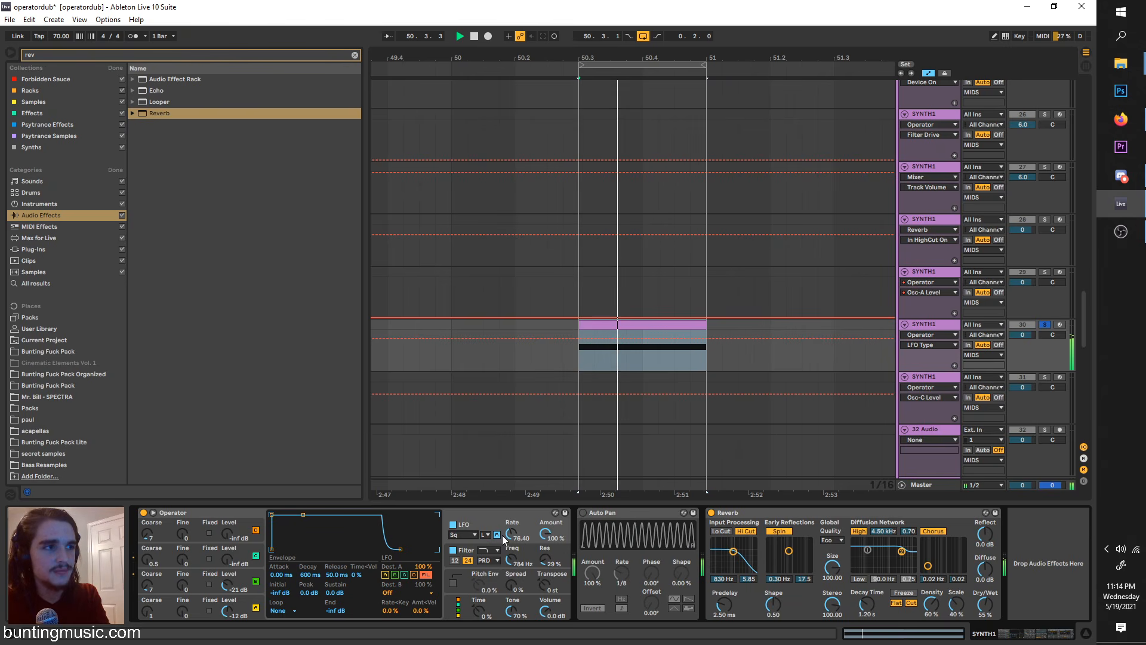
{"action": "left_click", "coordinate": [467, 534]}
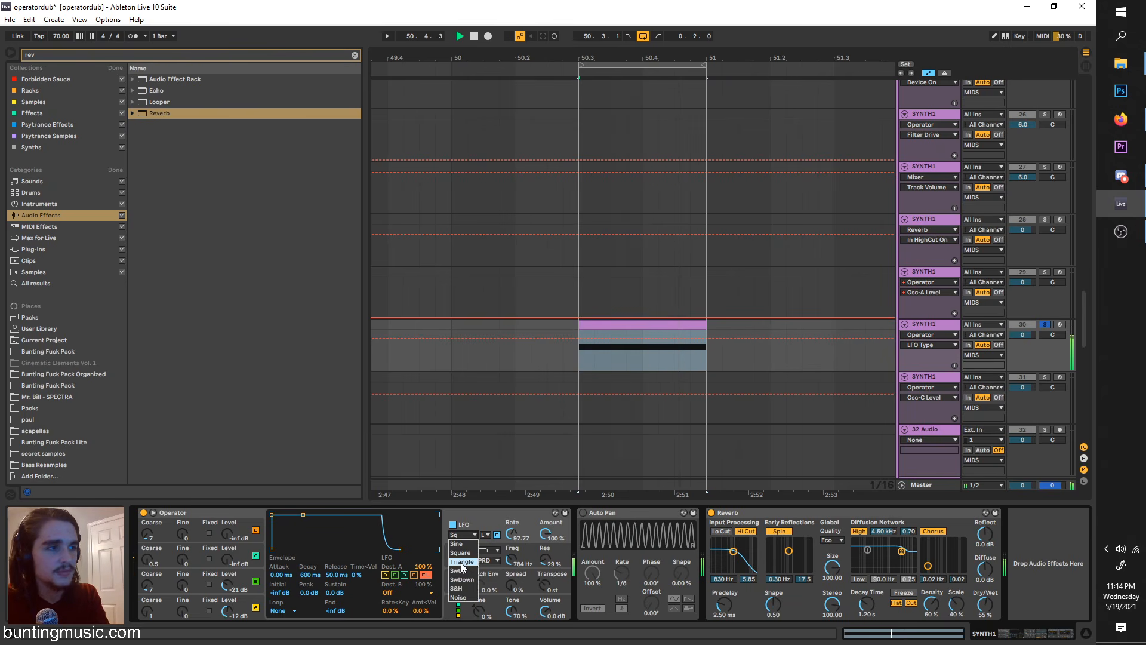
{"action": "left_click", "coordinate": [463, 561]}
{"action": "left_click", "coordinate": [466, 535]}
{"action": "left_click", "coordinate": [464, 571]}
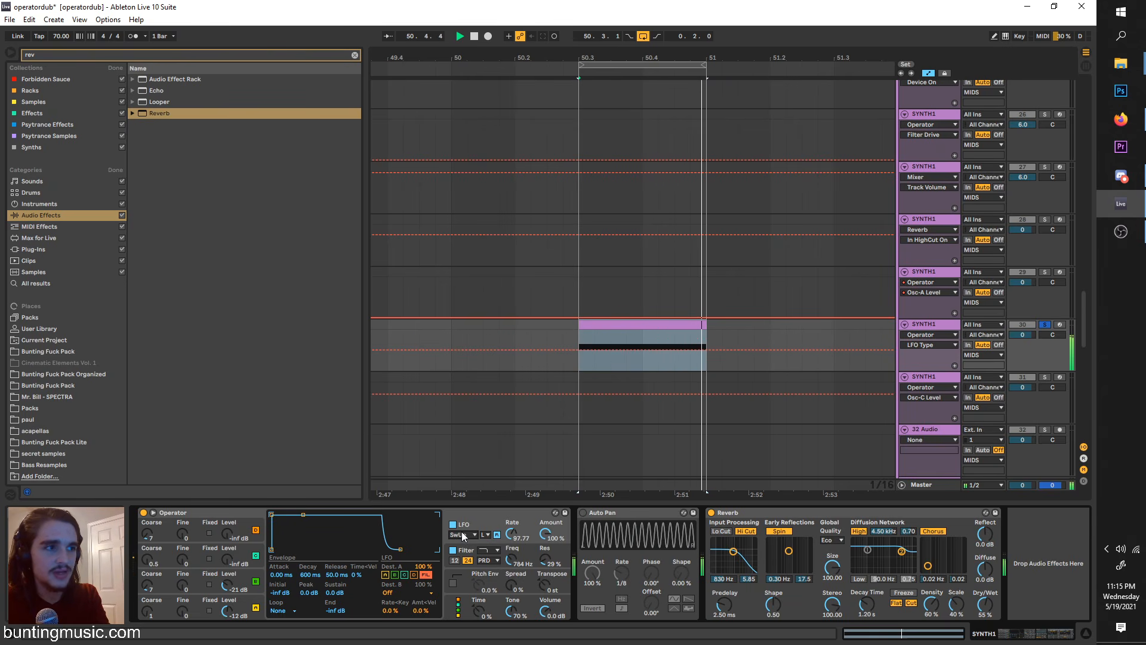
{"action": "left_click", "coordinate": [464, 535]}
{"action": "left_click", "coordinate": [462, 579]}
{"action": "key", "text": "space"}
Step: Set the LFO shape to S&H with a rate of 112.89, and raise oscillator B's level to -14 dB
{"action": "left_click", "coordinate": [461, 536]}
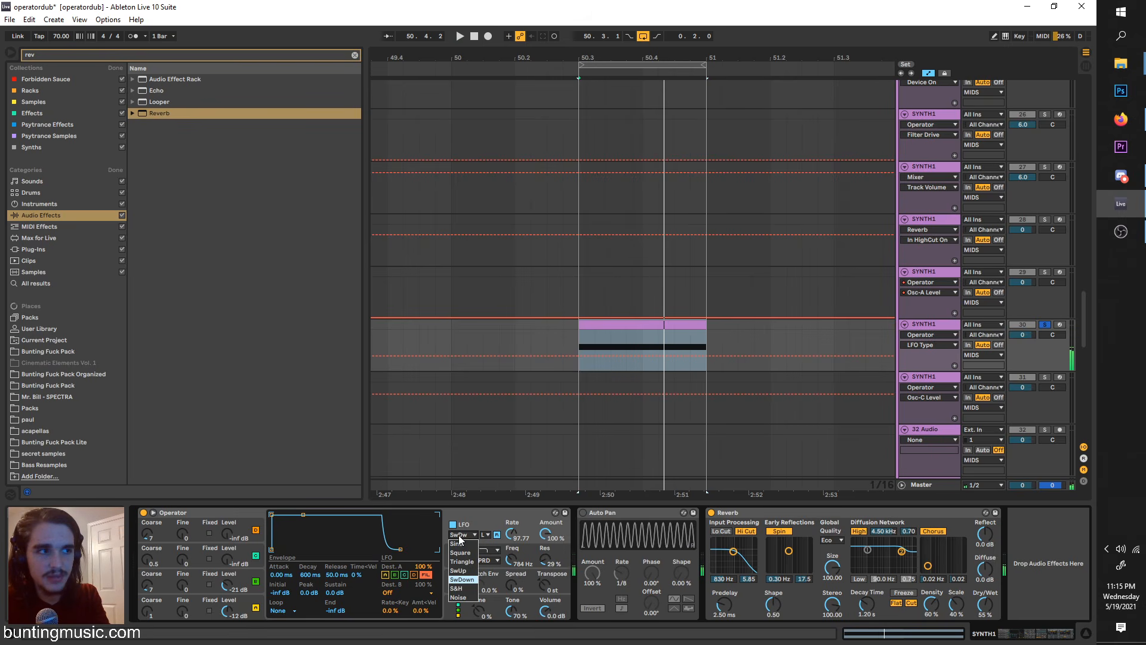
{"action": "left_click", "coordinate": [459, 589]}
{"action": "key", "text": "space"}
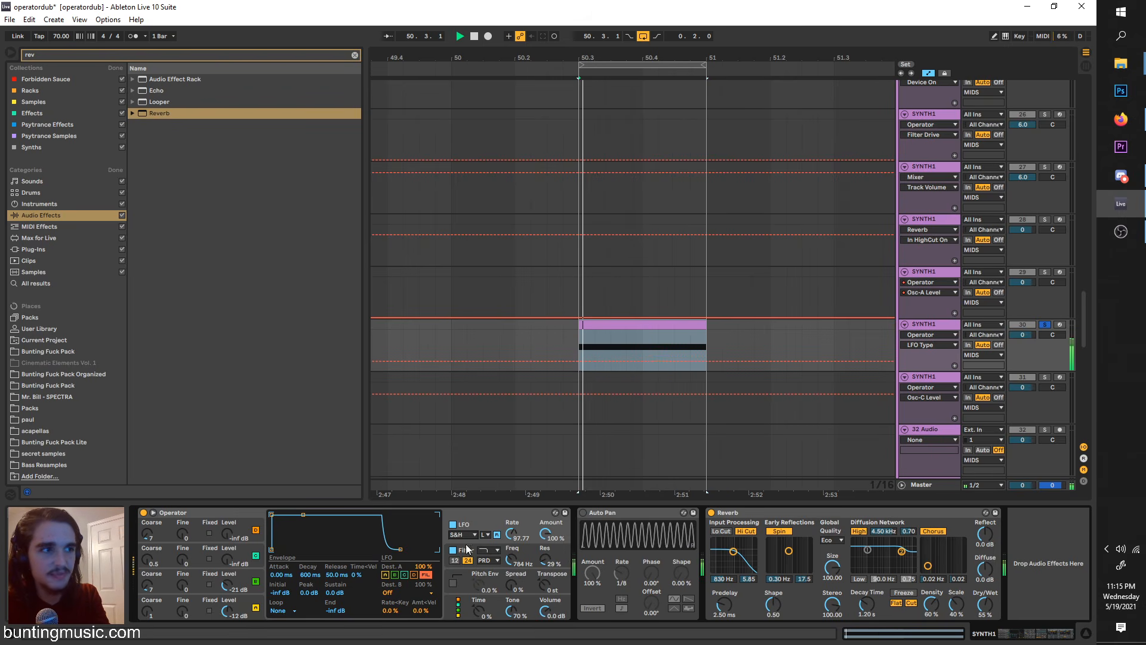
{"action": "left_click_drag", "start_coordinate": [511, 535], "coordinate": [512, 532]}
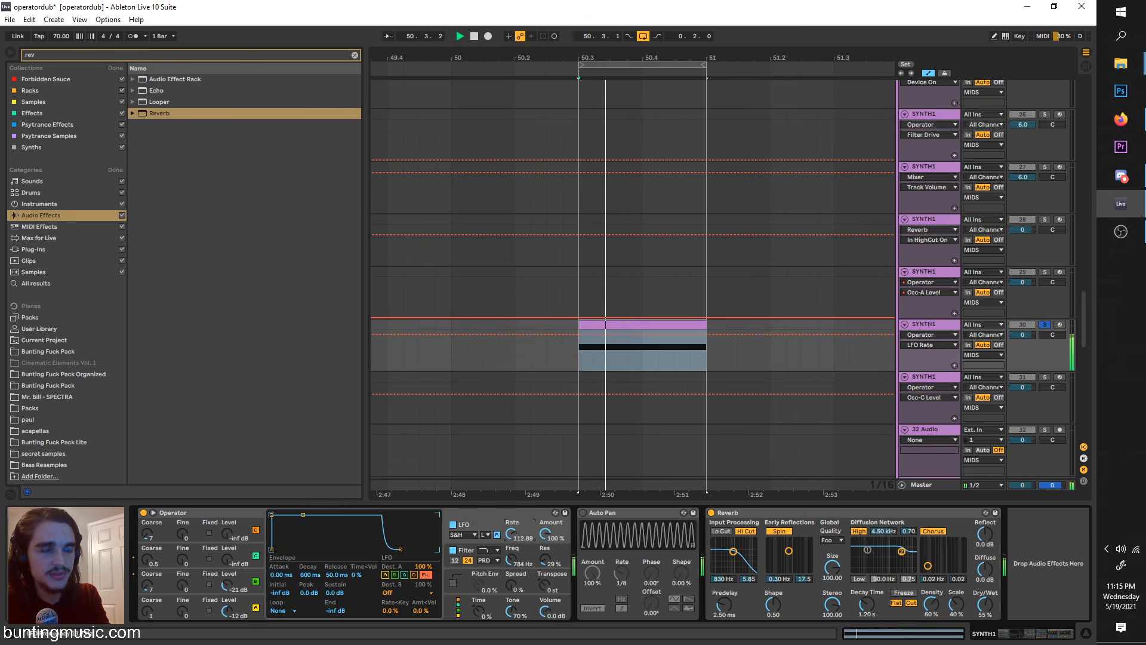
{"action": "left_click_drag", "start_coordinate": [229, 584], "coordinate": [230, 575]}
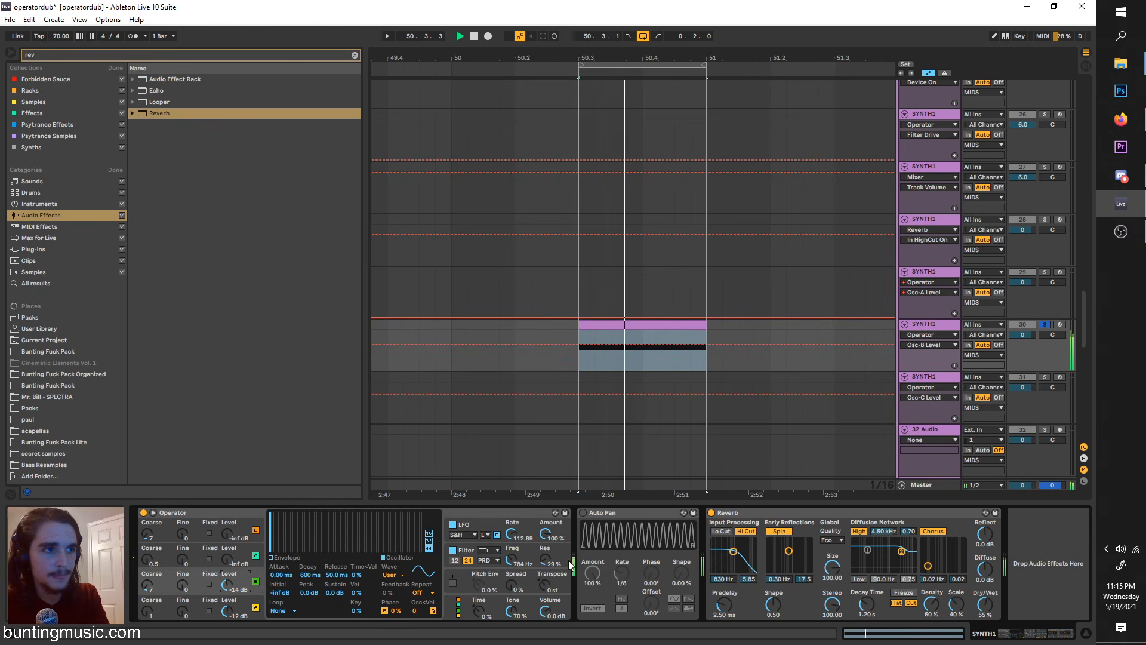
Step: Raise the filter resonance to 75 % and audition the Noise LFO shape at a rate of 43.34 and 51 % amount
{"action": "left_click_drag", "start_coordinate": [544, 560], "coordinate": [544, 538]}
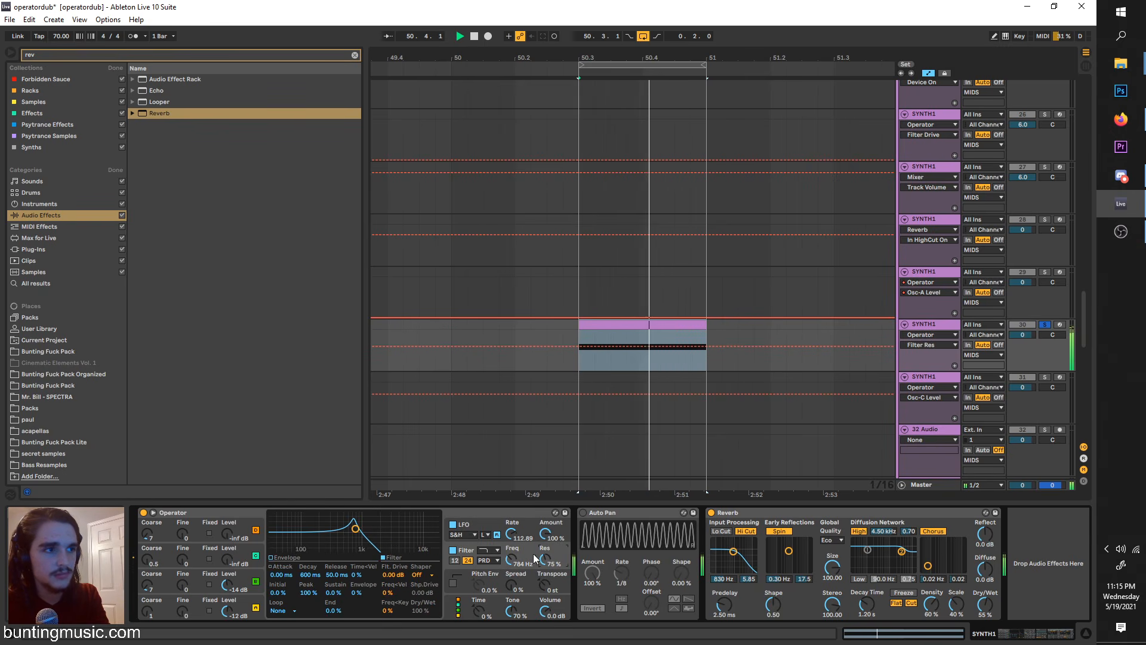
{"action": "left_click", "coordinate": [462, 534]}
{"action": "left_click", "coordinate": [458, 597]}
{"action": "key", "text": "space"}
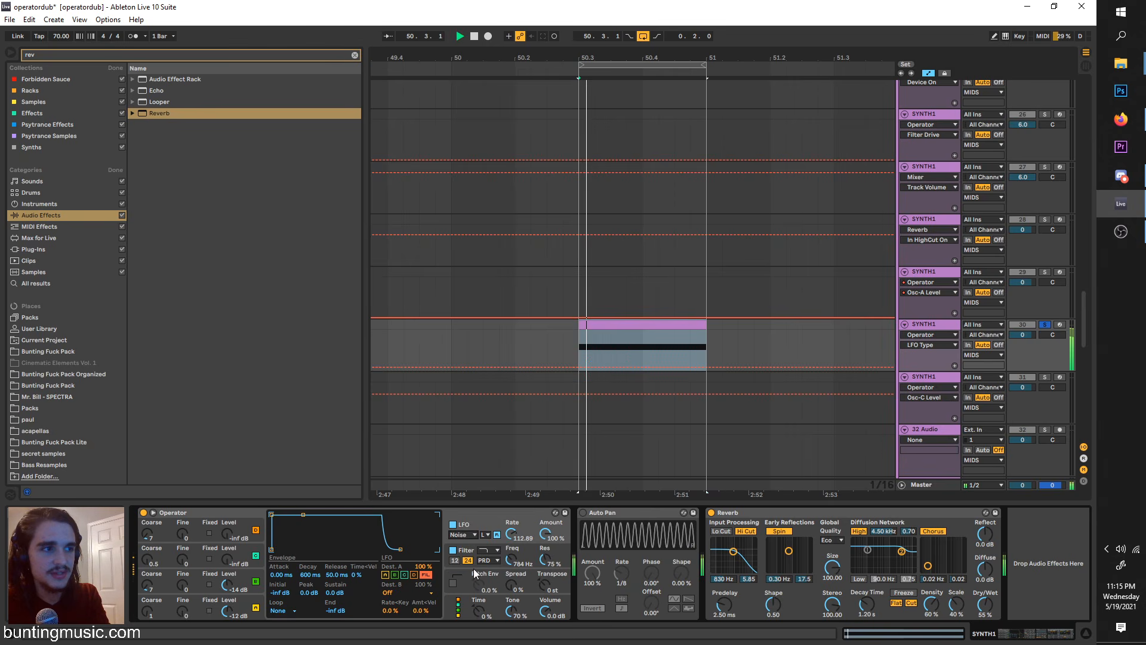
{"action": "mouse_move", "coordinate": [510, 534]}
{"action": "left_mouse_down"}
{"action": "mouse_move", "coordinate": [510, 555]}
{"action": "mouse_move", "coordinate": [545, 546]}
{"action": "mouse_move", "coordinate": [544, 562]}
{"action": "mouse_move", "coordinate": [512, 544]}
{"action": "left_mouse_up"}
{"action": "key", "text": "space"}
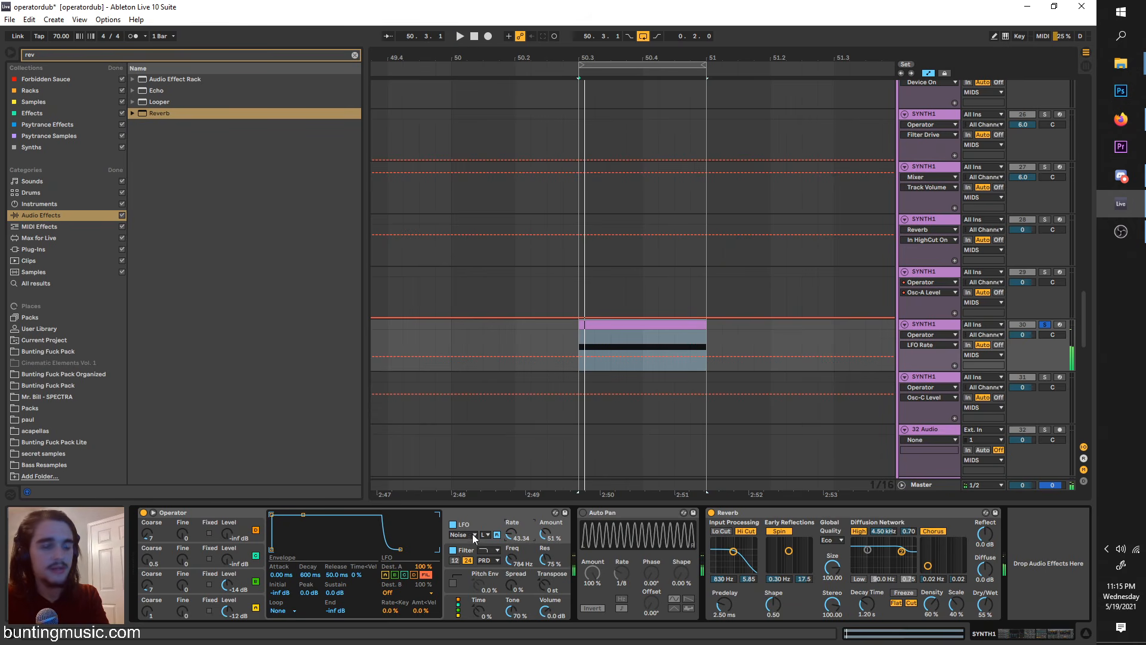
Step: Set the LFO shape to Sine with the High range and an amount of 100 %, and audition different rates
{"action": "left_click", "coordinate": [469, 535]}
{"action": "left_click", "coordinate": [467, 543]}
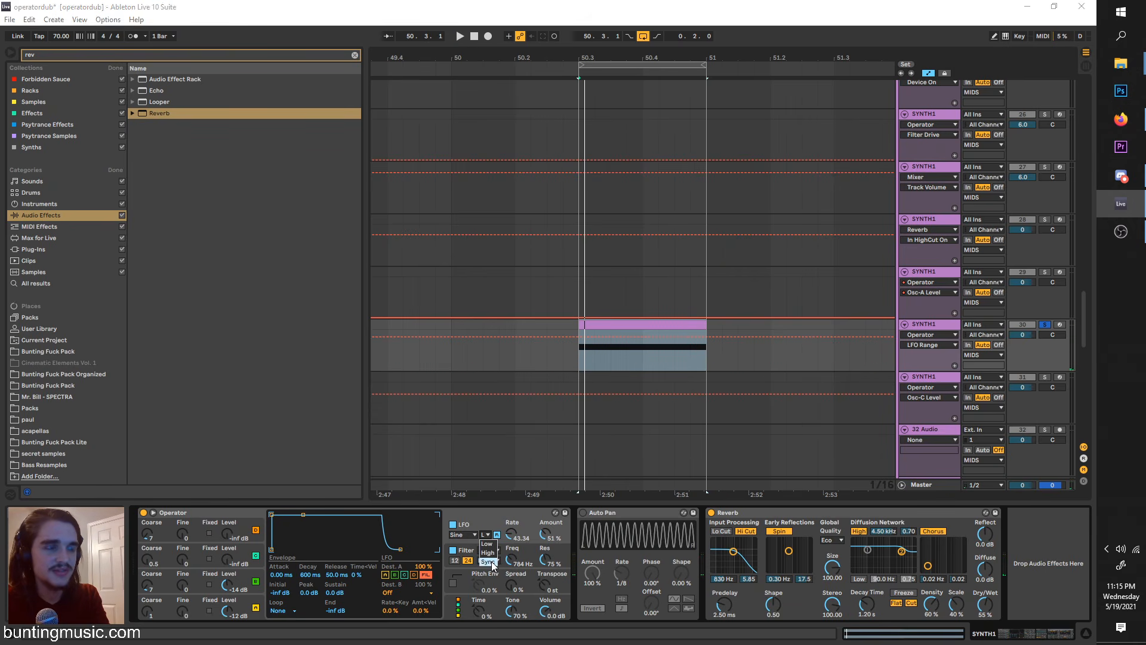
{"action": "left_click", "coordinate": [490, 562]}
{"action": "left_click", "coordinate": [488, 553]}
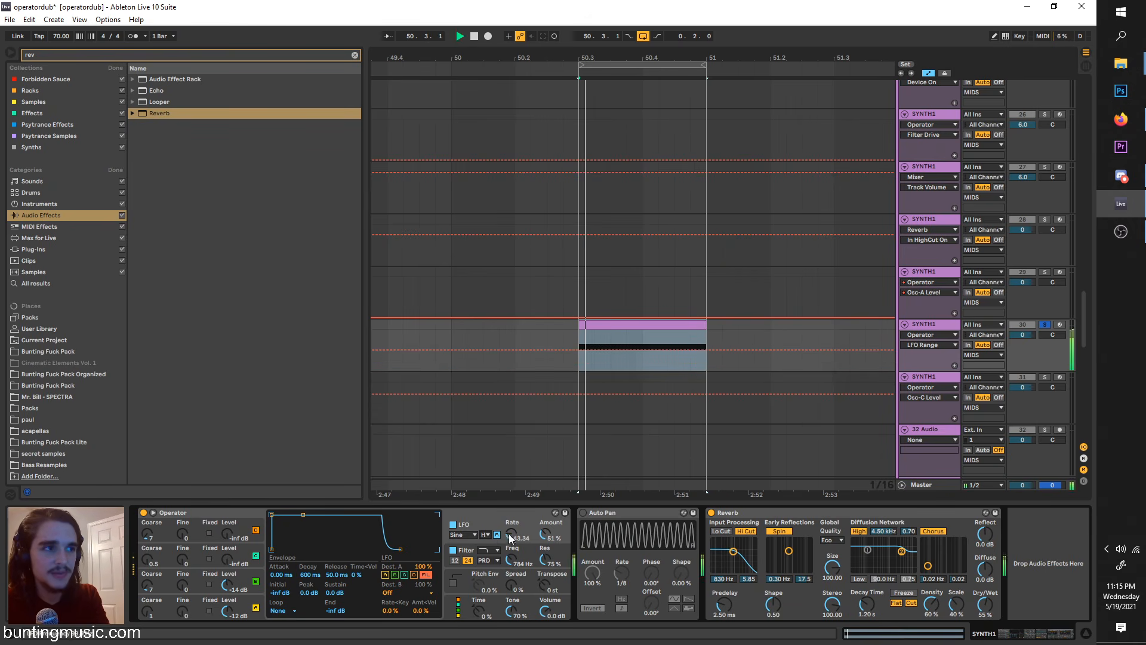
{"action": "key", "text": "space"}
{"action": "left_click_drag", "start_coordinate": [544, 534], "coordinate": [517, 553]}
{"action": "left_click", "coordinate": [463, 535]}
{"action": "left_click", "coordinate": [464, 543]}
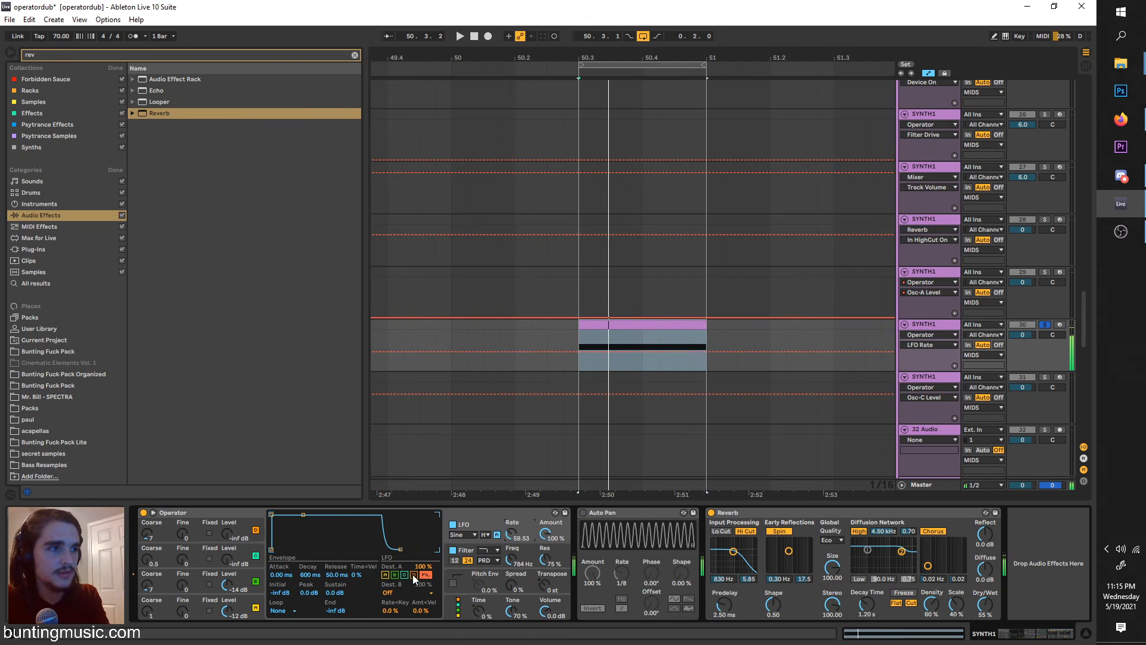
Step: Route the LFO to oscillators A to D and set it to Sync at a 1/4 rate with 64 % amount
{"action": "left_click", "coordinate": [385, 575]}
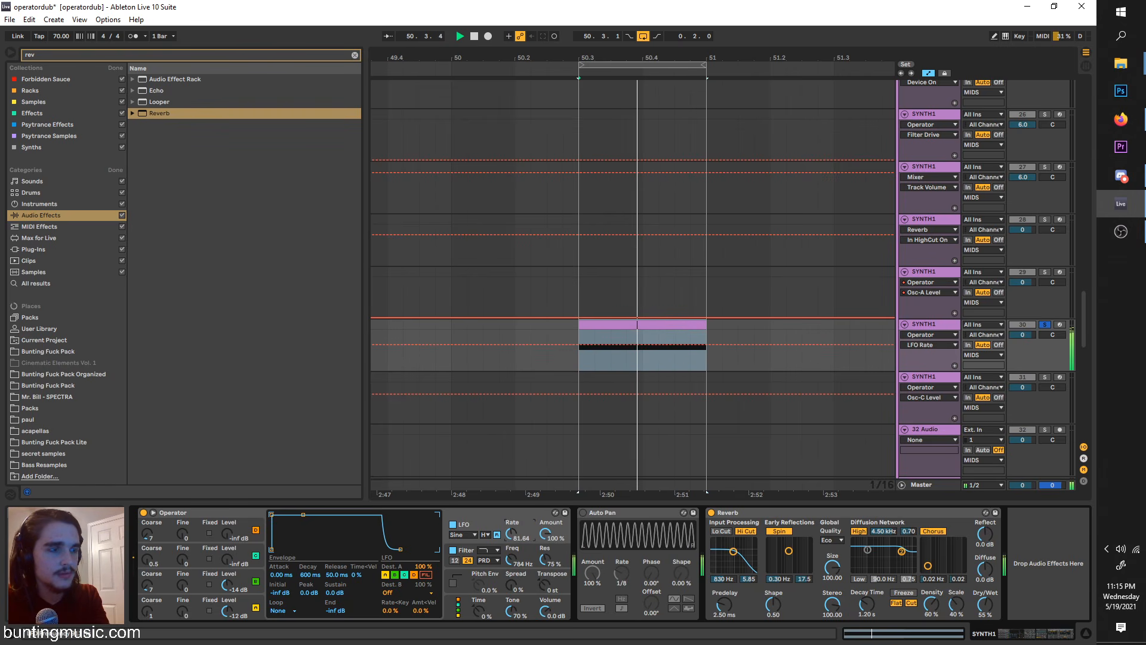
{"action": "left_click", "coordinate": [486, 534]}
{"action": "left_click", "coordinate": [494, 550]}
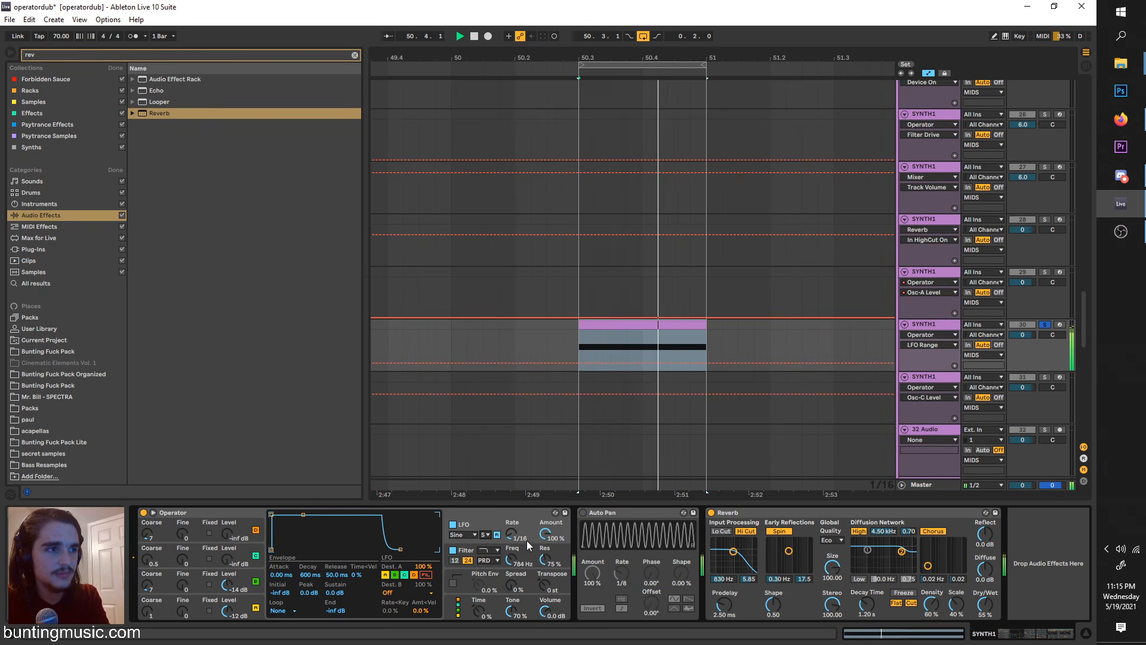
{"action": "left_click_drag", "start_coordinate": [545, 534], "coordinate": [515, 546]}
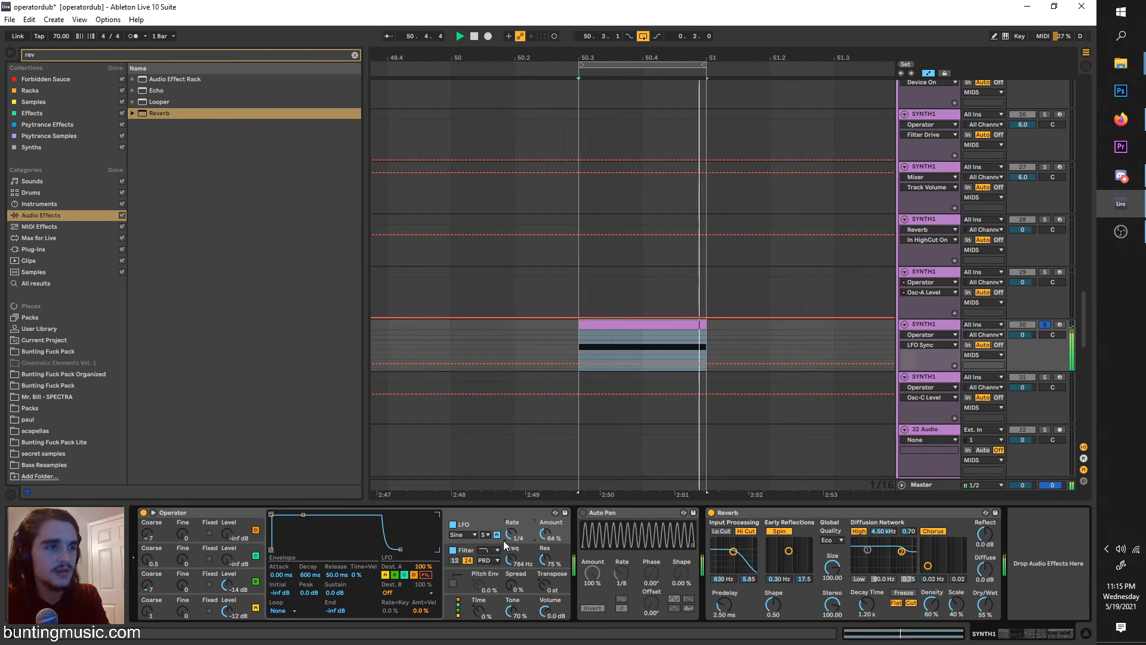
Step: Route the LFO to the filter only, with the filter at 429 Hz and 16 % resonance and the LFO rate at 1/8
{"action": "left_click", "coordinate": [414, 574]}
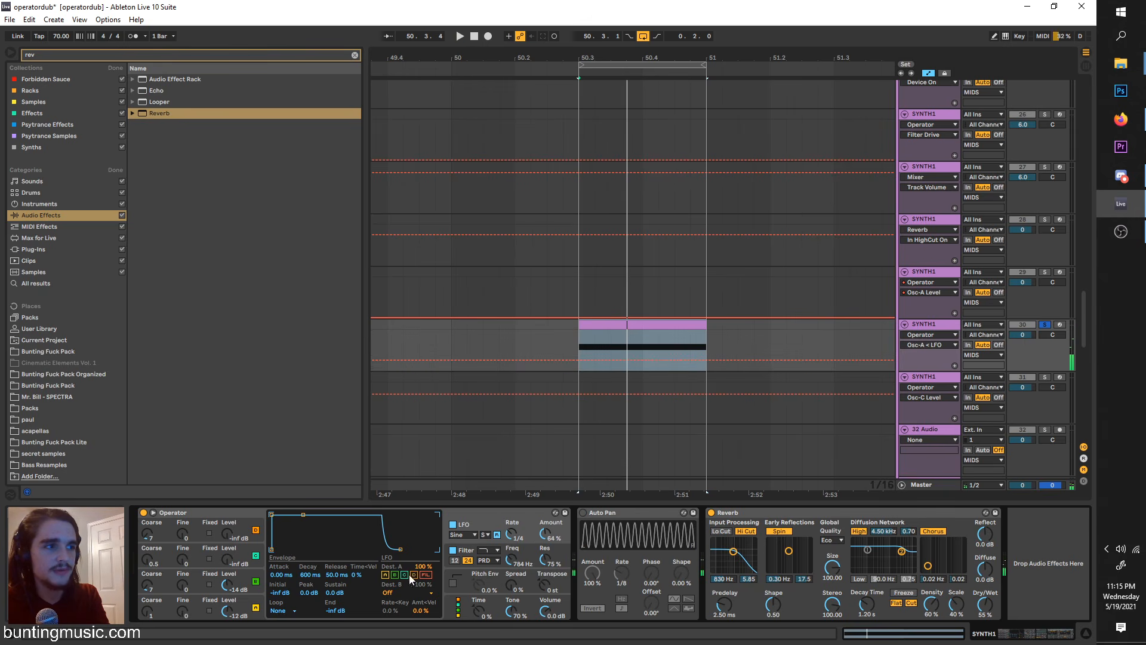
{"action": "left_click", "coordinate": [545, 558]}
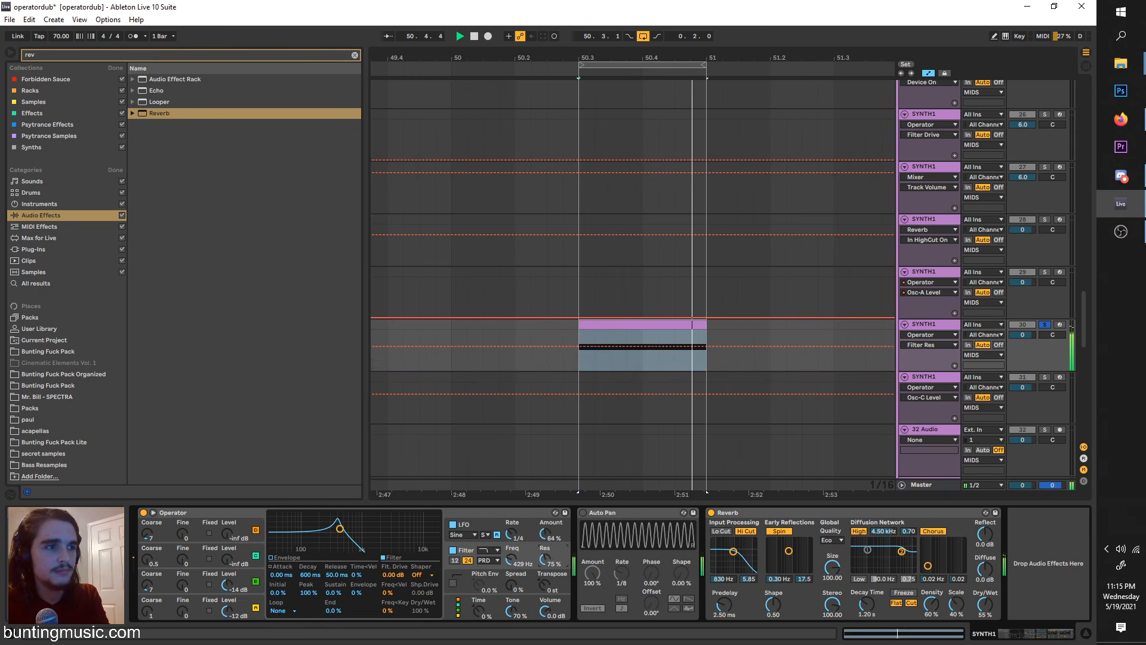
{"action": "left_click", "coordinate": [511, 535]}
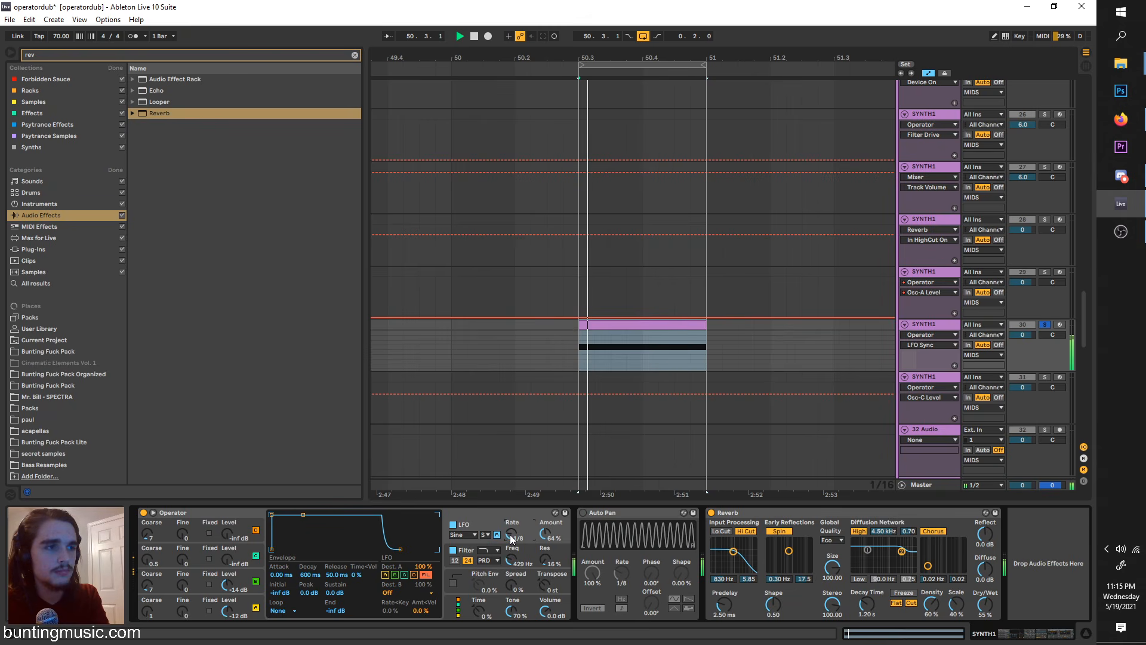
Step: Duplicate the soloed SYNTH1 track, then trim and repeat the clips so the two tracks alternate between 50.3 and 51
{"action": "left_click", "coordinate": [936, 328]}
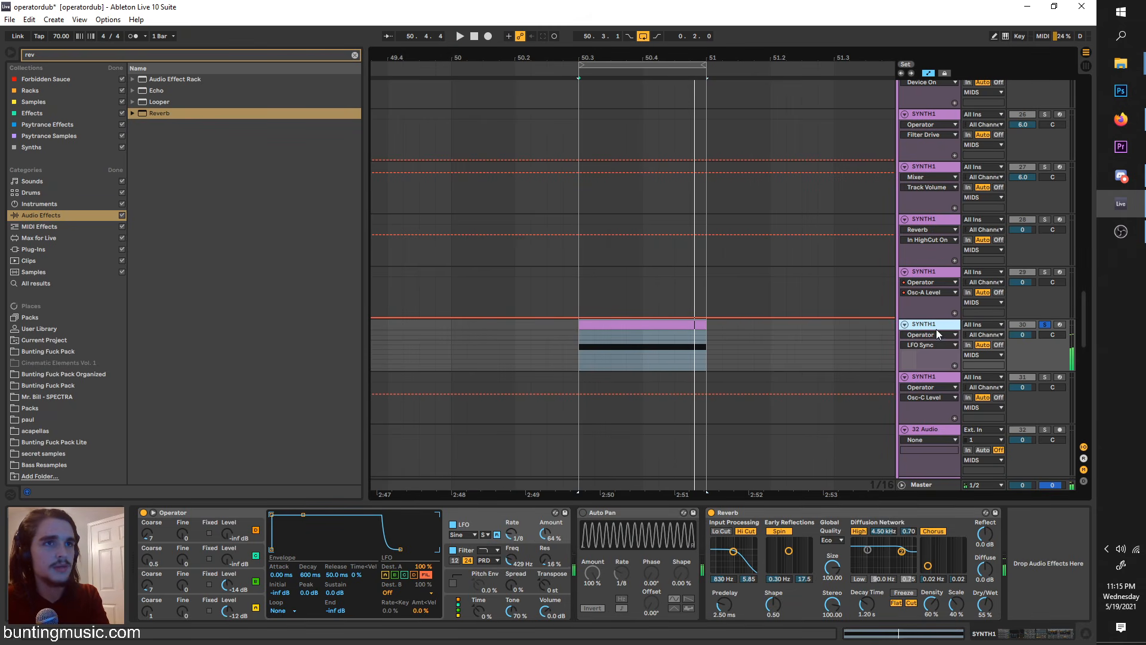
{"action": "key", "text": "ctrl+d"}
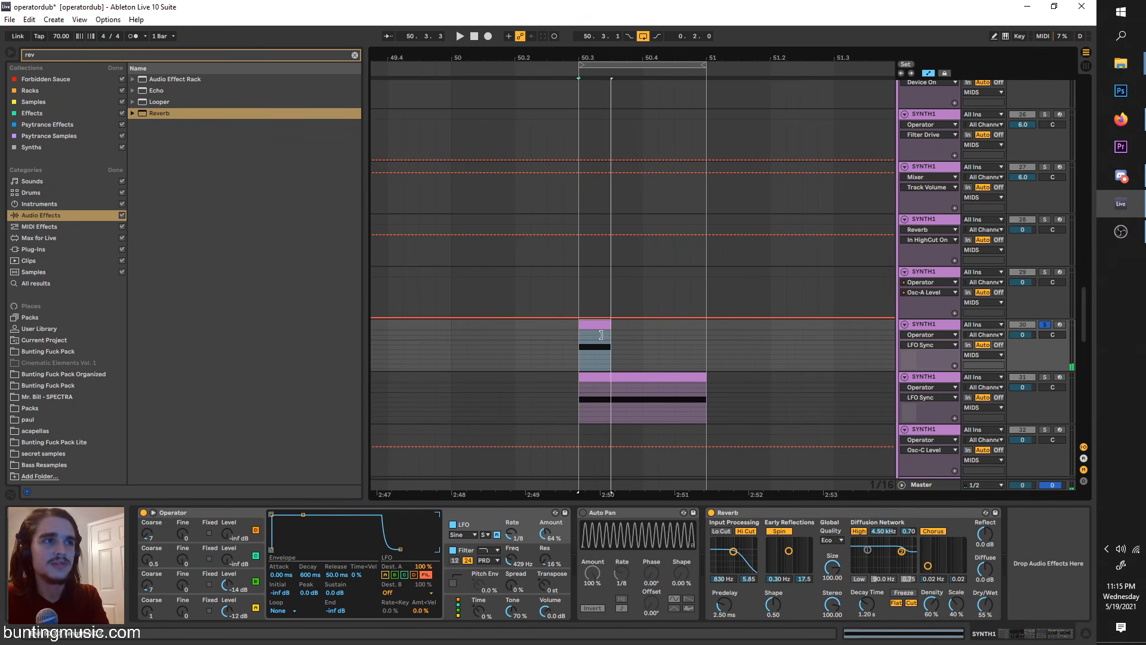
{"action": "left_click_drag", "start_coordinate": [603, 373], "coordinate": [620, 376]}
{"action": "key", "text": "space"}
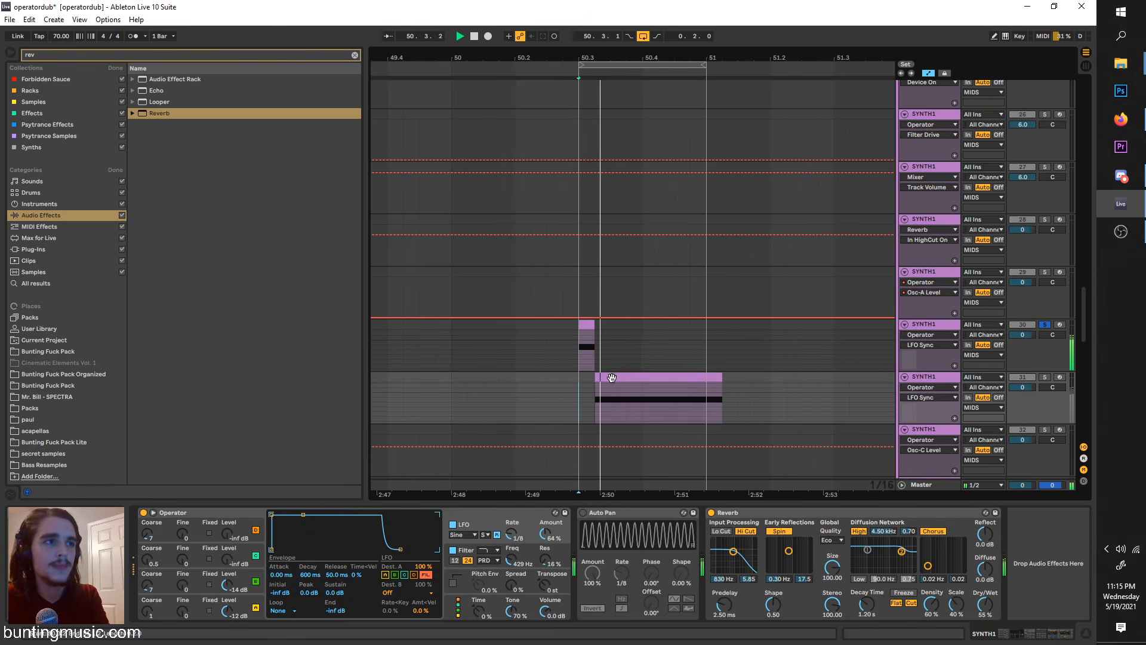
{"action": "left_click_drag", "start_coordinate": [593, 325], "coordinate": [609, 326]}
{"action": "left_click_drag", "start_coordinate": [618, 377], "coordinate": [634, 382]}
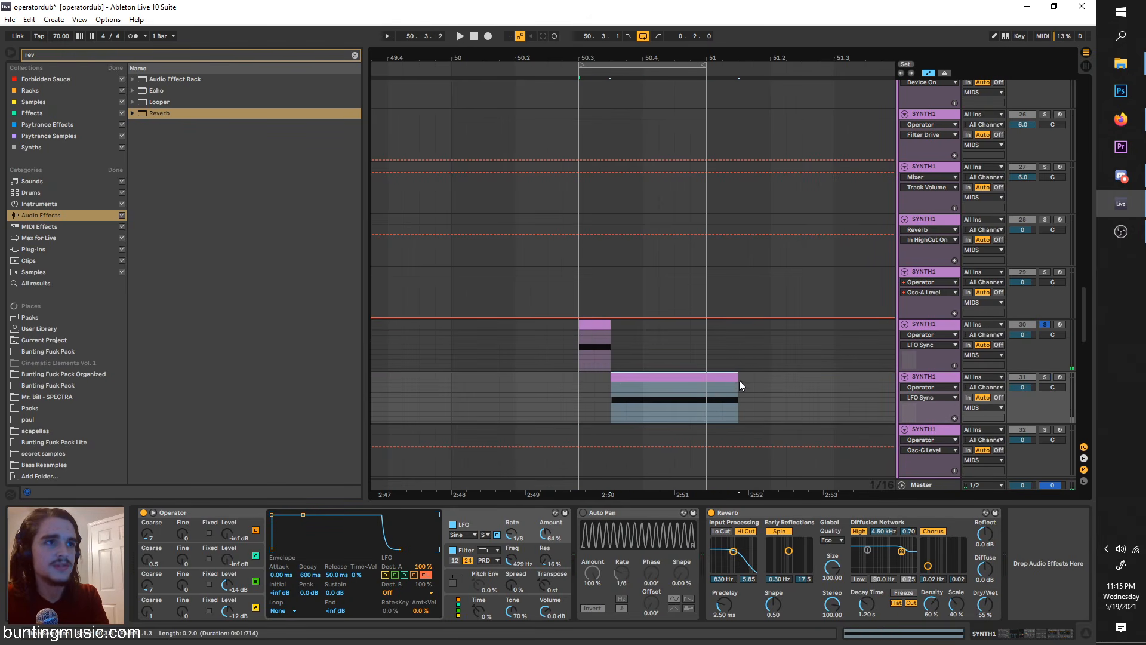
{"action": "mouse_move", "coordinate": [736, 380]}
{"action": "left_mouse_down"}
{"action": "mouse_move", "coordinate": [647, 372]}
{"action": "mouse_move", "coordinate": [577, 321]}
{"action": "left_mouse_up"}
{"action": "key", "text": "ctrl+d"}
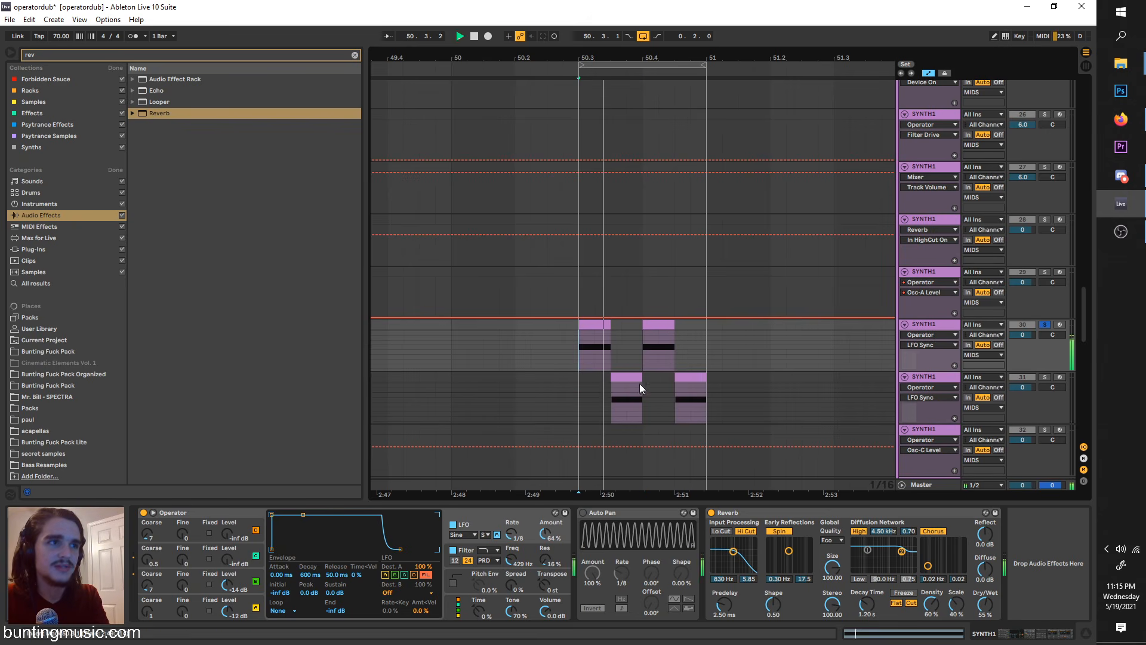
Step: Play the alternating clips and solo the duplicated SYNTH1 track
{"action": "left_click", "coordinate": [615, 389]}
{"action": "key", "text": "space"}
{"action": "key", "text": "space"}
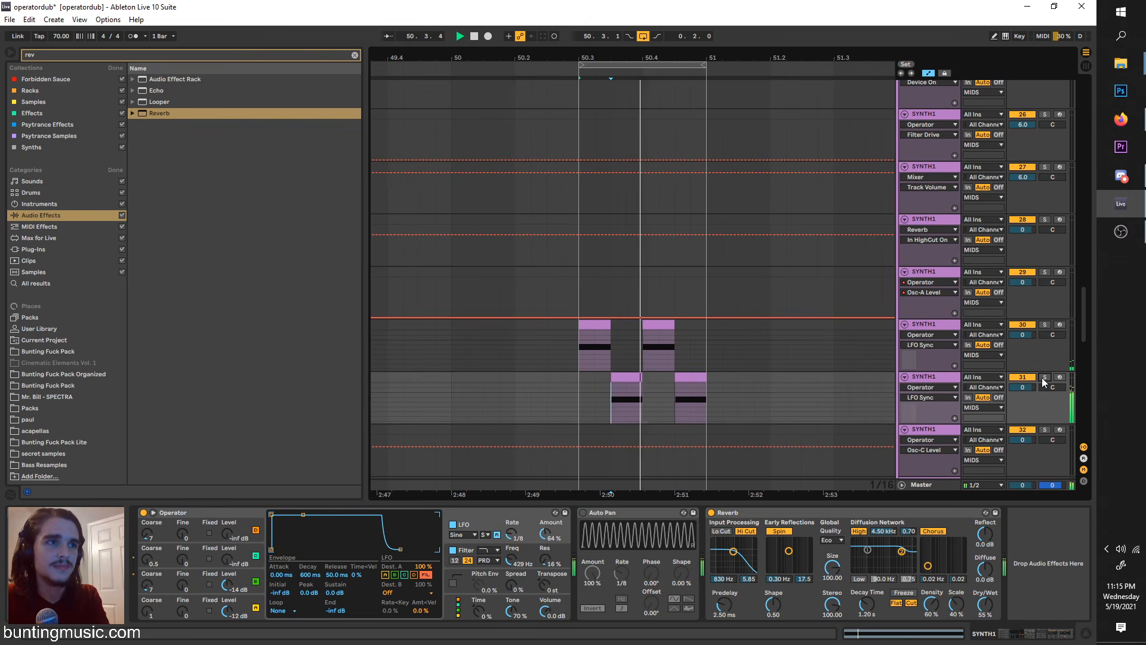
{"action": "left_click", "coordinate": [943, 386]}
{"action": "left_click", "coordinate": [1044, 377]}
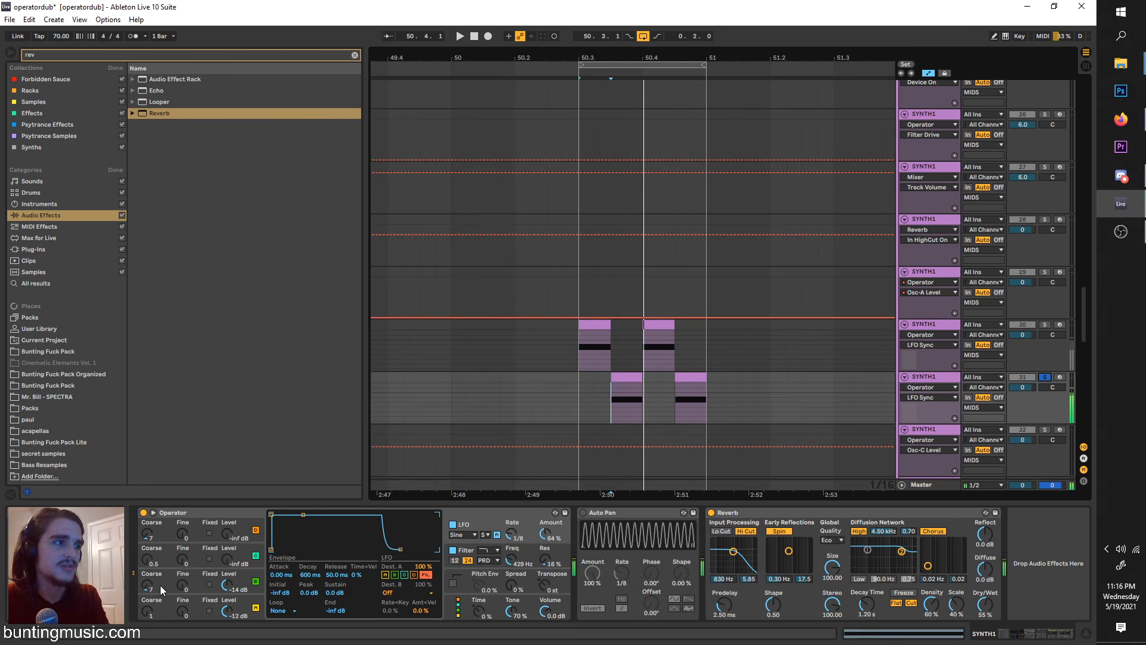
Step: Set oscillator B's Coarse to 4 on the duplicated track, audition it, and unsolo the track to hear both together
{"action": "left_click_drag", "start_coordinate": [148, 586], "coordinate": [147, 595]}
{"action": "key", "text": "space"}
{"action": "key", "text": "space"}
{"action": "key", "text": "space"}
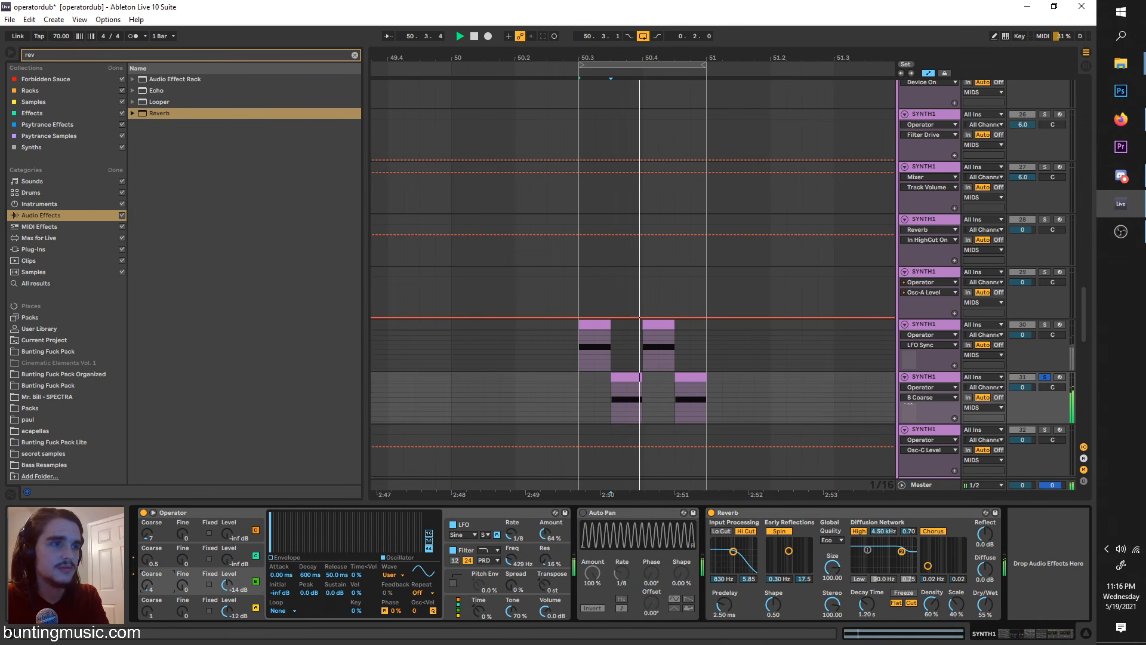
{"action": "key", "text": "space"}
{"action": "key", "text": "space"}
{"action": "key", "text": "space"}
{"action": "key", "text": "space"}
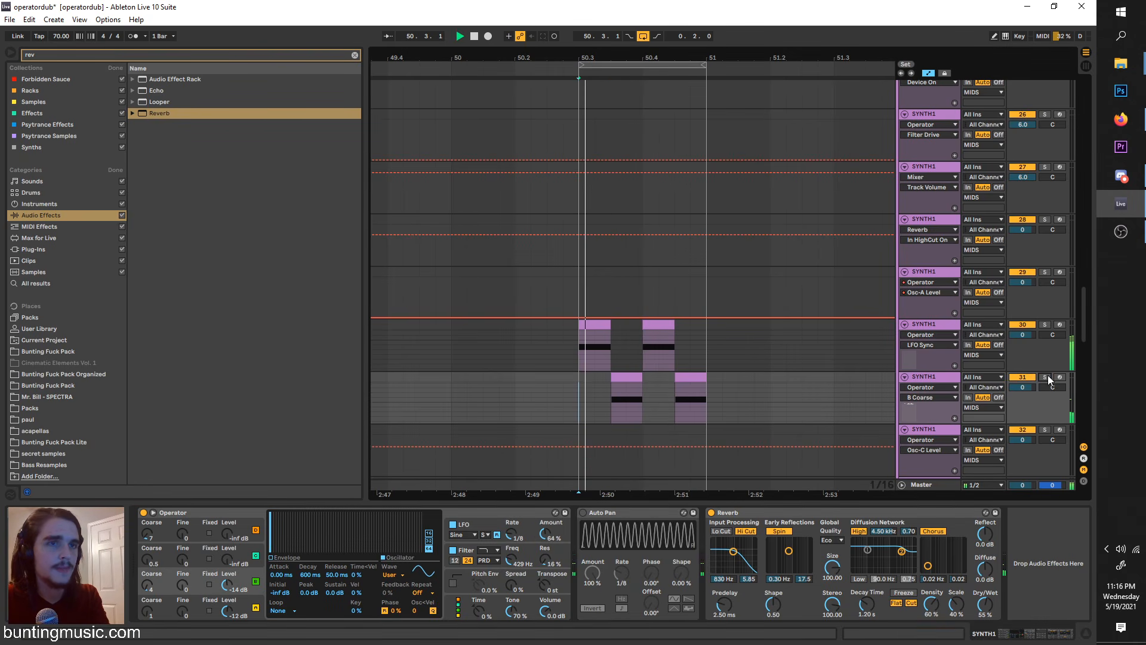
Step: Lower the note in the second clip of each of the two alternating tracks by one semitone and play the result
{"action": "left_click", "coordinate": [657, 325]}
{"action": "left_click", "coordinate": [573, 546]}
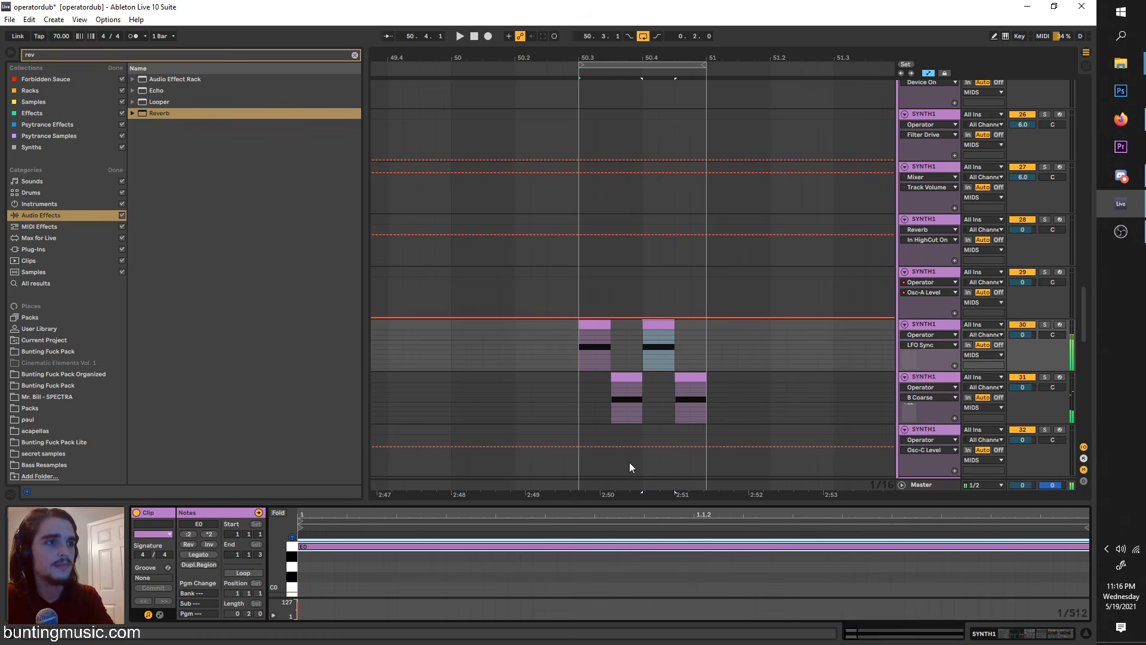
{"action": "key", "text": "Down"}
{"action": "left_click", "coordinate": [697, 379]}
{"action": "left_click", "coordinate": [634, 547]}
{"action": "key", "text": "Down"}
{"action": "left_click", "coordinate": [577, 411]}
{"action": "key", "text": "space"}
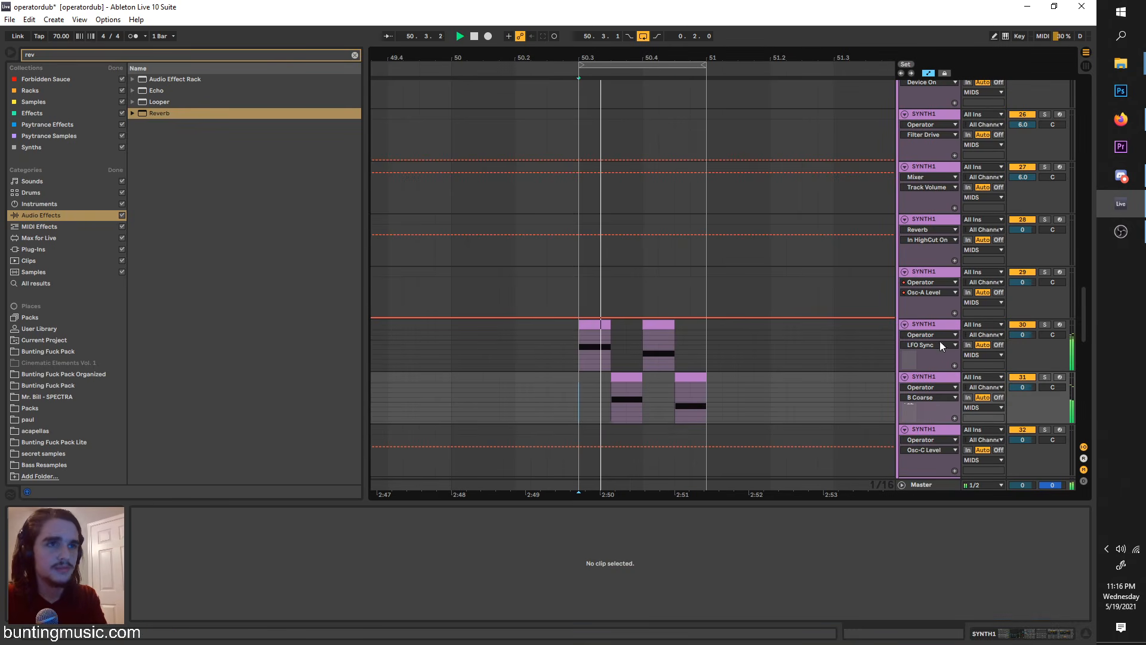
Step: Duplicate the lower of the two alternating SYNTH1 tracks and make the new track's clip span 50.3 to 51
{"action": "left_click", "coordinate": [937, 328]}
{"action": "left_click", "coordinate": [927, 379]}
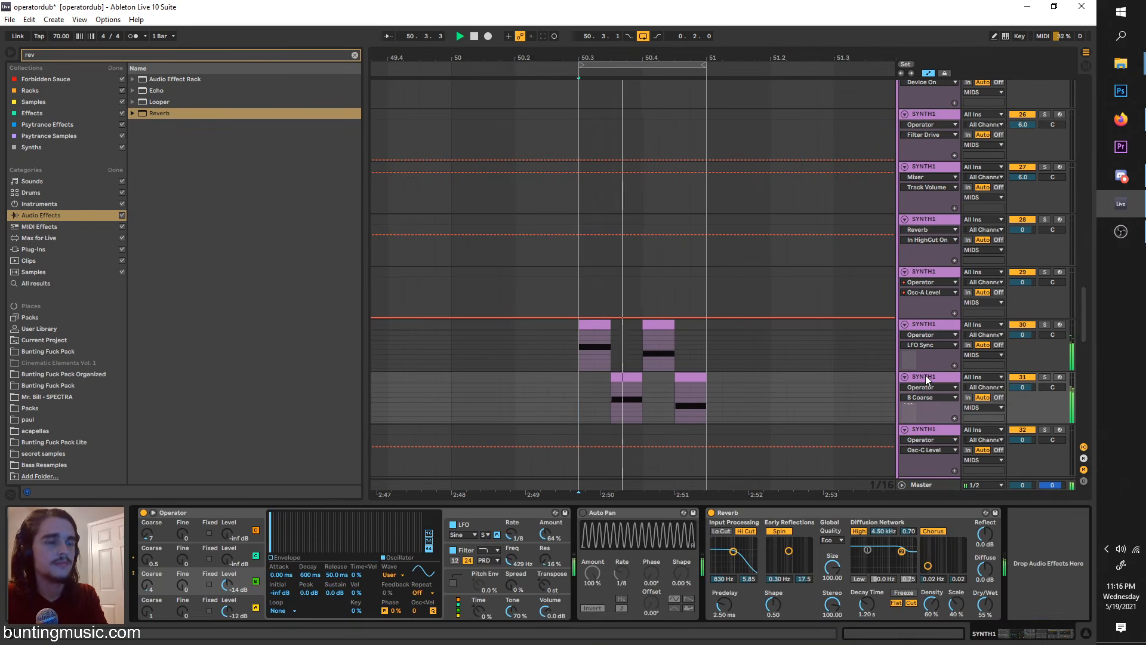
{"action": "scroll", "coordinate": [696, 107], "scroll_direction": "down", "scroll_amount": 3}
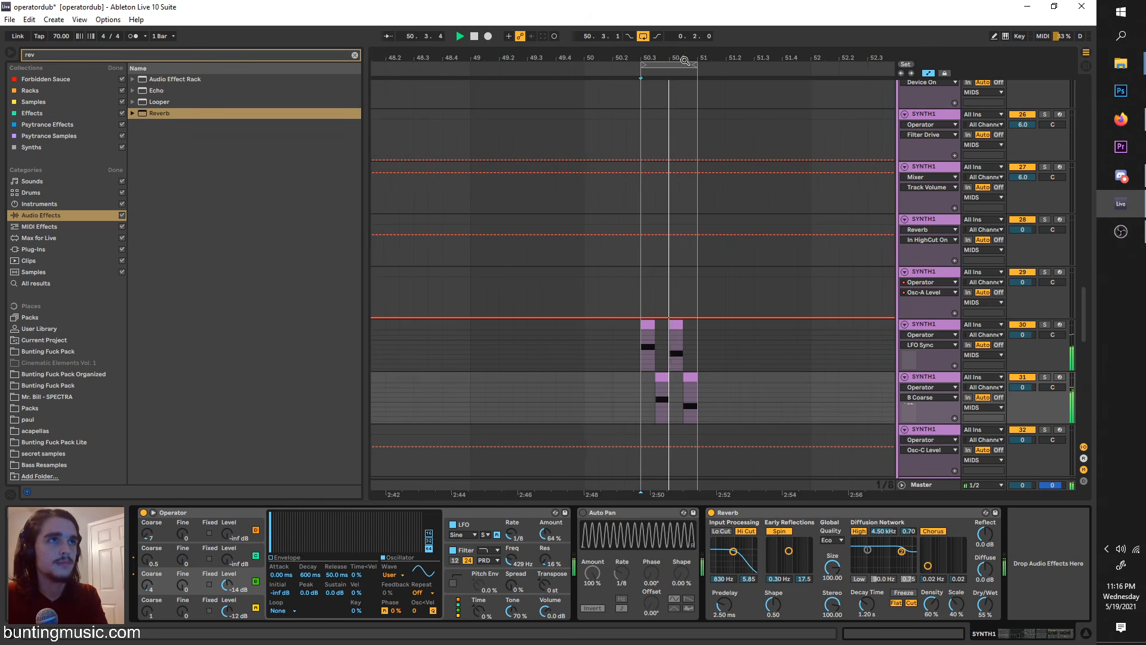
{"action": "left_click", "coordinate": [681, 65]}
{"action": "key", "text": "ctrl+d"}
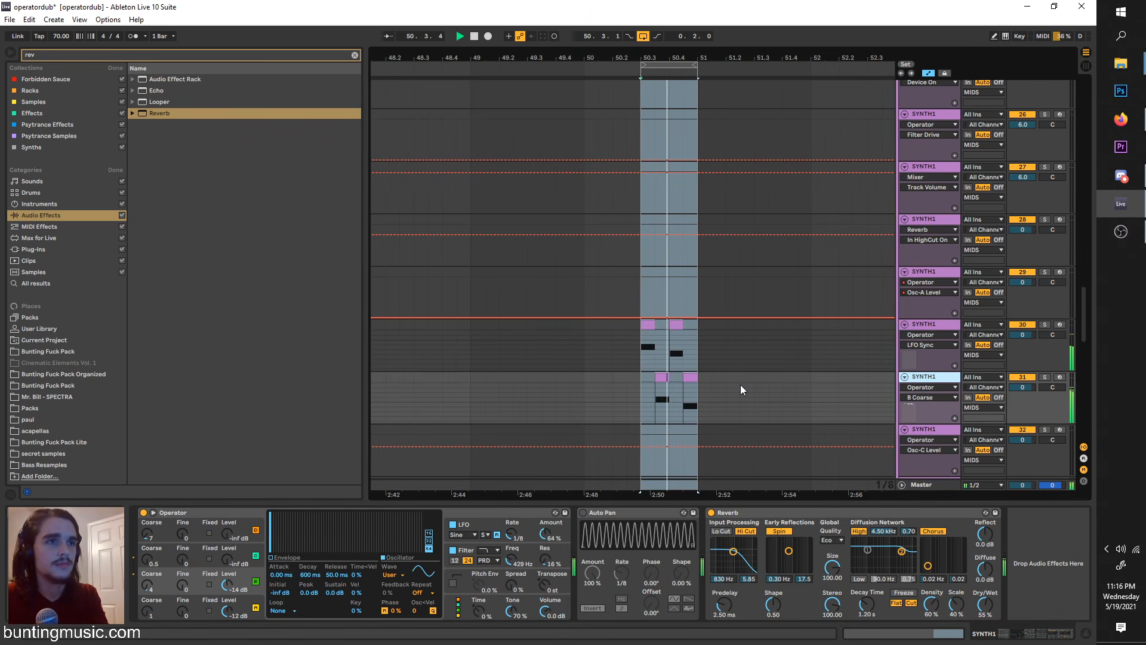
{"action": "key", "text": "space"}
{"action": "scroll", "coordinate": [659, 437], "scroll_direction": "up", "scroll_amount": 3}
{"action": "left_click", "coordinate": [666, 432]}
{"action": "mouse_move", "coordinate": [666, 432]}
{"action": "left_mouse_down"}
{"action": "mouse_move", "coordinate": [632, 428]}
{"action": "mouse_move", "coordinate": [743, 436]}
{"action": "left_mouse_up"}
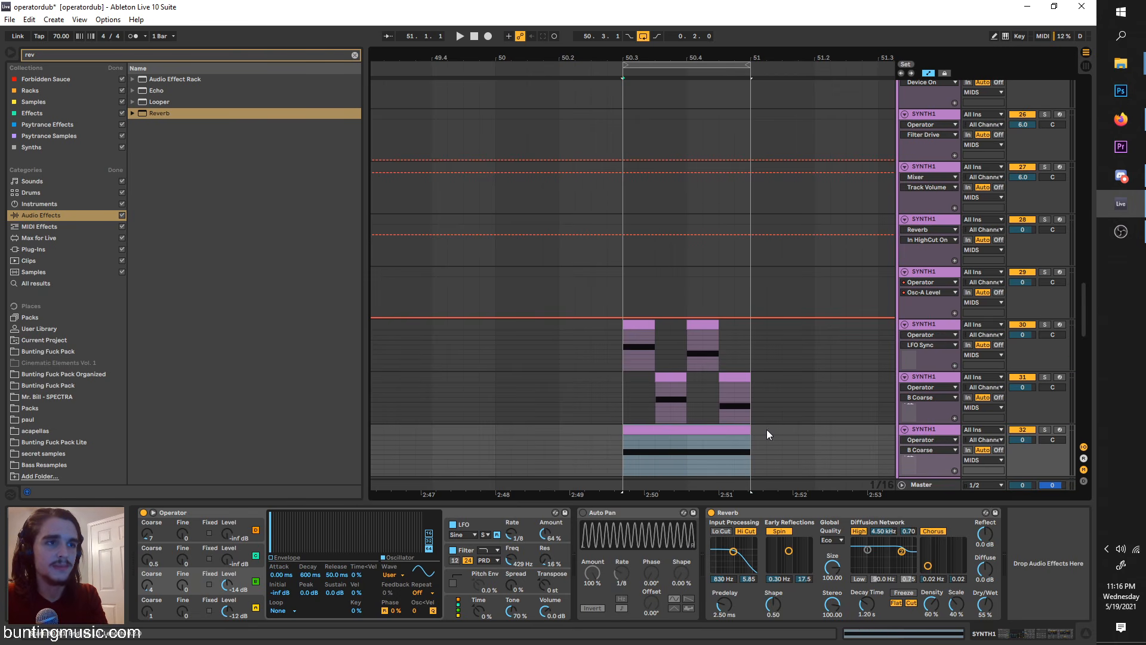
Step: Solo the new track and set oscillator A's Coarse to 14 and oscillator B to Coarse 0.5 at -18 dB
{"action": "left_click", "coordinate": [1045, 430]}
{"action": "key", "text": "space"}
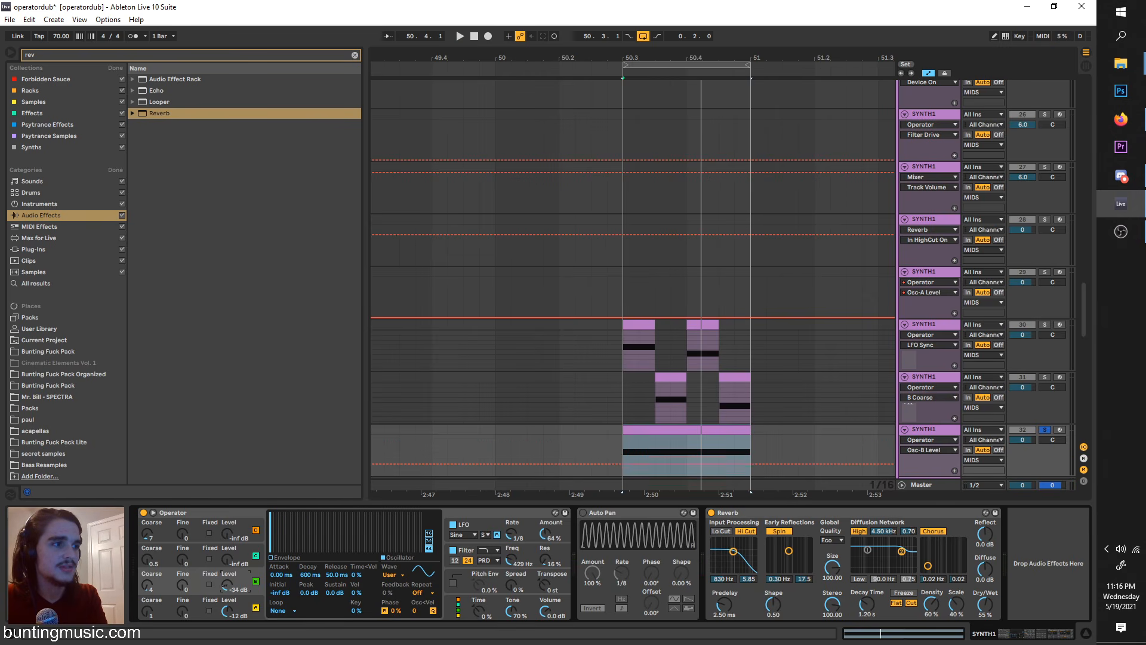
{"action": "left_click", "coordinate": [152, 619]}
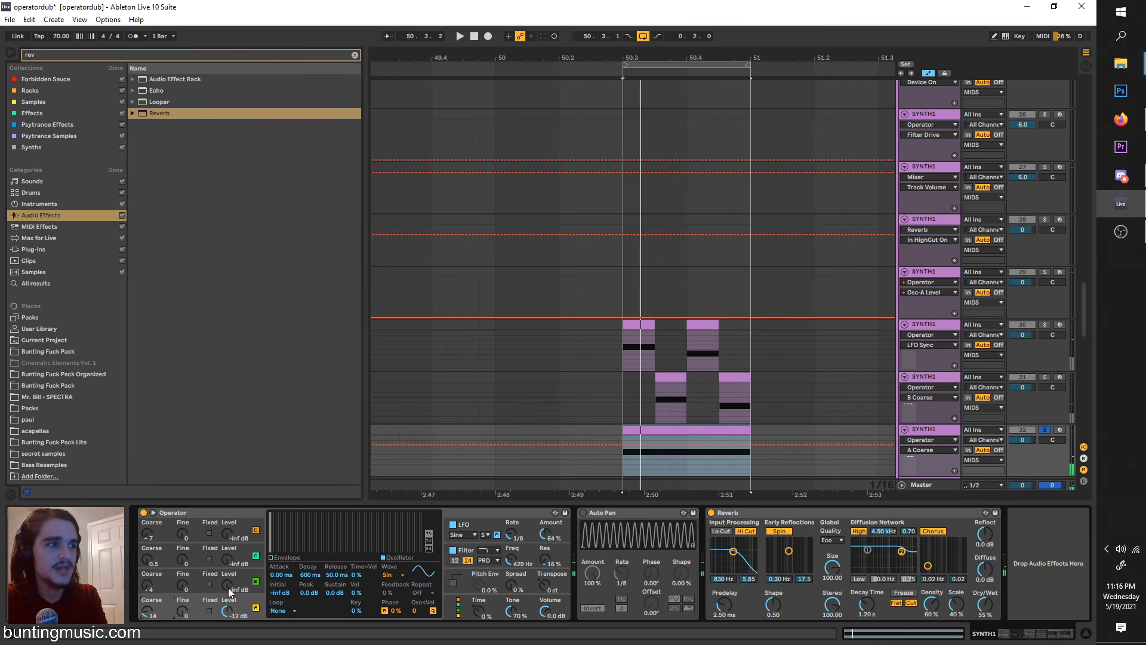
{"action": "left_click_drag", "start_coordinate": [229, 591], "coordinate": [230, 593]}
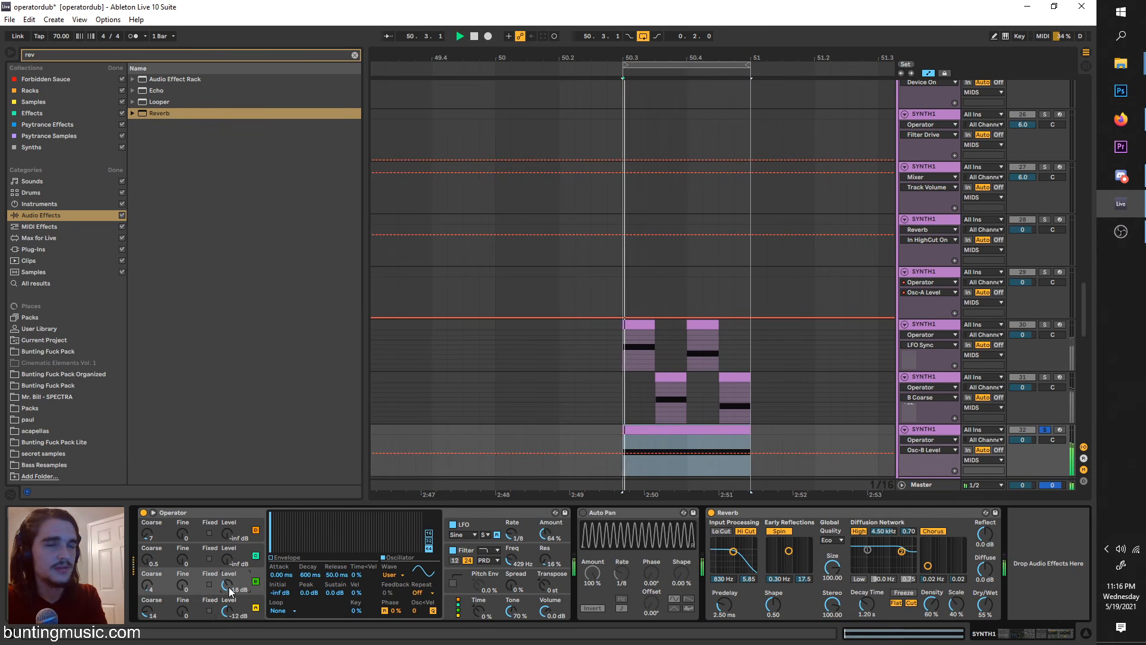
{"action": "left_click", "coordinate": [148, 587]}
{"action": "key", "text": "space"}
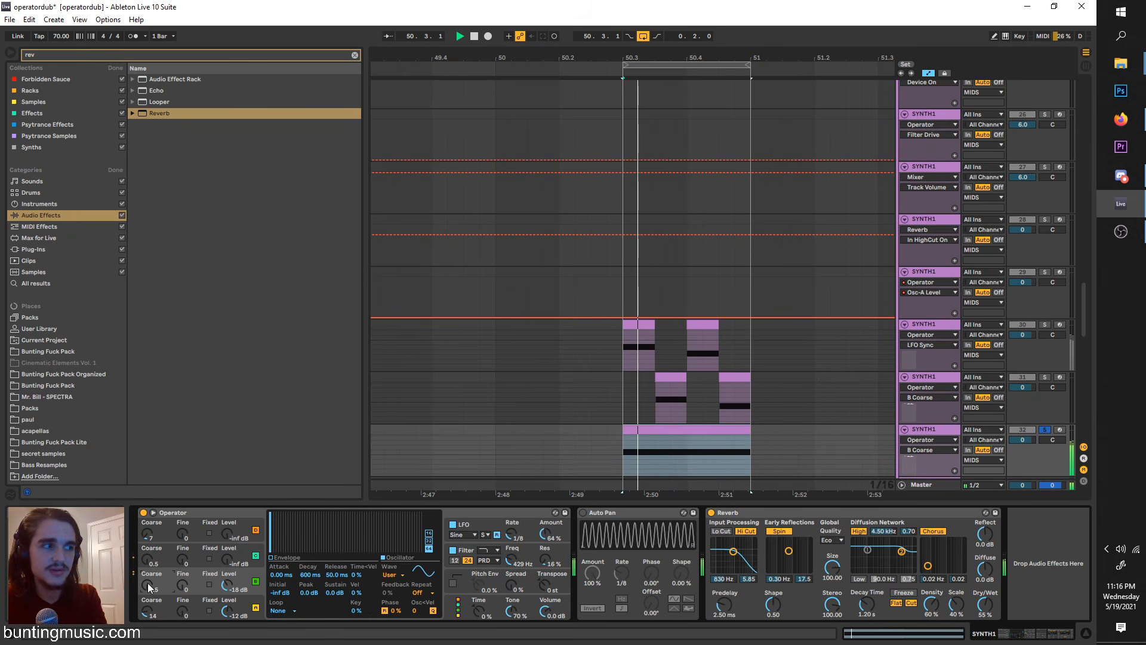
Step: Set oscillator C's level to -18 dB and clear the upper harmonics of its User waveform
{"action": "left_click", "coordinate": [234, 562]}
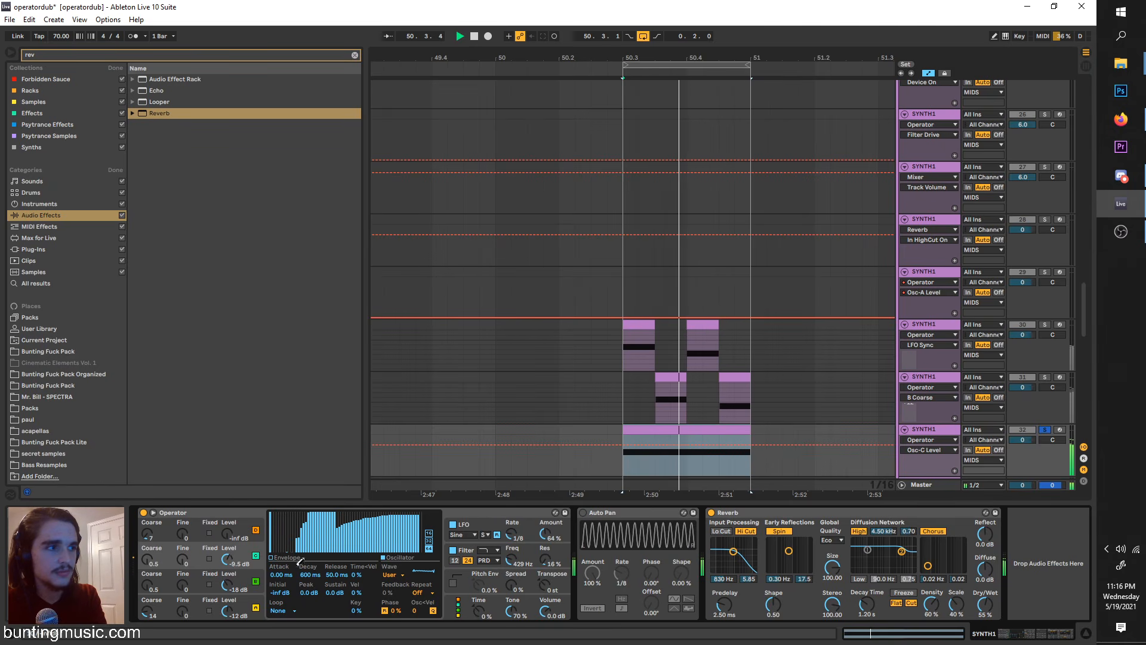
{"action": "left_click_drag", "start_coordinate": [293, 555], "coordinate": [425, 558]}
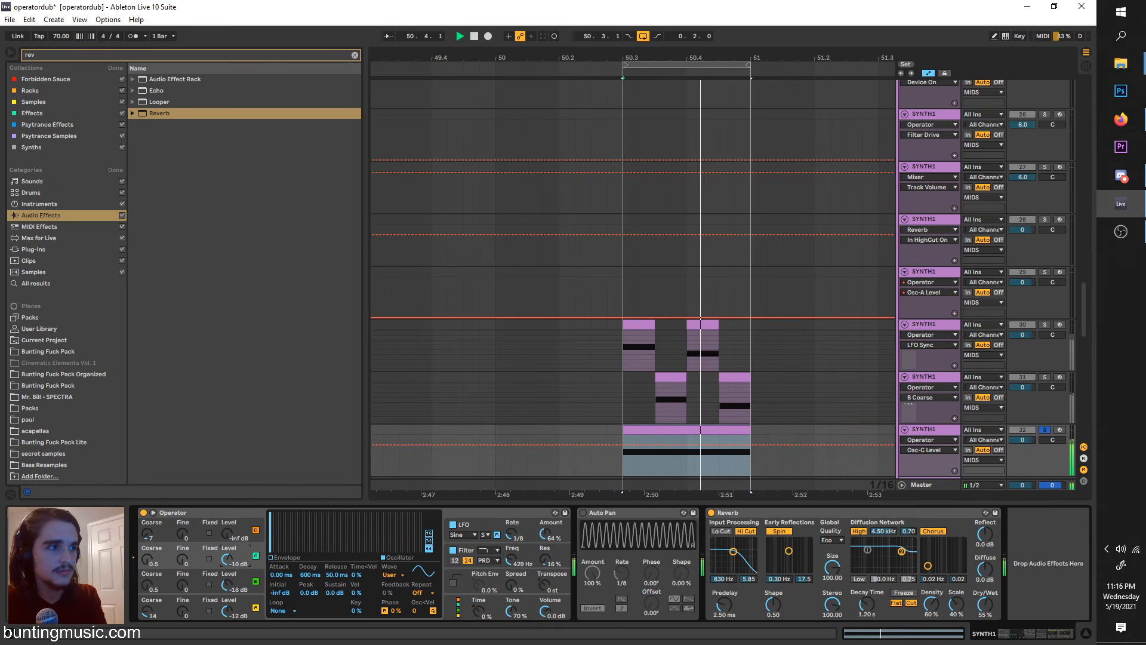
{"action": "left_click_drag", "start_coordinate": [227, 560], "coordinate": [227, 585]}
Step: Route the LFO to oscillators A to D and reduce its amount to 20 %
{"action": "left_click", "coordinate": [458, 523]}
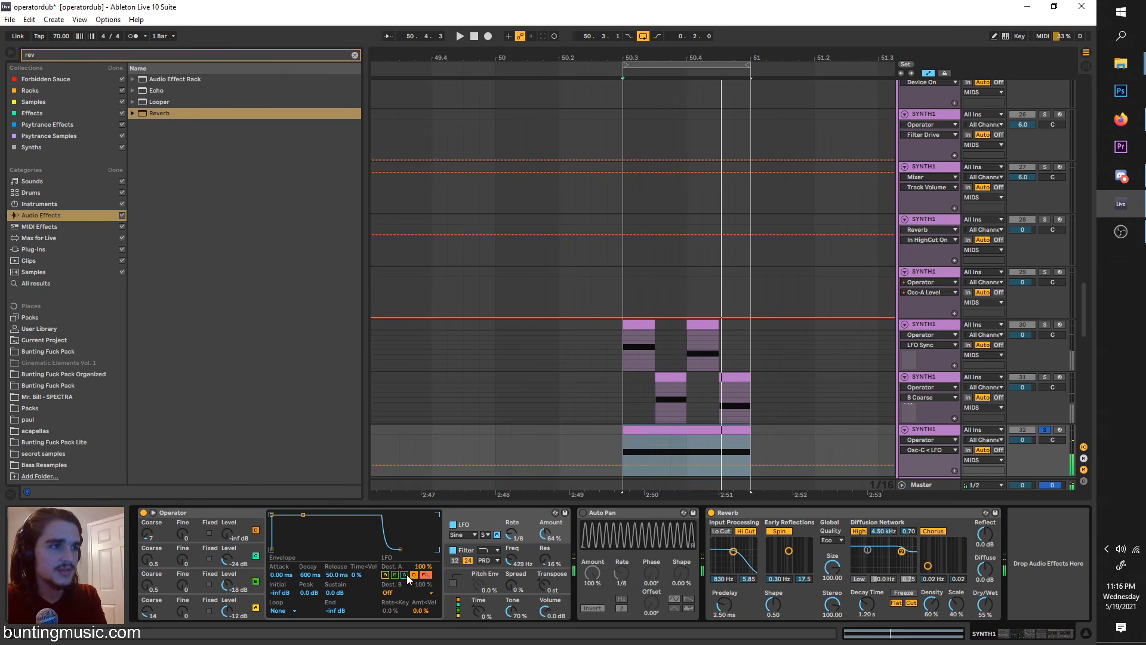
{"action": "left_click_drag", "start_coordinate": [546, 534], "coordinate": [545, 549]}
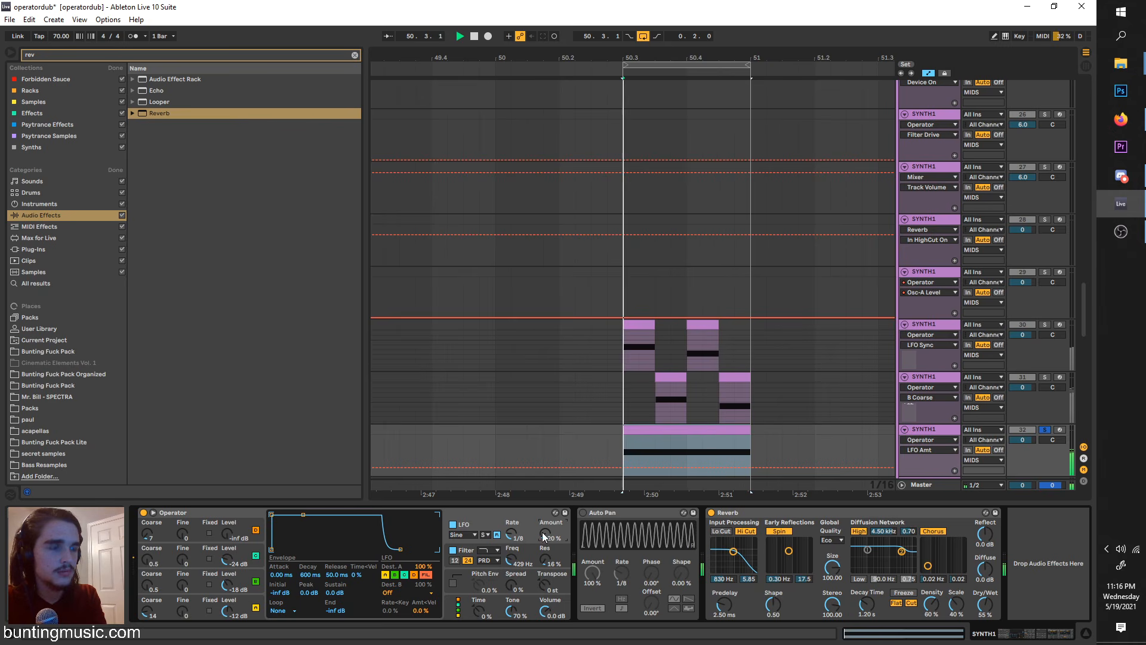
Step: With the lowest SYNTH1 track unsoloed, duplicate the 50.3 to 51 section and extend the loop to 51.3
{"action": "left_click", "coordinate": [1044, 430]}
{"action": "scroll", "coordinate": [827, 349], "scroll_direction": "down", "scroll_amount": 3}
{"action": "scroll", "coordinate": [763, 319], "scroll_direction": "right", "scroll_amount": 3}
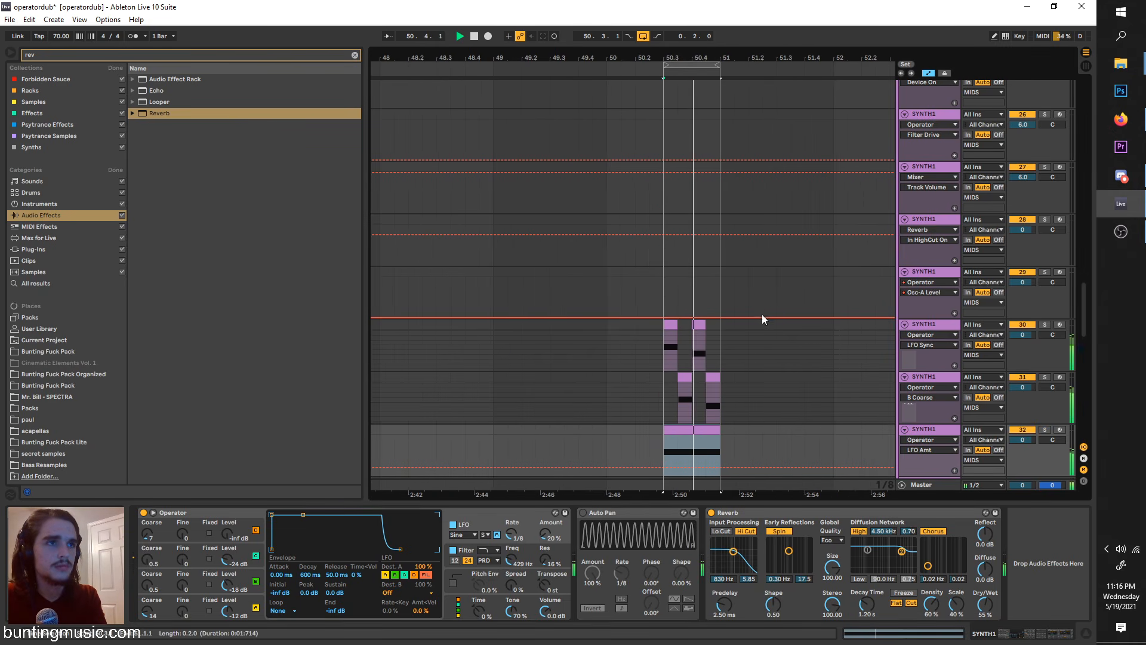
{"action": "left_click", "coordinate": [710, 65]}
{"action": "key", "text": "ctrl+d"}
{"action": "left_click_drag", "start_coordinate": [718, 65], "coordinate": [785, 75]}
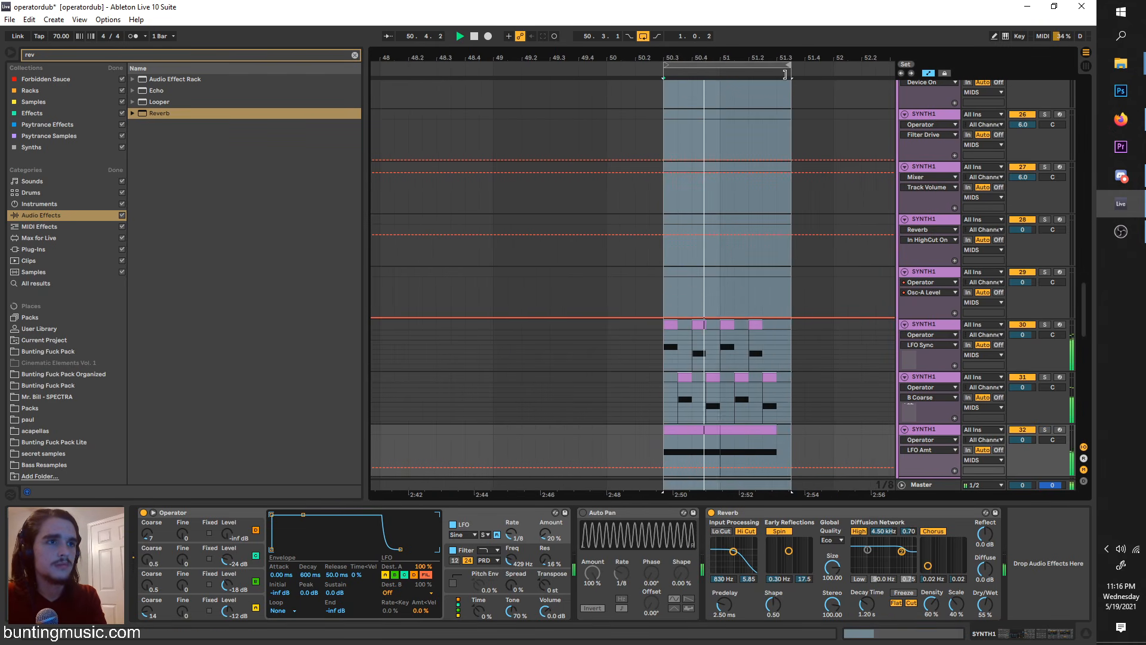
Step: Copy the one-bar KICKSNARE clip before the drop to 50.3 and loop playback over it
{"action": "scroll", "coordinate": [757, 298], "scroll_direction": "down", "scroll_amount": 5}
{"action": "scroll", "coordinate": [776, 228], "scroll_direction": "up", "scroll_amount": 3}
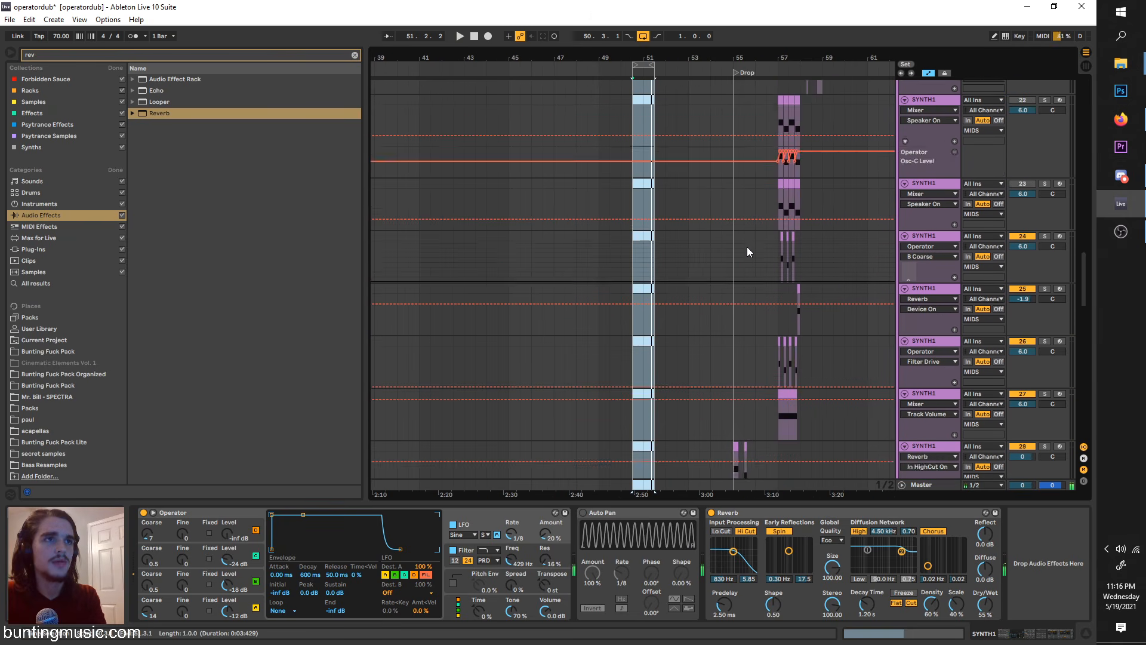
{"action": "scroll", "coordinate": [747, 245], "scroll_direction": "up", "scroll_amount": 10}
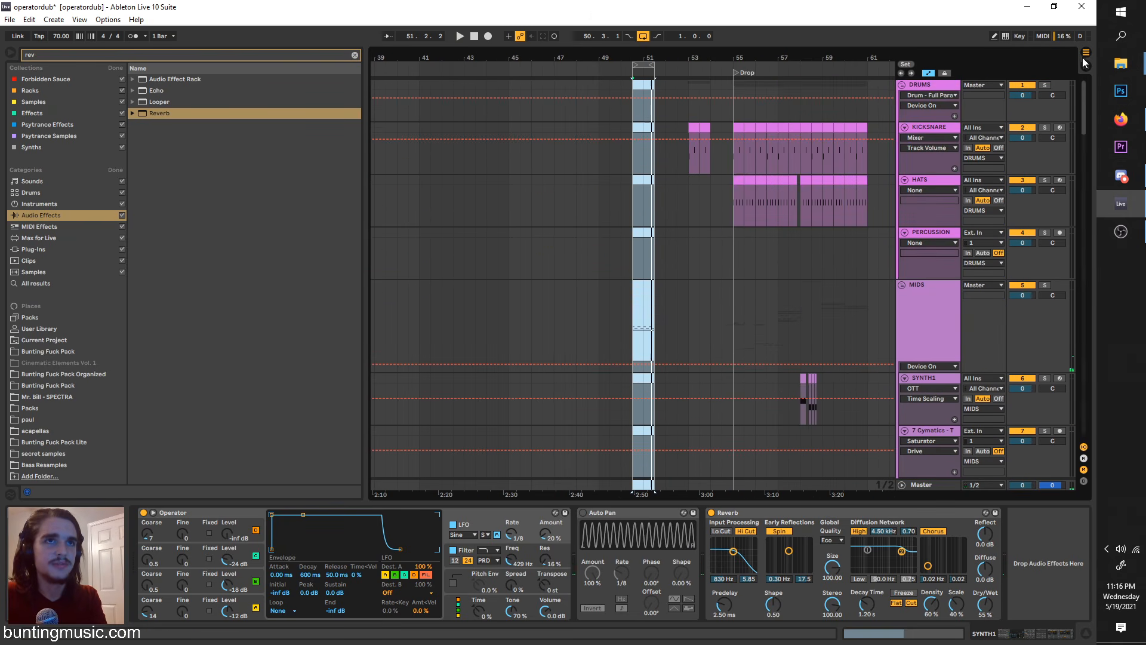
{"action": "left_click_drag", "start_coordinate": [682, 124], "coordinate": [702, 163]}
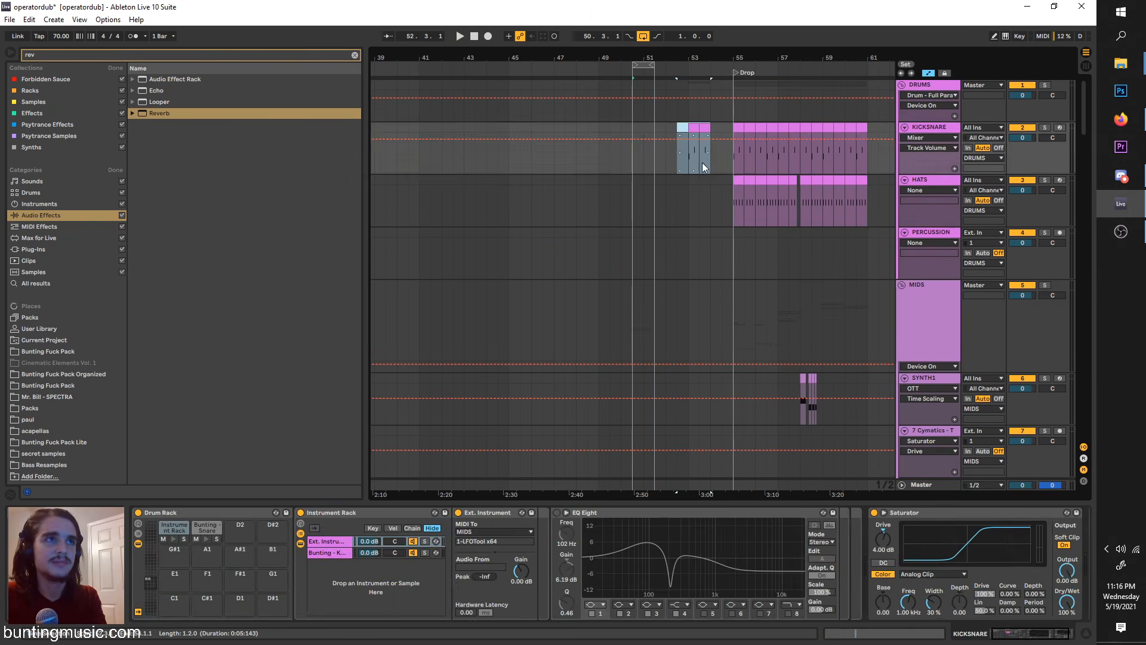
{"action": "key", "text": "ctrl+c"}
{"action": "left_click", "coordinate": [636, 135]}
{"action": "key", "text": "ctrl+v"}
{"action": "key", "text": "ctrl+l"}
{"action": "key", "text": "space"}
{"action": "scroll", "coordinate": [638, 159], "scroll_direction": "up", "scroll_amount": 2}
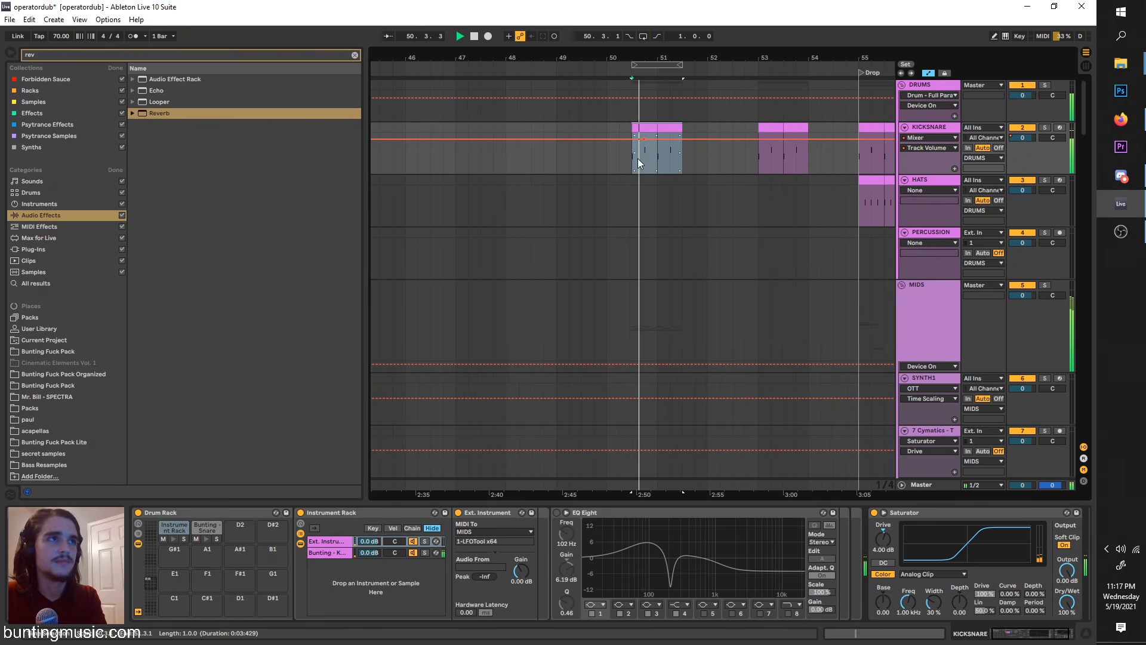
{"action": "left_click", "coordinate": [639, 131]}
{"action": "key", "text": "ctrl+l"}
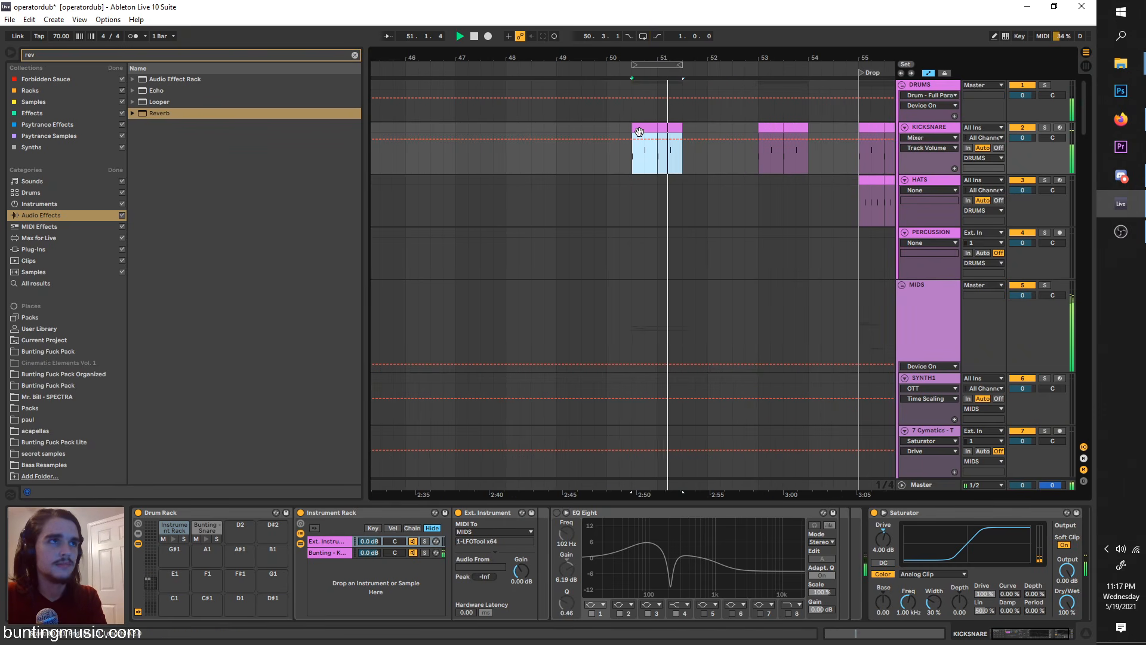
{"action": "key", "text": "space"}
Step: Play the bass pattern with the drums and solo the upper of the two alternating SYNTH1 tracks
{"action": "left_click_drag", "start_coordinate": [1085, 116], "coordinate": [1085, 466]}
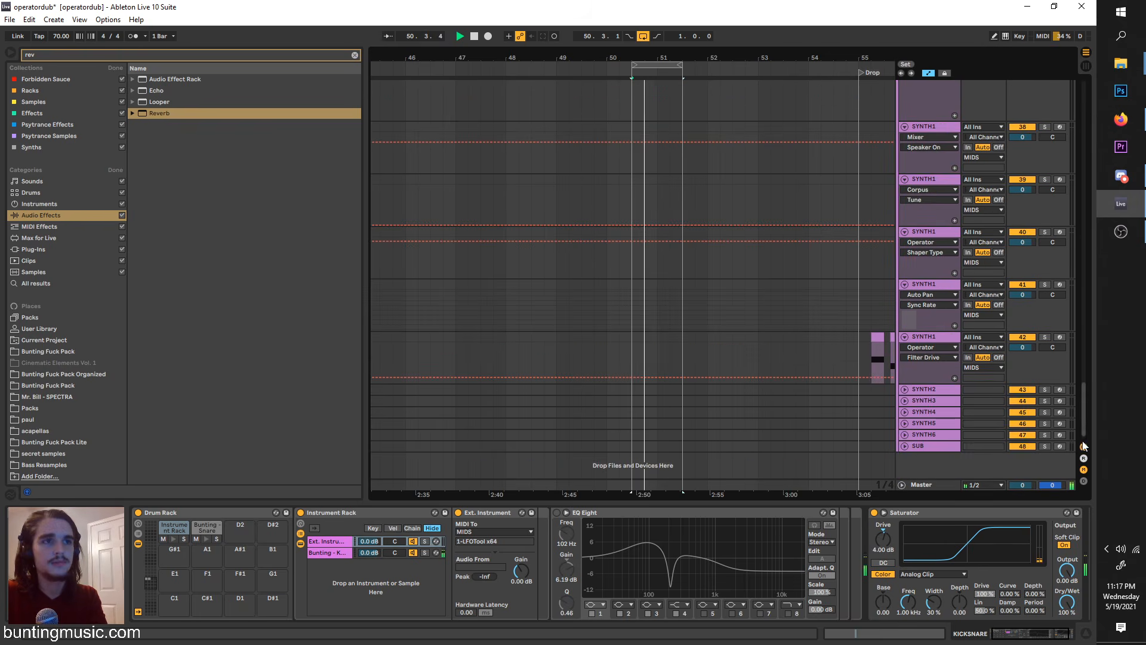
{"action": "scroll", "coordinate": [655, 301], "scroll_direction": "up", "scroll_amount": 3}
{"action": "scroll", "coordinate": [655, 302], "scroll_direction": "up", "scroll_amount": 10}
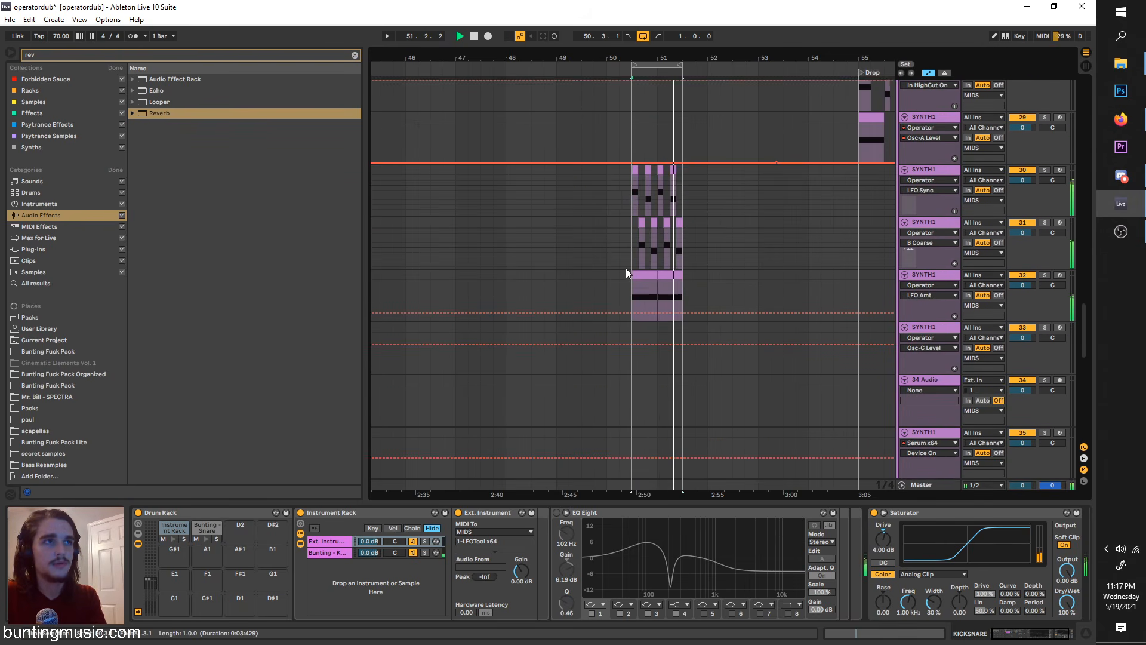
{"action": "scroll", "coordinate": [630, 219], "scroll_direction": "up", "scroll_amount": 2}
{"action": "left_click", "coordinate": [630, 220]}
{"action": "key", "text": "space"}
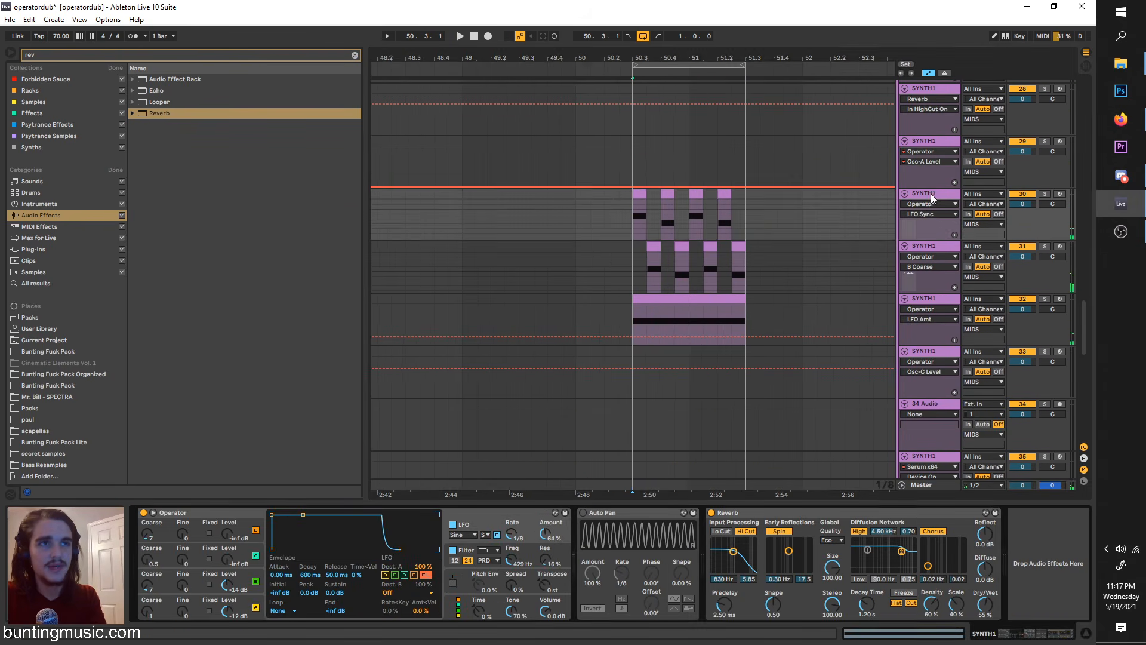
{"action": "scroll", "coordinate": [622, 253], "scroll_direction": "up", "scroll_amount": 4}
{"action": "left_click", "coordinate": [1045, 194]}
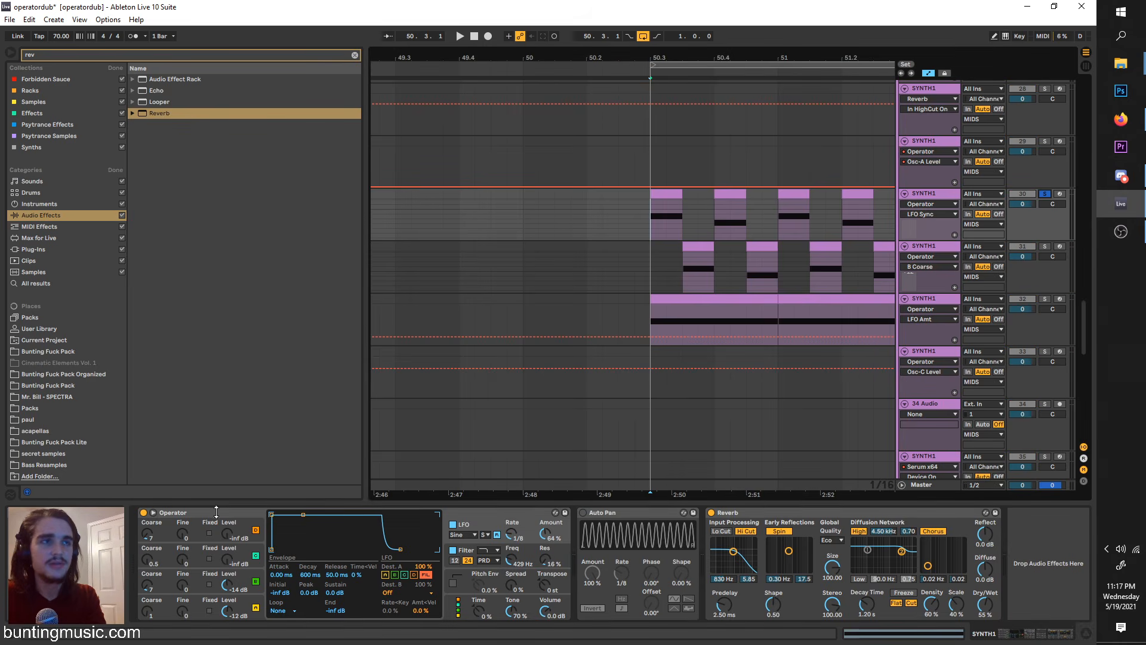
Step: Set oscillator A's envelope to a 135 ms decay with sustain at -inf dB
{"action": "left_click", "coordinate": [227, 611]}
{"action": "left_click", "coordinate": [285, 558]}
{"action": "key", "text": "space"}
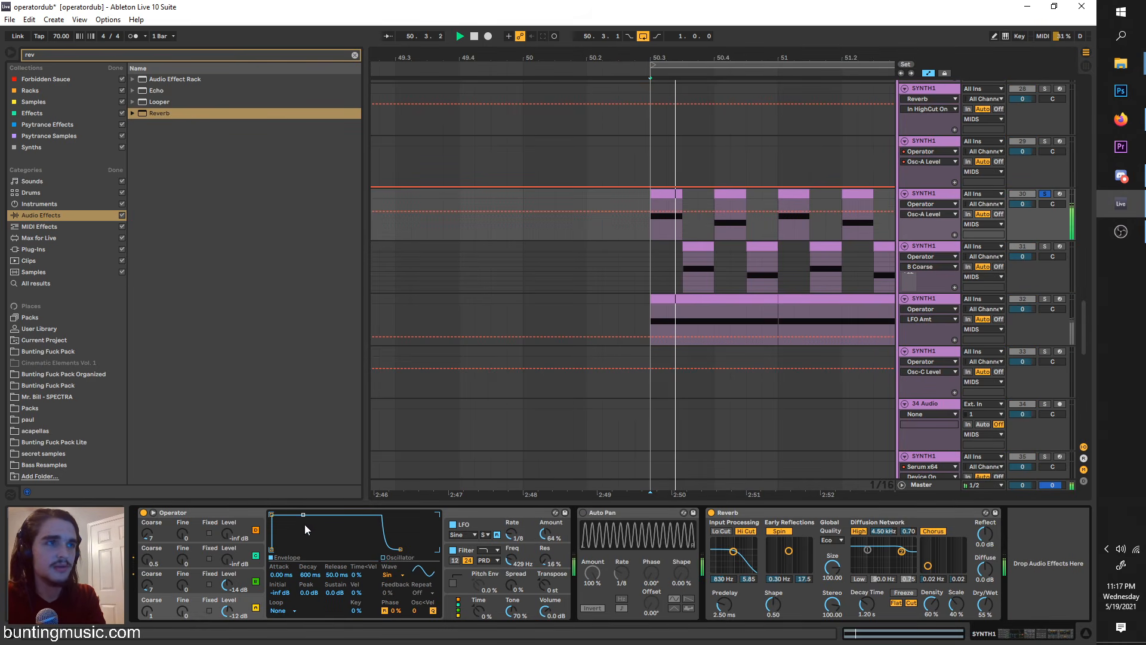
{"action": "left_click_drag", "start_coordinate": [303, 515], "coordinate": [296, 549]}
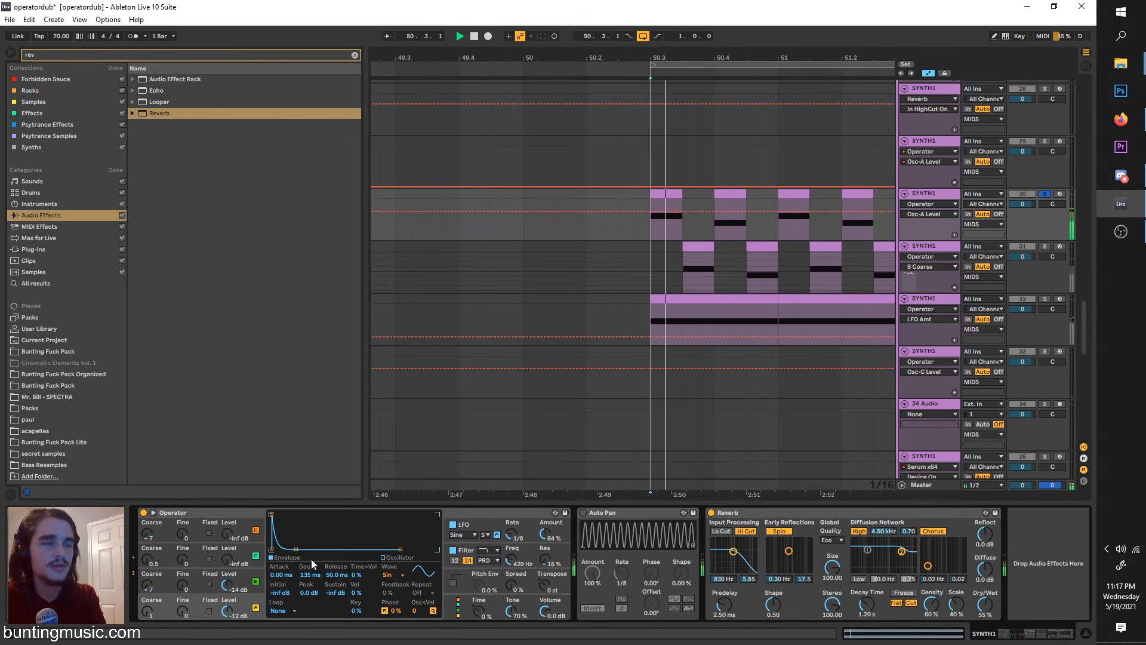
Step: Move the soloed track's first clip to 50.2 and lengthen oscillator A's decay to 1.87 s
{"action": "mouse_move", "coordinate": [664, 193]}
{"action": "left_mouse_down"}
{"action": "mouse_move", "coordinate": [589, 203]}
{"action": "mouse_move", "coordinate": [590, 229]}
{"action": "left_mouse_up"}
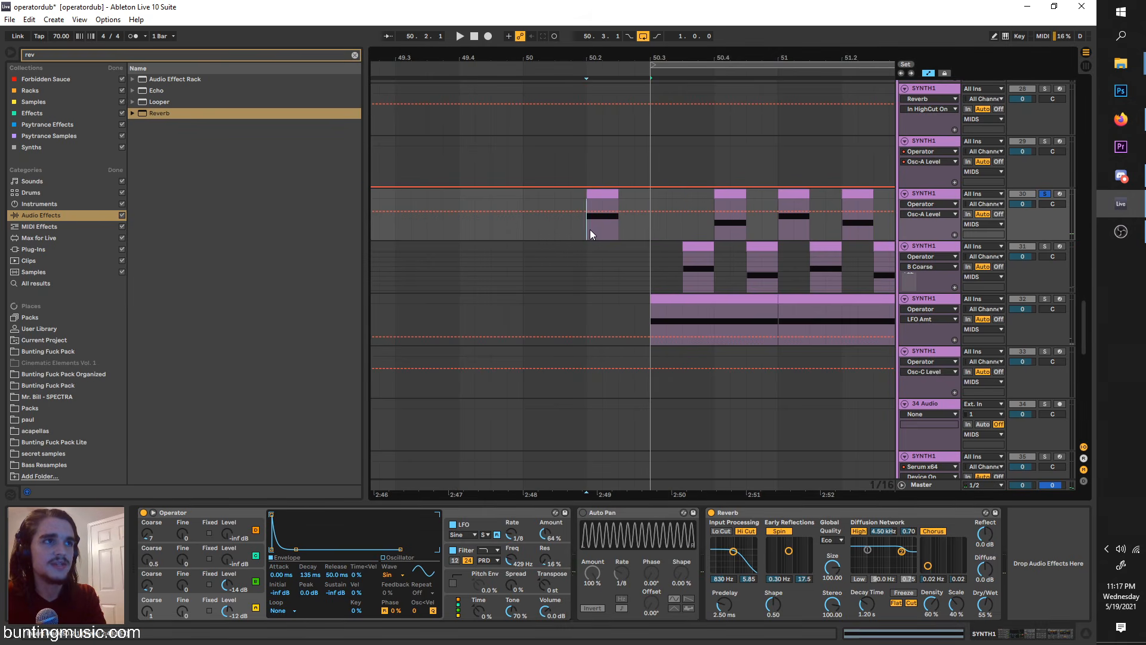
{"action": "key", "text": "space"}
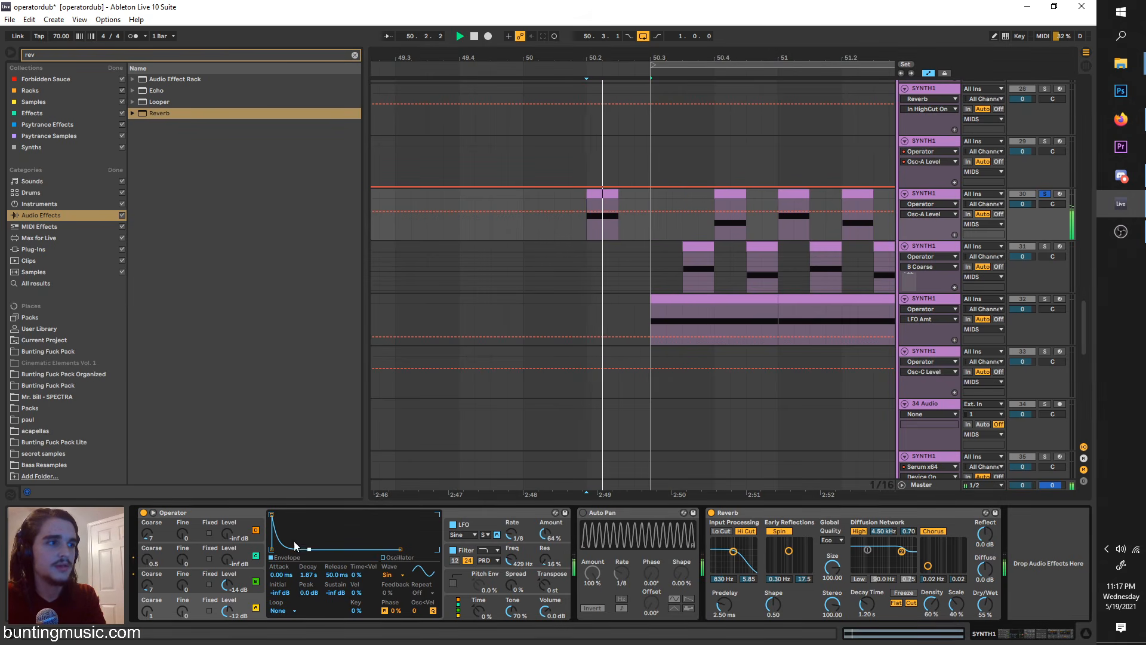
{"action": "left_click_drag", "start_coordinate": [296, 549], "coordinate": [309, 549]}
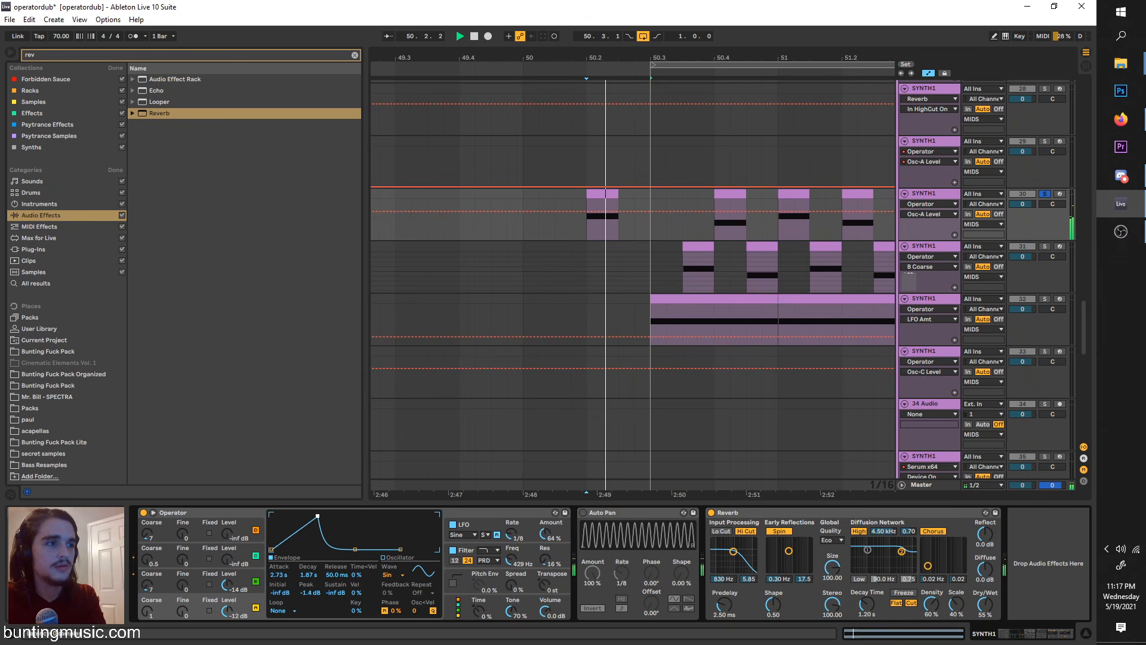
Step: Set oscillator A's envelope attack to 828 ms and play the isolated clip
{"action": "left_click_drag", "start_coordinate": [271, 514], "coordinate": [312, 514]}
{"action": "key", "text": "space"}
{"action": "key", "text": "space"}
Step: Turn off Operator's LFO and filter on the soloed track and play the clip
{"action": "key", "text": "space"}
{"action": "key", "text": "space"}
{"action": "left_click", "coordinate": [453, 525]}
{"action": "left_click", "coordinate": [452, 550]}
Step: Shorten oscillator A's envelope attack to 427 ms while replaying the clip
{"action": "key", "text": "space"}
{"action": "key", "text": "space"}
{"action": "key", "text": "space"}
{"action": "left_click", "coordinate": [252, 606]}
{"action": "key", "text": "space"}
{"action": "key", "text": "space"}
{"action": "key", "text": "space"}
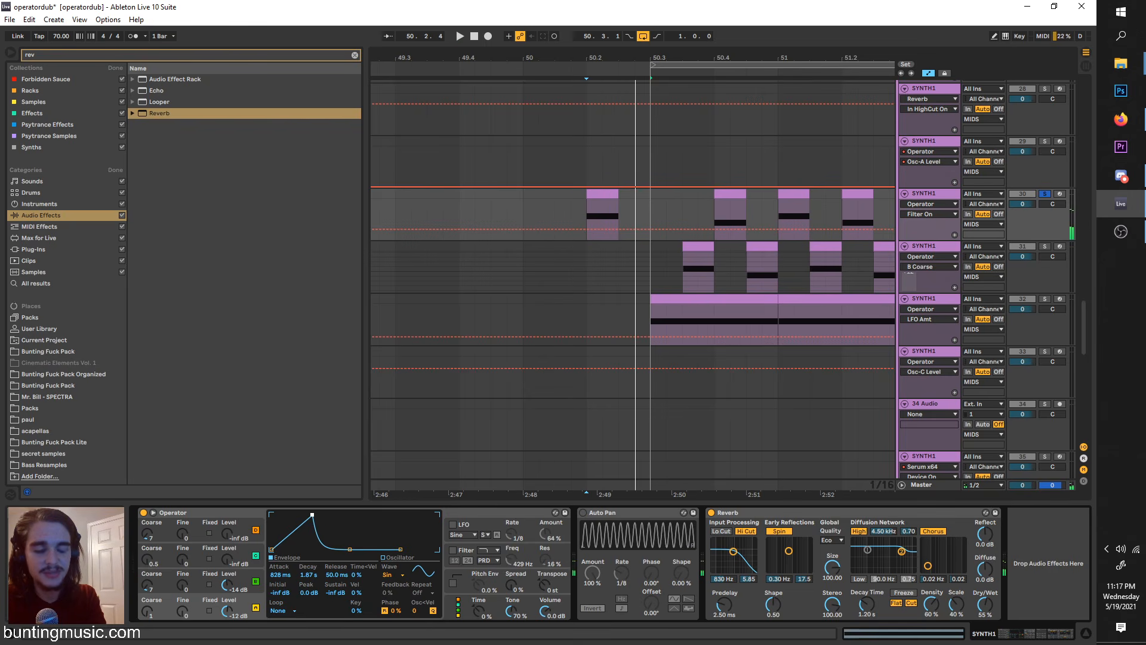
{"action": "key", "text": "space"}
{"action": "left_click_drag", "start_coordinate": [312, 515], "coordinate": [310, 515]}
{"action": "key", "text": "space"}
{"action": "key", "text": "space"}
{"action": "key", "text": "space"}
{"action": "key", "text": "space"}
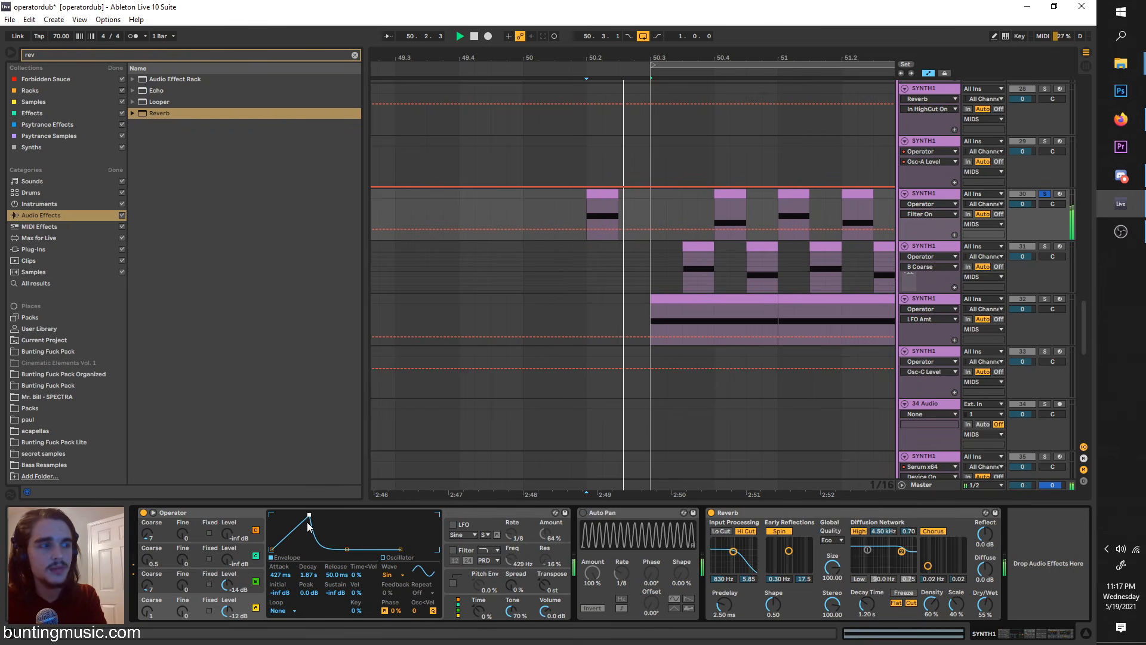
Step: Extend the soloed track's first clip so it spans 50.2 to 50.3 and play it
{"action": "key", "text": "space"}
{"action": "left_click_drag", "start_coordinate": [615, 190], "coordinate": [648, 191]}
{"action": "key", "text": "space"}
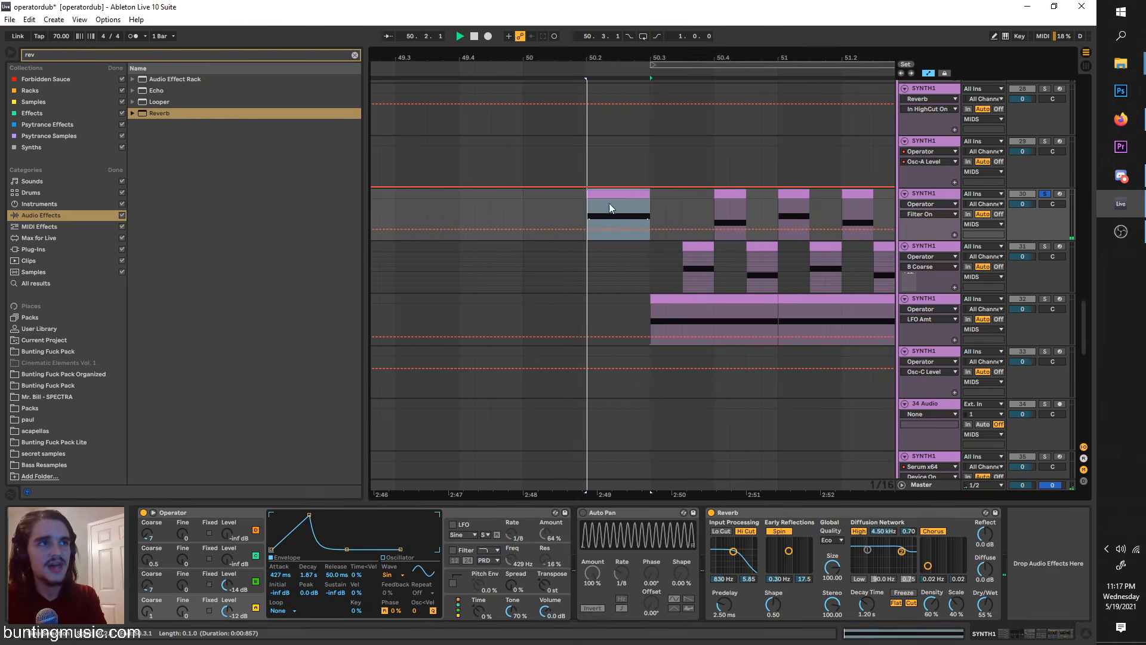
{"action": "left_click", "coordinate": [584, 210]}
Step: Set oscillator B's attack to 9.10 ms and level to -26 dB, and oscillator C's level to -25 dB
{"action": "left_click", "coordinate": [240, 576]}
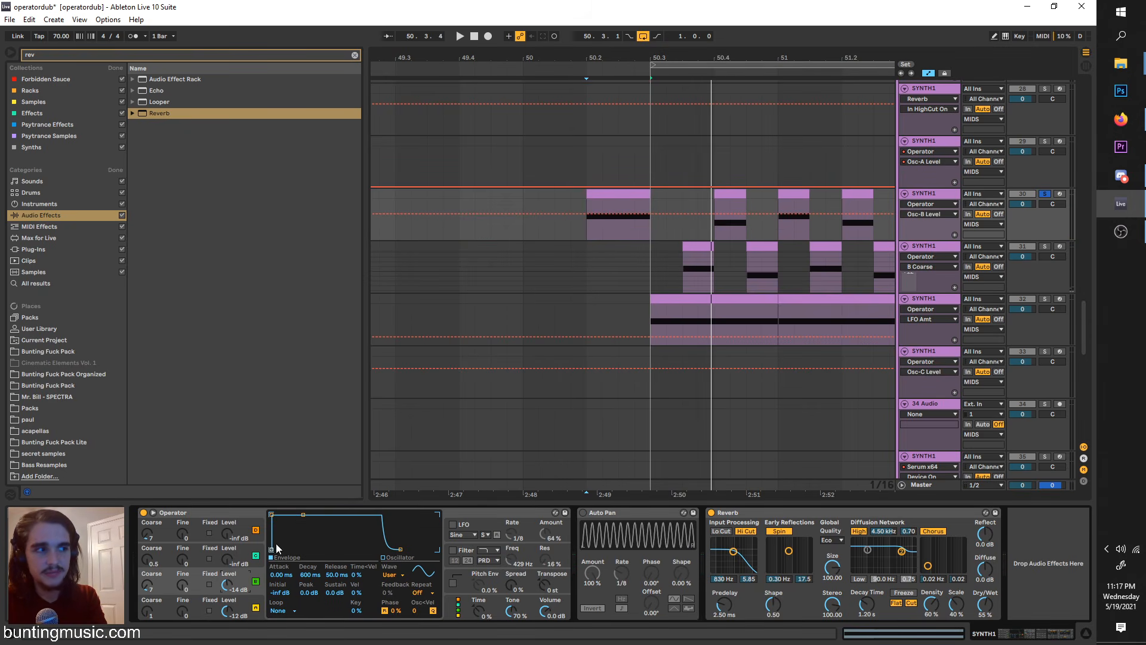
{"action": "left_click_drag", "start_coordinate": [276, 521], "coordinate": [295, 522]}
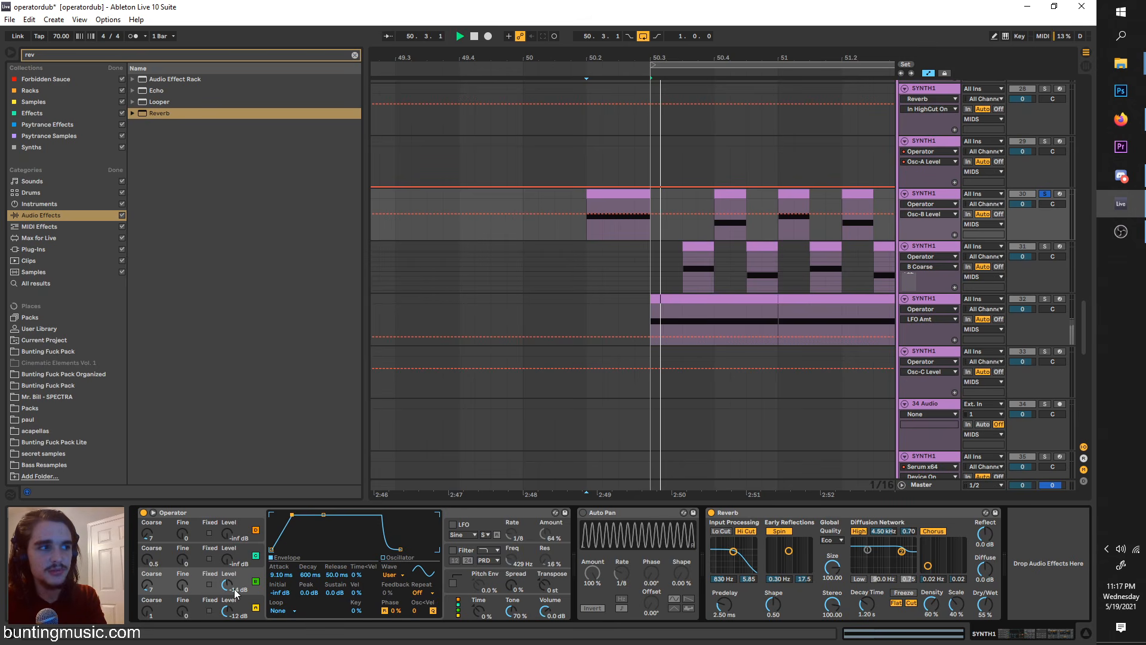
{"action": "left_click_drag", "start_coordinate": [228, 583], "coordinate": [229, 555]}
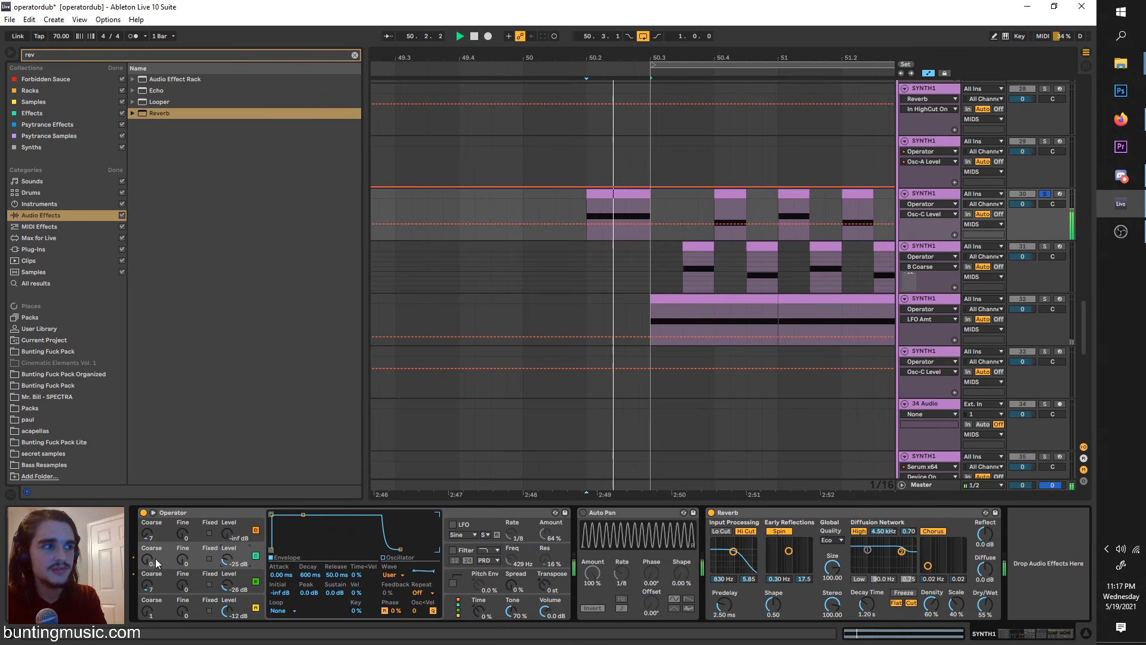
Step: Set oscillator C's Coarse to 0.5 and its envelope to a 2.38 s decay with sustain at -inf dB
{"action": "left_click_drag", "start_coordinate": [155, 558], "coordinate": [155, 555]}
{"action": "key", "text": "space"}
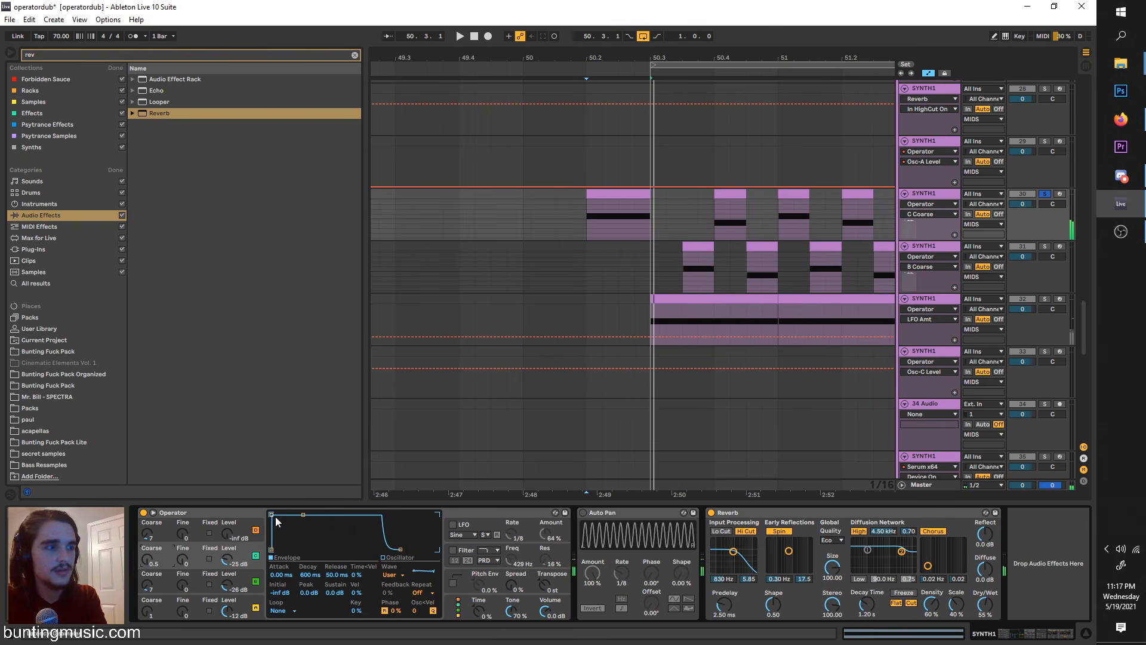
{"action": "left_click_drag", "start_coordinate": [292, 517], "coordinate": [311, 548]}
{"action": "key", "text": "space"}
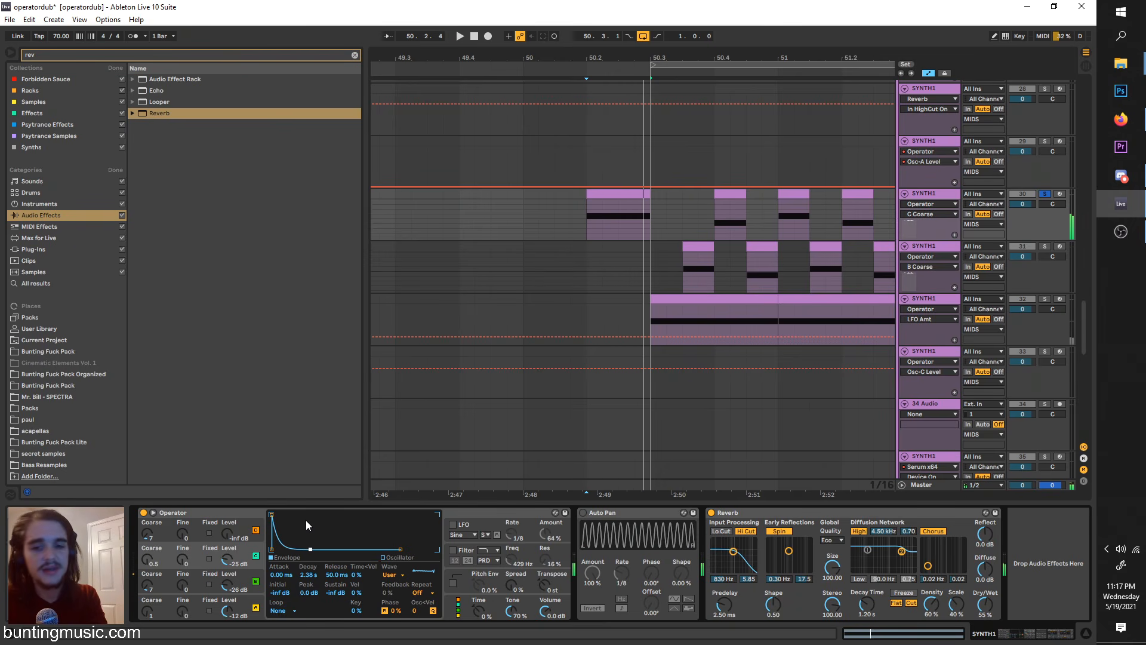
Step: Set oscillator D to -17 dB with a 374 ms attack, and lengthen the first clip to span 50 to 50.3
{"action": "left_click_drag", "start_coordinate": [239, 537], "coordinate": [239, 525]}
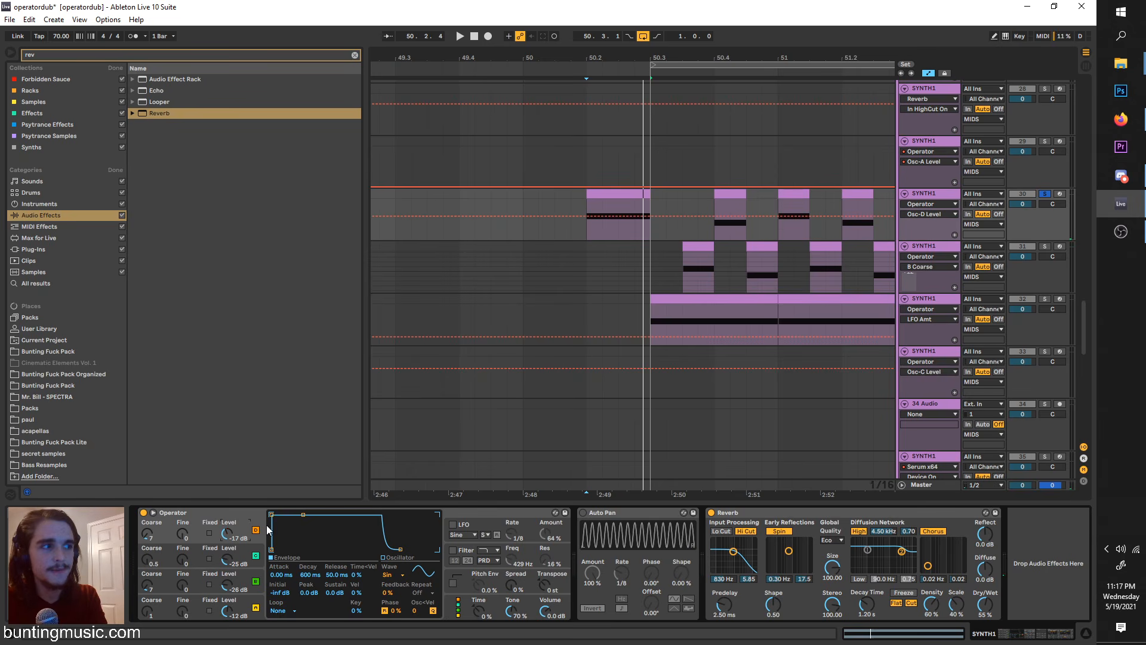
{"action": "mouse_move", "coordinate": [621, 189]}
{"action": "left_mouse_down"}
{"action": "mouse_move", "coordinate": [540, 194]}
{"action": "mouse_move", "coordinate": [650, 194]}
{"action": "left_mouse_up"}
{"action": "left_click", "coordinate": [530, 230]}
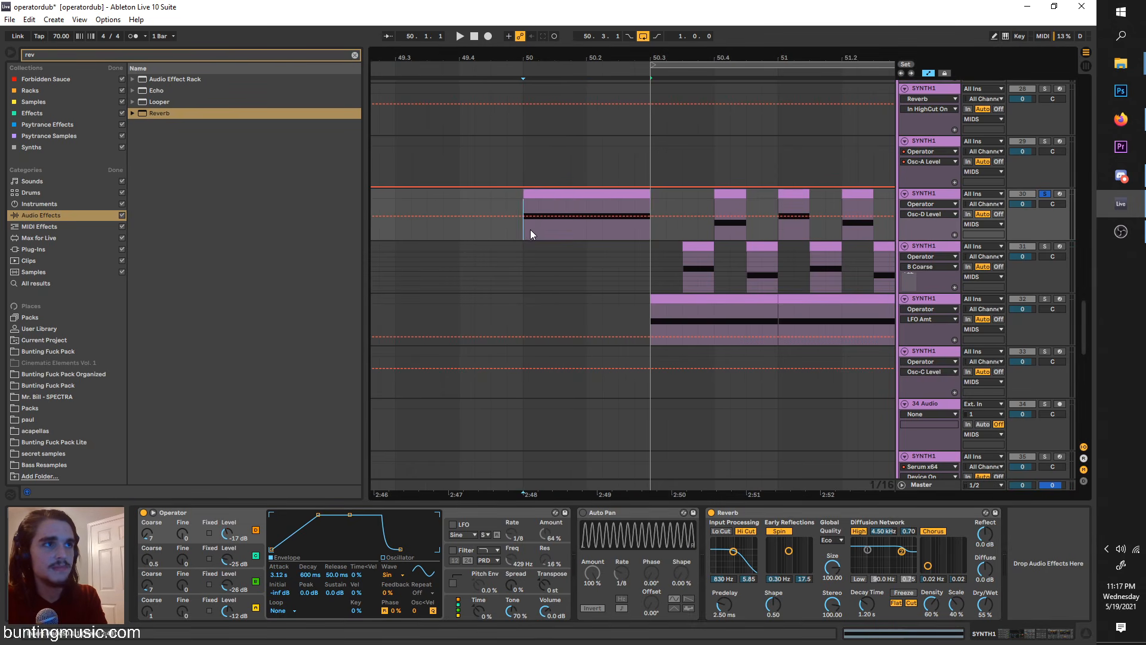
{"action": "left_click_drag", "start_coordinate": [307, 520], "coordinate": [325, 522]}
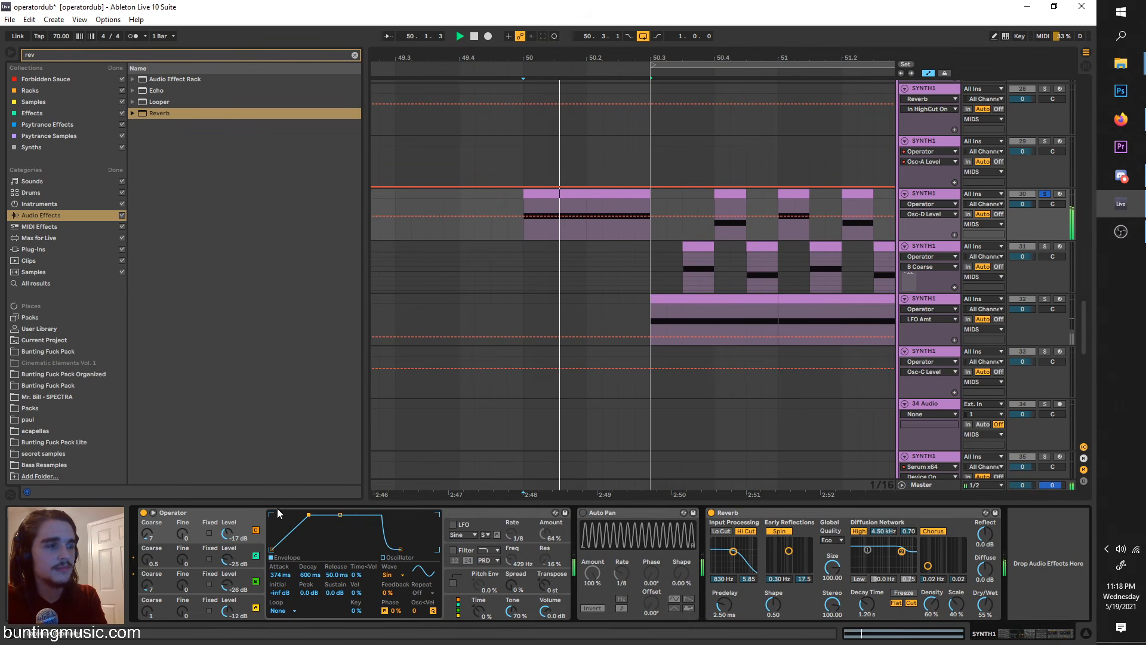
Step: Set oscillator D's level to 0.0 dB and its Coarse to 2, playing the clip to hear the change
{"action": "left_click", "coordinate": [148, 535]}
{"action": "key", "text": "space"}
{"action": "key", "text": "space"}
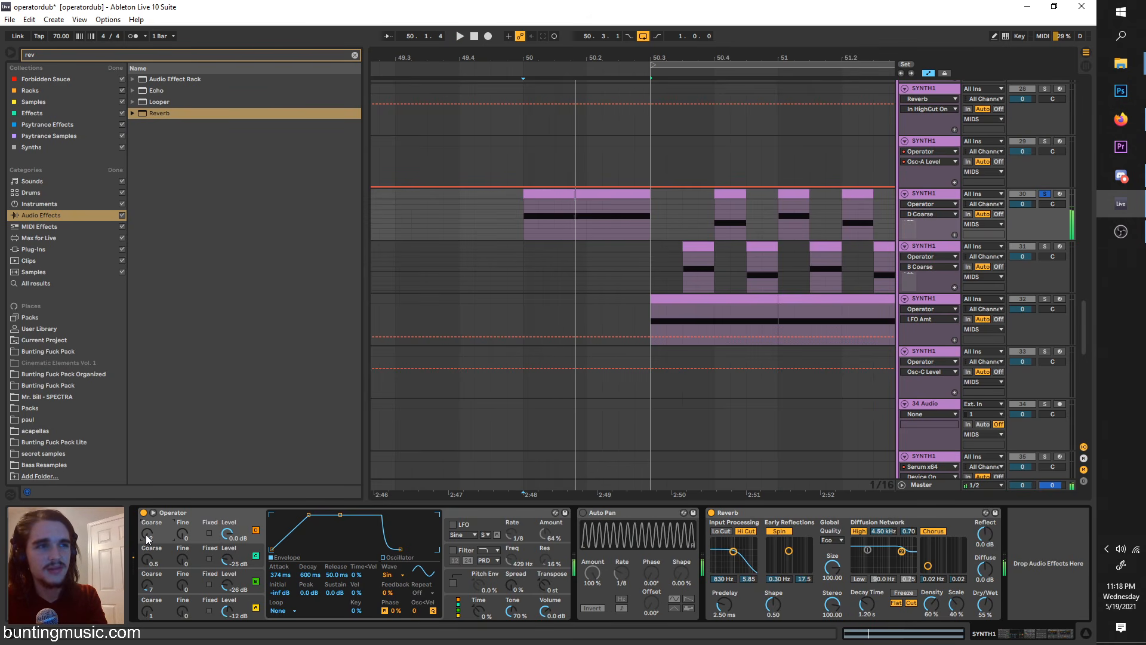
{"action": "key", "text": "space"}
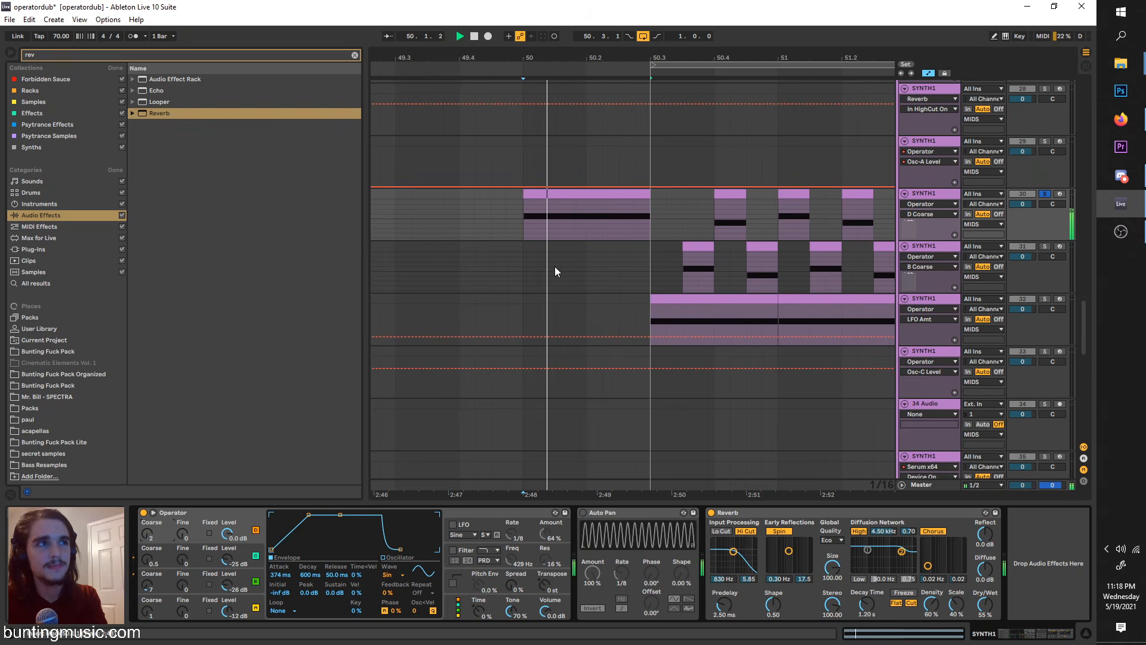
{"action": "key", "text": "space"}
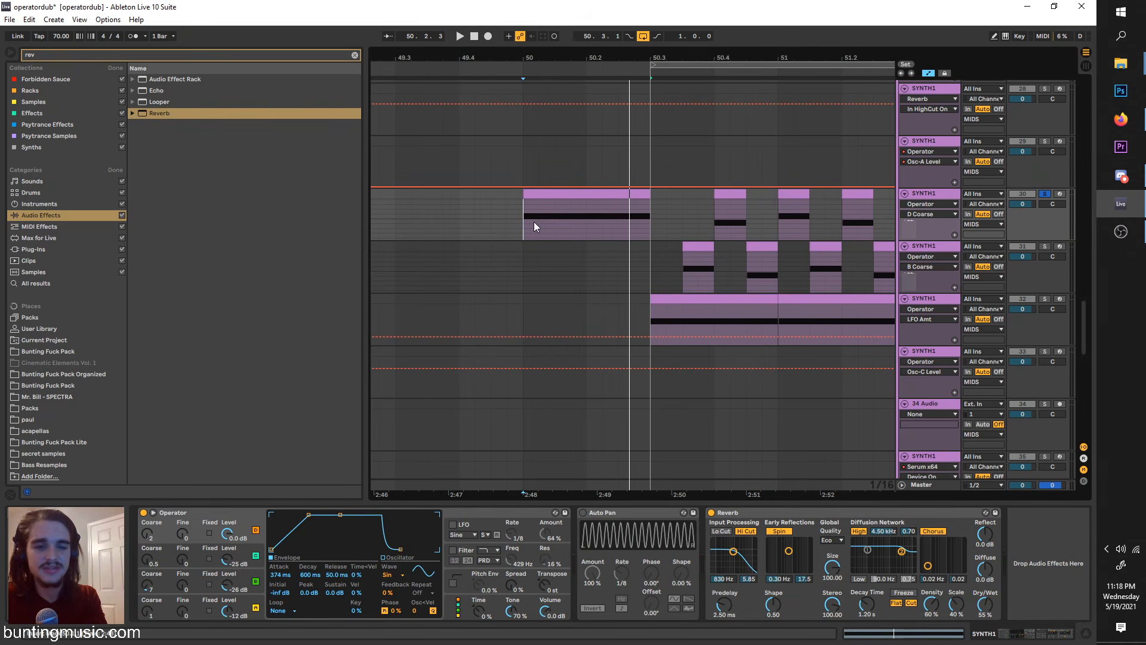
Step: Search the audio effects for "corpus" and insert Corpus between Operator and Auto Pan on the soloed track
{"action": "scroll", "coordinate": [593, 273], "scroll_direction": "right", "scroll_amount": 1}
{"action": "scroll", "coordinate": [464, 225], "scroll_direction": "left", "scroll_amount": 1}
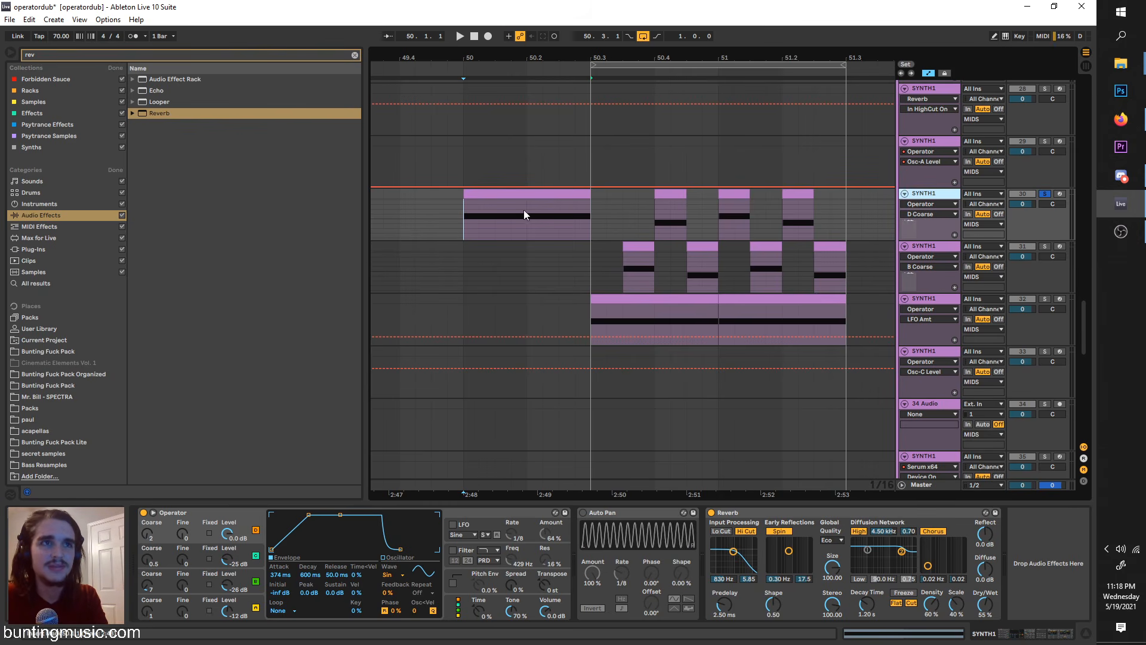
{"action": "key", "text": "space"}
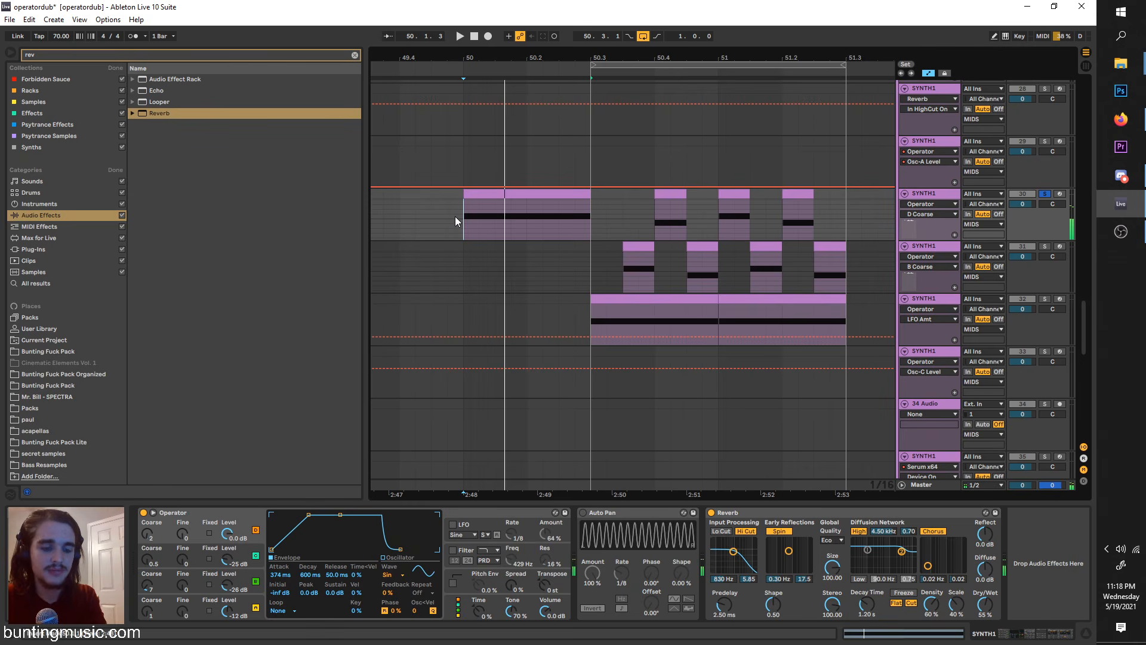
{"action": "left_click", "coordinate": [353, 54]}
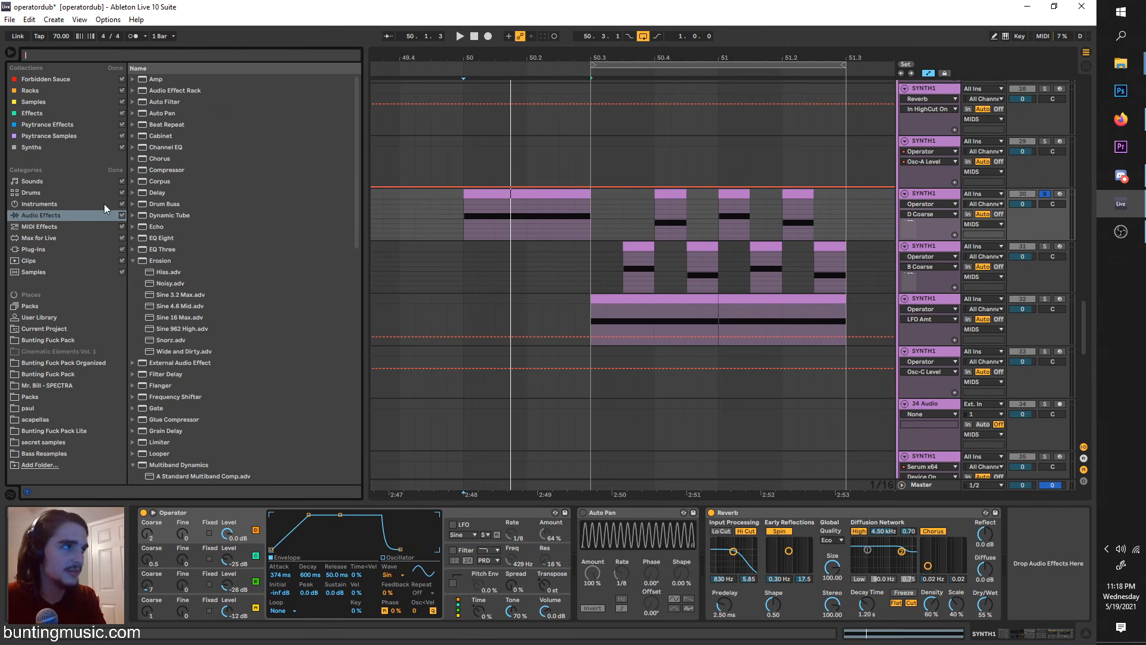
{"action": "type", "text": "co"}
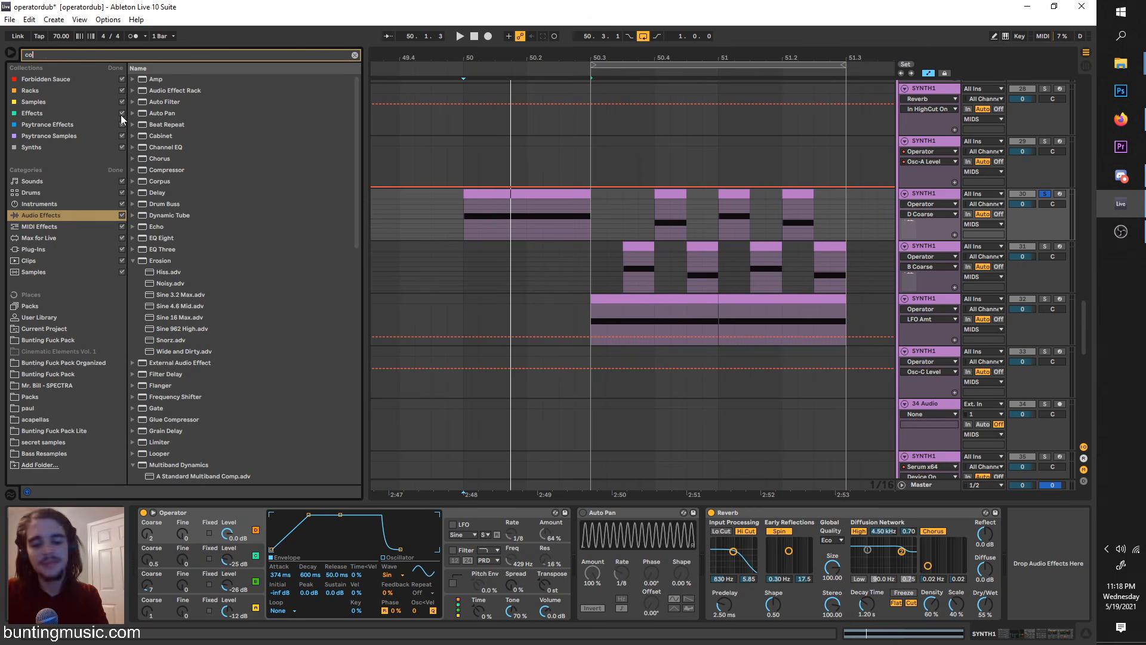
{"action": "type", "text": "rpus"}
{"action": "left_click_drag", "start_coordinate": [154, 80], "coordinate": [578, 531]}
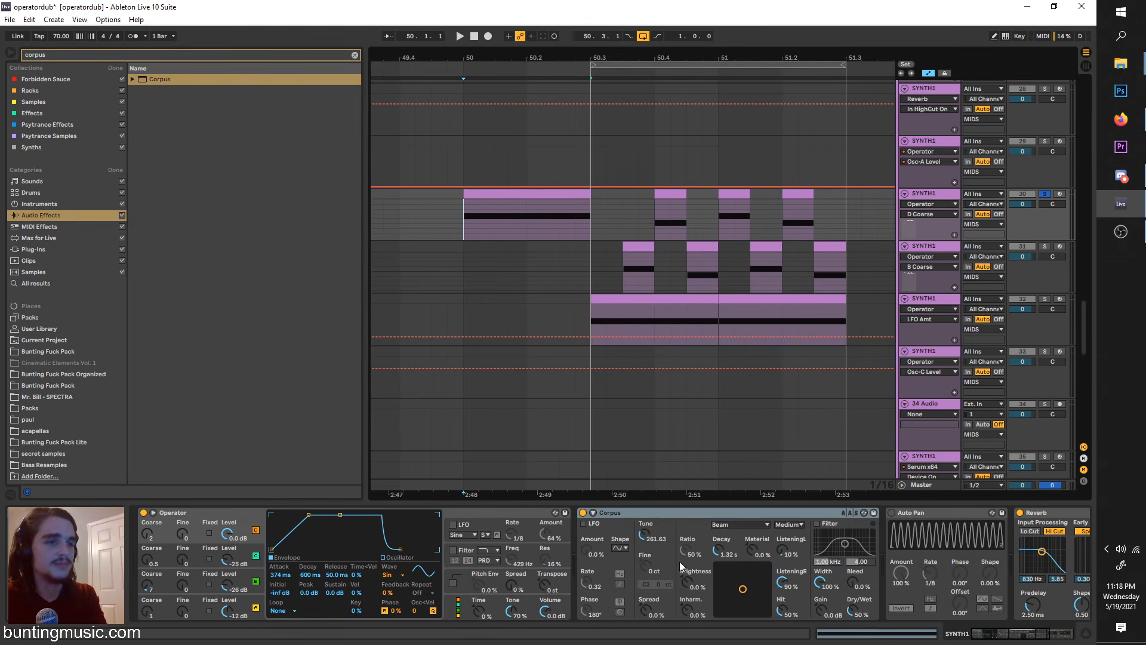
Step: Try different Decay and Tune settings on Corpus, ending around 1.07 s and 356.02 Hz, while playing the clip from 50
{"action": "key", "text": "space"}
{"action": "left_click_drag", "start_coordinate": [721, 549], "coordinate": [721, 514]}
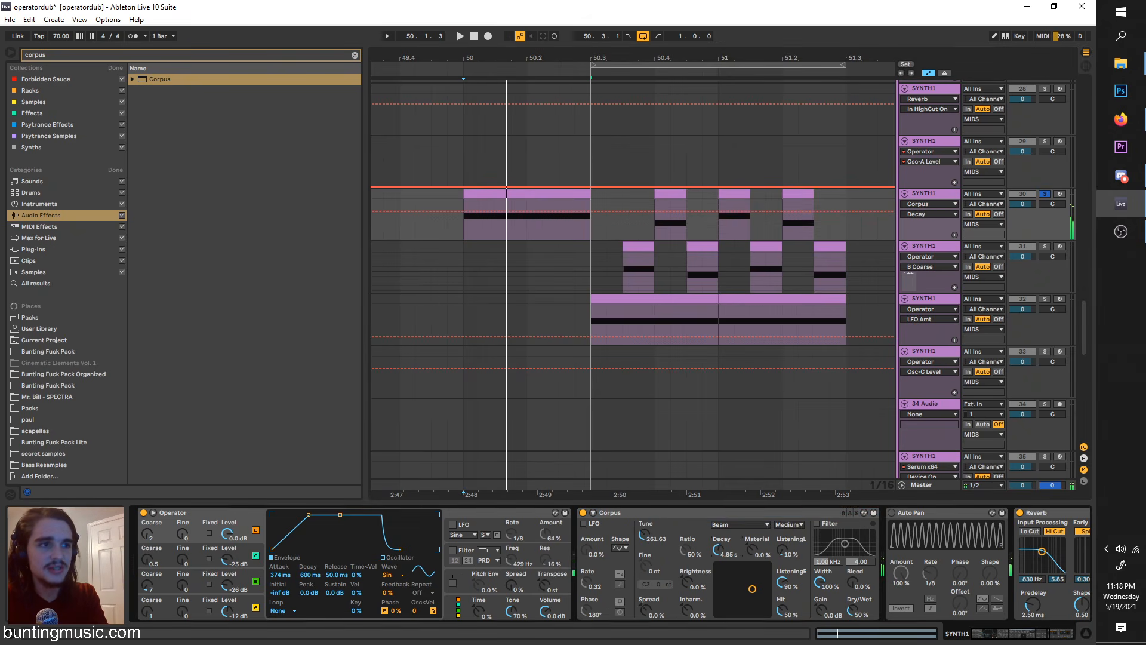
{"action": "left_click_drag", "start_coordinate": [644, 535], "coordinate": [644, 526]}
{"action": "key", "text": "space"}
{"action": "key", "text": "space"}
{"action": "left_click", "coordinate": [468, 225]}
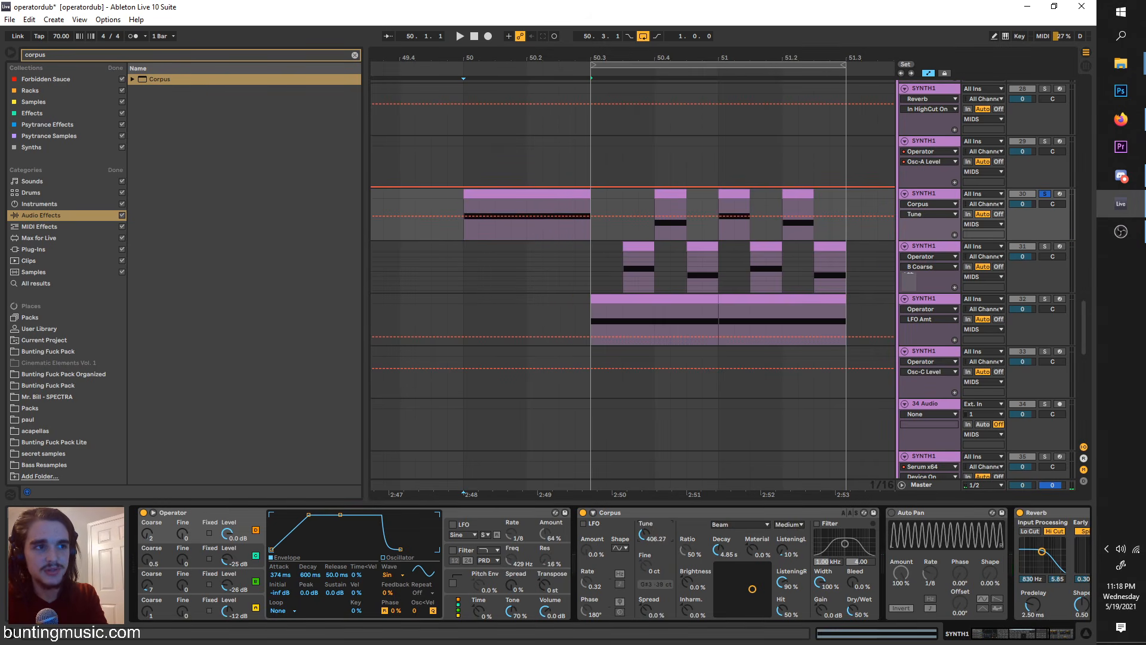
{"action": "key", "text": "space"}
{"action": "left_click_drag", "start_coordinate": [708, 550], "coordinate": [708, 567]}
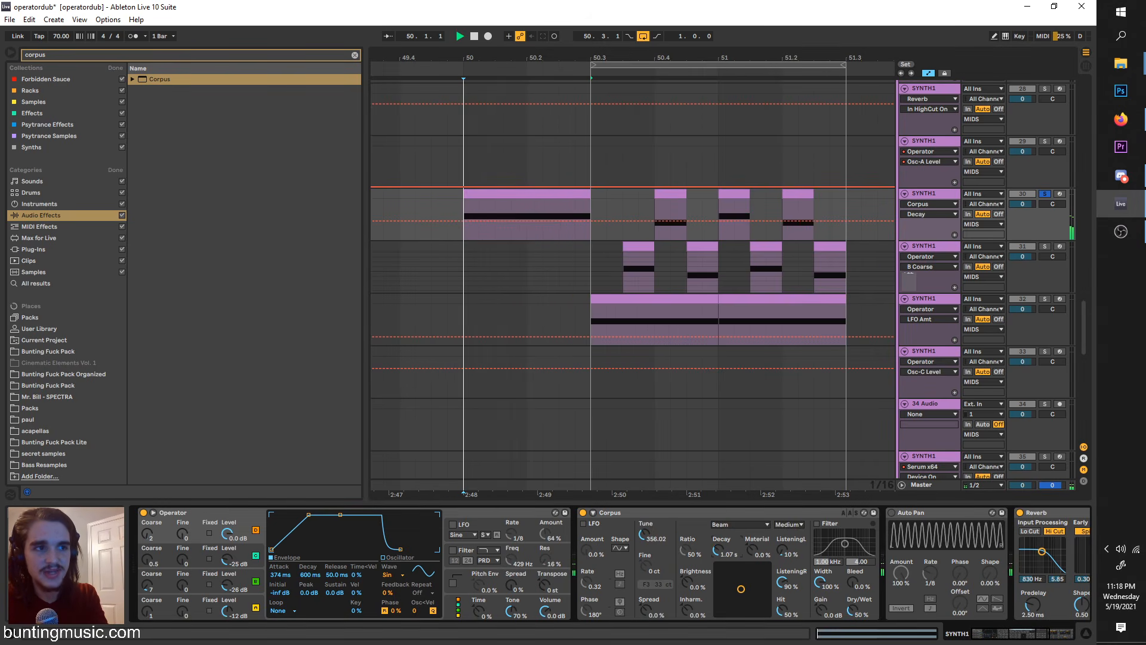
Step: Switch Corpus to the Membrane resonance type, with Tune at 161.23 Hz and Decay at 16.9 s
{"action": "left_click", "coordinate": [718, 525]}
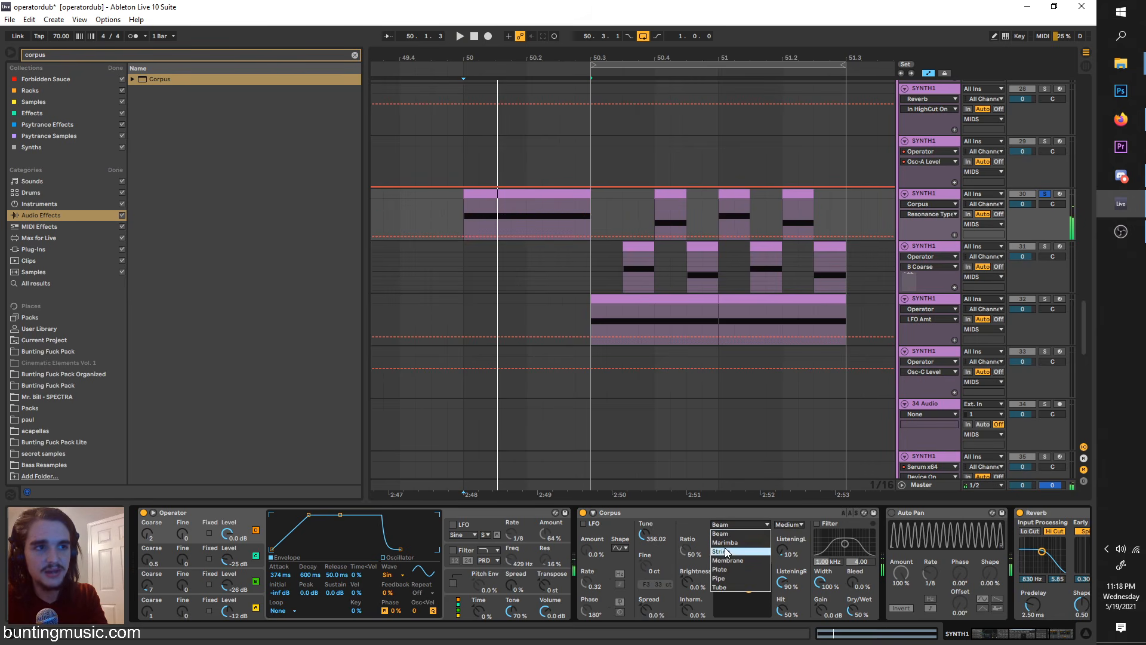
{"action": "left_click", "coordinate": [735, 530]}
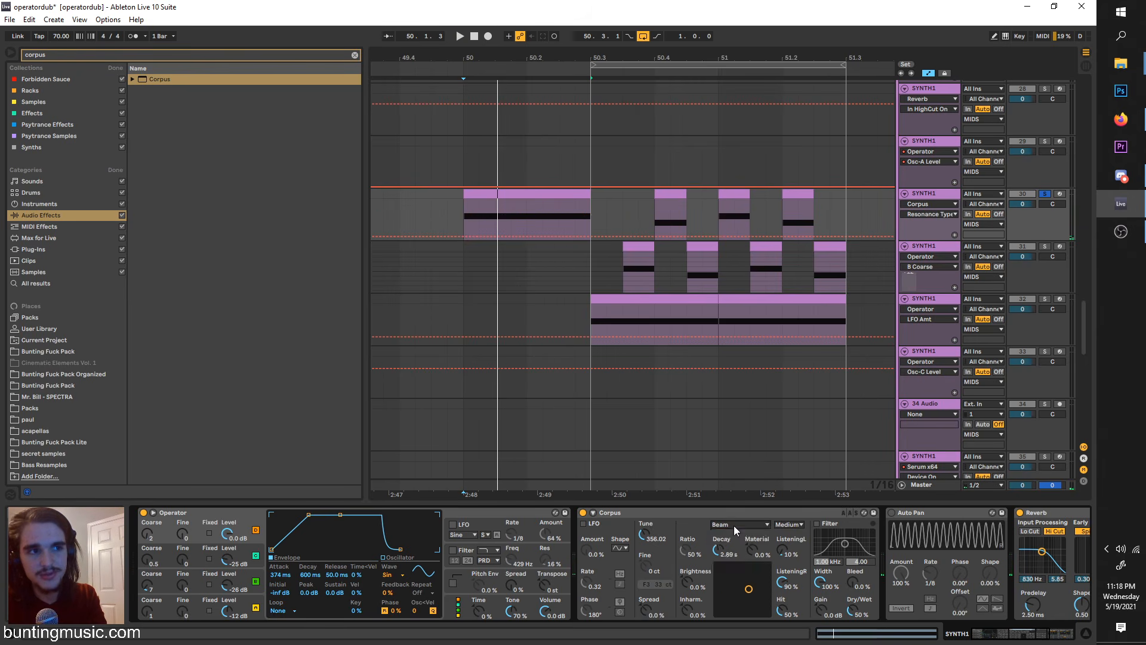
{"action": "left_click", "coordinate": [733, 526]}
{"action": "left_click", "coordinate": [722, 560]}
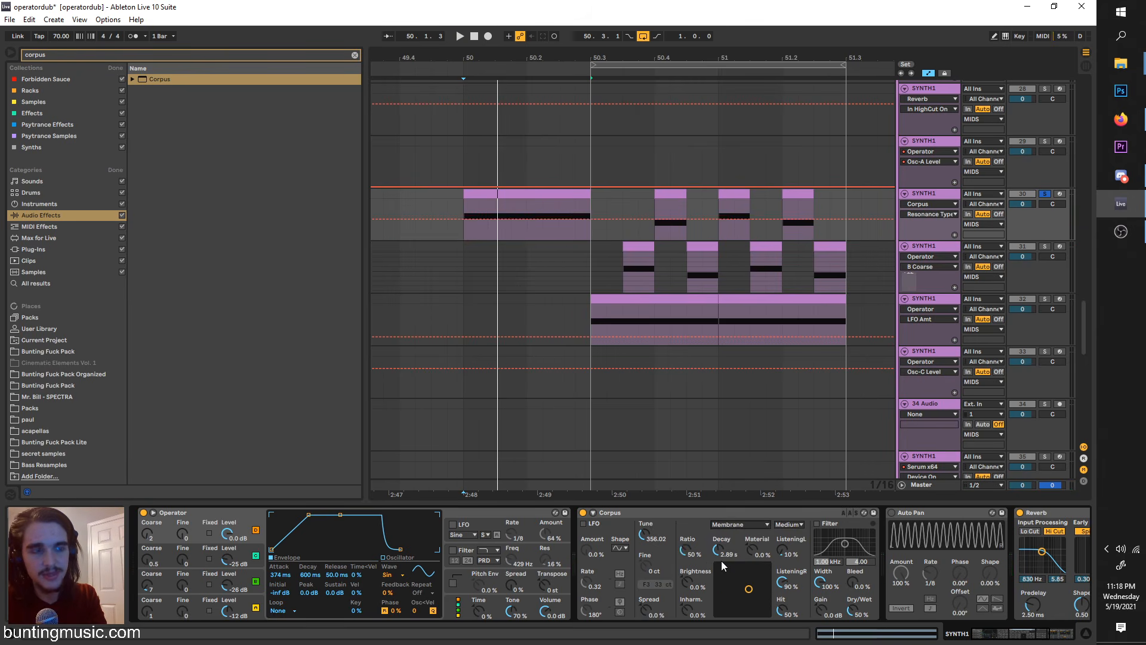
{"action": "left_click_drag", "start_coordinate": [642, 534], "coordinate": [642, 567]}
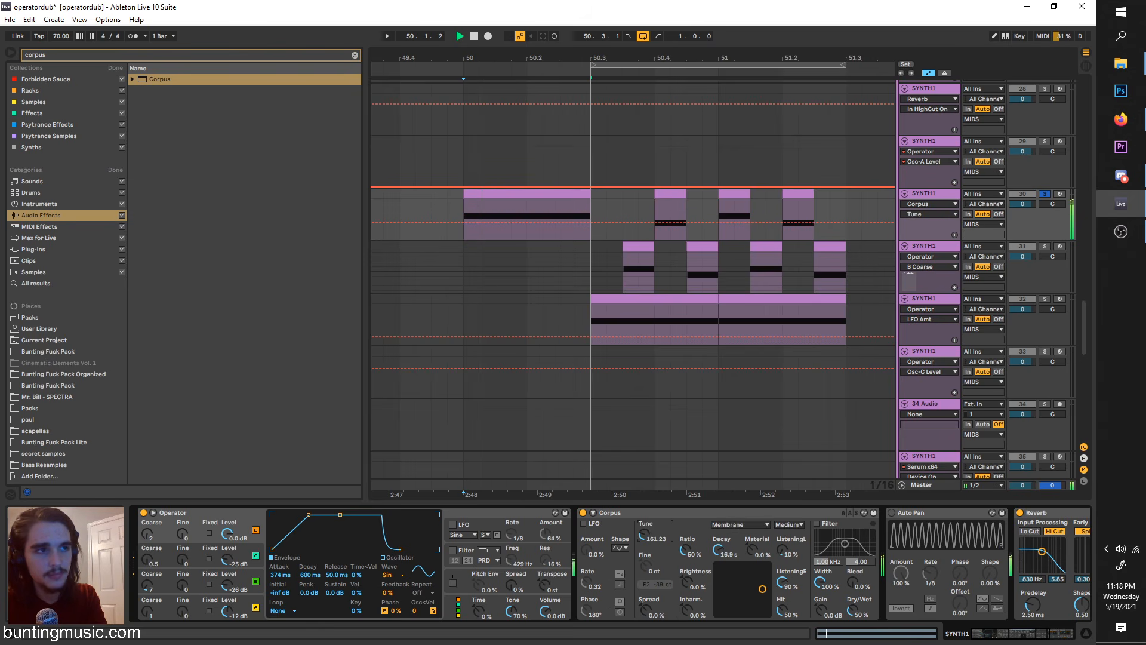
Step: Audition Pipe and settle on Tube in Corpus, compare the sound bypassed, and shorten Decay to 519 ms
{"action": "left_click", "coordinate": [732, 525]}
{"action": "left_click", "coordinate": [739, 581]}
{"action": "left_click", "coordinate": [734, 526]}
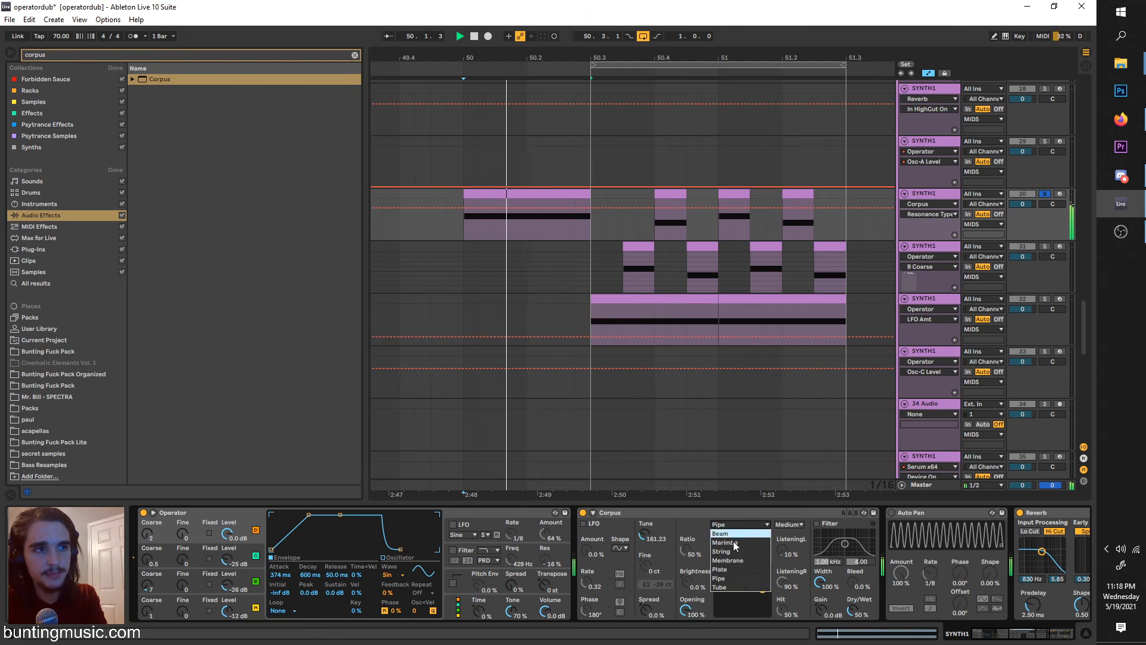
{"action": "left_click", "coordinate": [739, 585]}
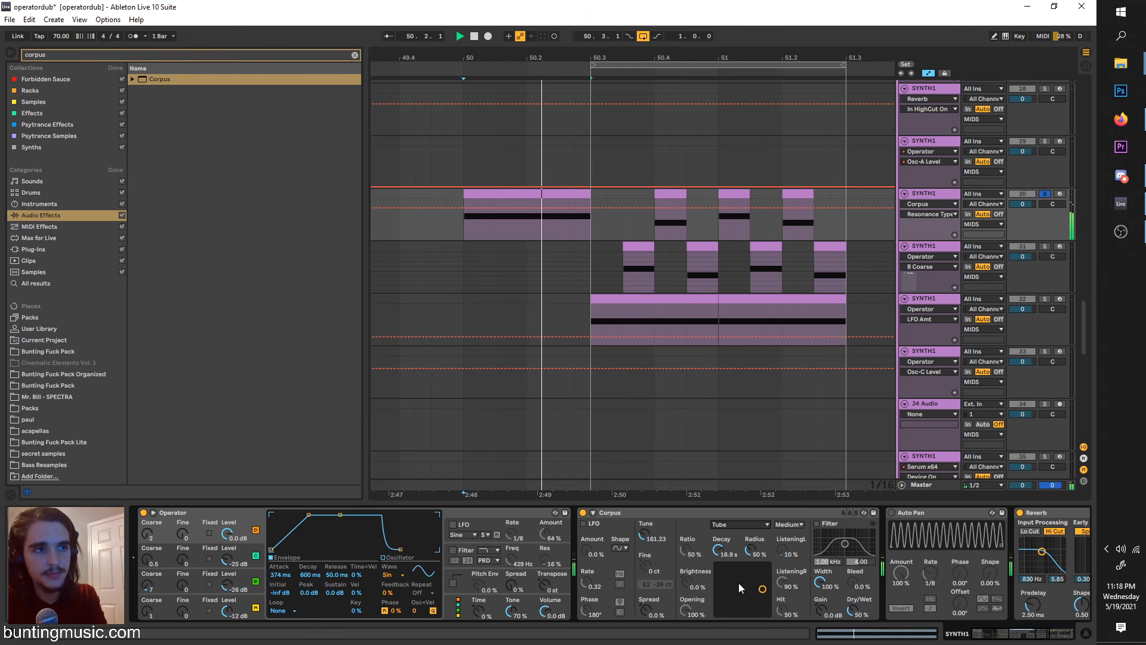
{"action": "left_click", "coordinate": [583, 513]}
{"action": "left_click", "coordinate": [583, 512]}
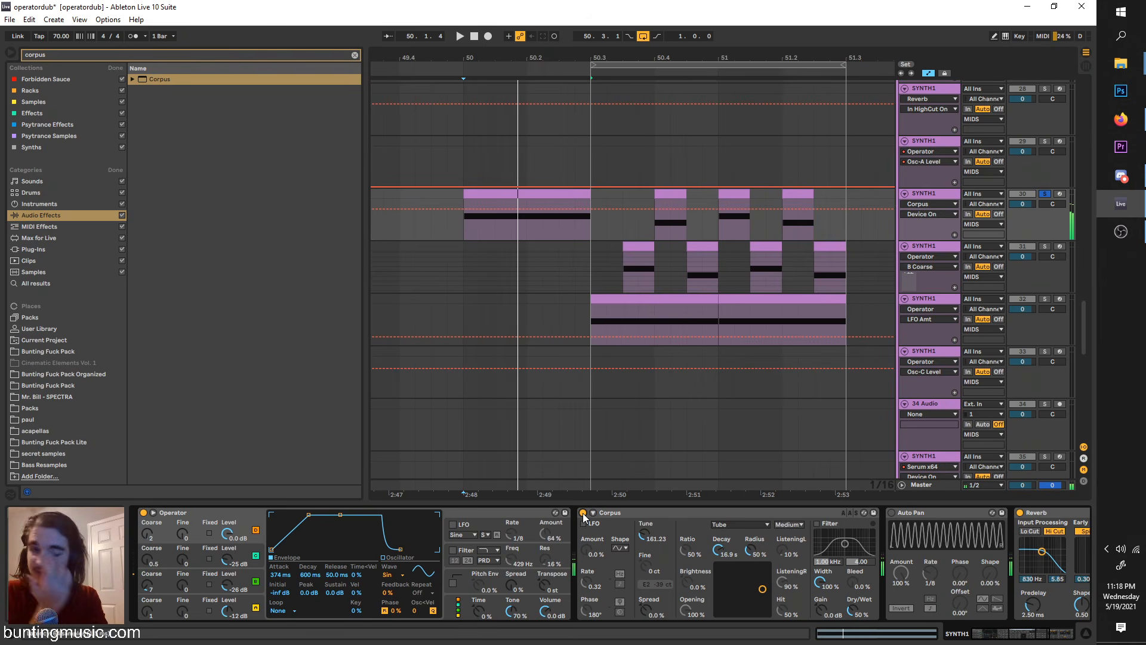
{"action": "left_click_drag", "start_coordinate": [720, 548], "coordinate": [720, 591]}
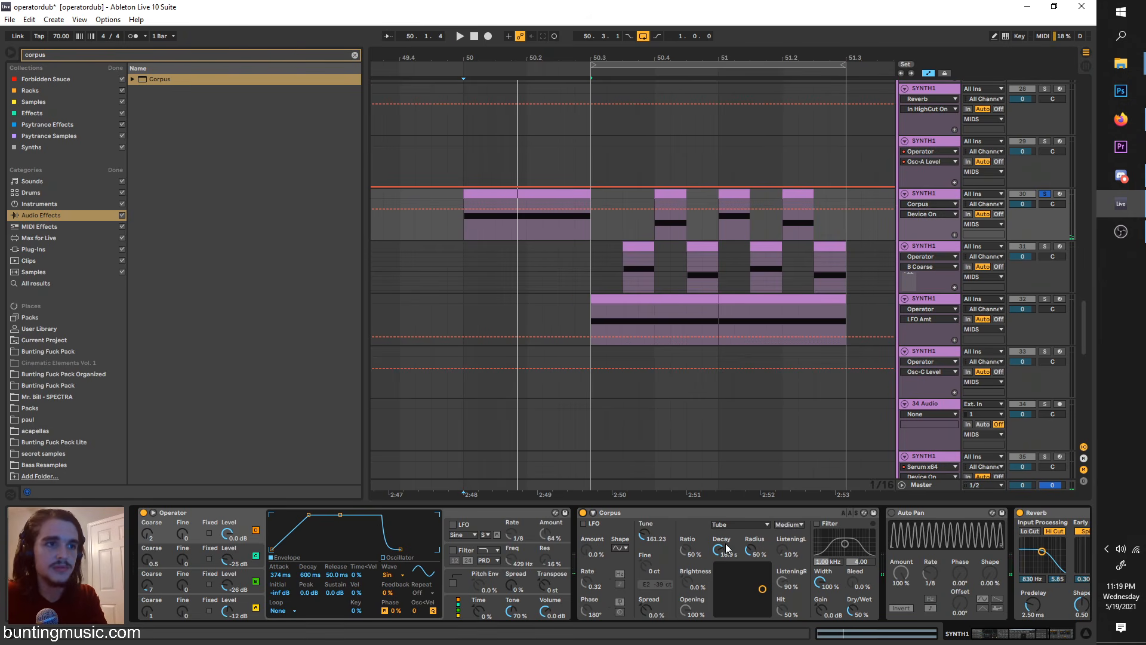
Step: Duplicate Corpus and set the copy to Beam with Tune at 16.35 Hz and Decay at 2.34 s
{"action": "left_click", "coordinate": [704, 514]}
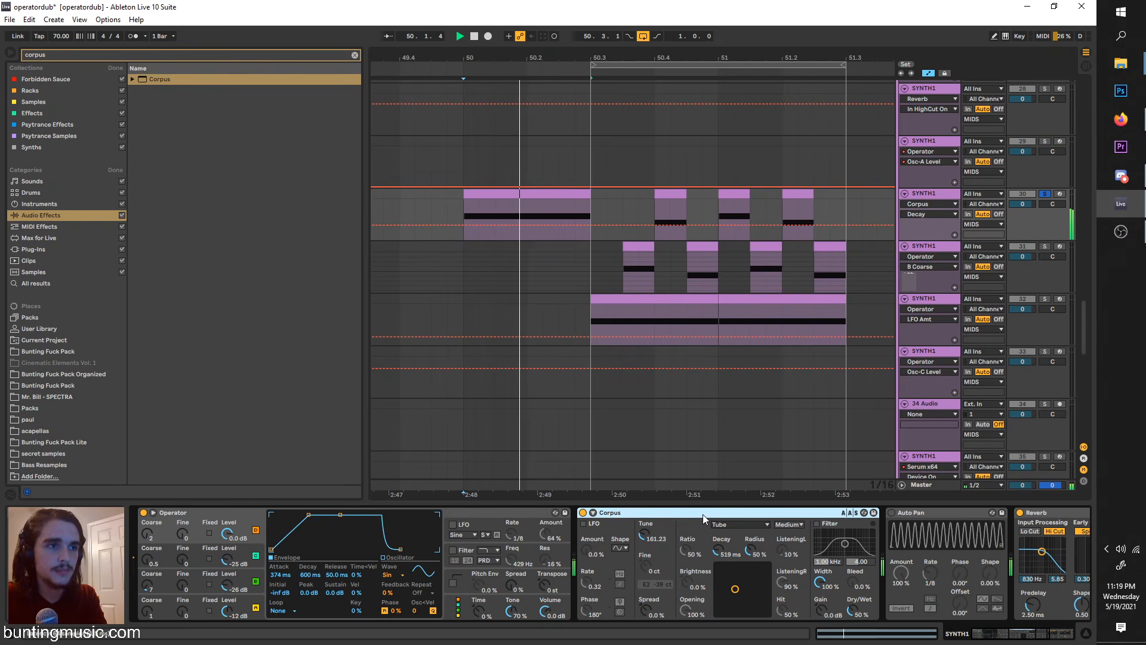
{"action": "key", "text": "ctrl+d"}
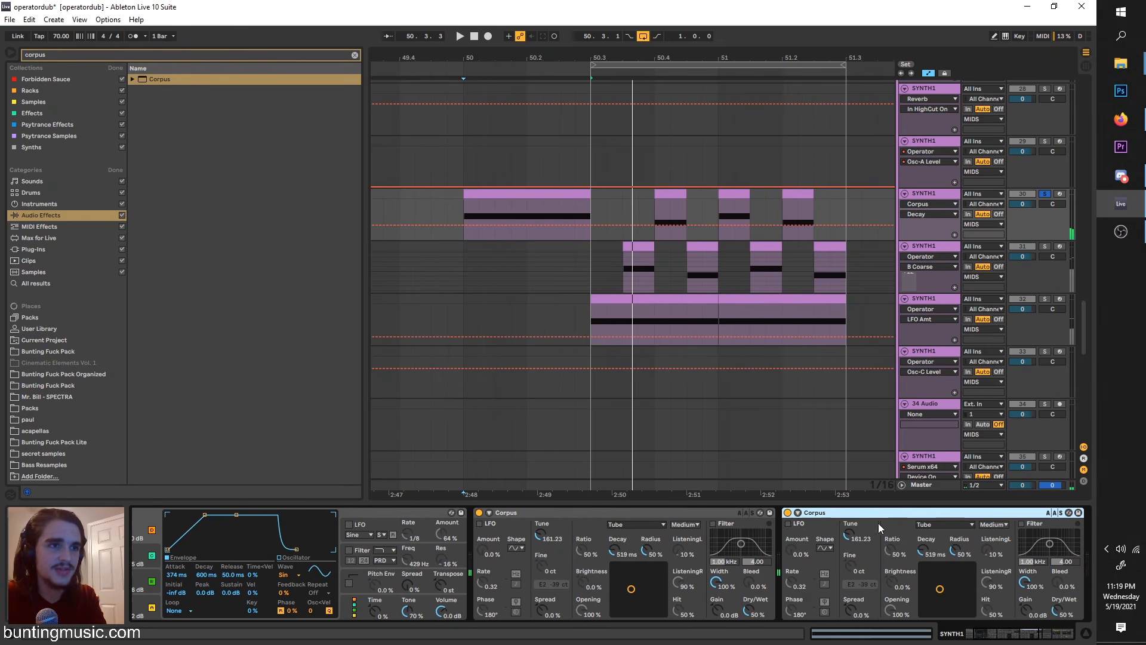
{"action": "left_click", "coordinate": [940, 525]}
{"action": "left_click", "coordinate": [933, 534]}
{"action": "key", "text": "space"}
{"action": "left_click_drag", "start_coordinate": [847, 536], "coordinate": [847, 585]}
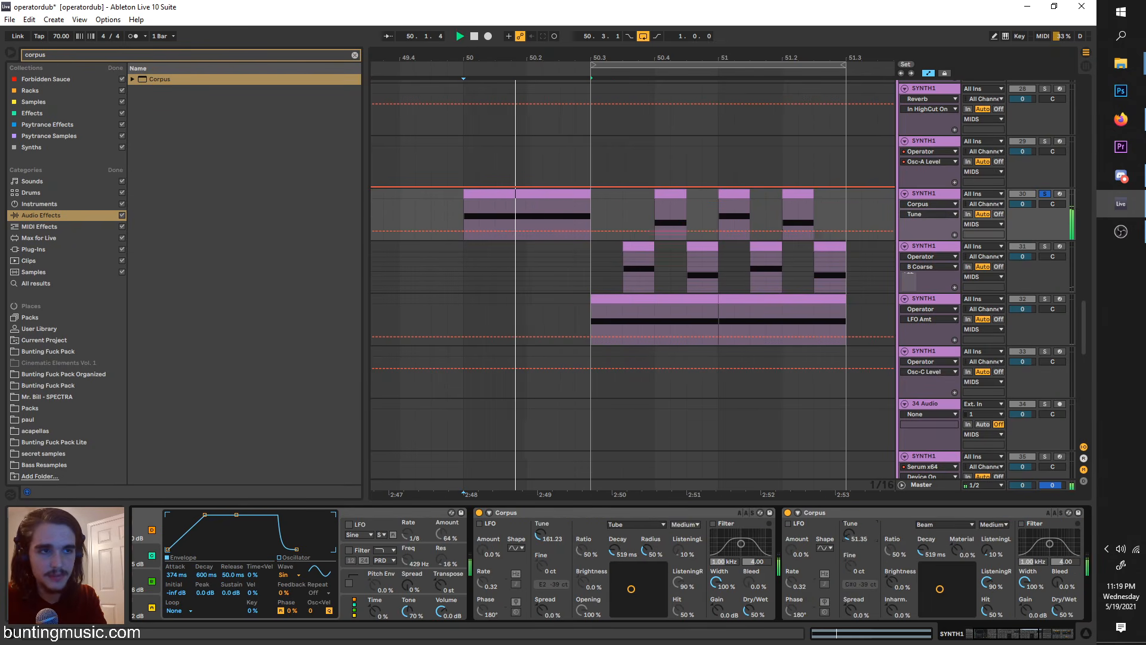
{"action": "left_click_drag", "start_coordinate": [937, 554], "coordinate": [938, 525]}
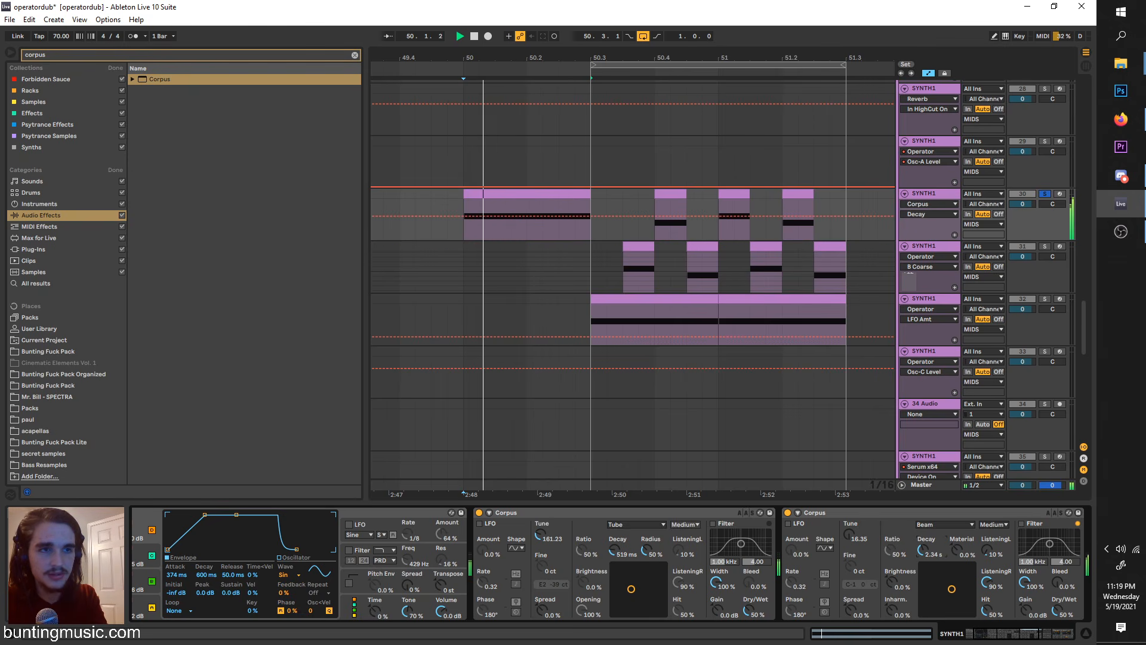
{"action": "scroll", "coordinate": [828, 553], "scroll_direction": "down", "scroll_amount": 2}
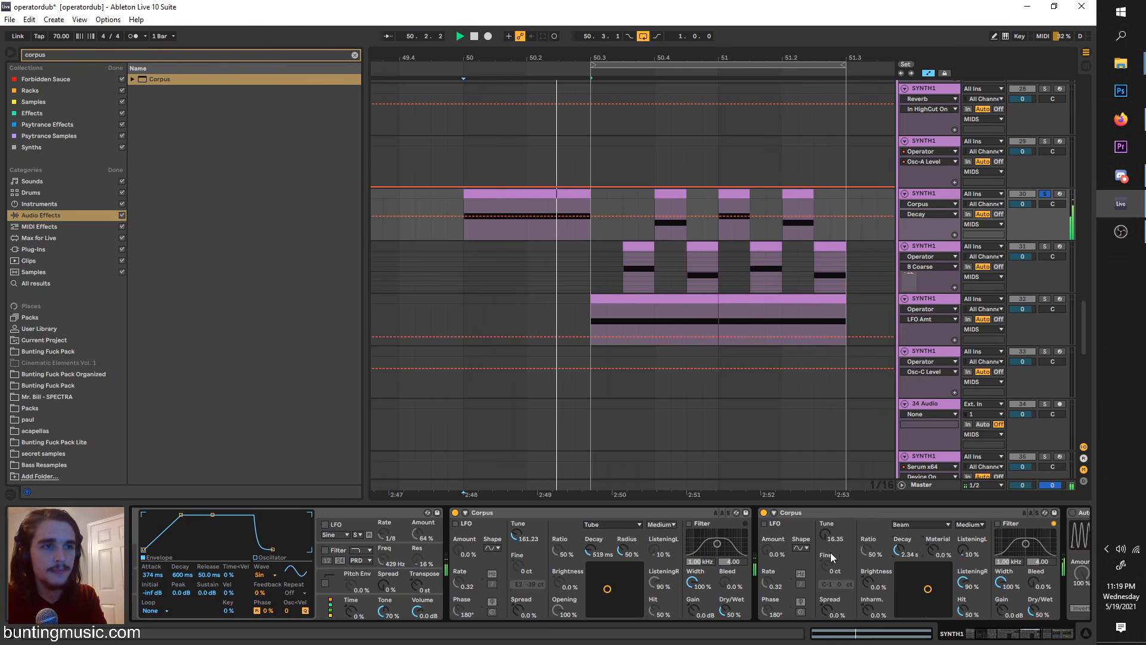
Step: Turn off solo on track 30 and play the arrangement from 50.4
{"action": "key", "text": "space"}
{"action": "left_click", "coordinate": [654, 228]}
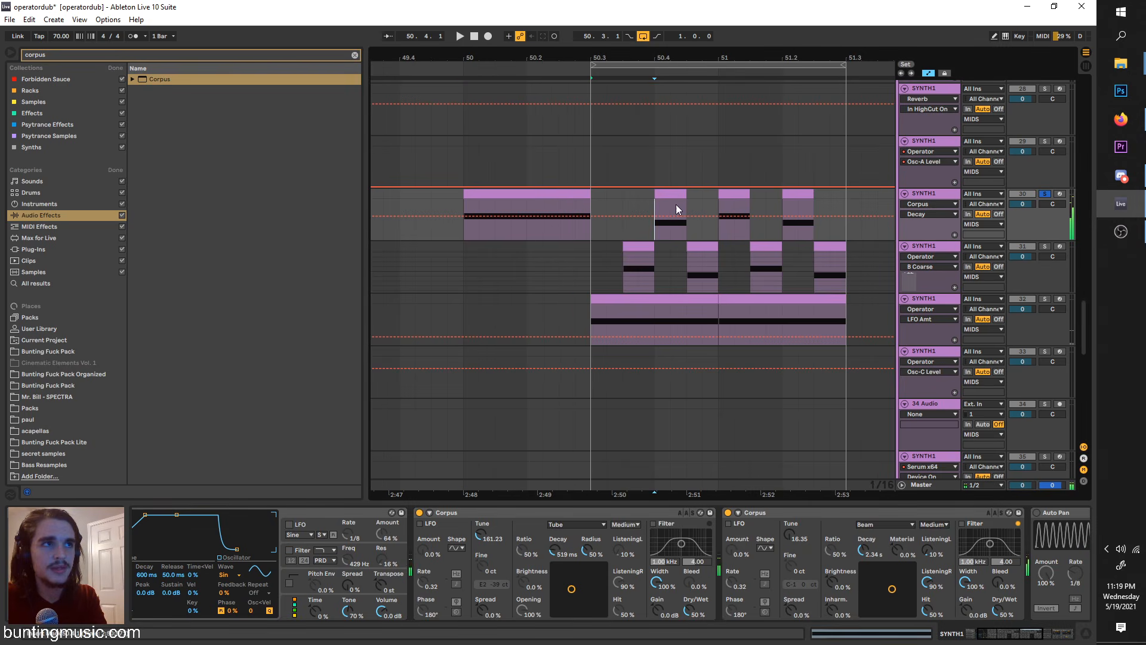
{"action": "left_click", "coordinate": [1045, 194]}
{"action": "key", "text": "space"}
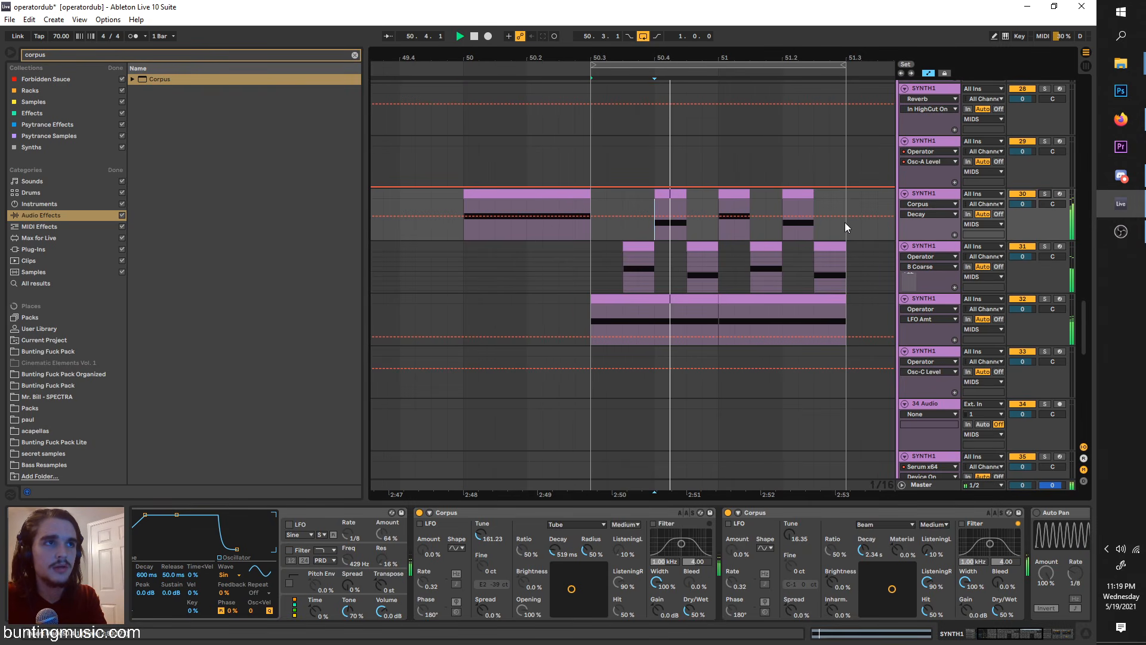
Step: Copy the Beam Corpus to track 31 between Auto Pan and Reverb, and play that track soloed
{"action": "left_click", "coordinate": [787, 515]}
{"action": "left_click", "coordinate": [921, 255]}
{"action": "left_click", "coordinate": [1045, 246]}
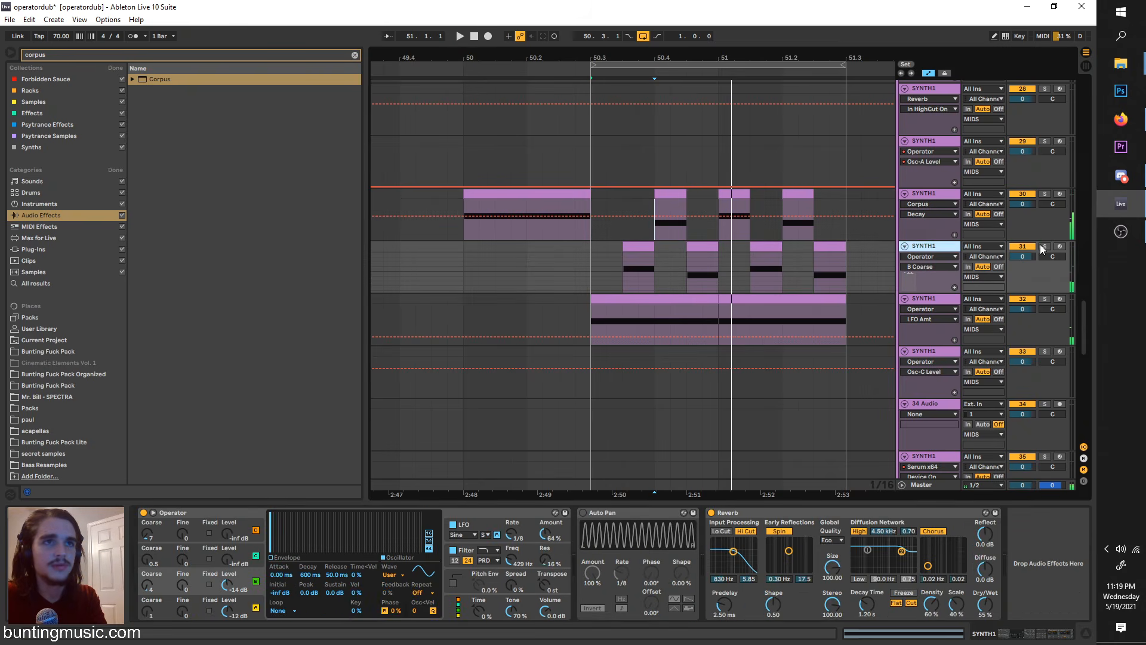
{"action": "left_click", "coordinate": [689, 282]}
{"action": "key", "text": "ctrl+v"}
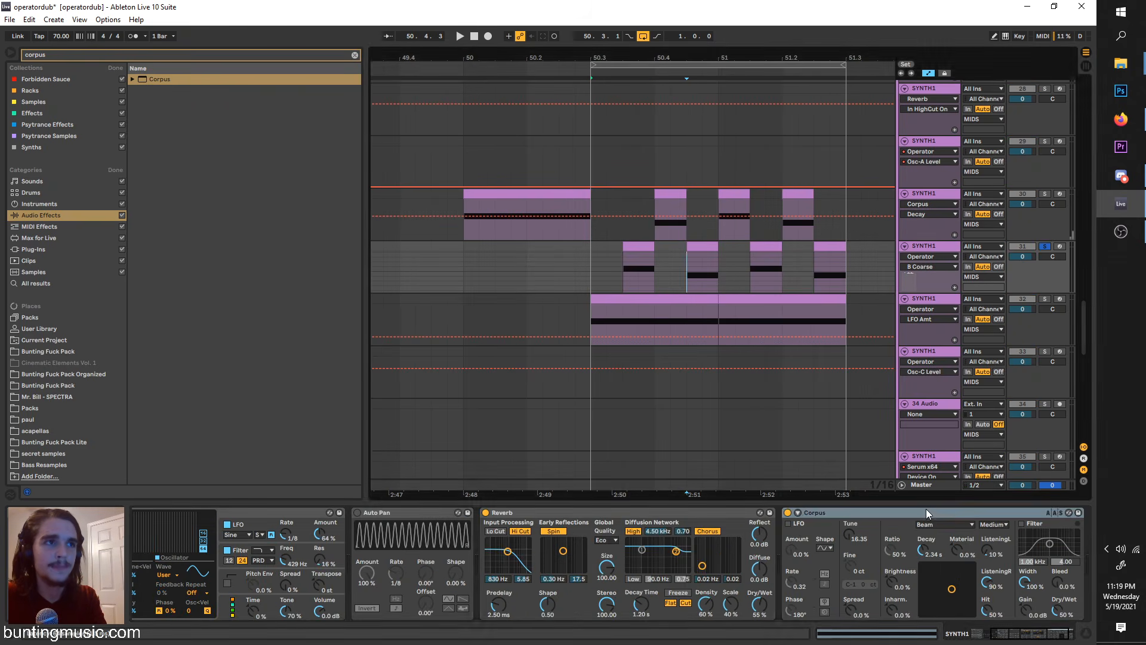
{"action": "left_click_drag", "start_coordinate": [926, 510], "coordinate": [568, 595]}
{"action": "key", "text": "space"}
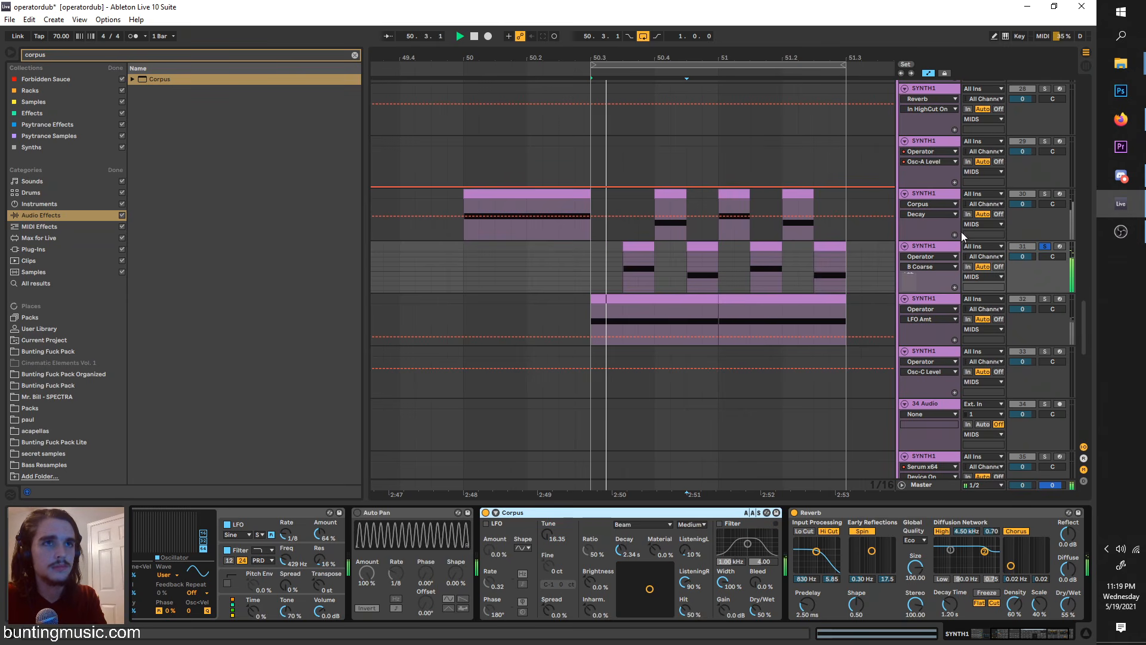
Step: Move the one-bar loop to start at bar 50, unsolo track 31, and place the playback start at 50 on track 30
{"action": "left_click_drag", "start_coordinate": [614, 72], "coordinate": [547, 88]}
{"action": "left_click", "coordinate": [1045, 246]}
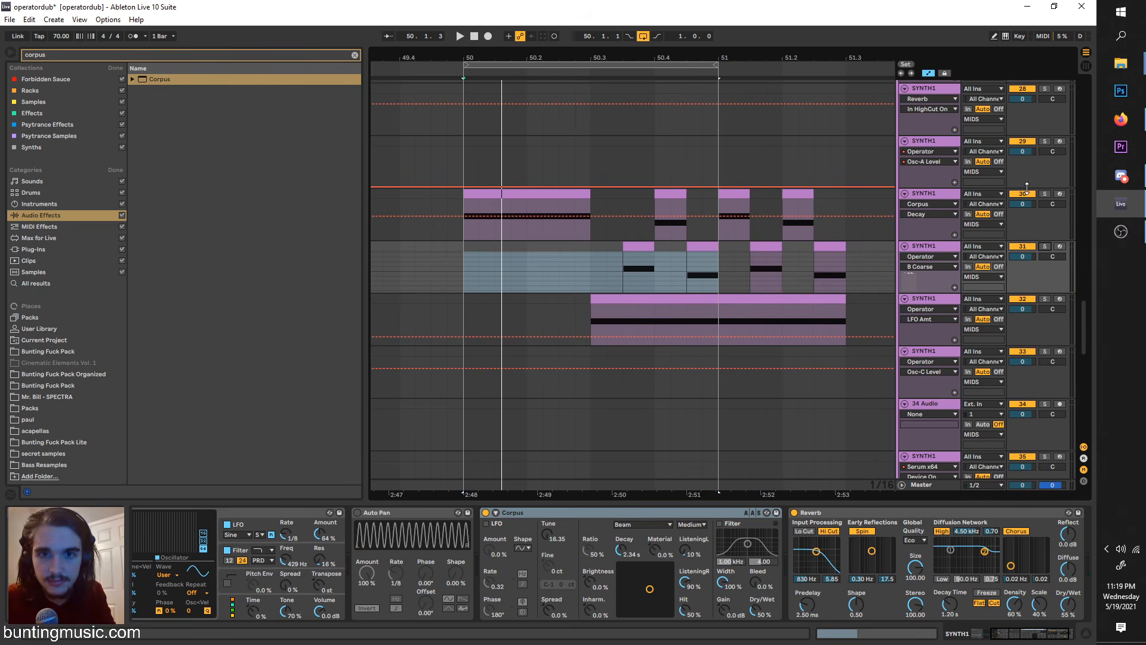
{"action": "left_click", "coordinate": [458, 205]}
Step: Clear the browser search and reselect track 30
{"action": "left_click", "coordinate": [355, 55]}
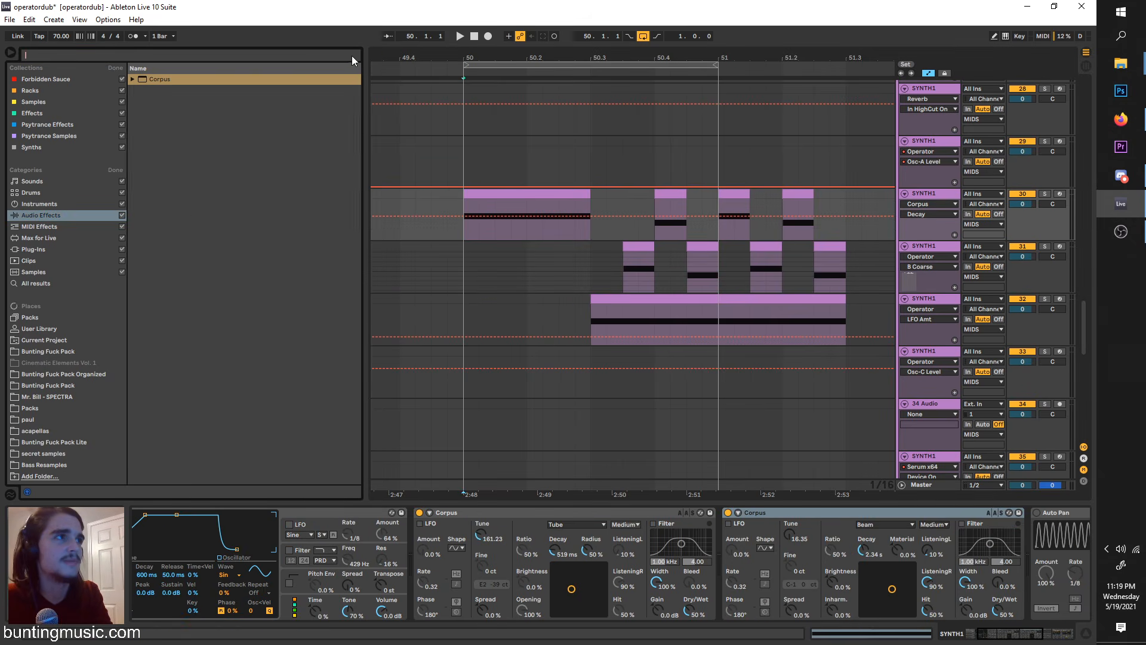
{"action": "left_click", "coordinate": [923, 141]}
{"action": "left_click", "coordinate": [923, 193]}
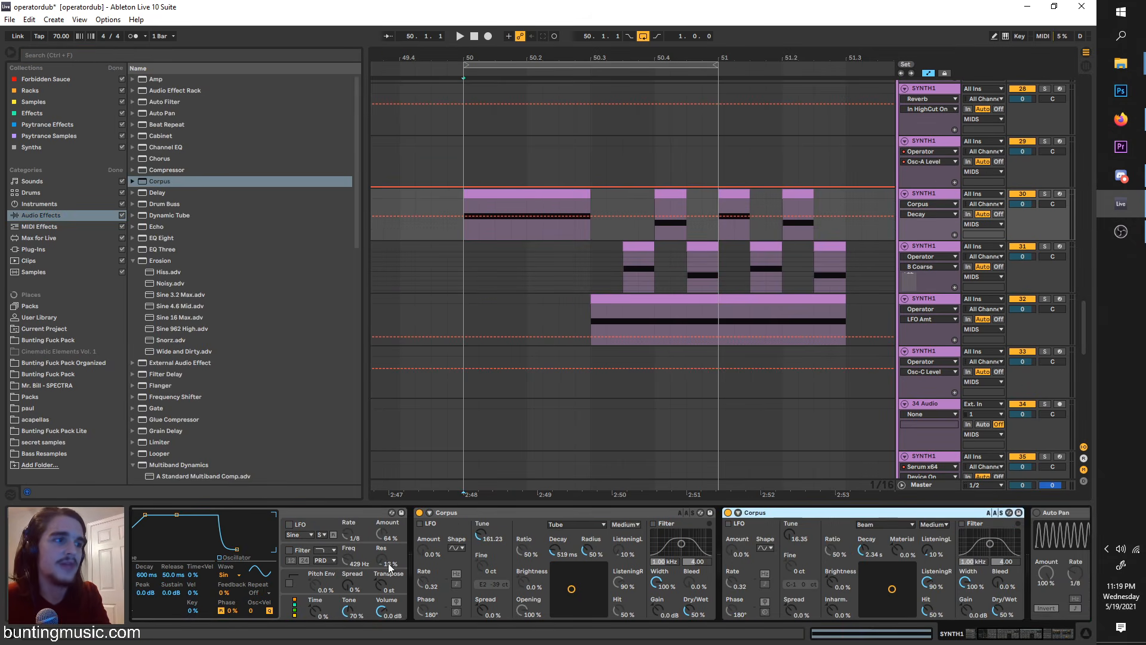
Step: Enable Operator's pitch envelope on track 30 and turn off both Corpus devices while playing the track soloed
{"action": "scroll", "coordinate": [389, 555], "scroll_direction": "up", "scroll_amount": 3}
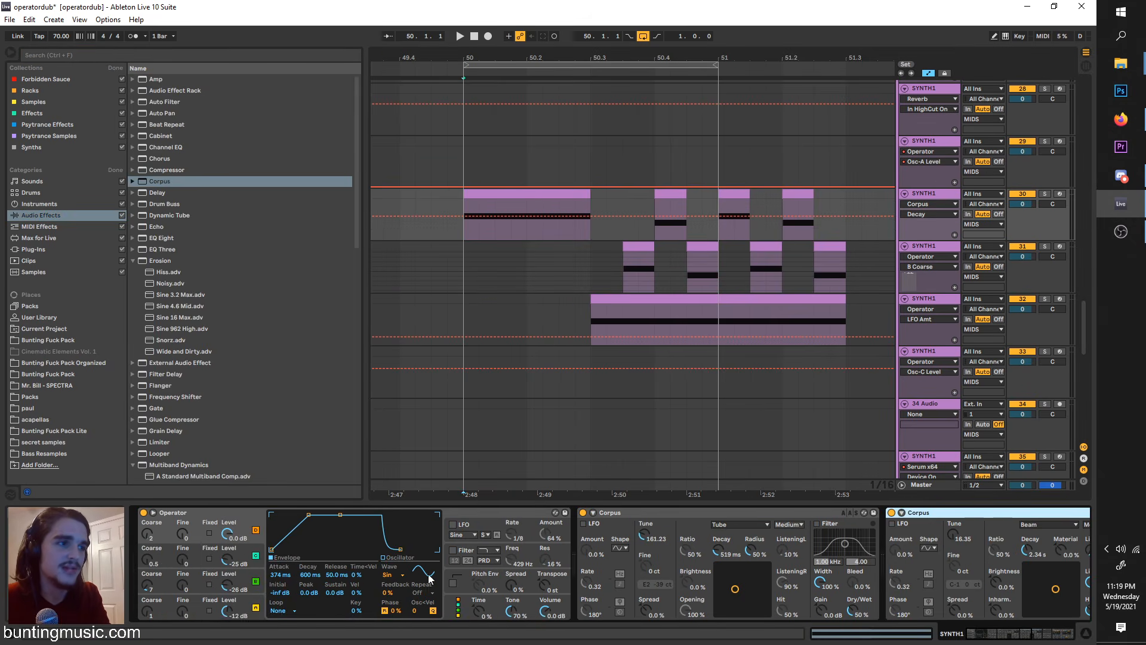
{"action": "left_click", "coordinate": [452, 583]}
{"action": "key", "text": "space"}
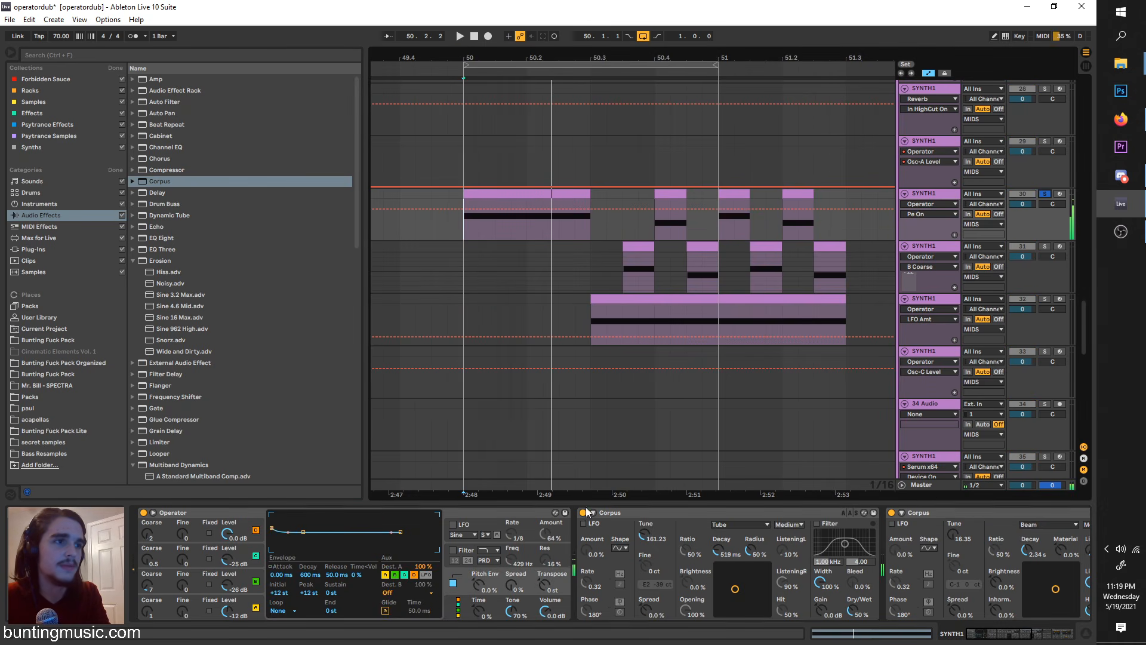
{"action": "left_click", "coordinate": [697, 525]}
{"action": "left_click", "coordinate": [891, 512]}
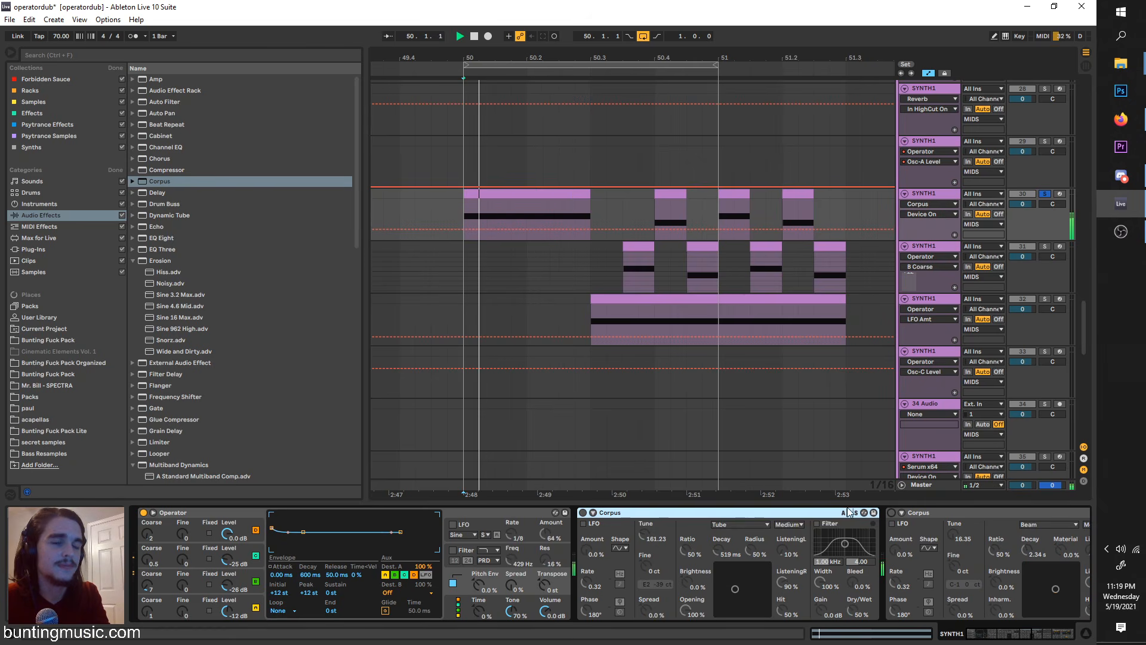
Step: Set Operator's Pitch Env amount to 100% and play the clip to hear it
{"action": "left_click_drag", "start_coordinate": [479, 584], "coordinate": [480, 589]}
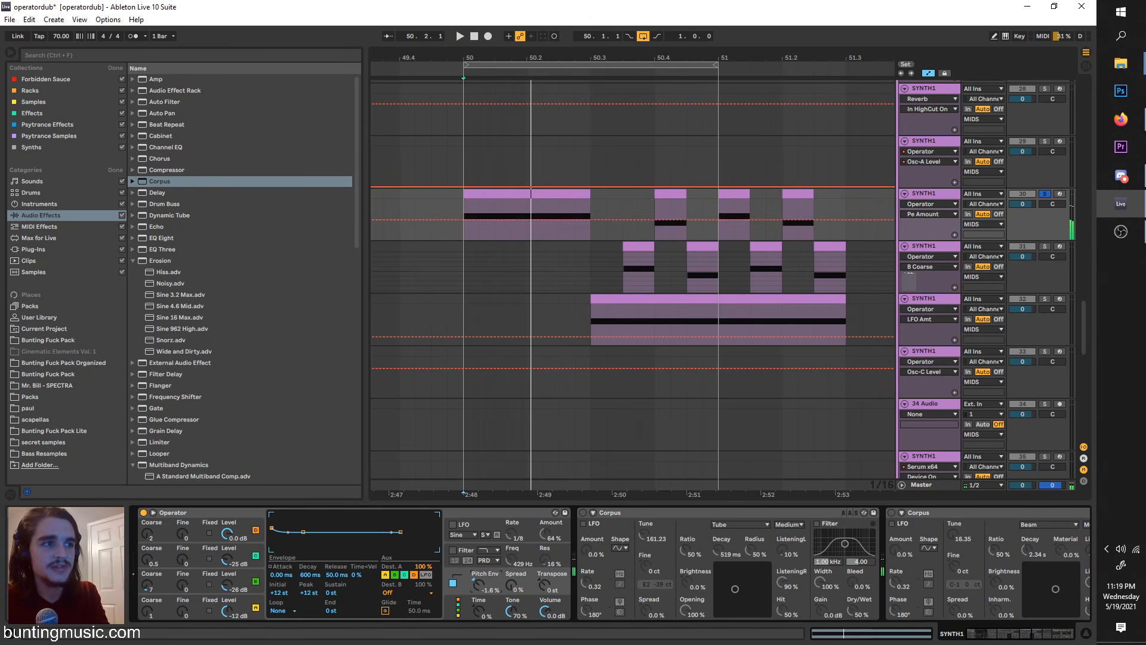
{"action": "left_click_drag", "start_coordinate": [480, 589], "coordinate": [481, 582]}
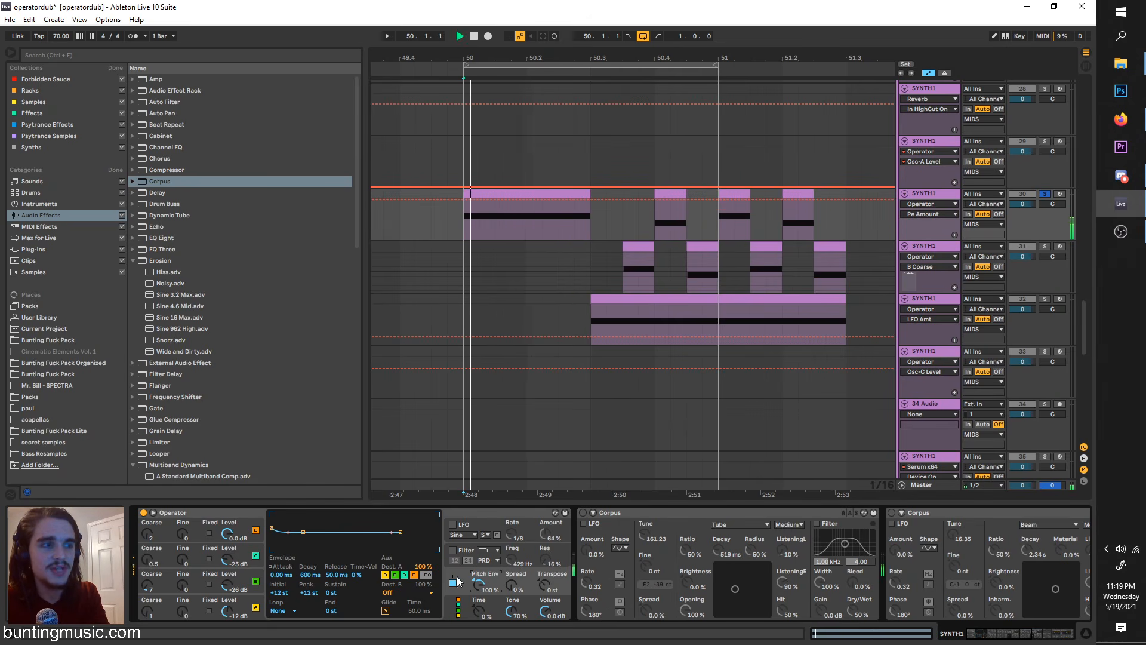
{"action": "key", "text": "space"}
Step: Reshape the pitch envelope to a 23.0 s decay with sustain at -6 st, replaying the clip to hear the bend
{"action": "key", "text": "space"}
{"action": "key", "text": "space"}
{"action": "mouse_move", "coordinate": [312, 548]}
{"action": "left_mouse_down"}
{"action": "mouse_move", "coordinate": [326, 515]}
{"action": "mouse_move", "coordinate": [322, 535]}
{"action": "left_mouse_up"}
{"action": "key", "text": "space"}
{"action": "key", "text": "space"}
{"action": "key", "text": "space"}
{"action": "key", "text": "space"}
{"action": "key", "text": "space"}
{"action": "key", "text": "space"}
{"action": "key", "text": "space"}
{"action": "key", "text": "space"}
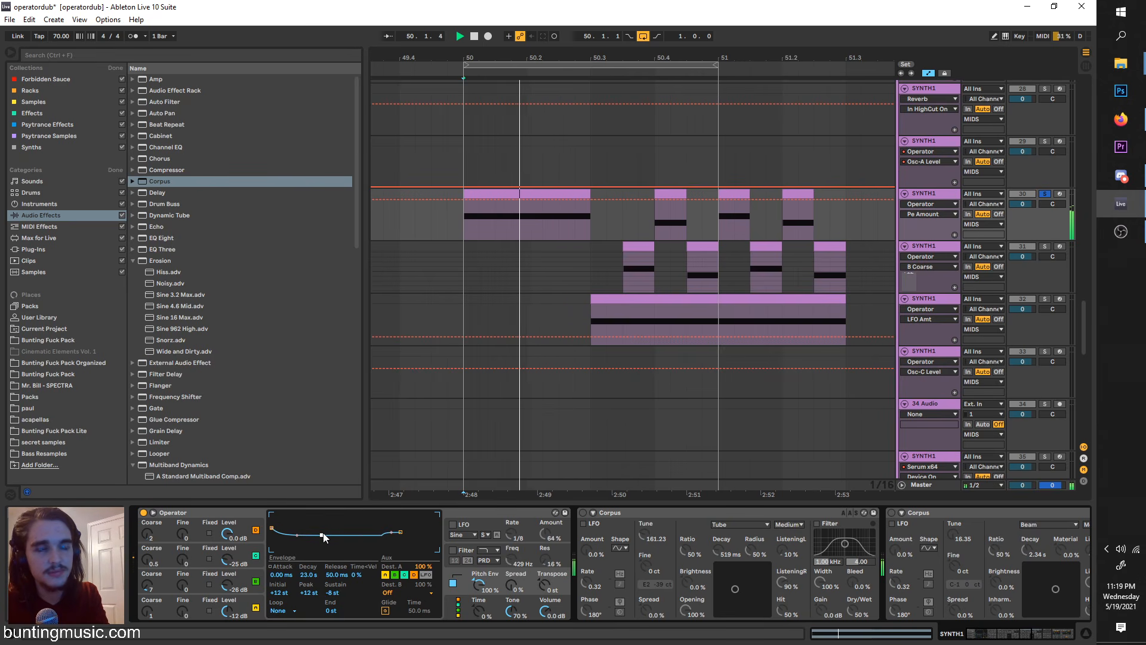
{"action": "key", "text": "space"}
{"action": "key", "text": "space"}
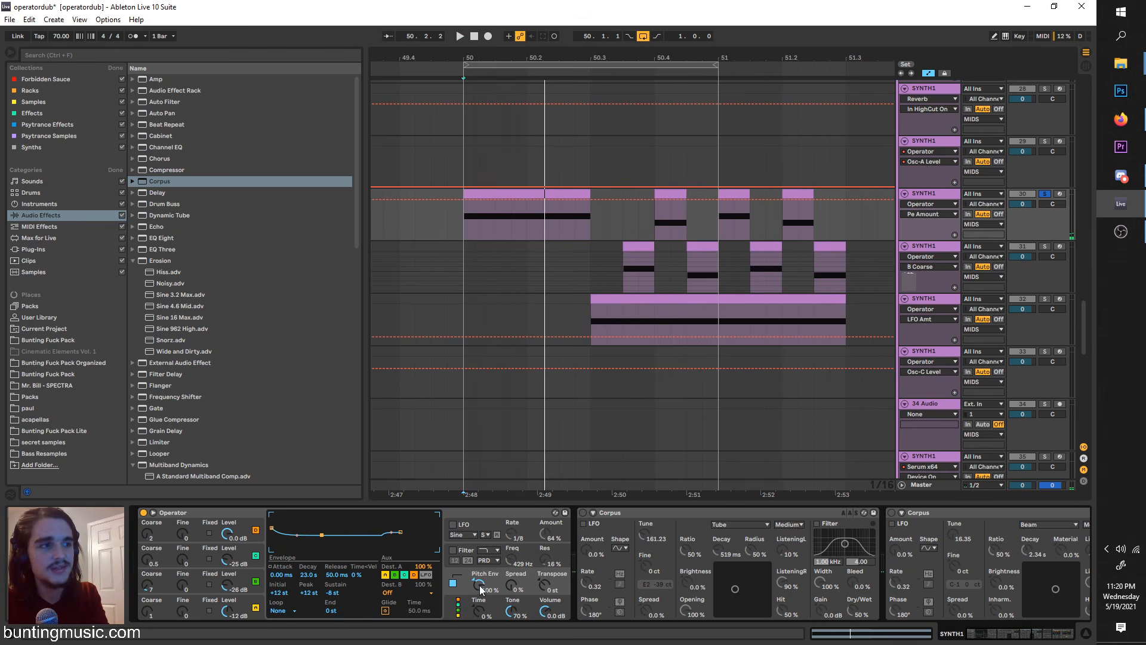
Step: Invert the Pitch Env amount to -100% and replay the clip
{"action": "key", "text": "space"}
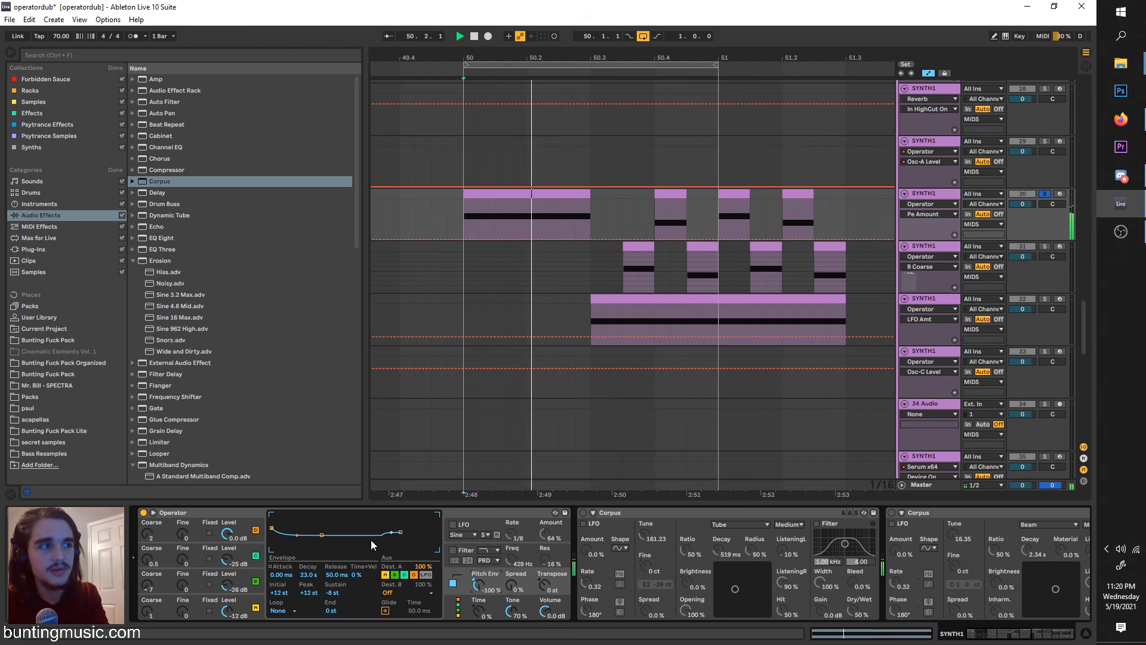
{"action": "key", "text": "space"}
{"action": "key", "text": "space"}
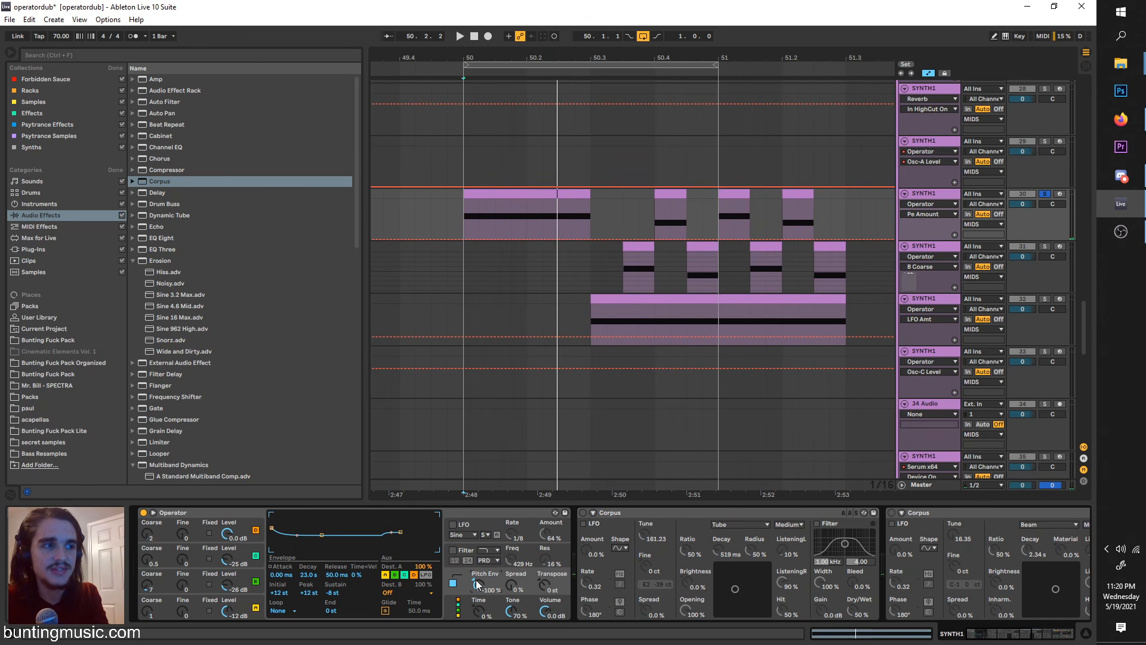
{"action": "key", "text": "space"}
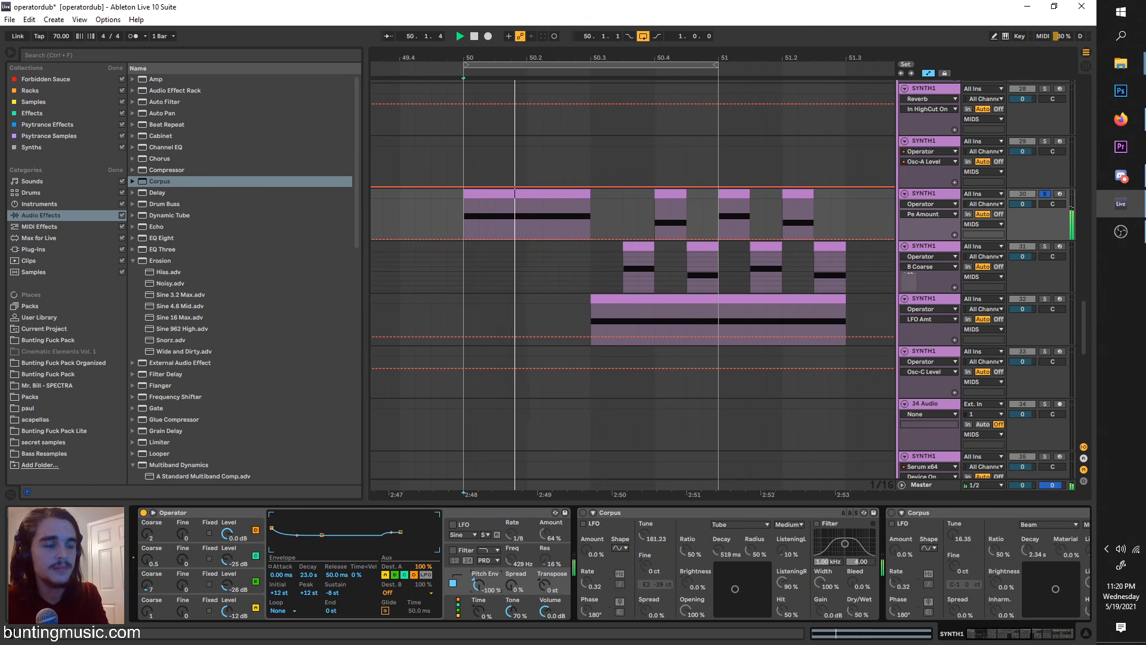
{"action": "key", "text": "space"}
Step: Turn on Glide in Operator's pitch envelope settings on track 30
{"action": "left_click", "coordinate": [402, 593]}
{"action": "left_click", "coordinate": [388, 608]}
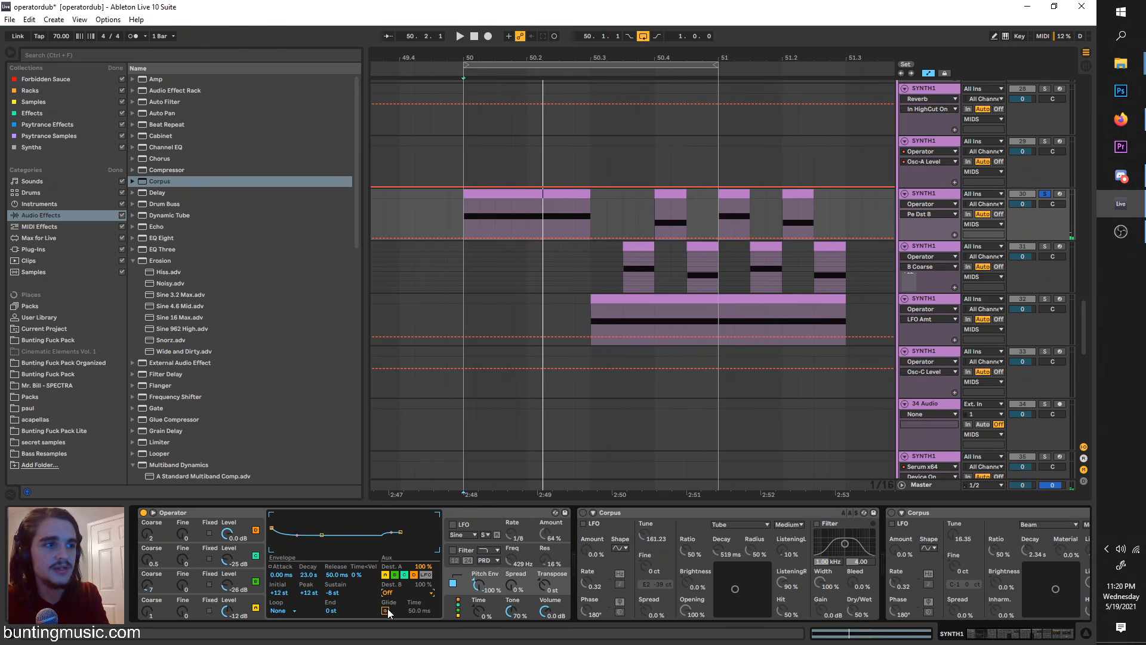
{"action": "left_click", "coordinate": [386, 609]}
{"action": "key", "text": "space"}
Step: Shorten the first clip on track 30 to half its length, duplicate it right after itself, and transpose the copy's note upward
{"action": "left_click_drag", "start_coordinate": [589, 191], "coordinate": [528, 190]}
{"action": "key", "text": "space"}
{"action": "key", "text": "ctrl+d"}
{"action": "key", "text": "shift+Tab"}
{"action": "key", "text": "Up"}
{"action": "key", "text": "Up"}
{"action": "key", "text": "Up"}
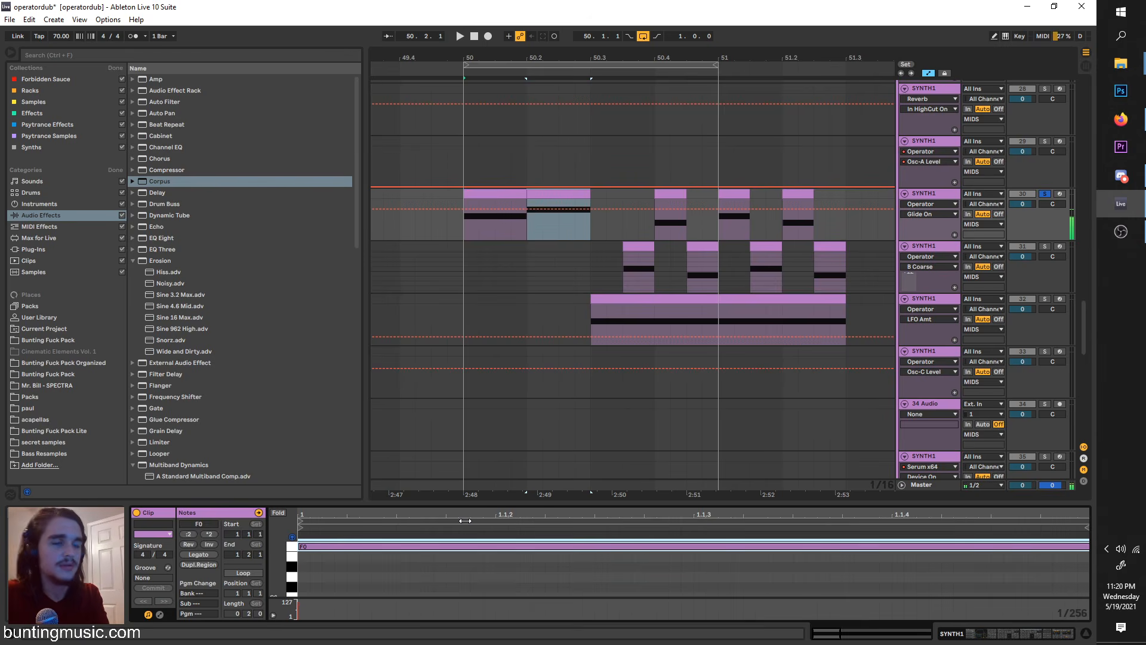
Step: Play the two adjoining clips from bar 50 to hear the glide between their notes
{"action": "left_click", "coordinate": [464, 230]}
{"action": "key", "text": "space"}
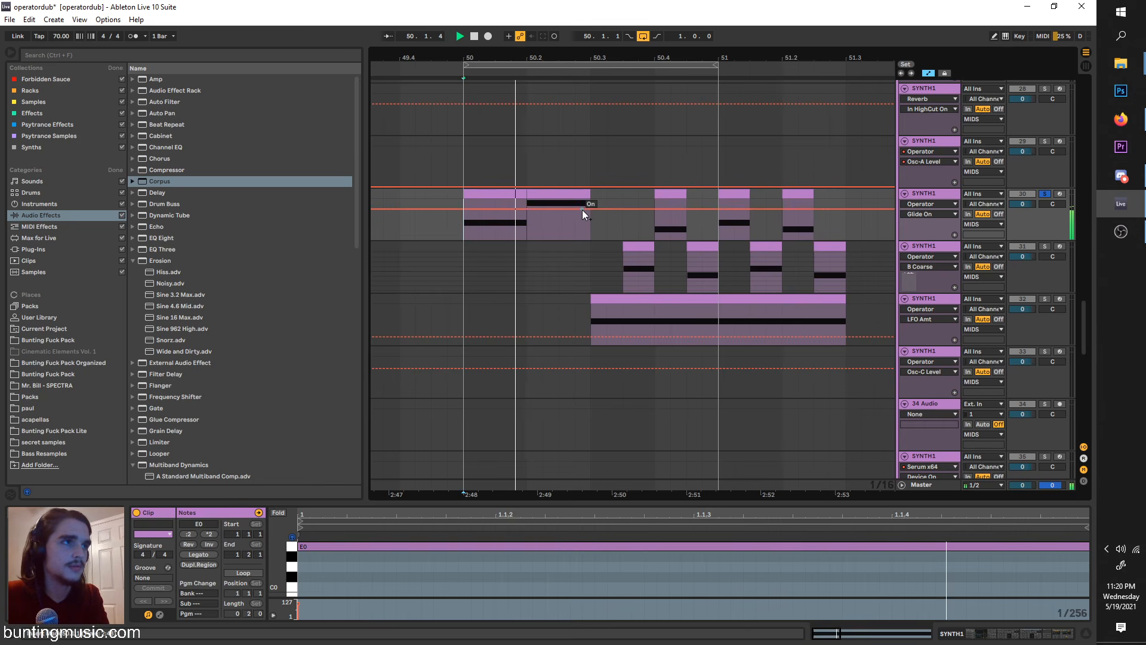
{"action": "left_click", "coordinate": [555, 197]}
{"action": "left_click", "coordinate": [468, 223]}
{"action": "key", "text": "space"}
{"action": "key", "text": "space"}
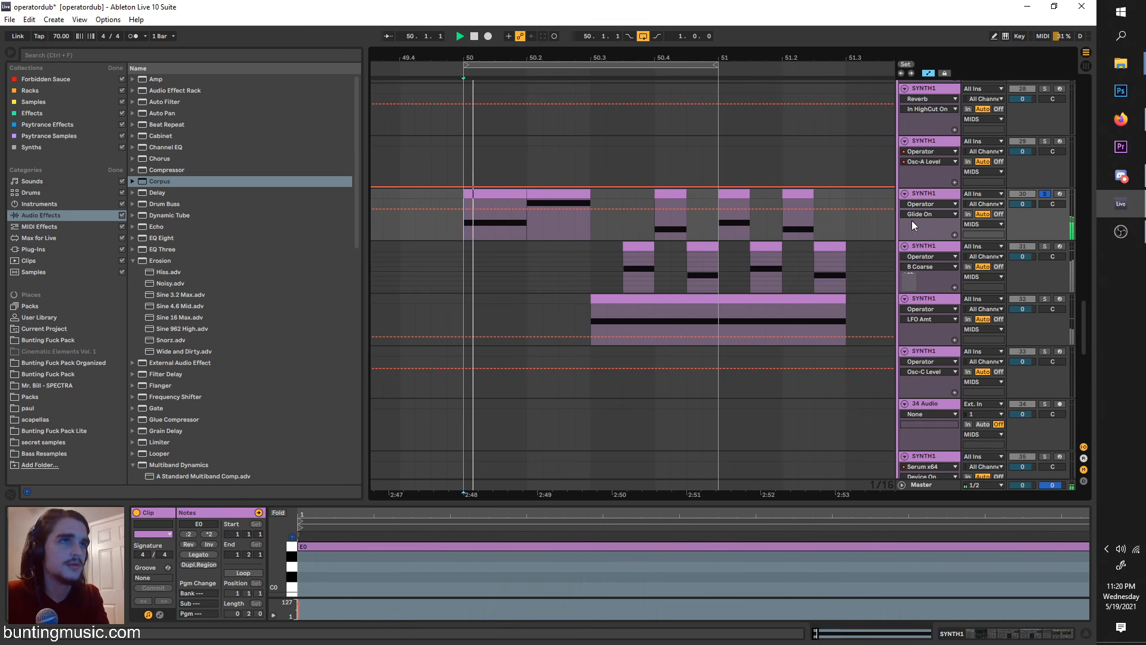
Step: Search the audio effects for OTT and insert the preset in track 30's device chain just before Reverb
{"action": "double_click", "coordinate": [937, 197]}
{"action": "key", "text": "space"}
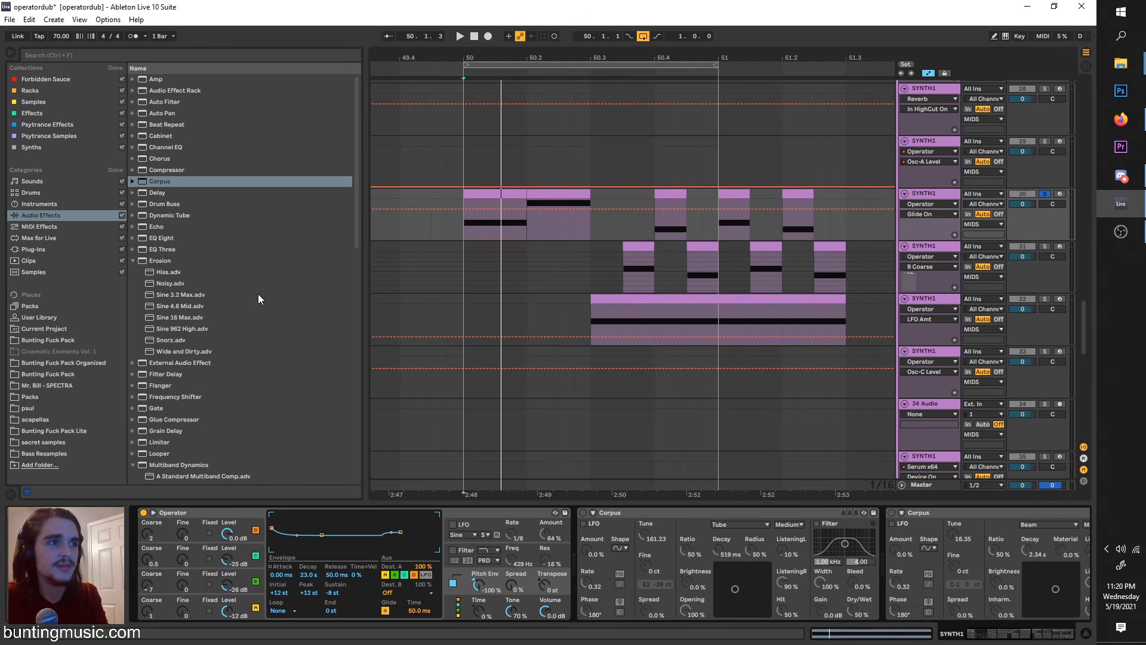
{"action": "left_click", "coordinate": [74, 59]}
{"action": "type", "text": "ott"}
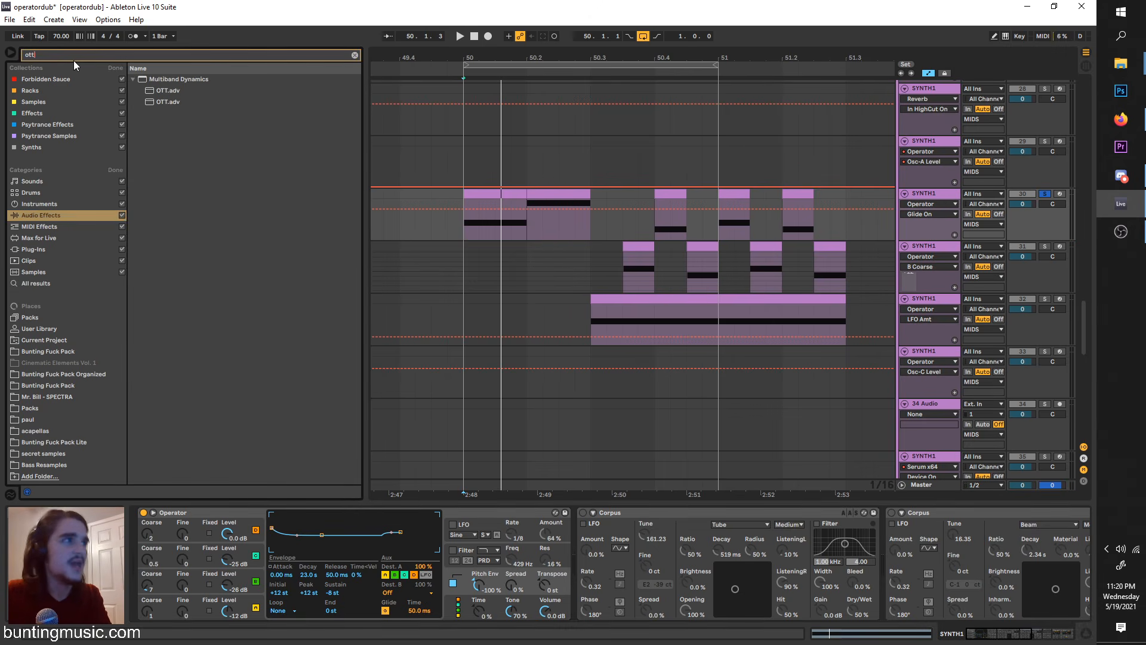
{"action": "left_click", "coordinate": [161, 93]}
{"action": "left_click_drag", "start_coordinate": [161, 95], "coordinate": [556, 204]}
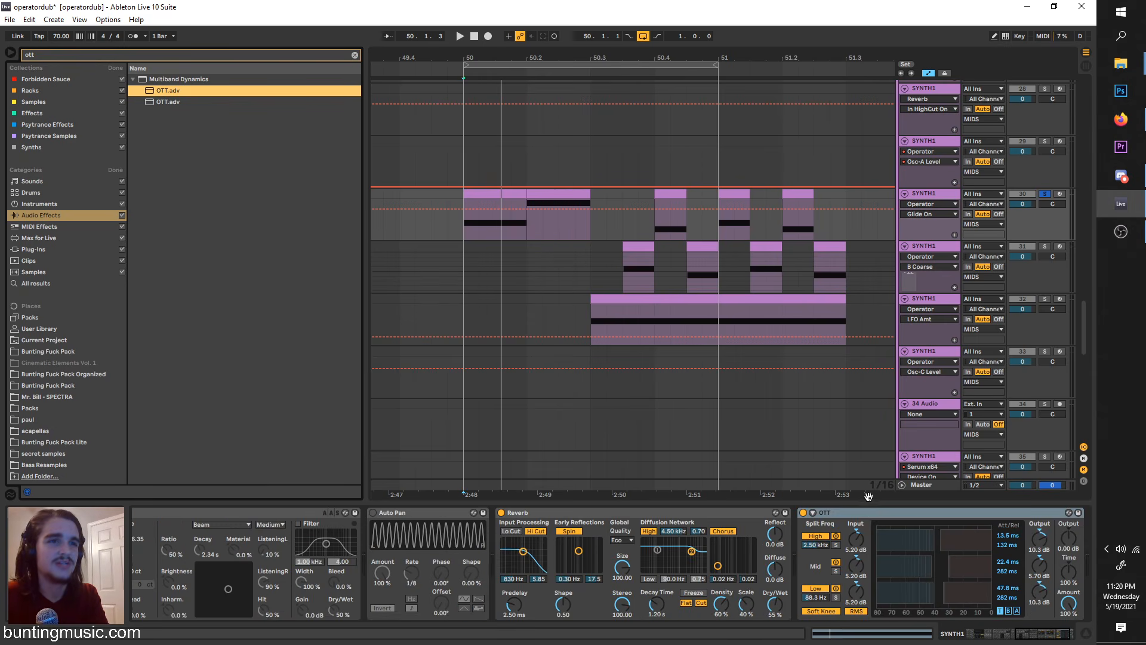
{"action": "left_click_drag", "start_coordinate": [772, 521], "coordinate": [770, 521]}
Step: Set the OTT's Time to 10% during playback and duplicate the device twice
{"action": "key", "text": "space"}
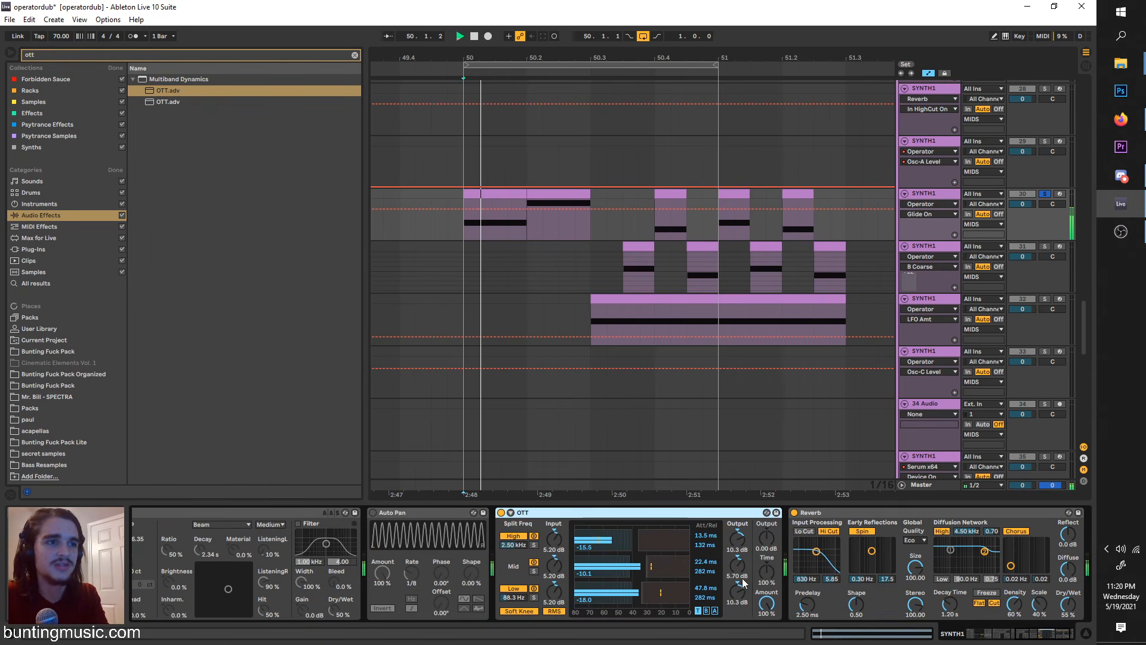
{"action": "key", "text": "space"}
{"action": "key", "text": "space"}
{"action": "left_click_drag", "start_coordinate": [766, 572], "coordinate": [767, 621]}
{"action": "left_click", "coordinate": [726, 514]}
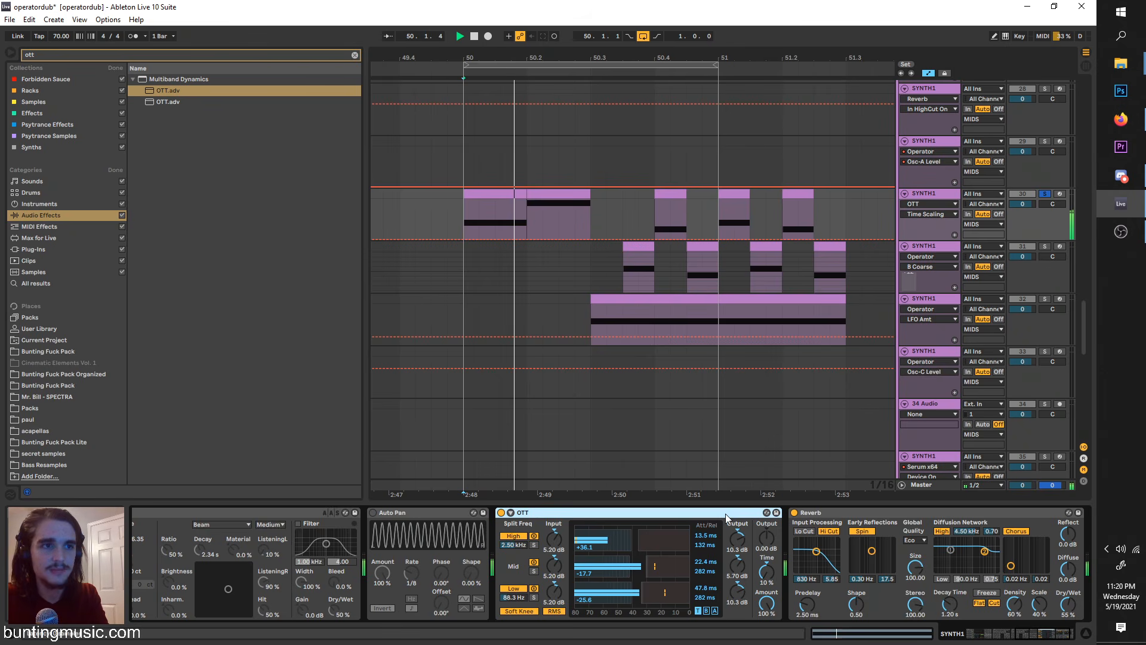
{"action": "key", "text": "ctrl+d"}
{"action": "key", "text": "ctrl+d"}
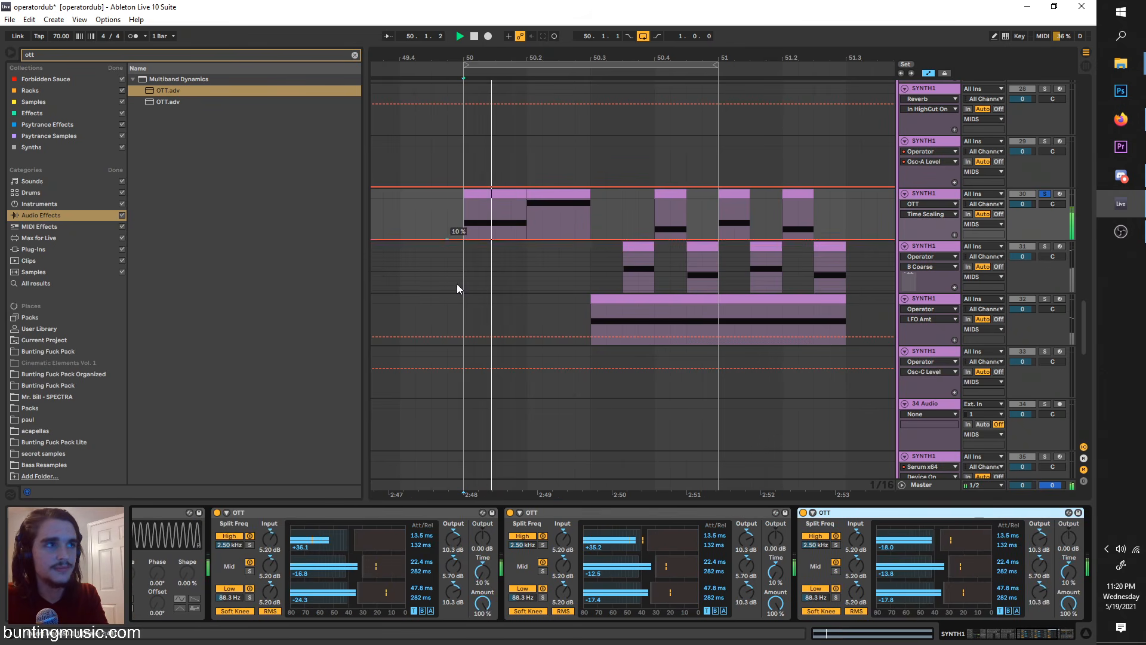
Step: Insert an Auto Filter between the last OTT and Reverb, with its frequency set to about 647 Hz
{"action": "scroll", "coordinate": [424, 584], "scroll_direction": "left", "scroll_amount": 10}
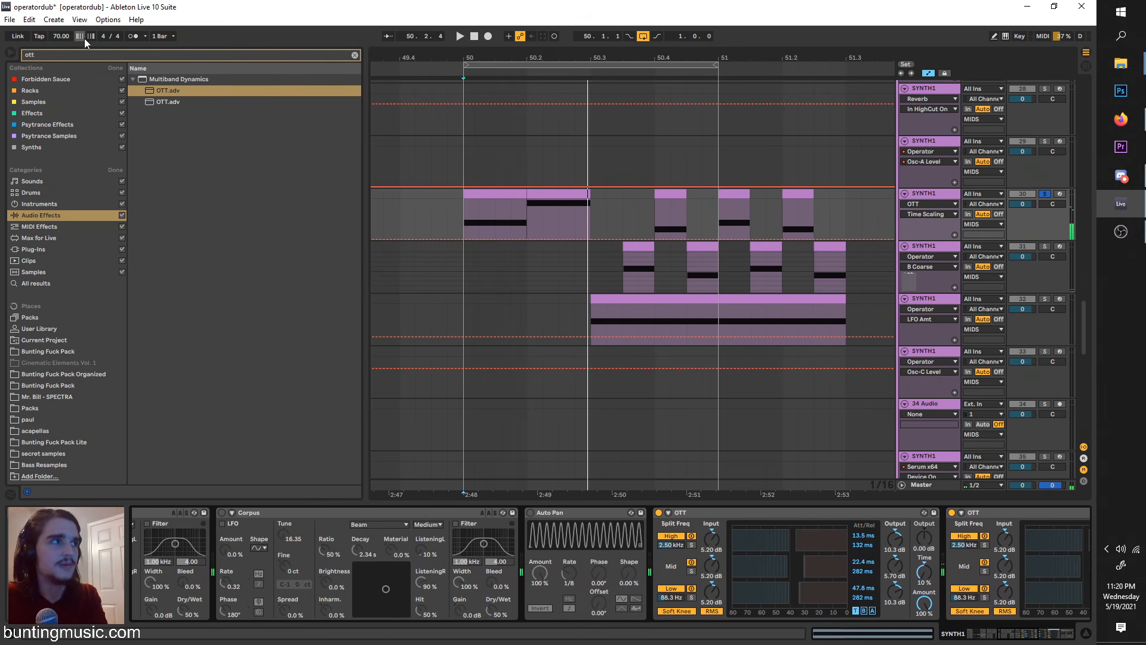
{"action": "key", "text": "ctrl+f"}
{"action": "type", "text": "aut"}
{"action": "left_click", "coordinate": [156, 91]}
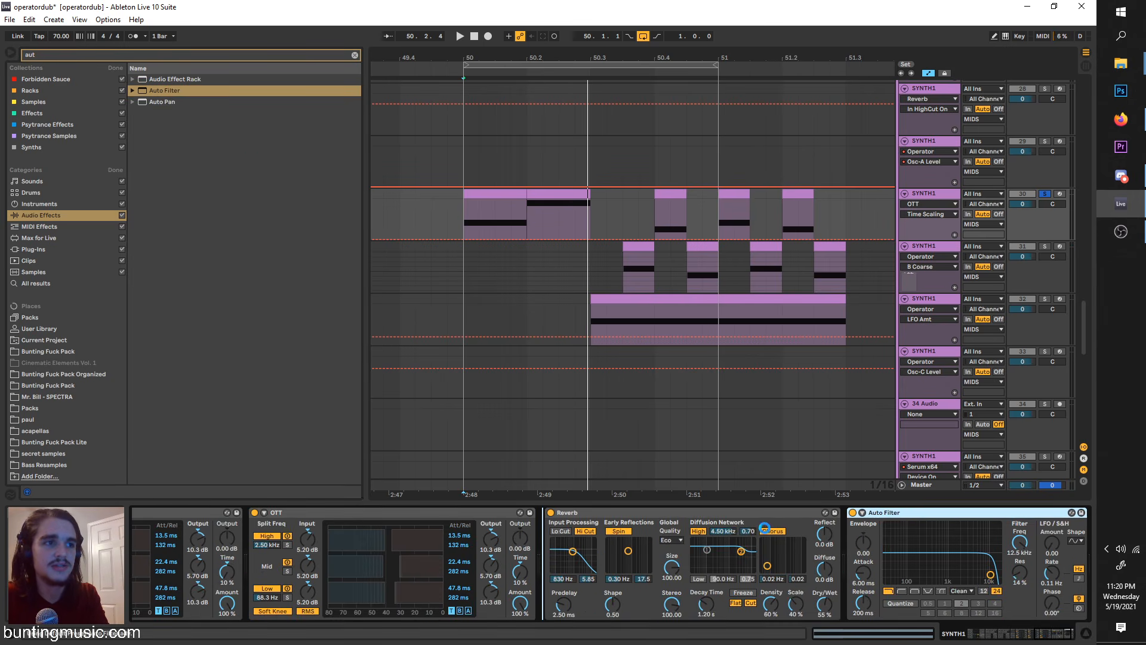
{"action": "left_click_drag", "start_coordinate": [685, 574], "coordinate": [673, 574]}
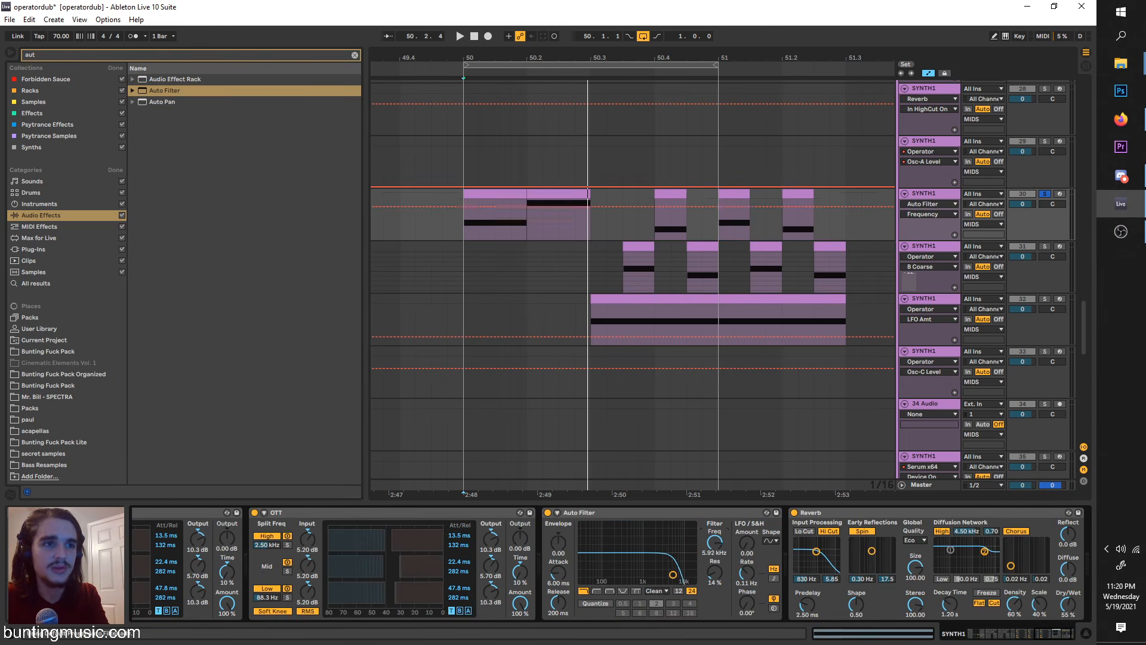
Step: Automate the Auto Filter frequency to rise and fall across the first clip, and duplicate that shape over the second clip
{"action": "left_click", "coordinate": [464, 220]}
{"action": "key", "text": "space"}
{"action": "mouse_move", "coordinate": [495, 220]}
{"action": "left_mouse_down"}
{"action": "mouse_move", "coordinate": [495, 201]}
{"action": "mouse_move", "coordinate": [505, 238]}
{"action": "mouse_move", "coordinate": [464, 212]}
{"action": "left_mouse_up"}
{"action": "key", "text": "space"}
{"action": "key", "text": "space"}
{"action": "key", "text": "ctrl+d"}
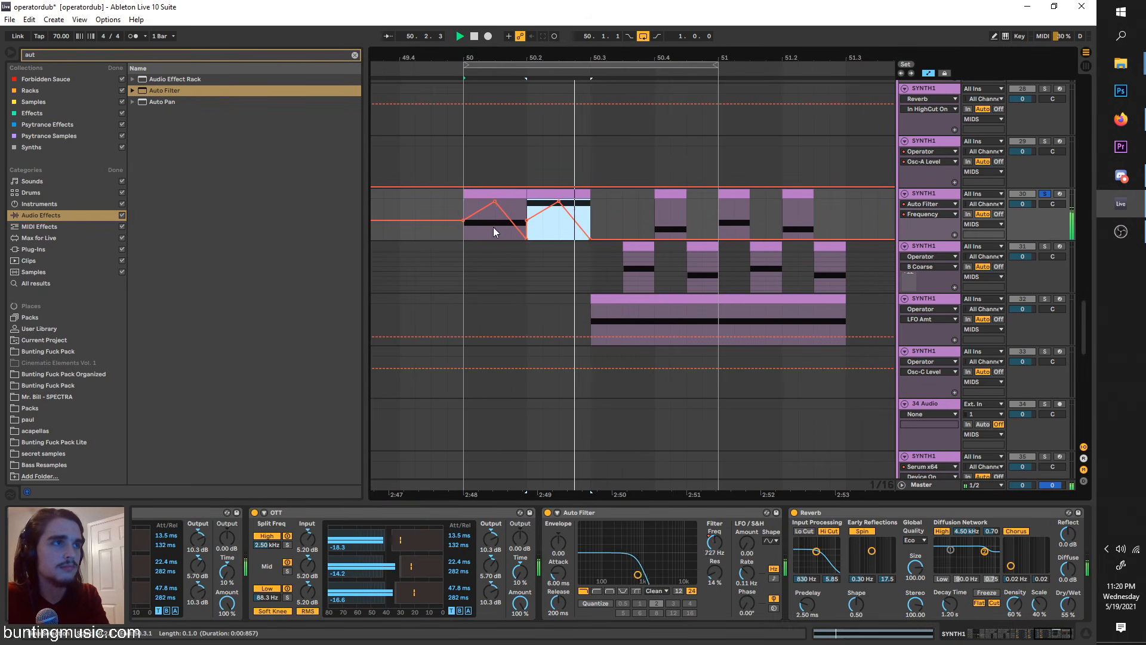
Step: Raise the Auto Filter's resonance to 57% and replay the clips
{"action": "mouse_move", "coordinate": [715, 588]}
{"action": "left_mouse_down"}
{"action": "mouse_move", "coordinate": [721, 575]}
{"action": "mouse_move", "coordinate": [720, 593]}
{"action": "left_mouse_up"}
{"action": "key", "text": "ctrl+space"}
{"action": "left_click", "coordinate": [477, 232]}
{"action": "key", "text": "space"}
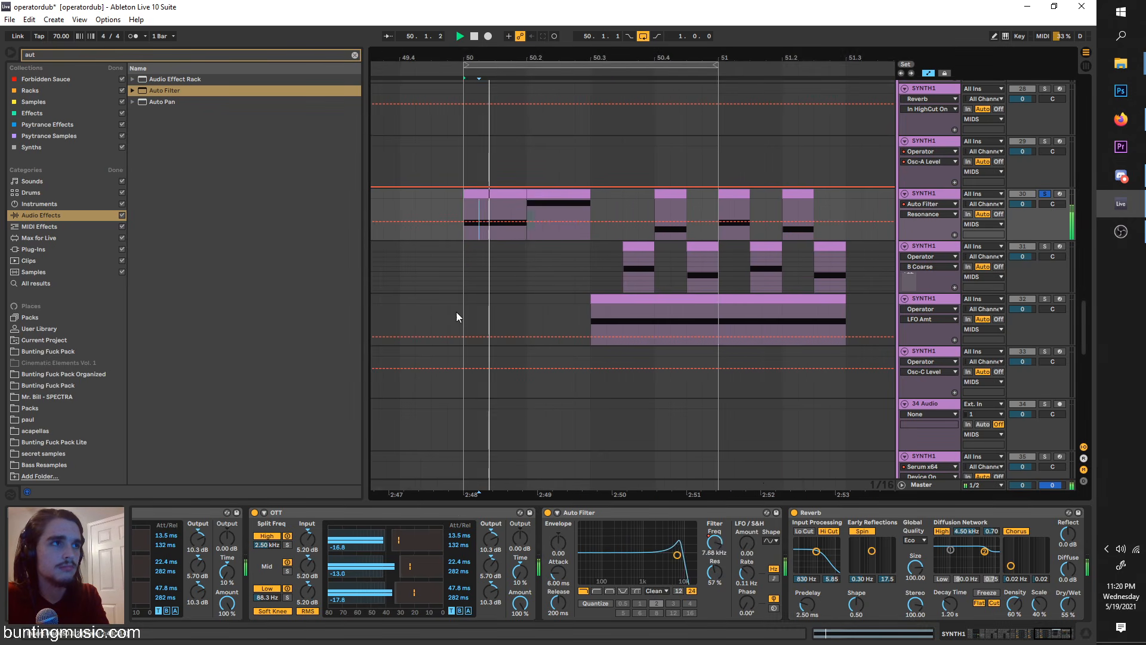
Step: Set Operator's global Time to 100% while playing the clips
{"action": "scroll", "coordinate": [425, 564], "scroll_direction": "left", "scroll_amount": 10}
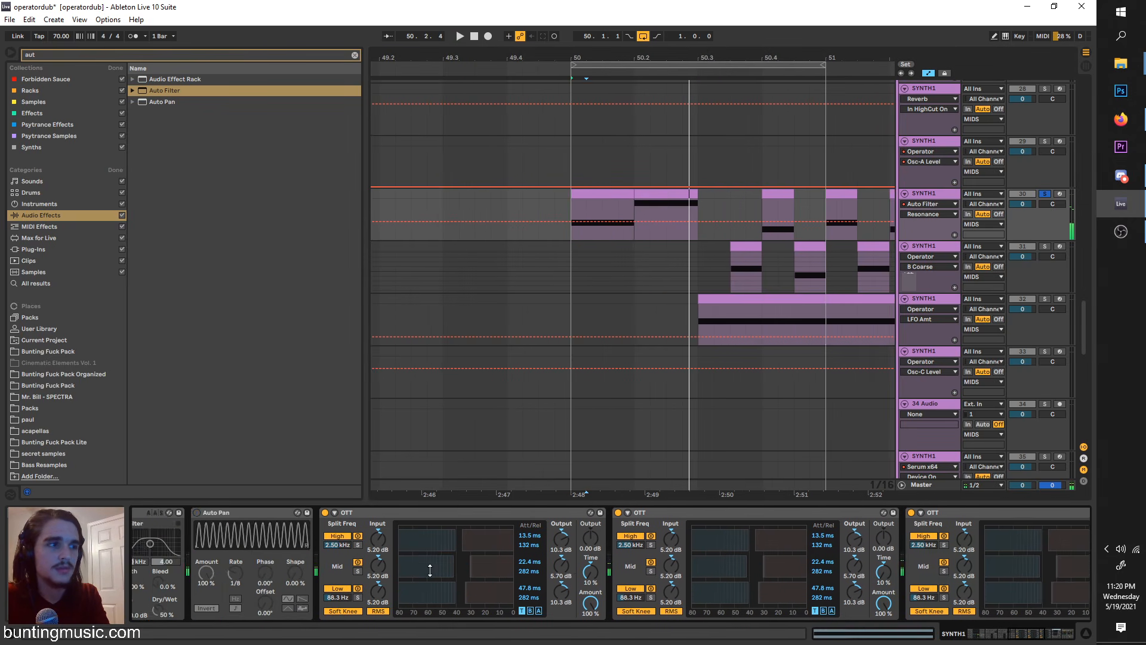
{"action": "scroll", "coordinate": [430, 570], "scroll_direction": "left", "scroll_amount": 15}
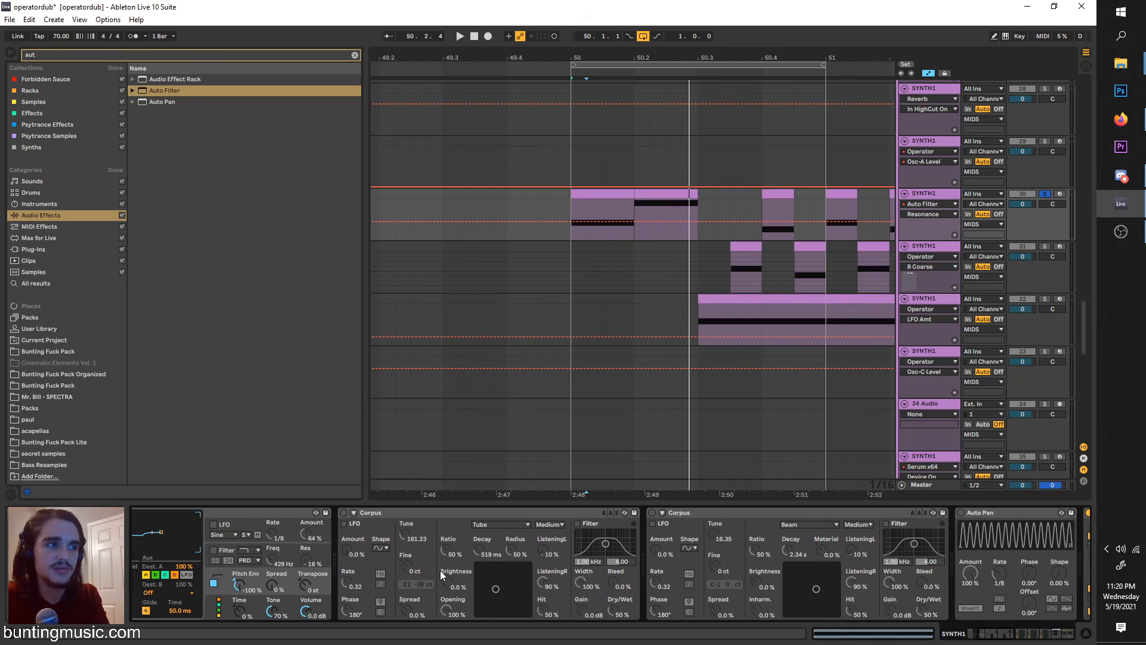
{"action": "scroll", "coordinate": [439, 570], "scroll_direction": "left", "scroll_amount": 10}
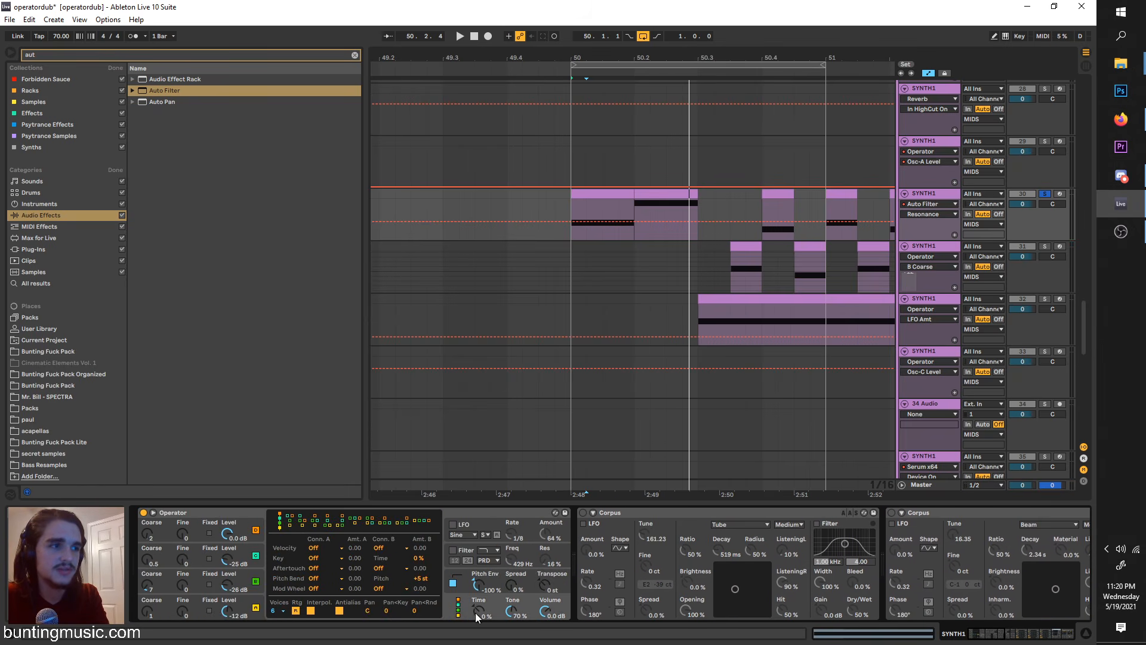
{"action": "key", "text": "space"}
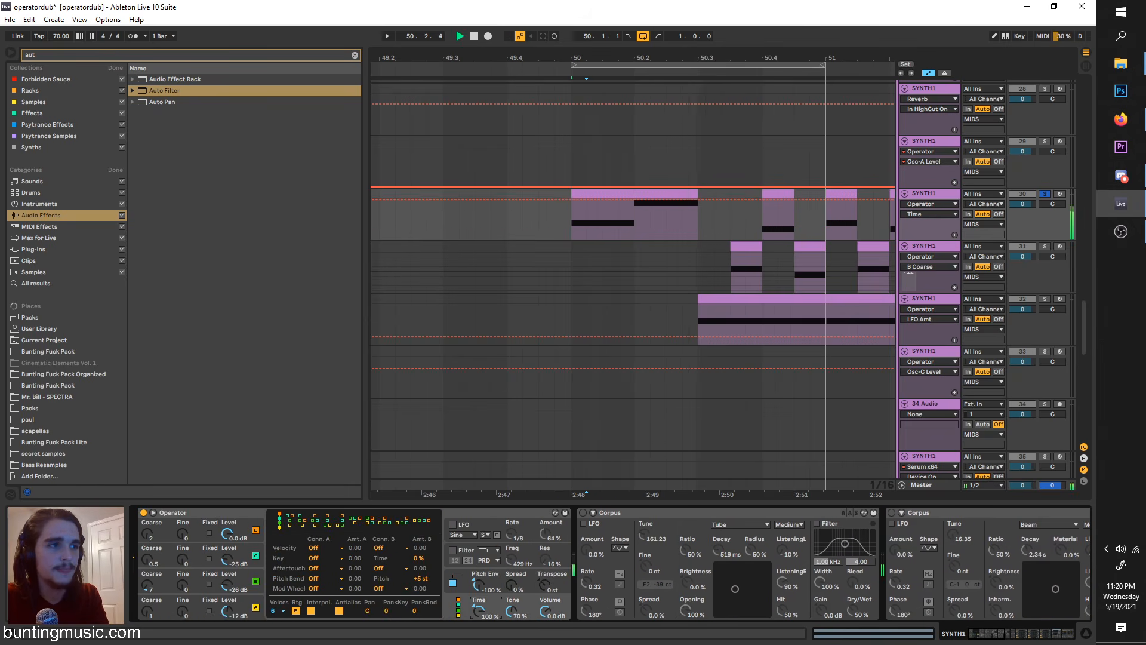
{"action": "left_click", "coordinate": [463, 578]}
Step: Try Operator's global Time at -100%, return it to 100%, and reset the playback start to bar 50
{"action": "left_click_drag", "start_coordinate": [476, 619], "coordinate": [477, 642]}
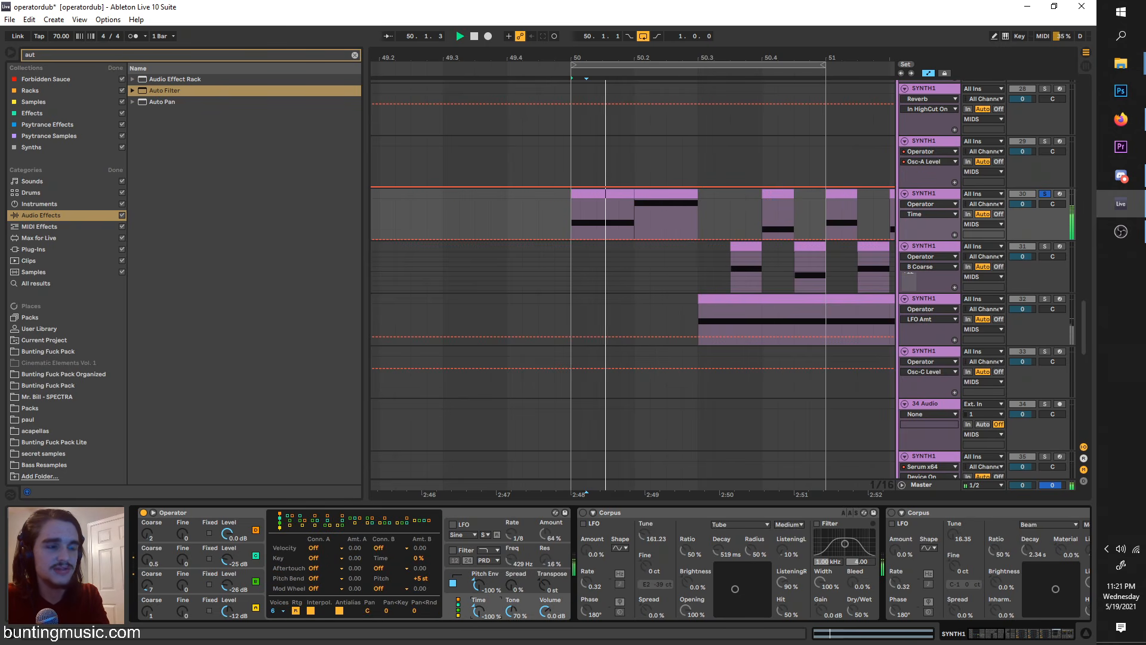
{"action": "key", "text": "space"}
{"action": "left_click", "coordinate": [461, 582]}
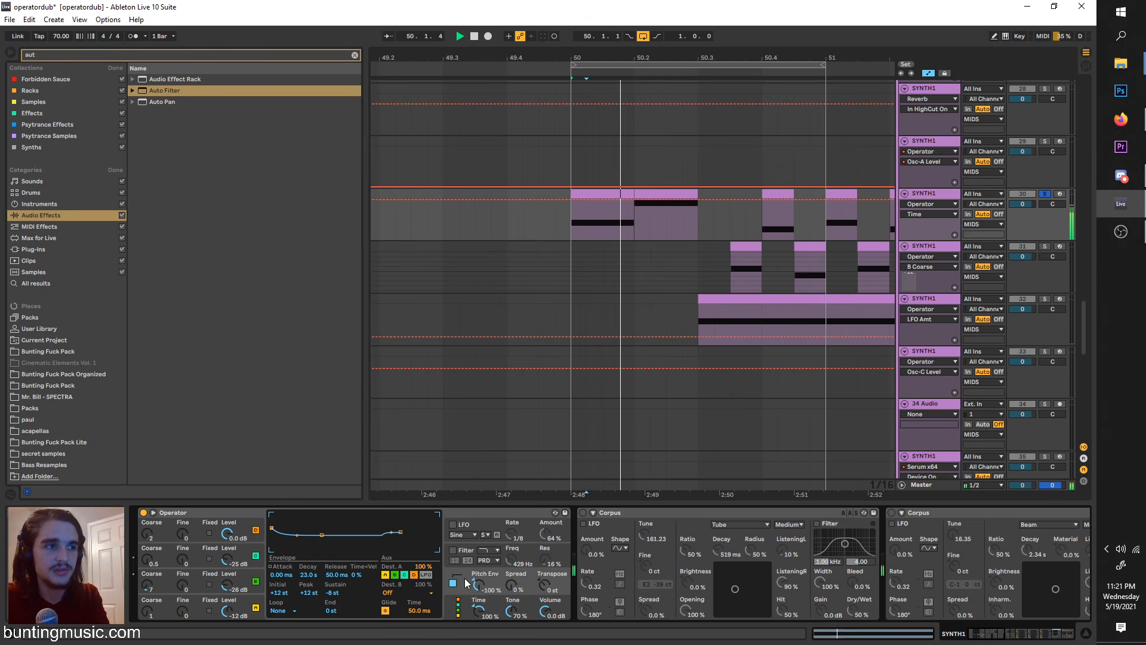
{"action": "key", "text": "space"}
{"action": "left_click", "coordinate": [568, 227]}
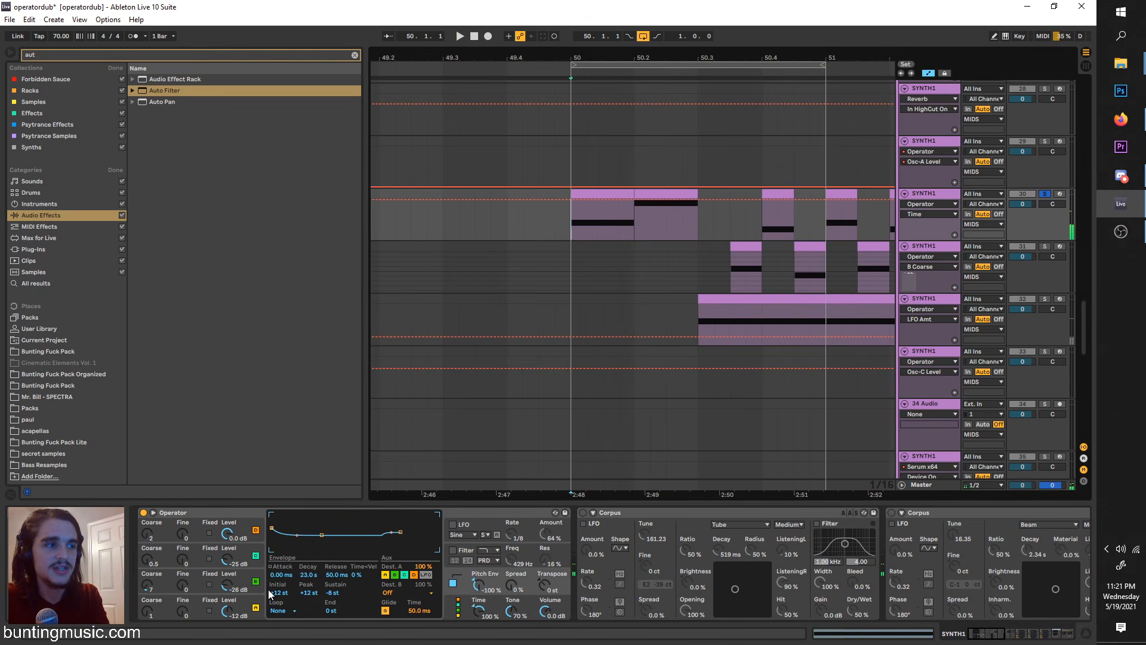
Step: Examine the settings of Operator's four oscillators and its pitch, global, filter and LFO sections
{"action": "left_click", "coordinate": [247, 585]}
{"action": "left_click", "coordinate": [244, 598]}
{"action": "left_click", "coordinate": [249, 557]}
{"action": "left_click", "coordinate": [248, 528]}
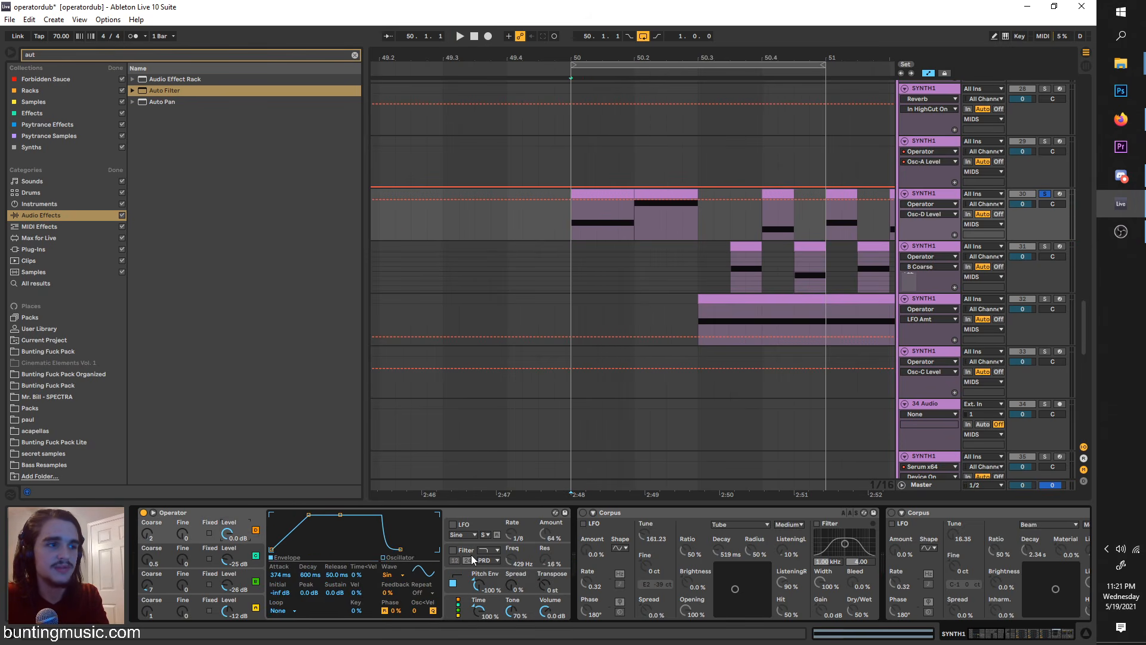
{"action": "left_click", "coordinate": [475, 526]}
{"action": "left_click", "coordinate": [526, 588]}
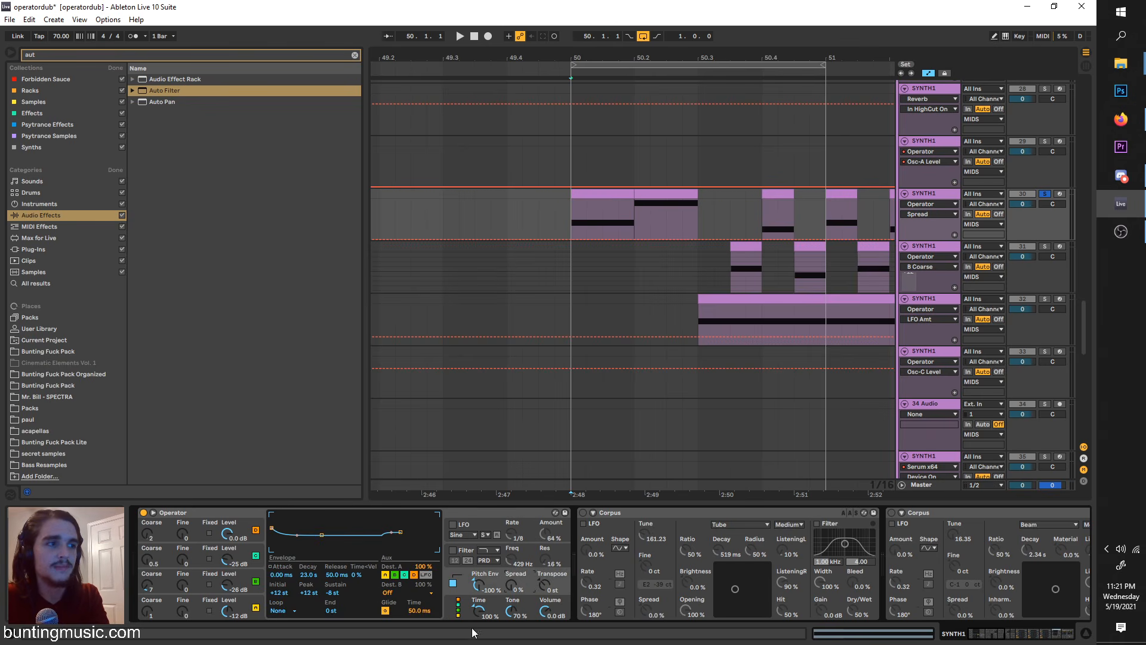
{"action": "left_click", "coordinate": [503, 615]}
{"action": "left_click", "coordinate": [495, 563]}
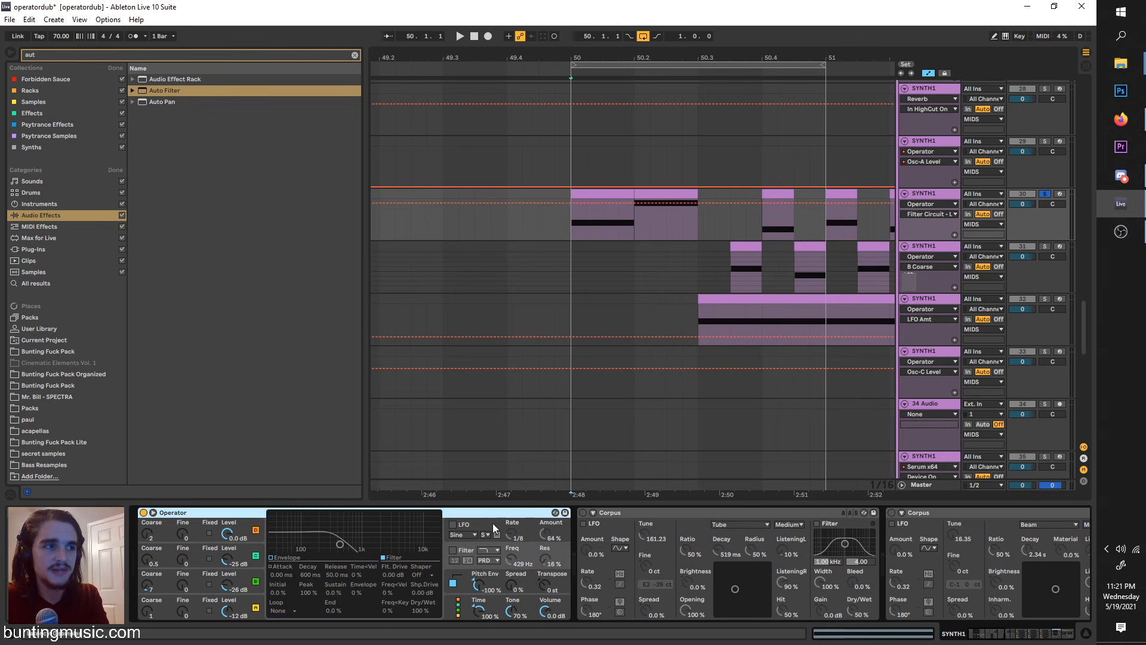
{"action": "left_click", "coordinate": [493, 526]}
{"action": "scroll", "coordinate": [734, 247], "scroll_direction": "down", "scroll_amount": 5}
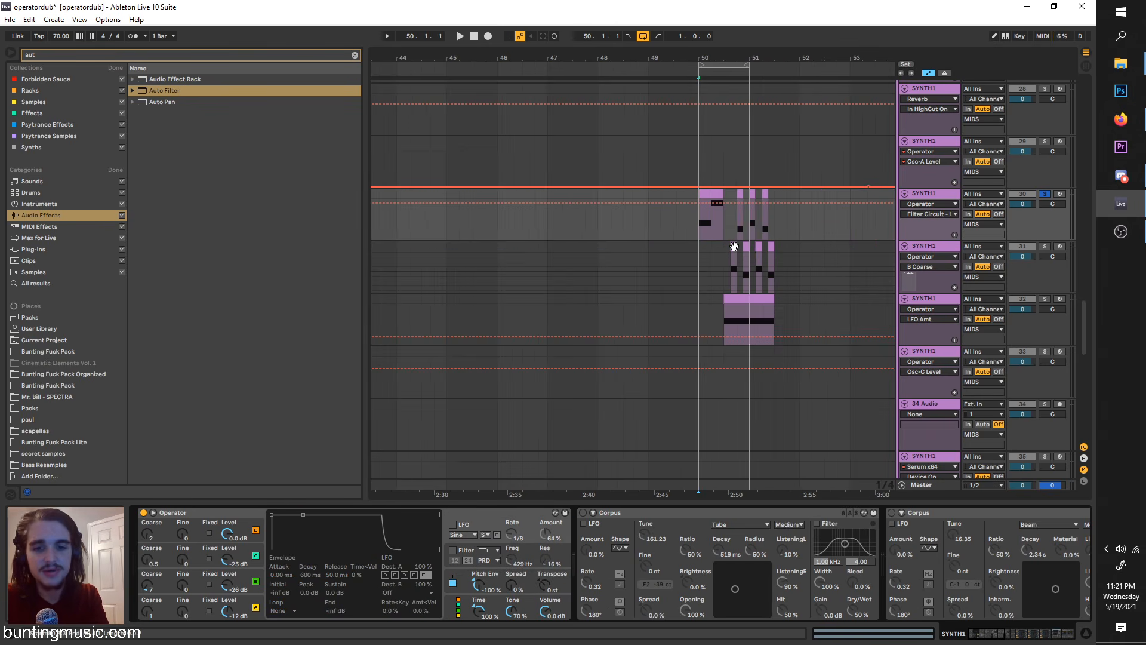